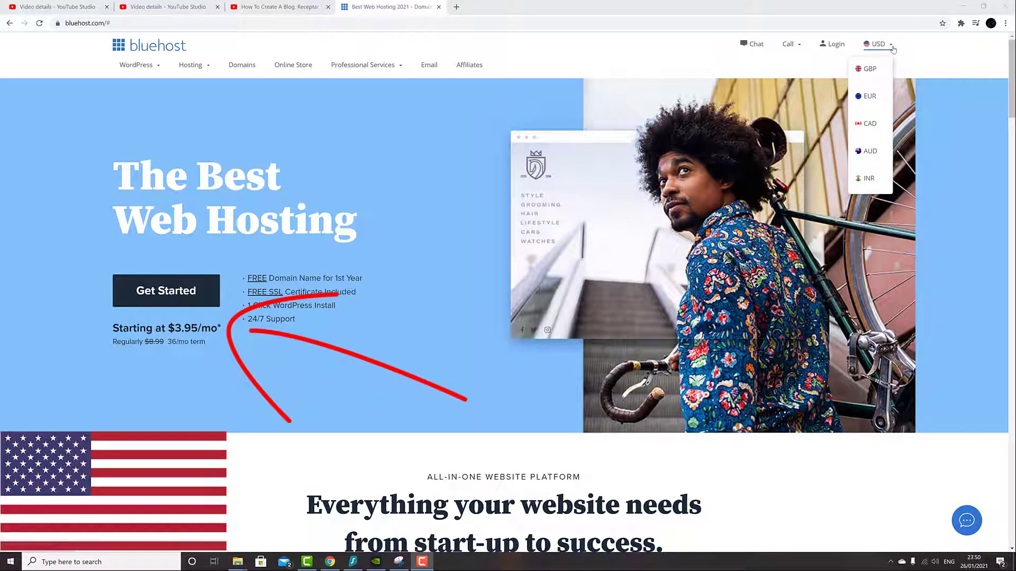
- Switch the Bluehost plan prices from USD to pounds, then to euros
click(869, 69)
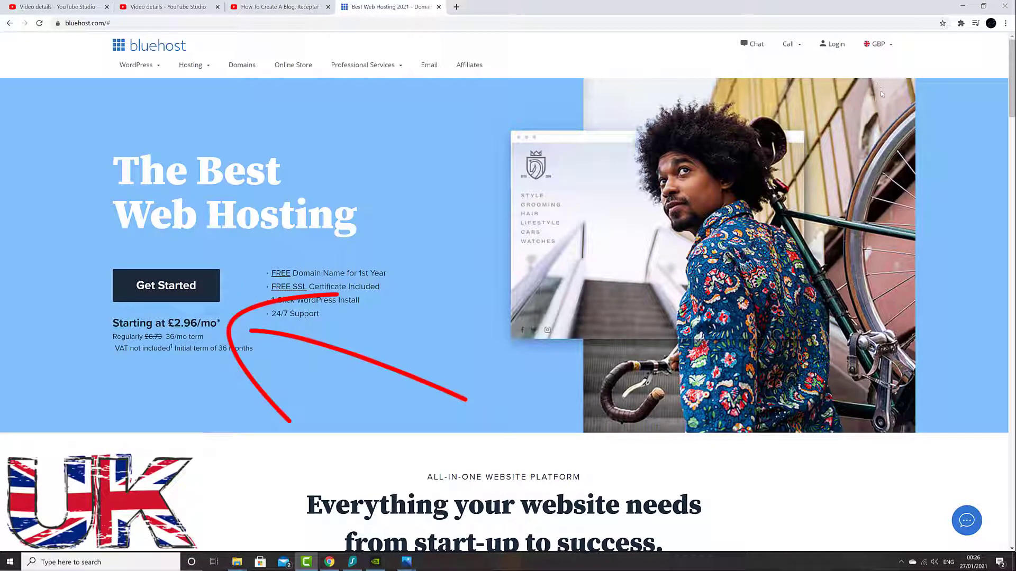
mouse_move(879, 49)
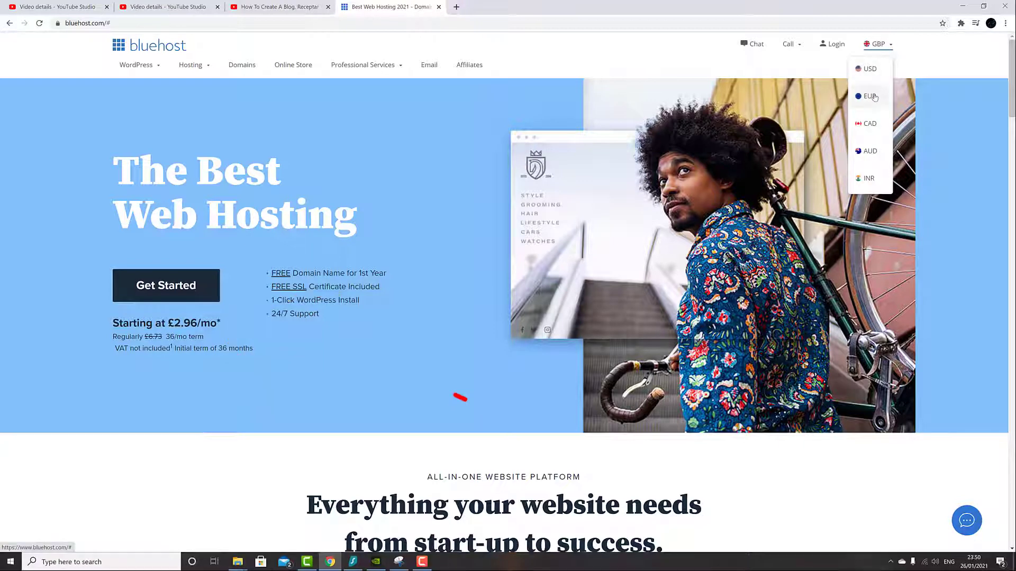
click(874, 97)
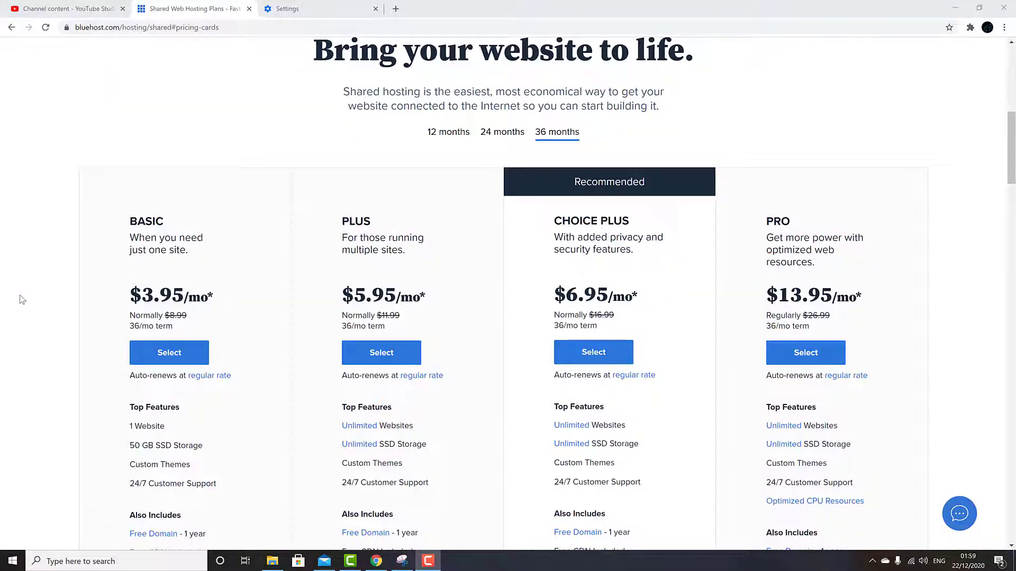
- Select the Basic plan and enter createyourspot.com as the new domain
click(153, 358)
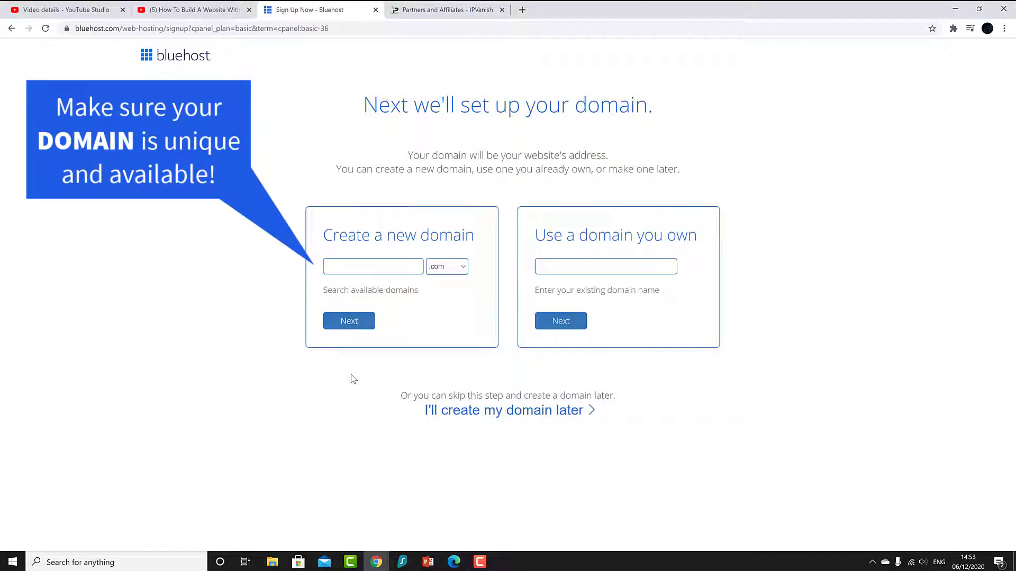
click(347, 262)
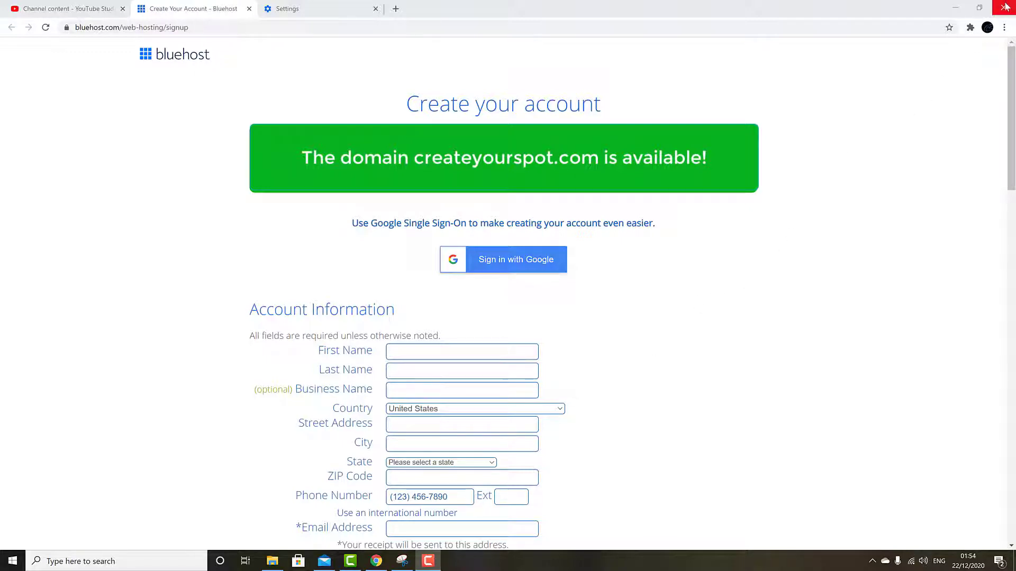
- Claim the sign-up savings offer and set the account plan to Basic 12 Month
click(45, 27)
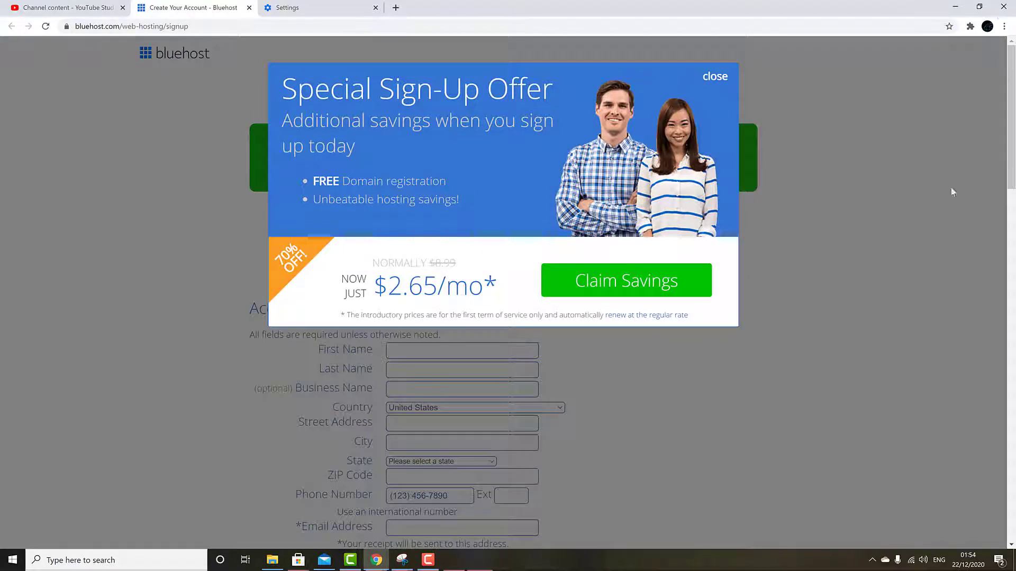
click(635, 287)
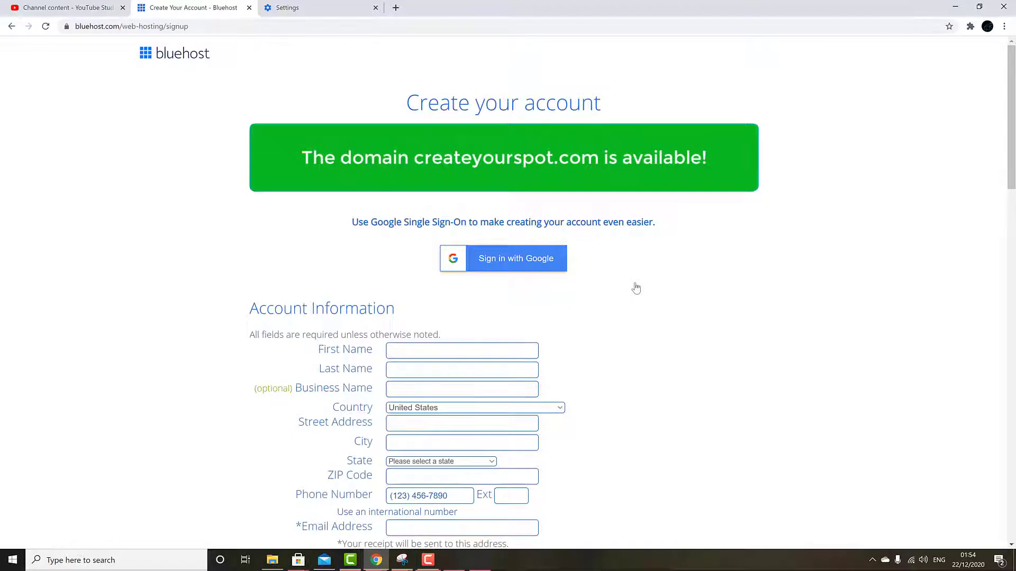
scroll(637, 287, down, 3)
scroll(637, 288, down, 2)
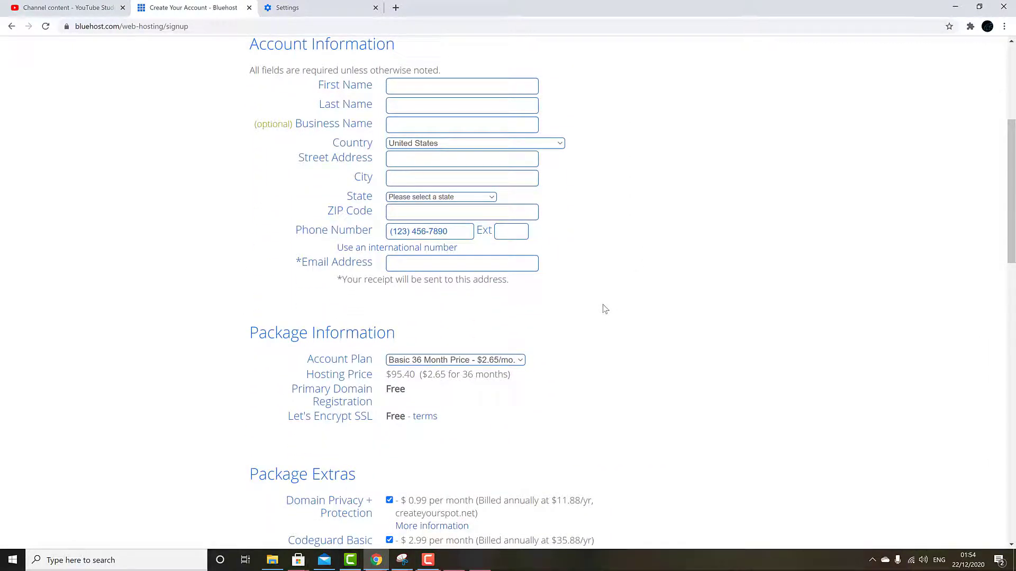
click(524, 363)
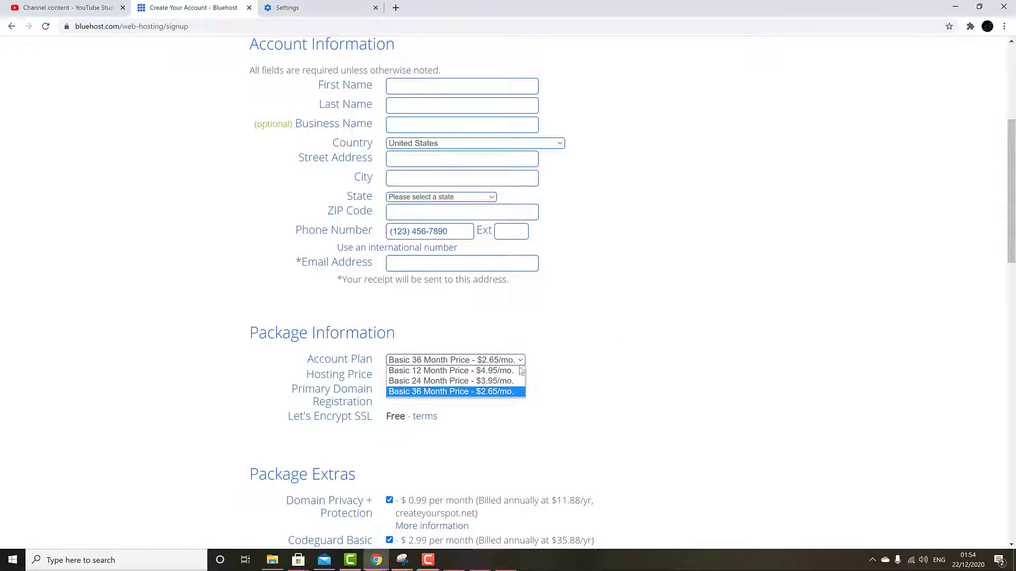
click(496, 370)
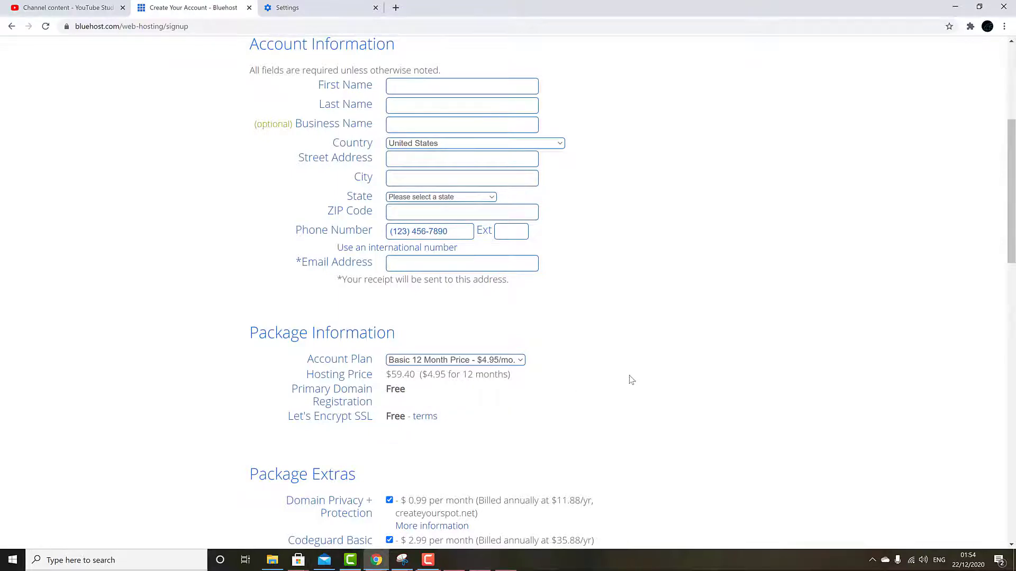
- Remove the Domain Privacy, Codeguard Basic and SiteLock Security extras from the order
scroll(632, 380, down, 3)
scroll(640, 365, down, 2)
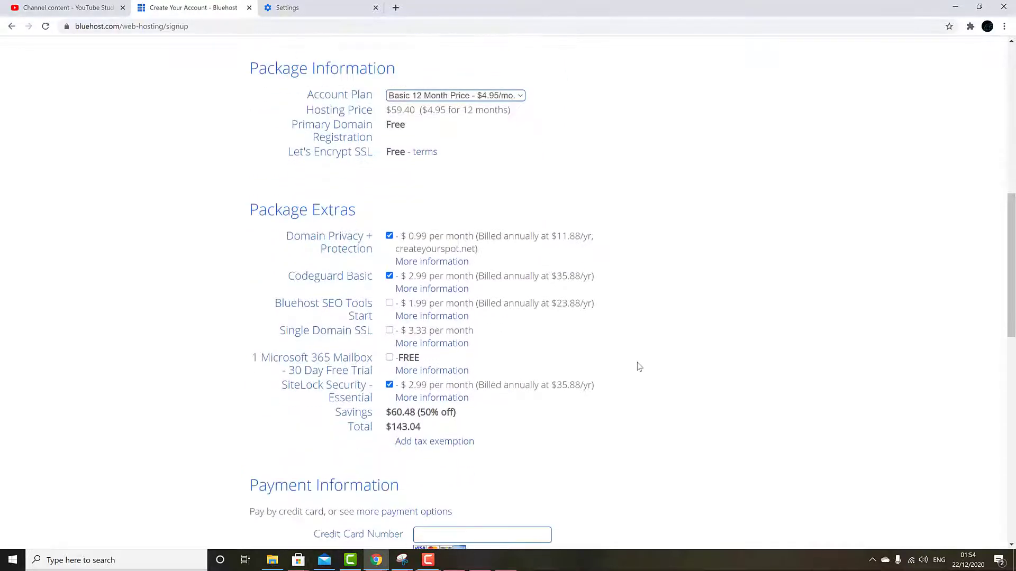
click(390, 237)
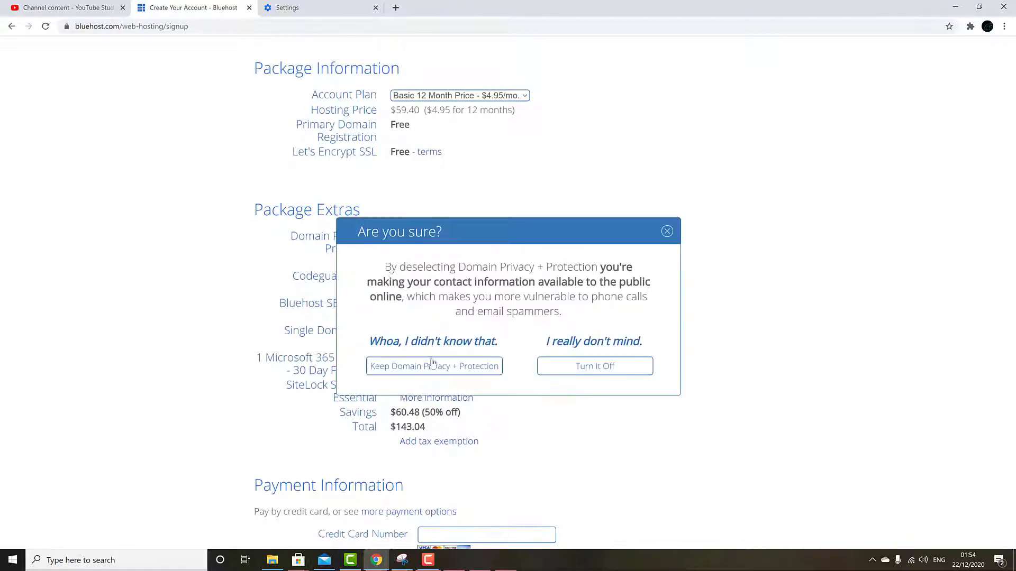
click(622, 370)
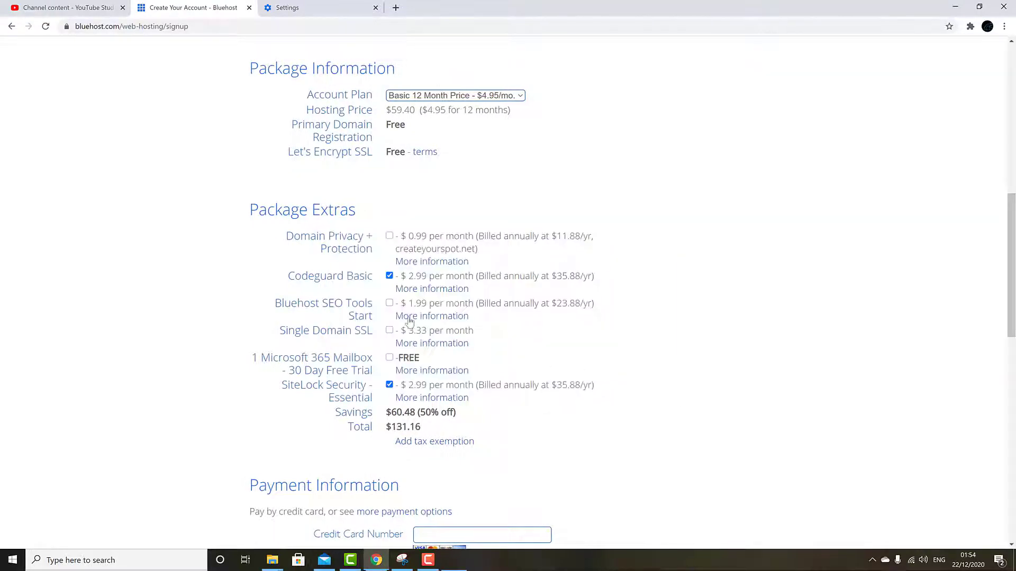
click(390, 277)
click(390, 385)
scroll(216, 410, down, 2)
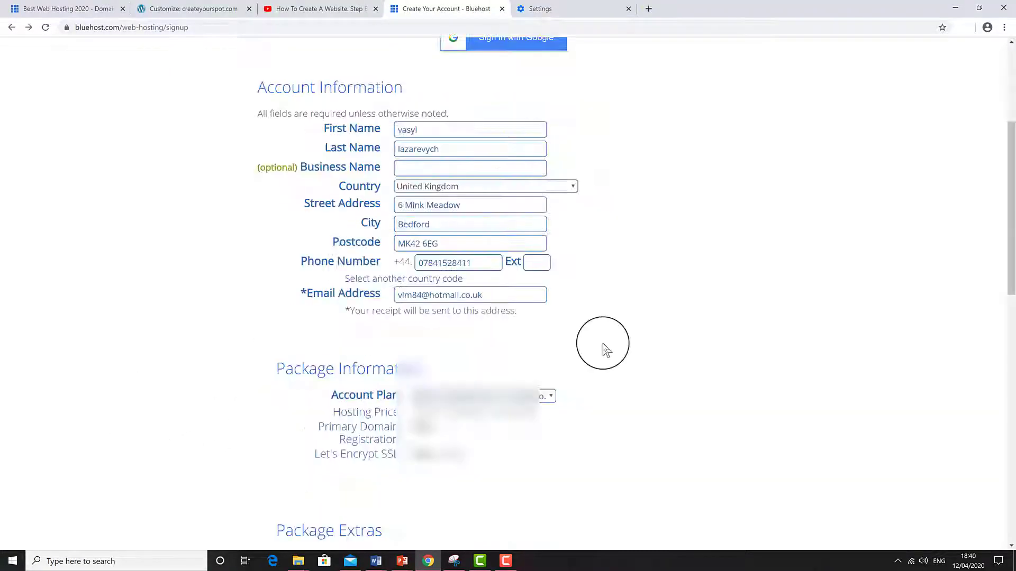
- Choose PayPal as the payment method from the other payment options
scroll(604, 347, down, 10)
scroll(603, 344, down, 2)
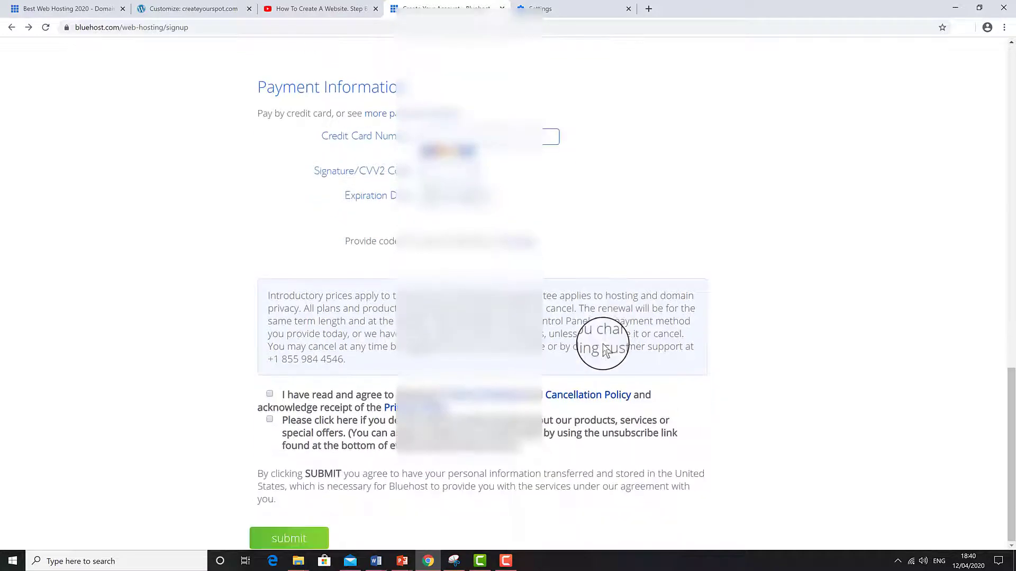
scroll(601, 344, up, 2)
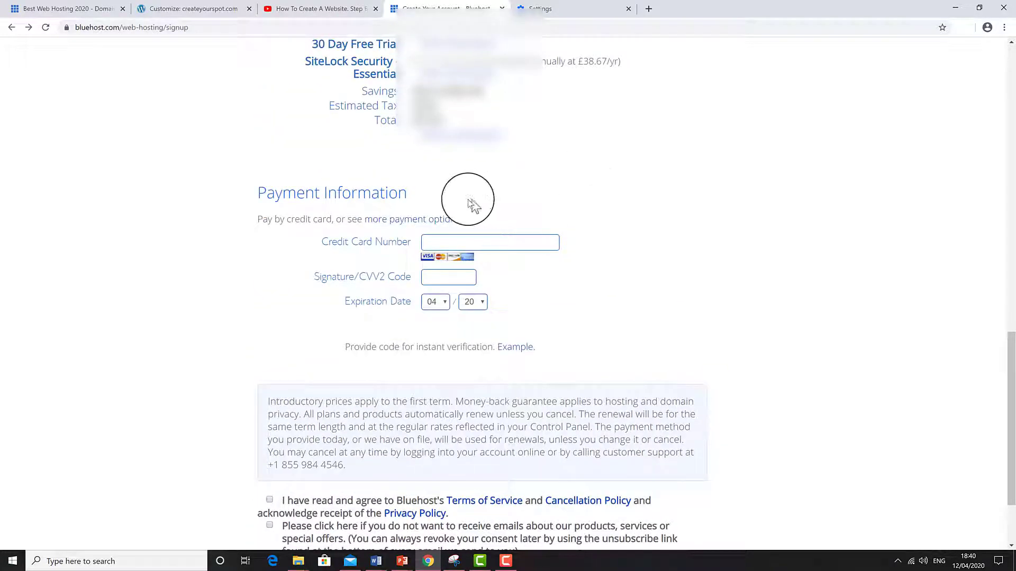
click(417, 219)
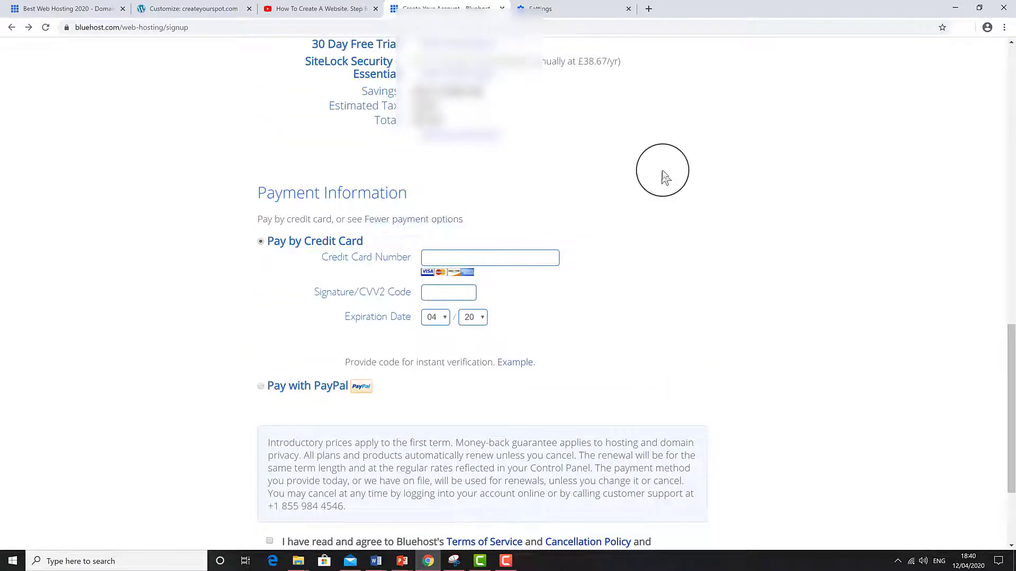
click(262, 389)
- Accept the terms of service, opt out of promotional emails and submit the order
scroll(145, 392, down, 3)
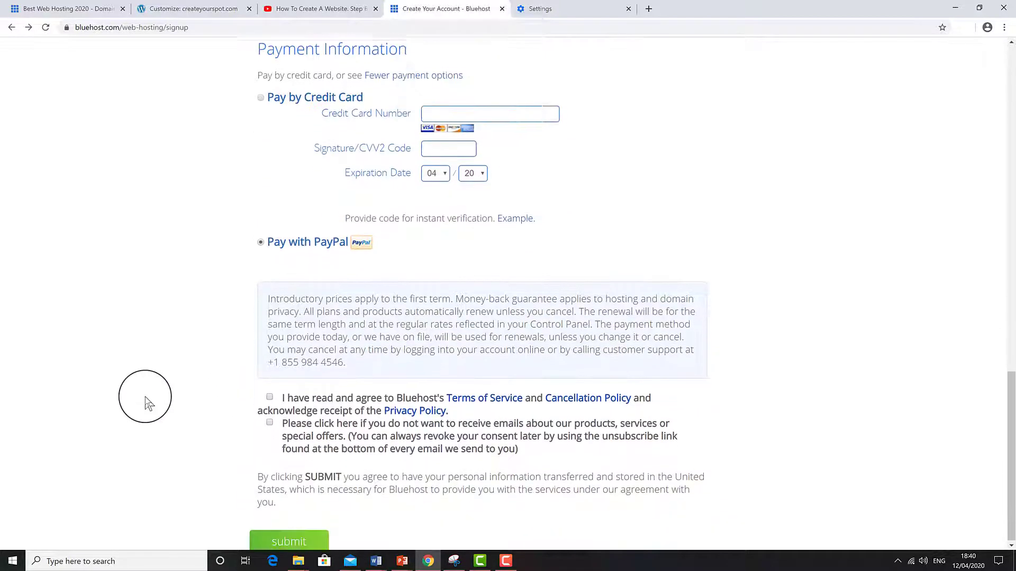
click(268, 395)
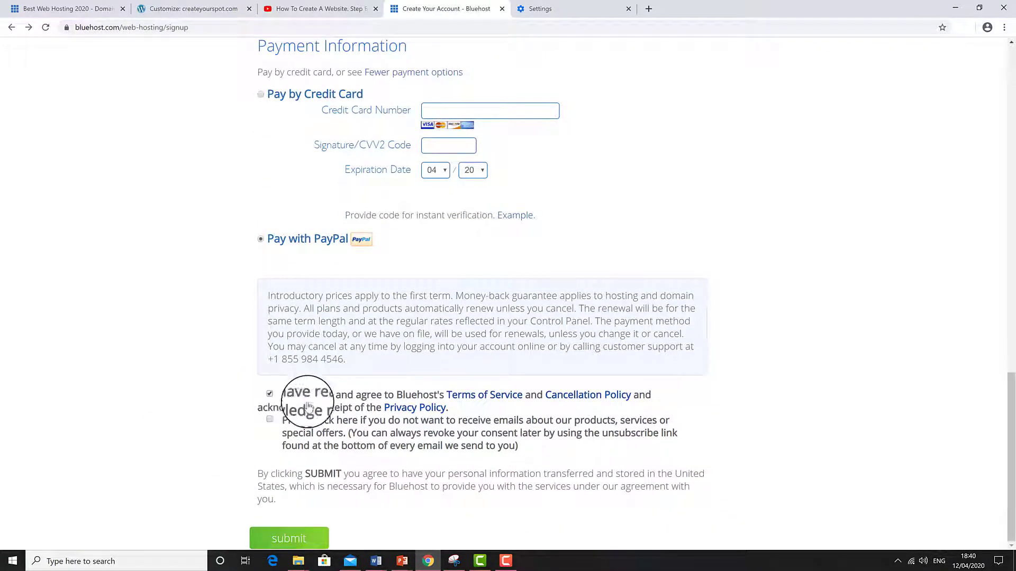
click(269, 419)
click(274, 539)
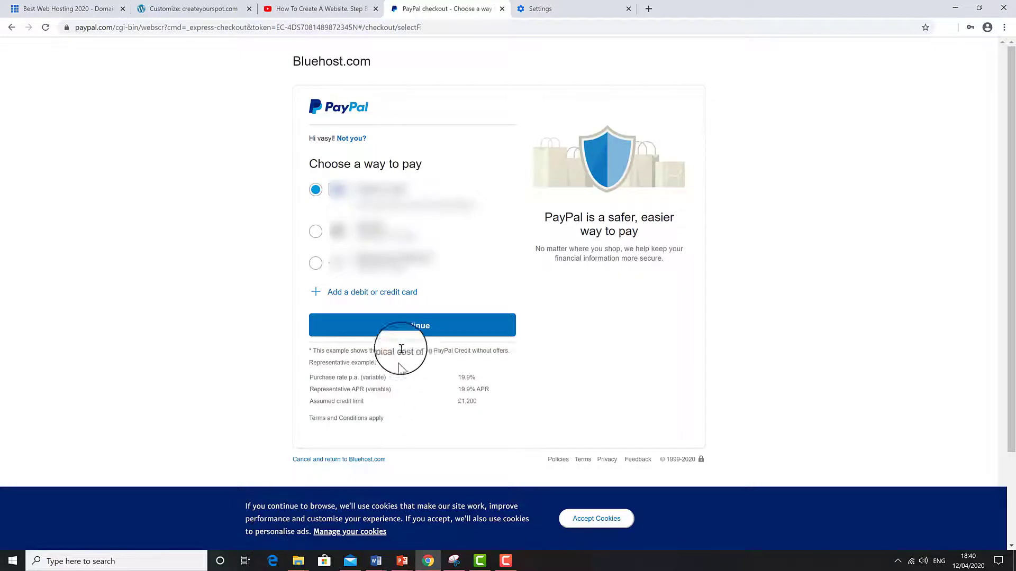
- Continue with the chosen PayPal payment method and agree to complete the payment
click(408, 329)
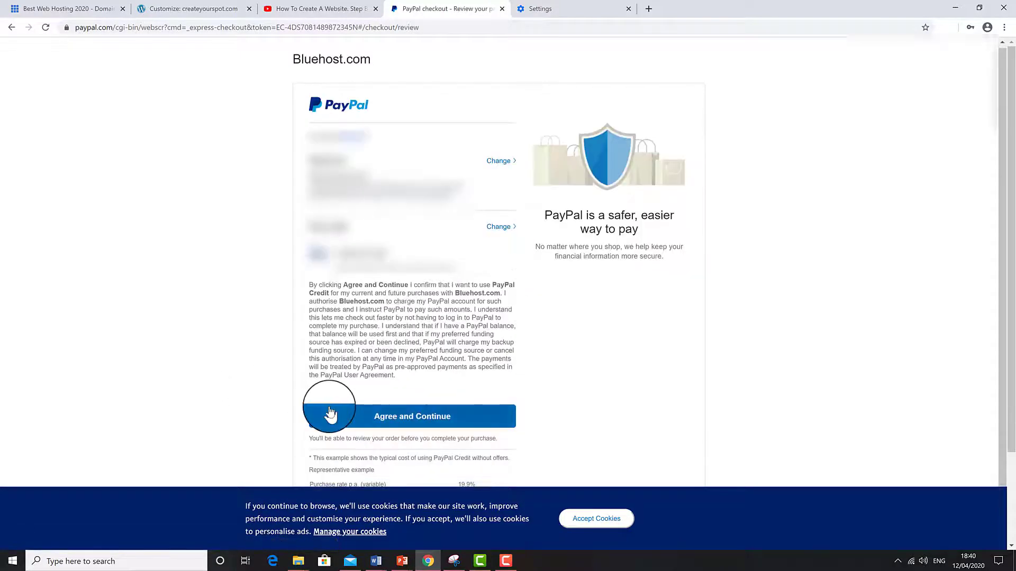
click(330, 414)
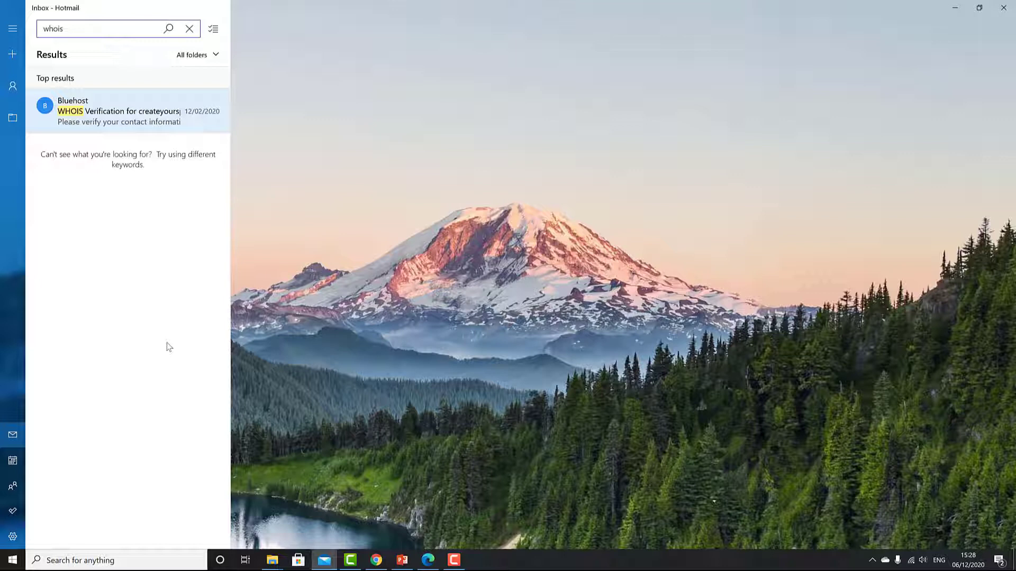
- Open Bluehost's WHOIS Verification email and verify the contact email address
click(115, 125)
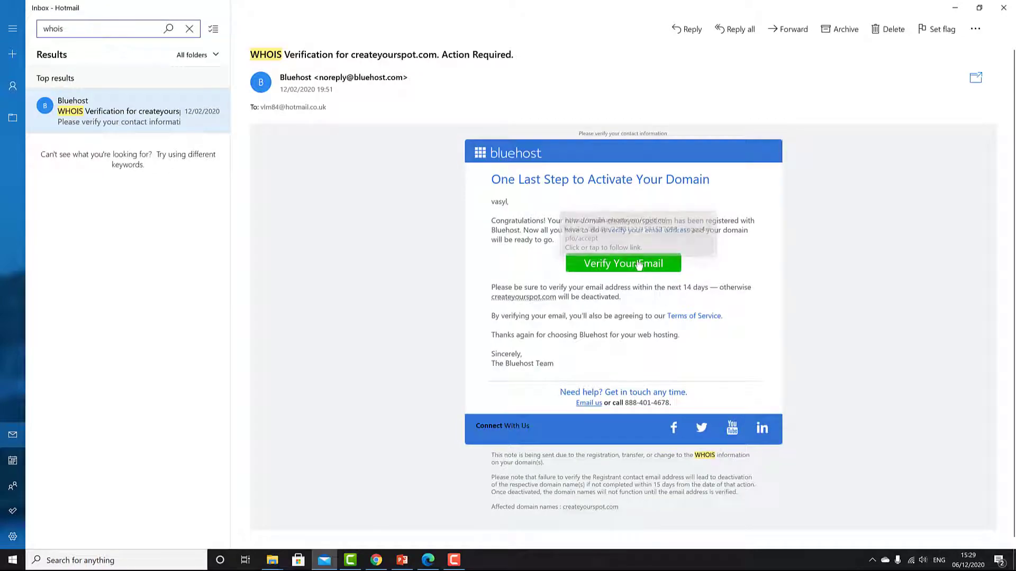
click(638, 264)
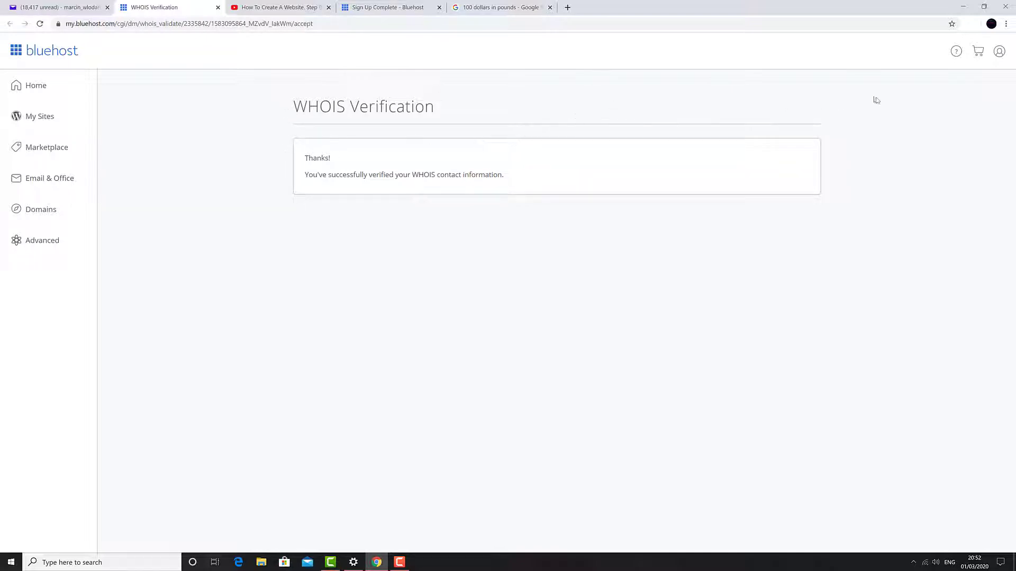
- Return to the Sign Up Complete page and start creating the hosting account login
triple_click(584, 175)
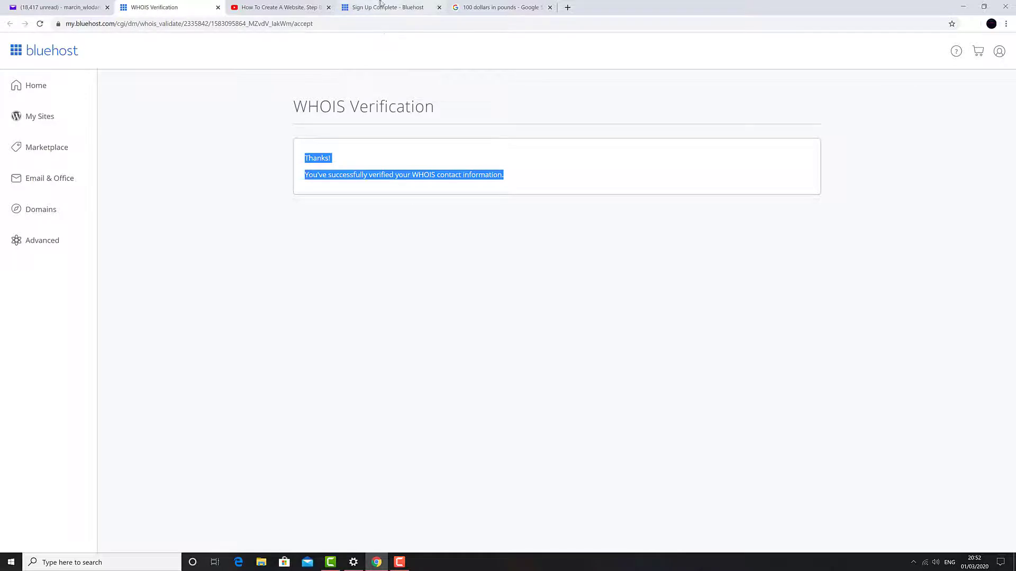
click(362, 8)
drag(363, 8, 148, 8)
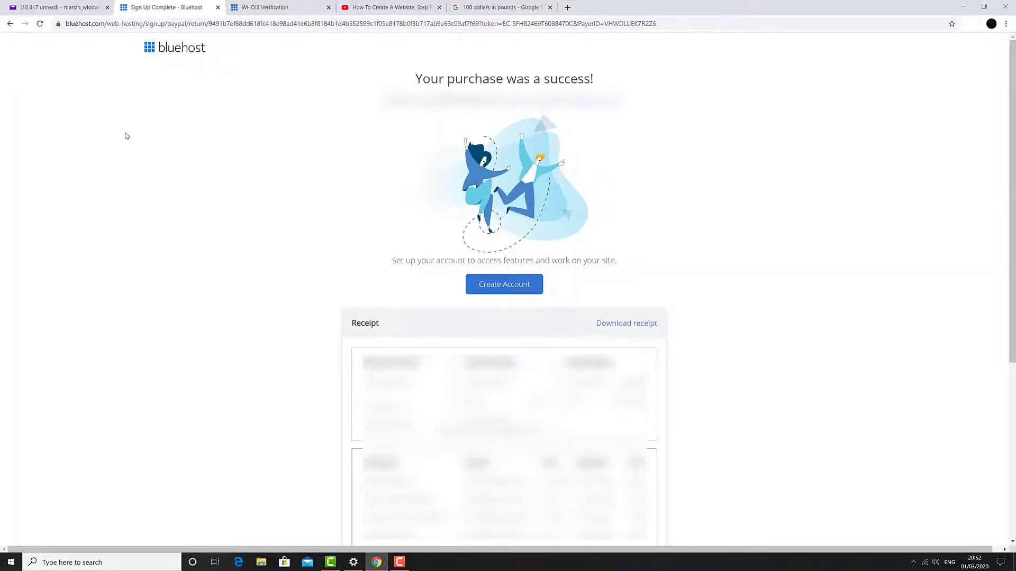
click(511, 285)
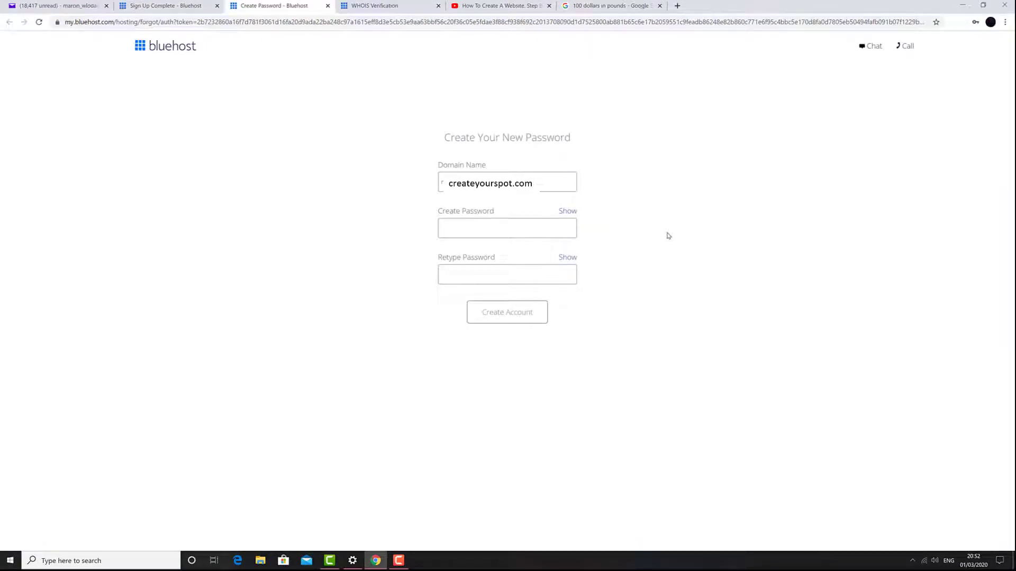
- Enter the account password, accept the terms, create the account and go to login
click(537, 226)
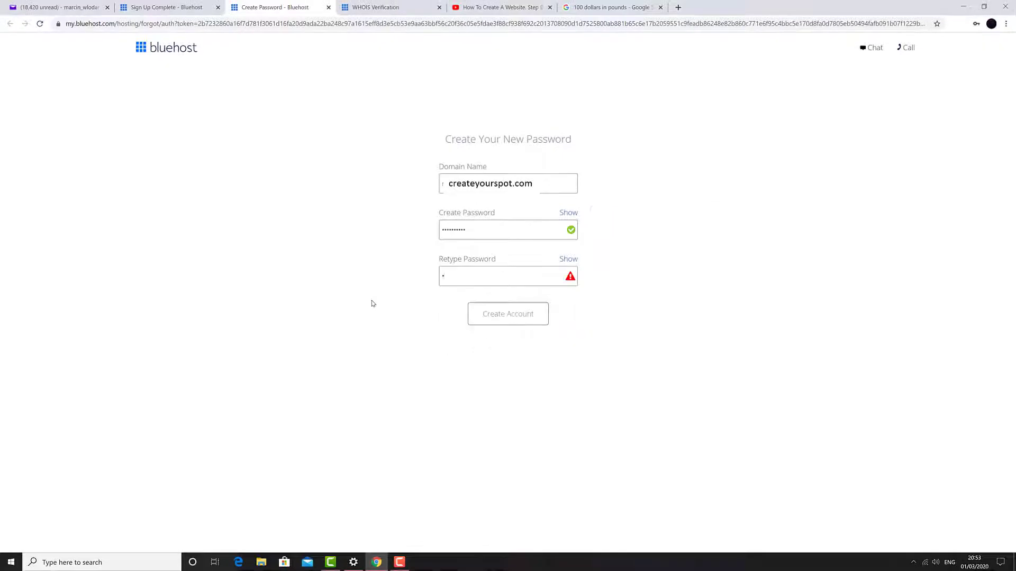
text(••••••••••)
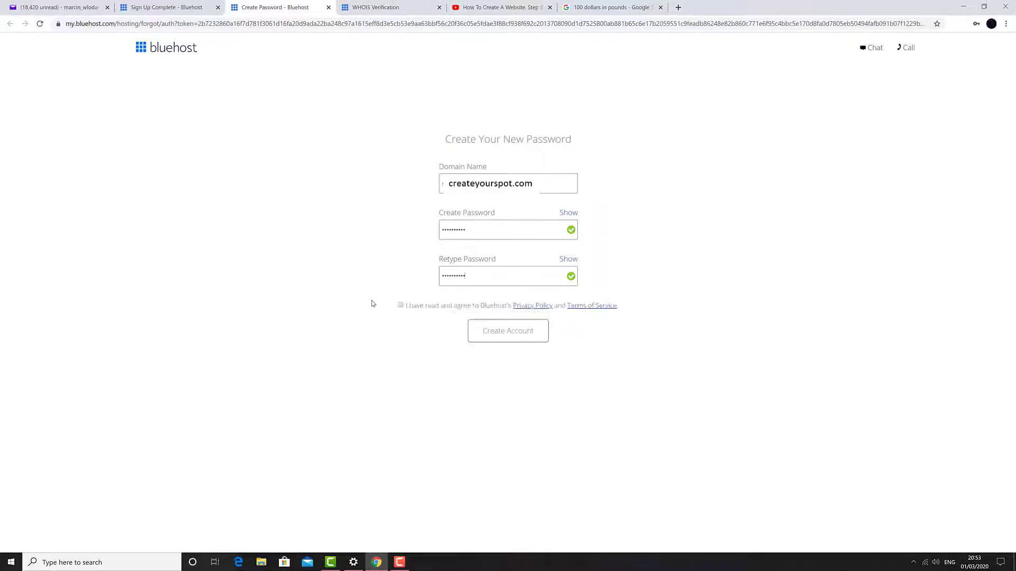
click(400, 306)
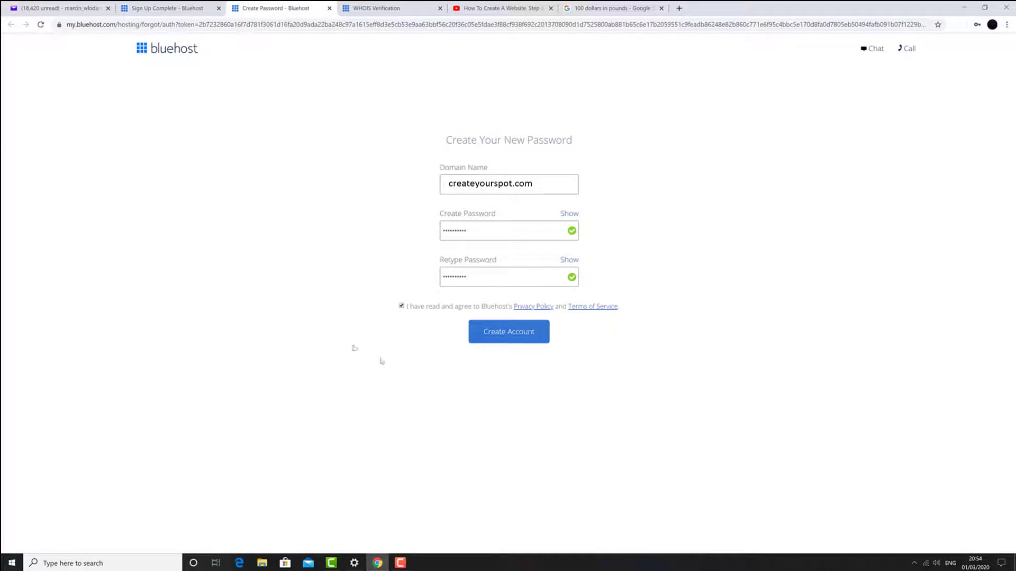
click(497, 336)
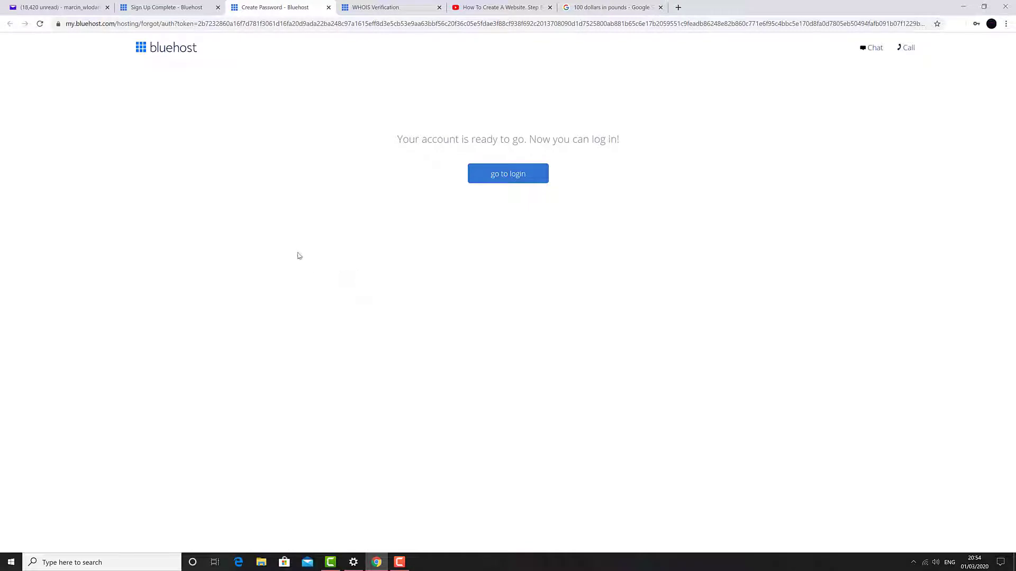
click(498, 182)
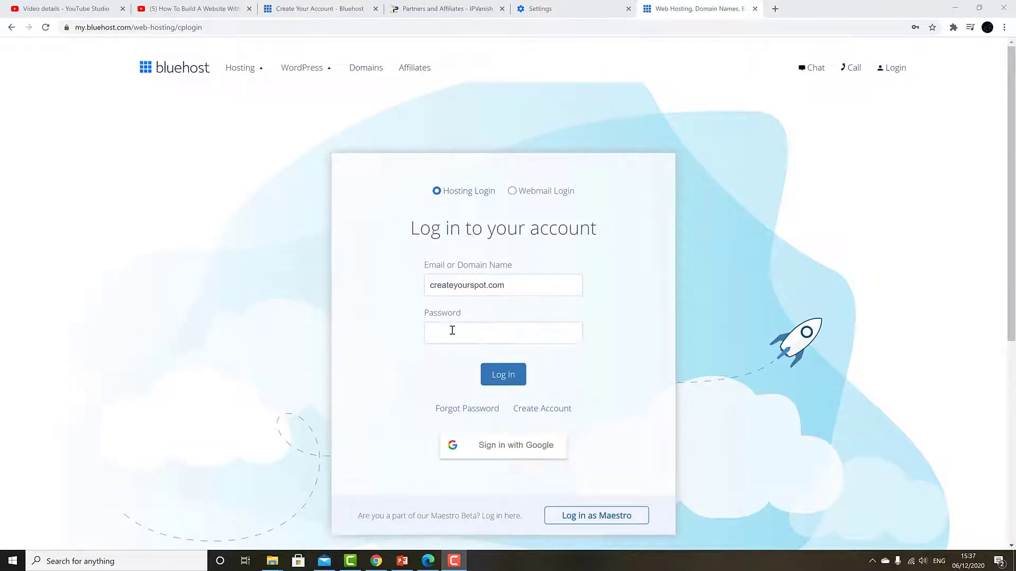
- Sign in to the Bluehost hosting account using the saved password
click(452, 330)
click(458, 358)
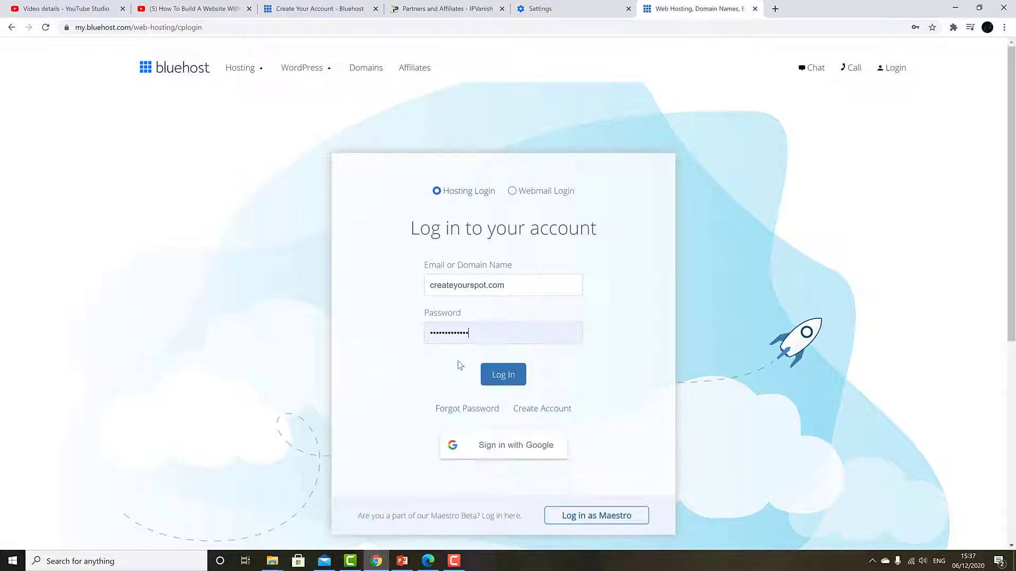
click(502, 379)
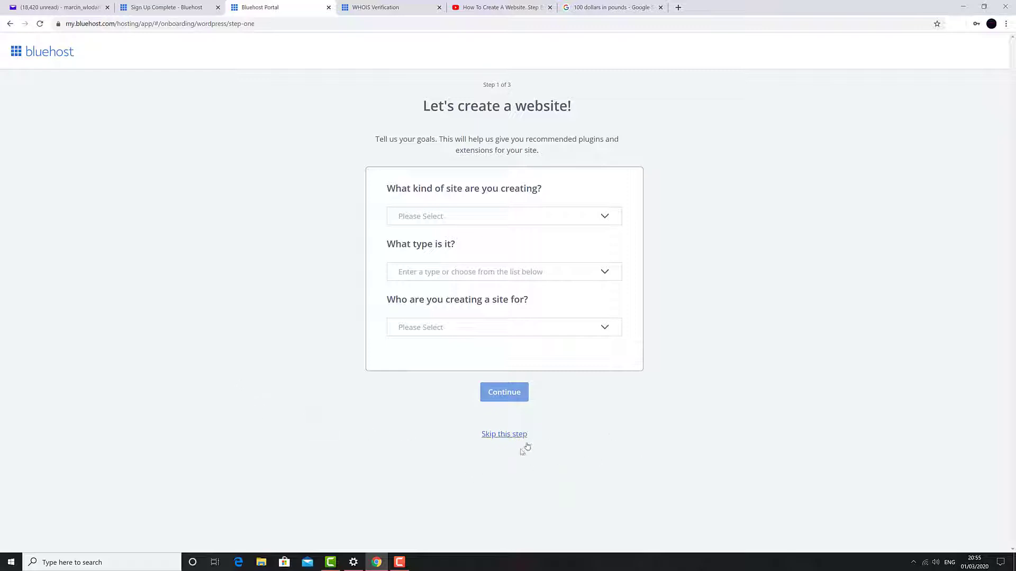
- Skip the site goals, name and theme questions, then open the WordPress admin
click(509, 435)
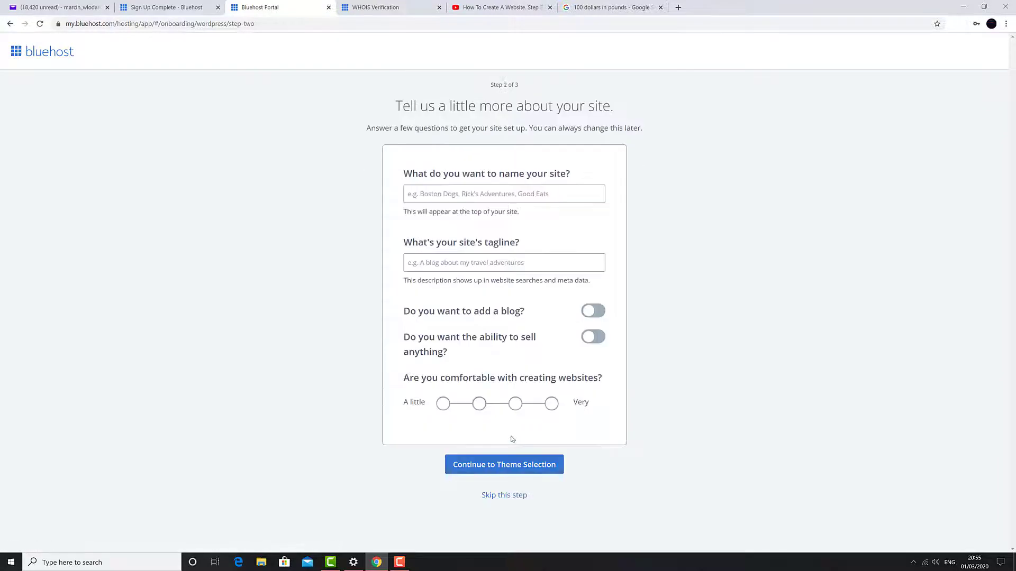
click(506, 495)
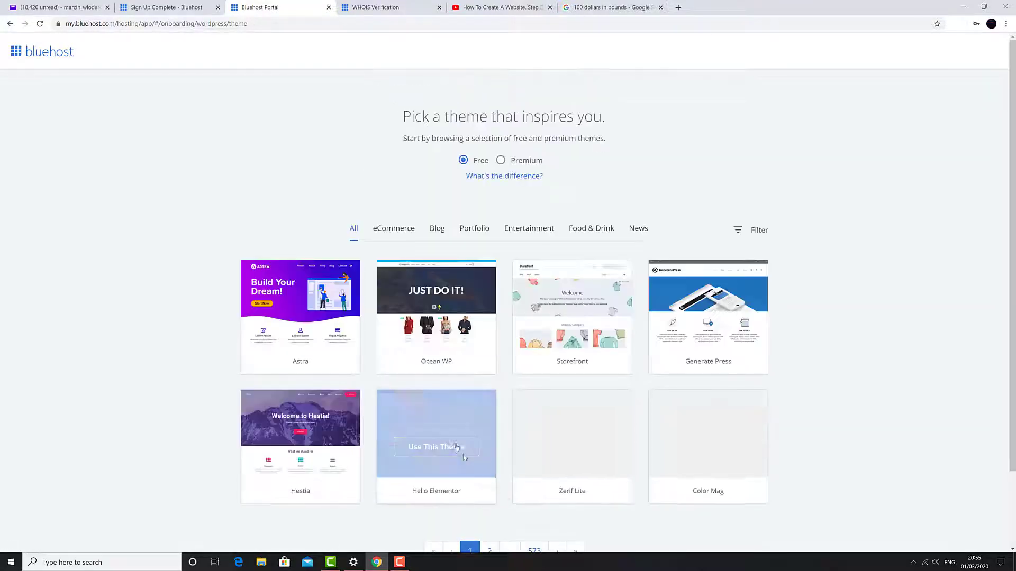
scroll(112, 194, down, 2)
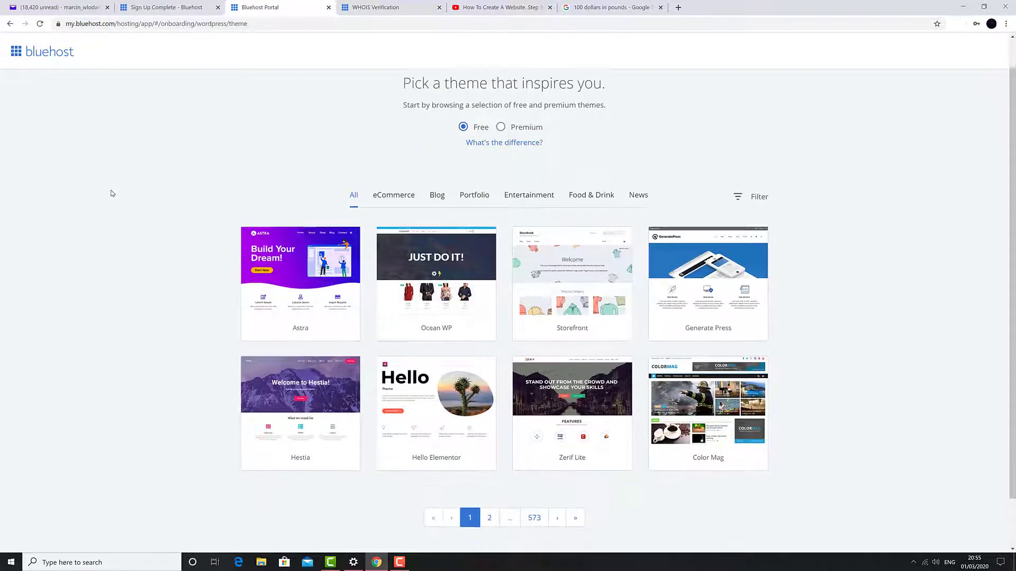
scroll(111, 193, down, 2)
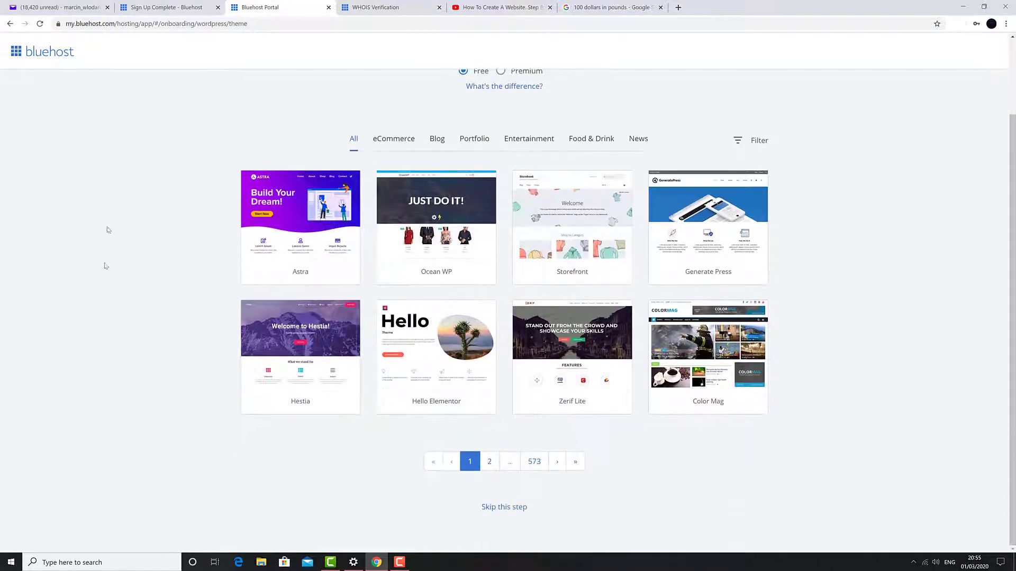
click(499, 509)
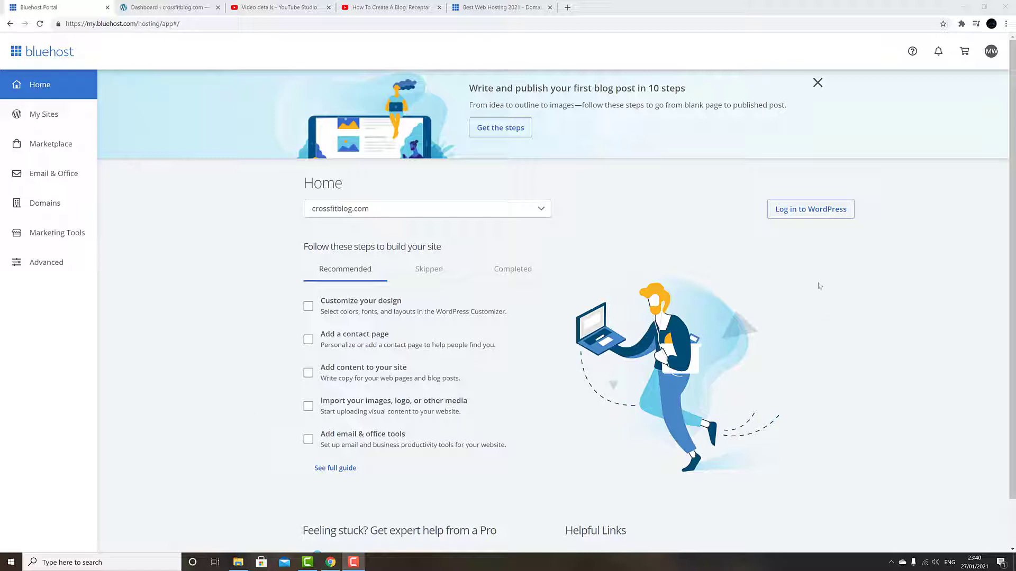
click(819, 212)
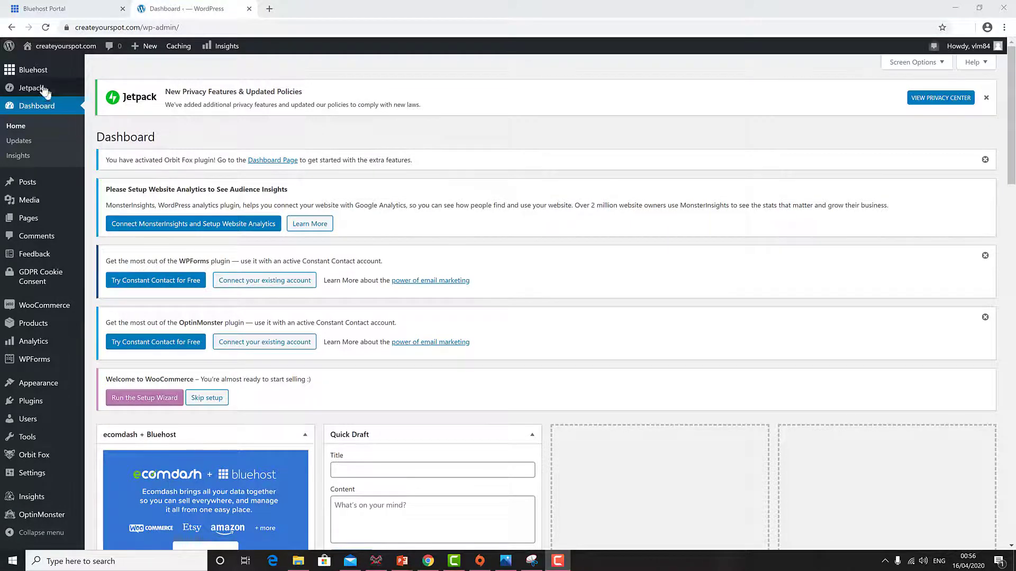
mouse_move(41, 74)
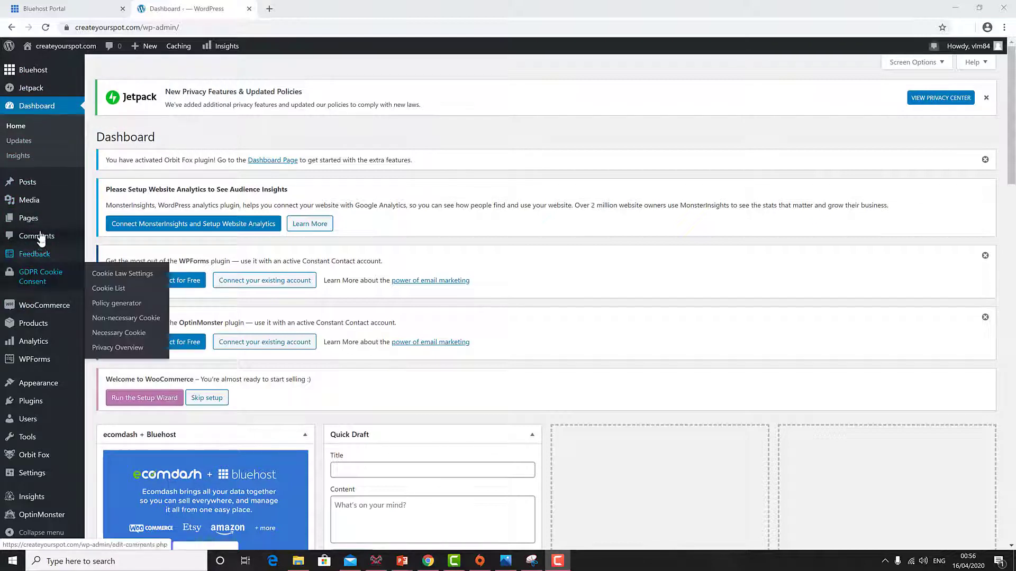
mouse_move(44, 216)
mouse_move(59, 200)
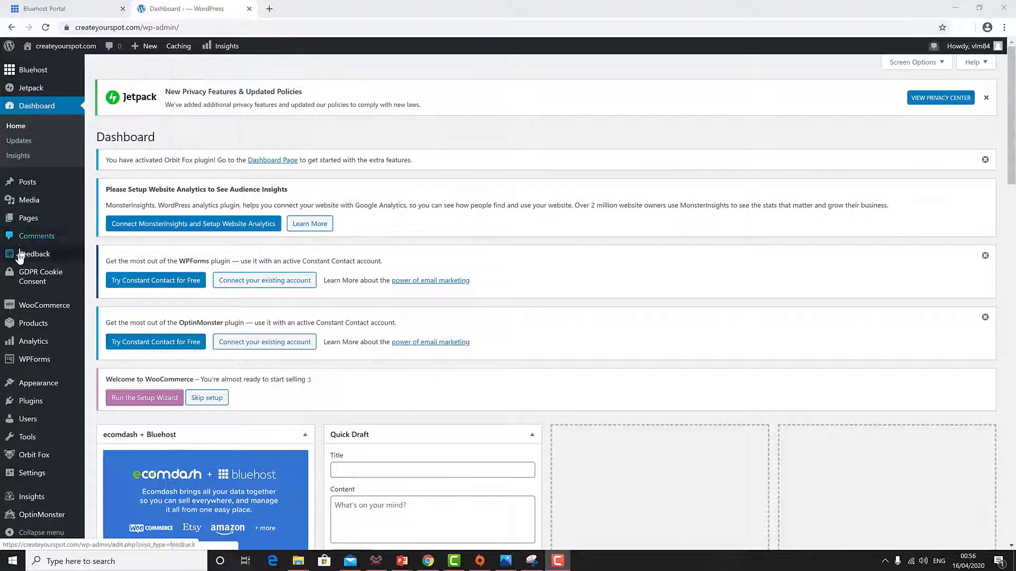
mouse_move(25, 514)
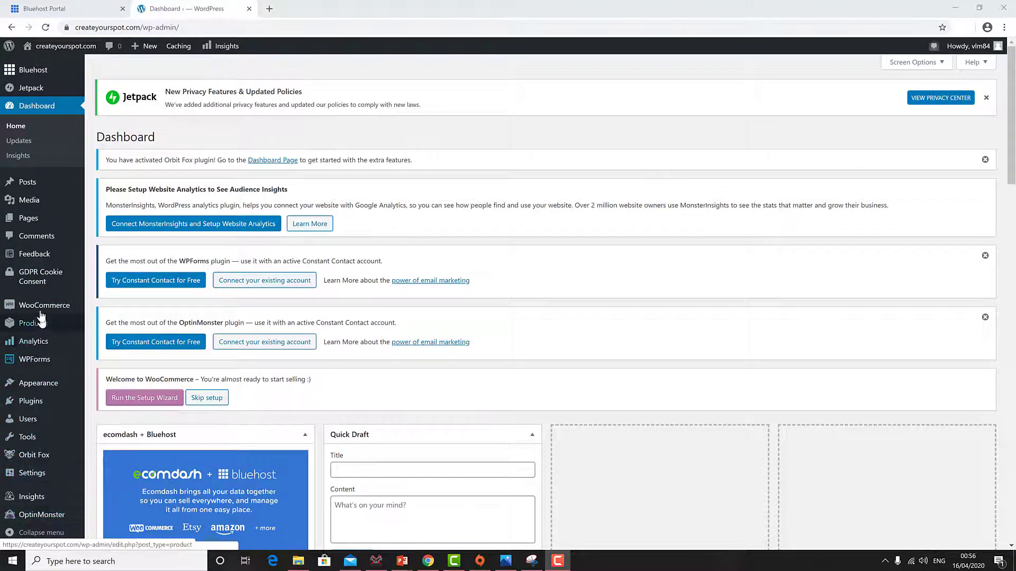
mouse_move(37, 283)
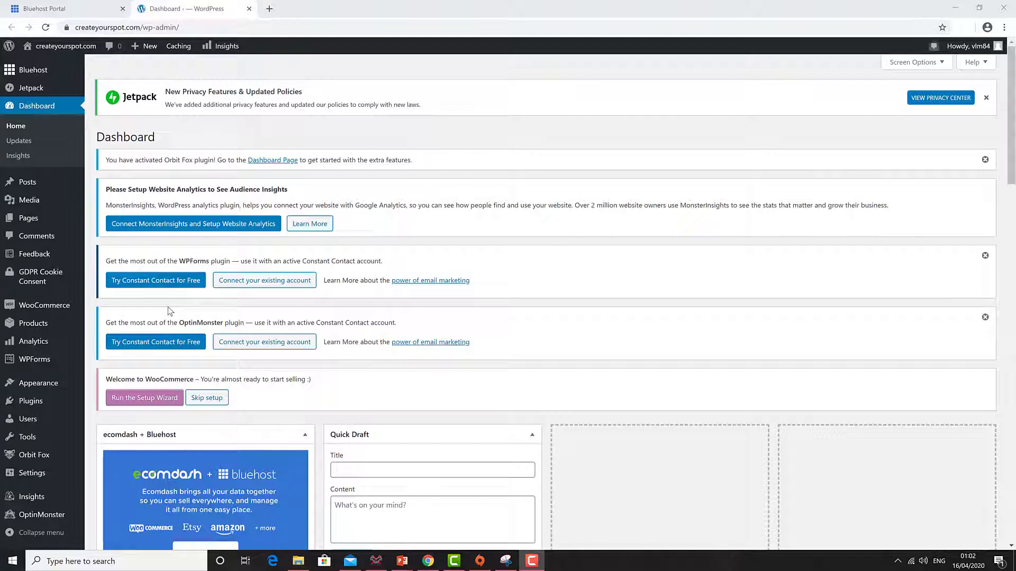
mouse_move(44, 51)
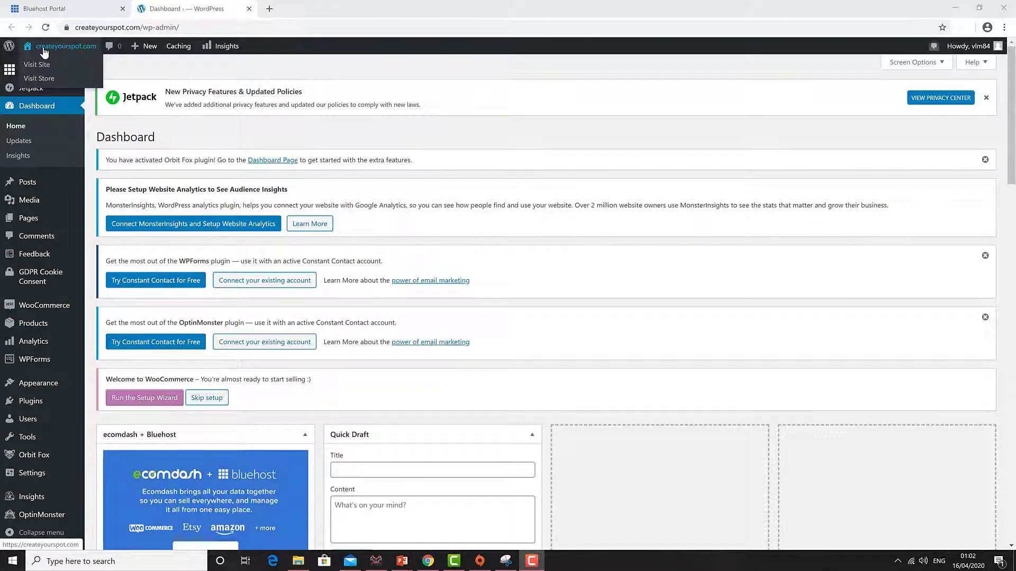
click(44, 51)
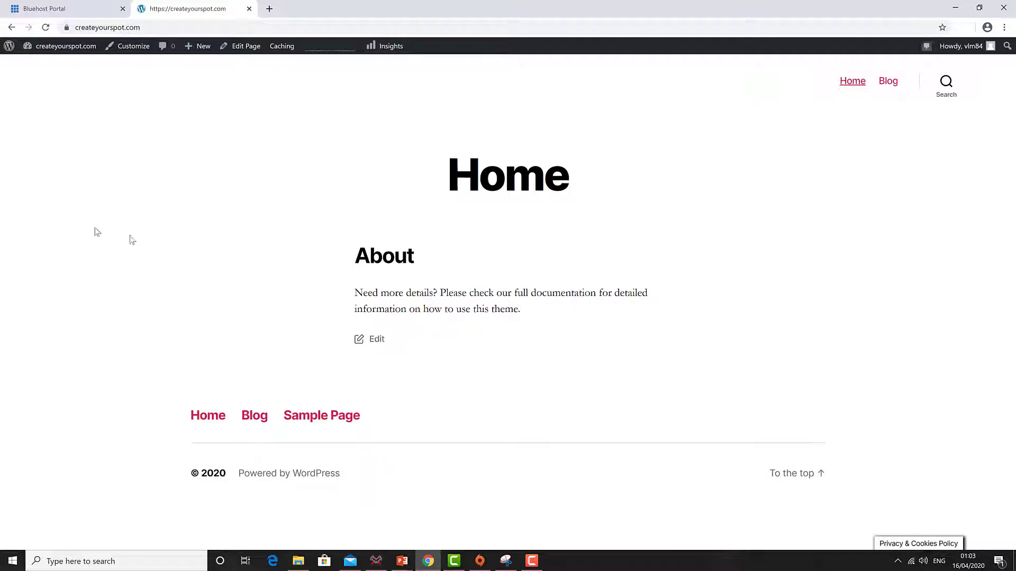
click(30, 50)
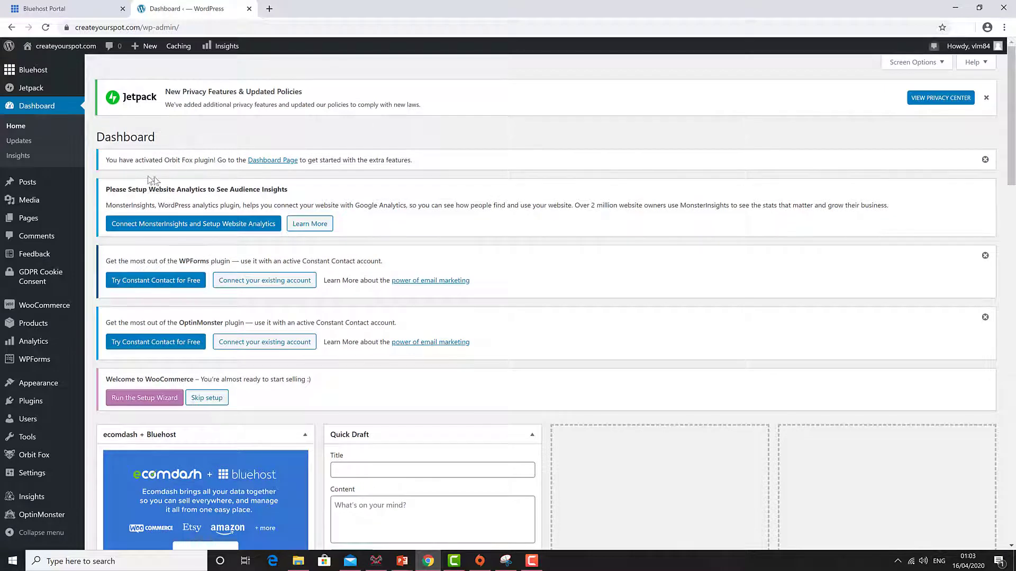
- Go to Appearance > Themes > Add New Theme and list the Popular themes
mouse_move(44, 386)
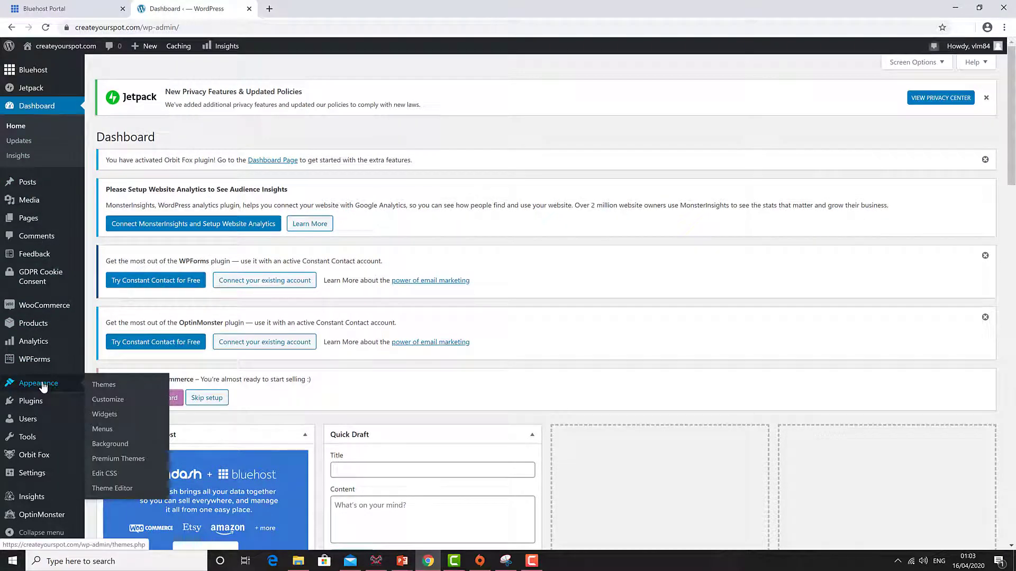
click(101, 387)
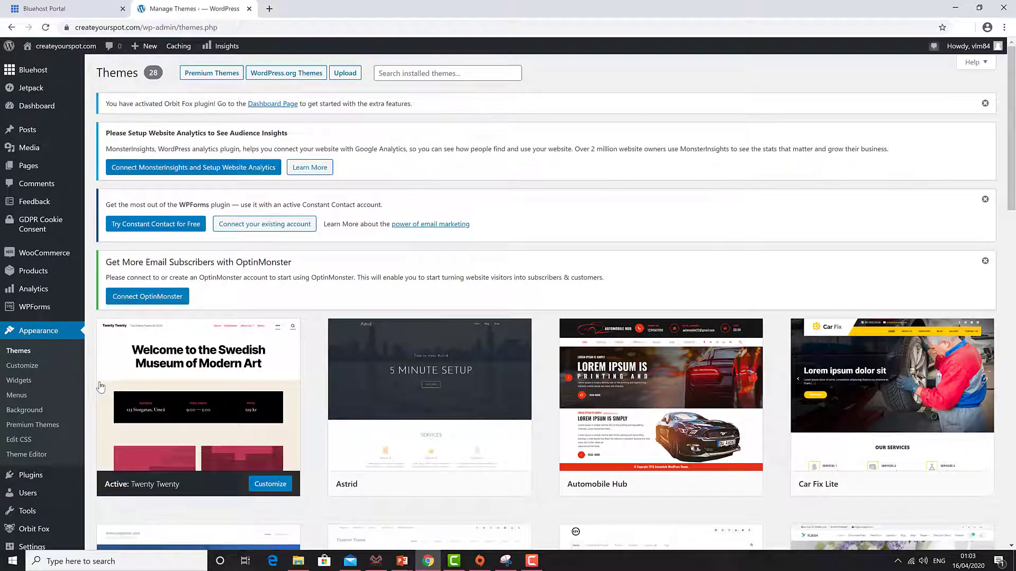
scroll(481, 285, down, 4)
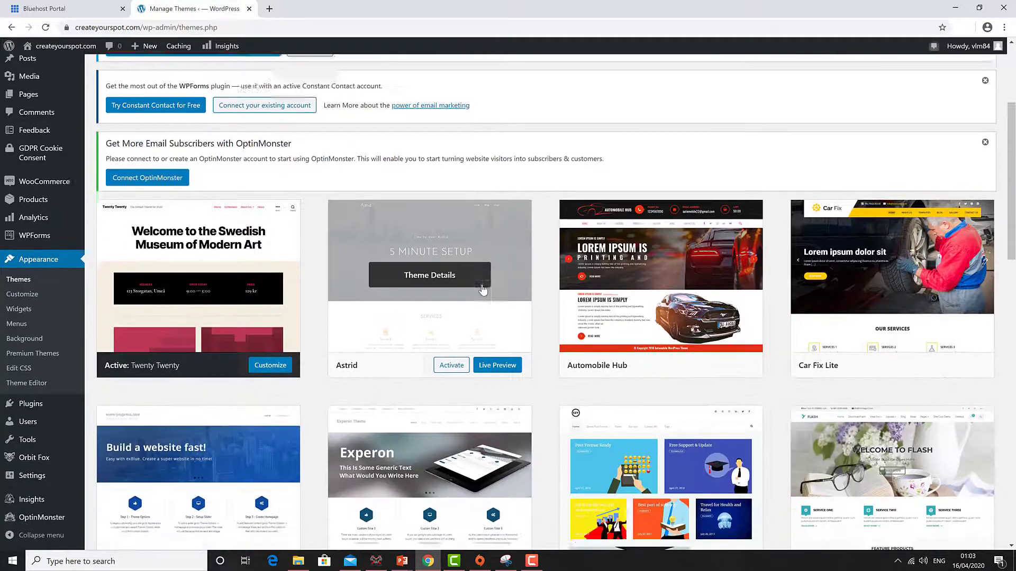
scroll(481, 288, down, 20)
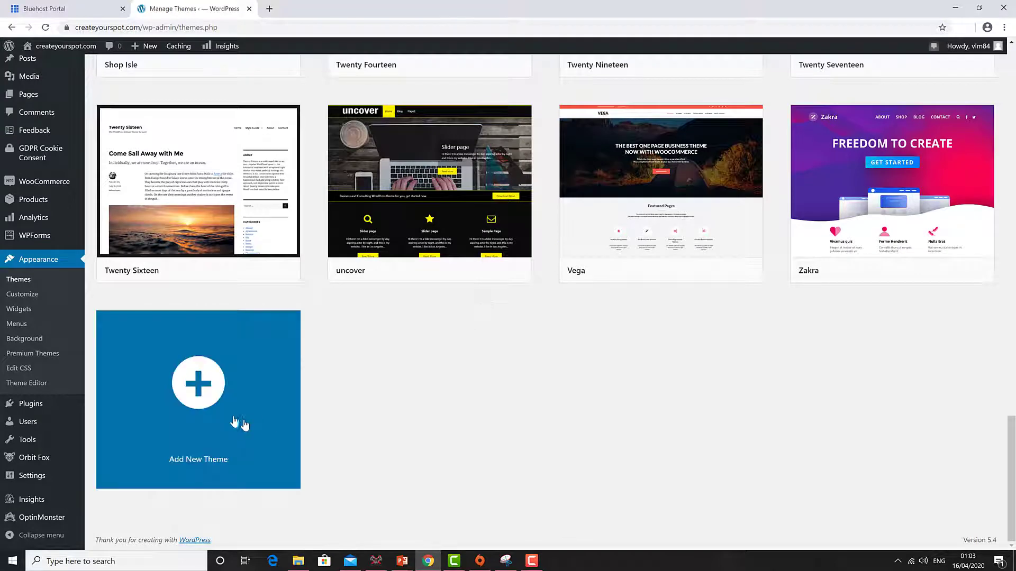
click(193, 388)
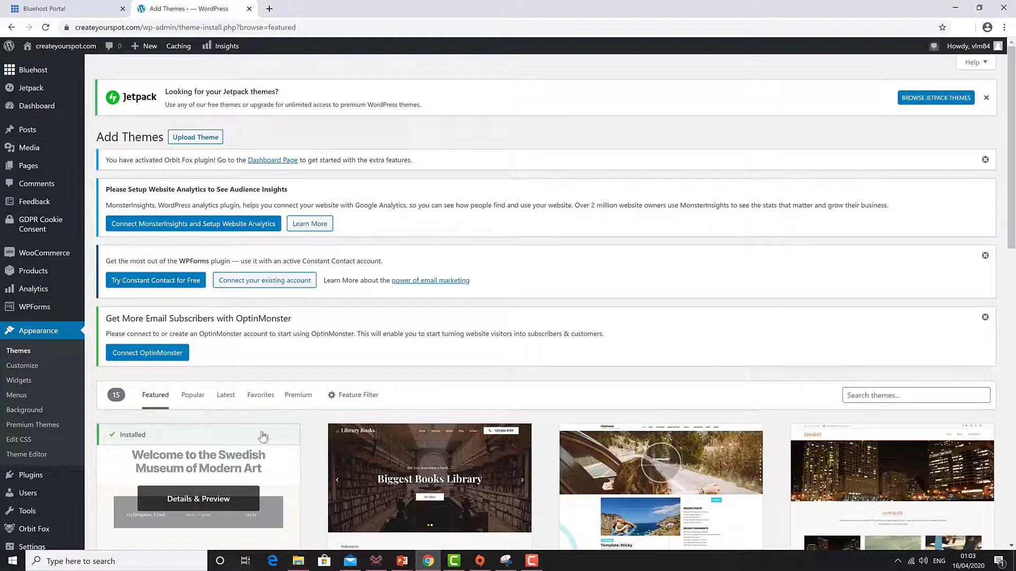
scroll(261, 423, down, 6)
scroll(240, 460, up, 3)
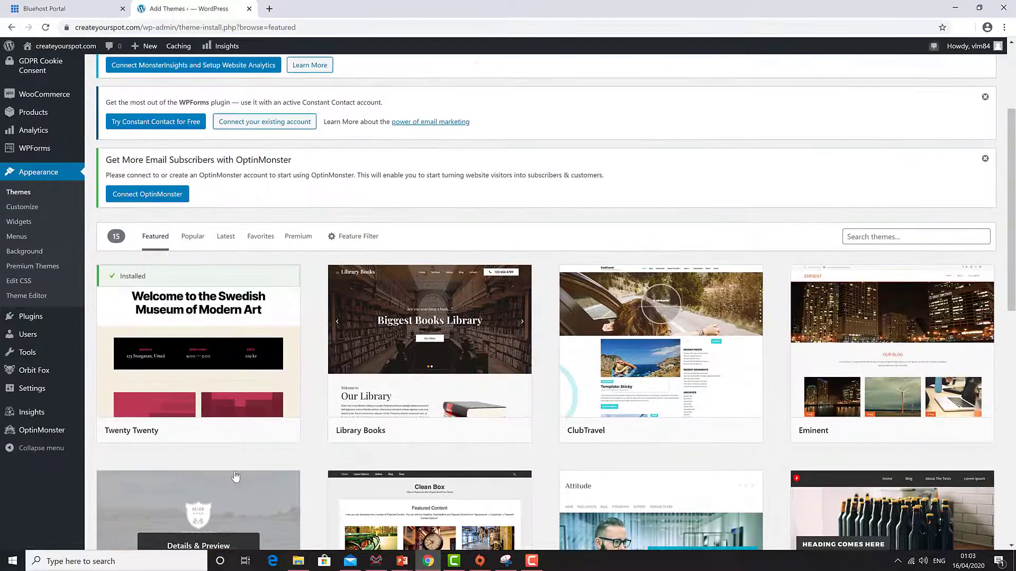
scroll(270, 447, up, 3)
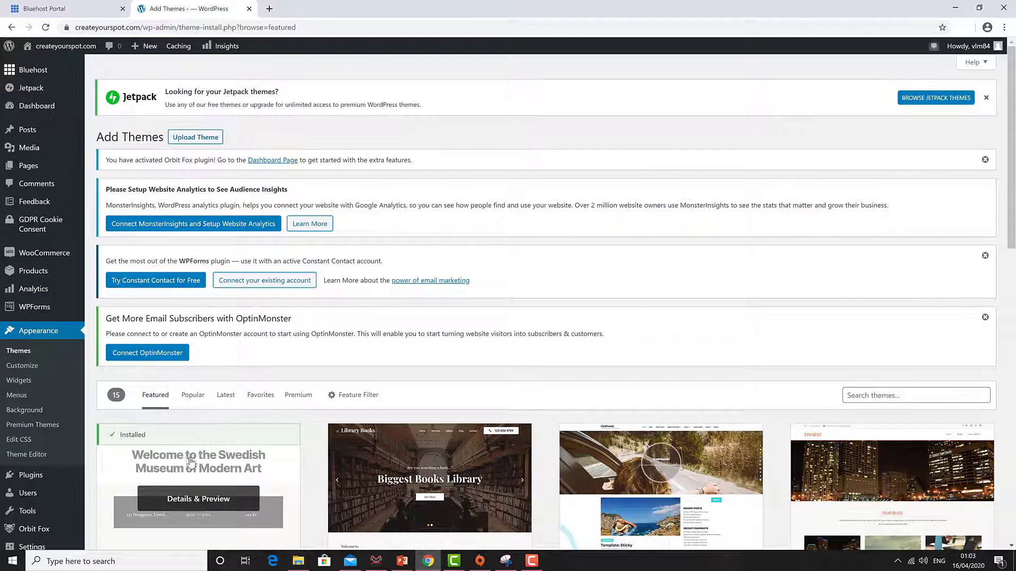
click(192, 397)
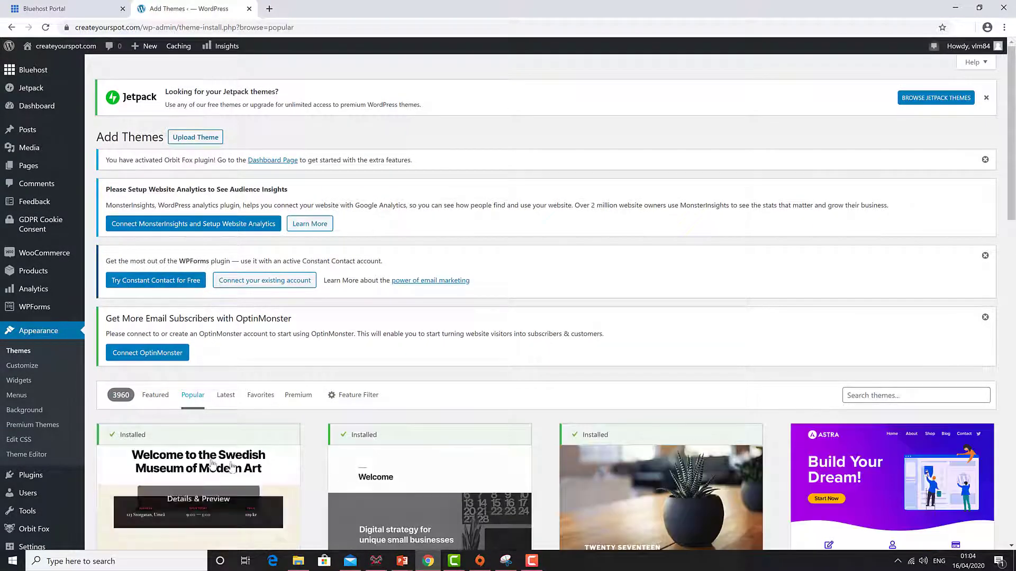
- Search the theme directory for 'hestia', then install and activate the Hestia theme
click(855, 395)
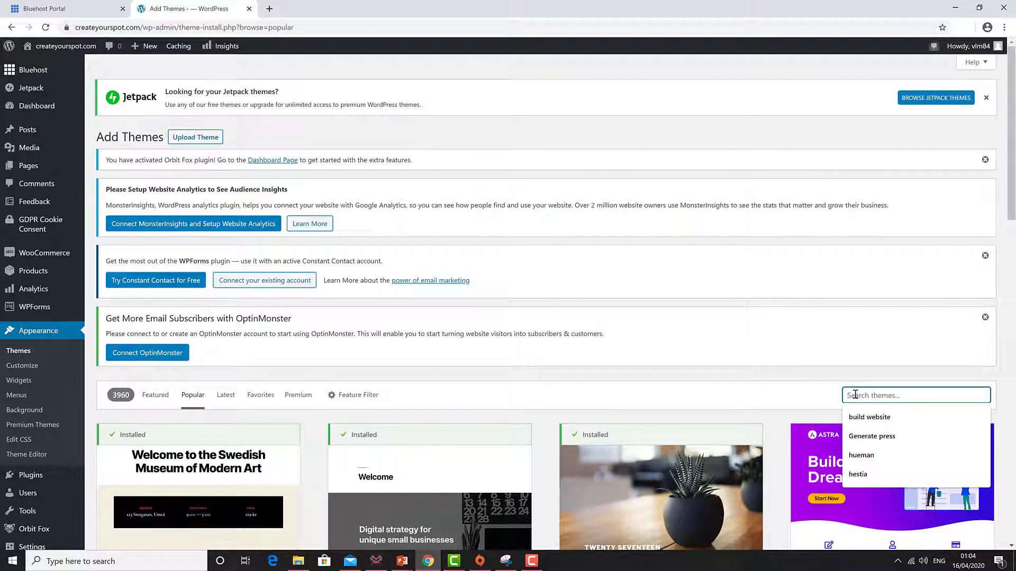
text(hest)
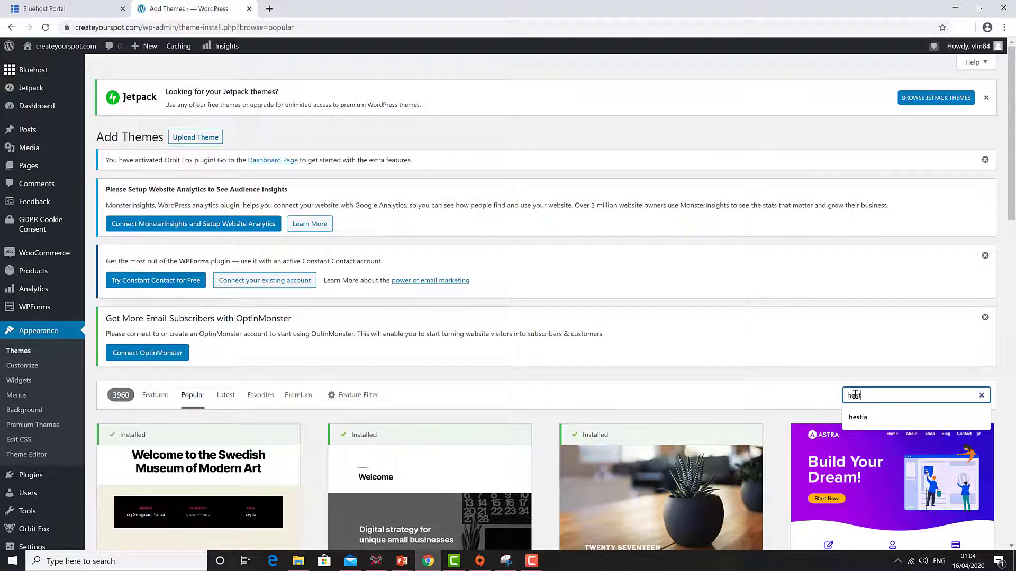
text(ia)
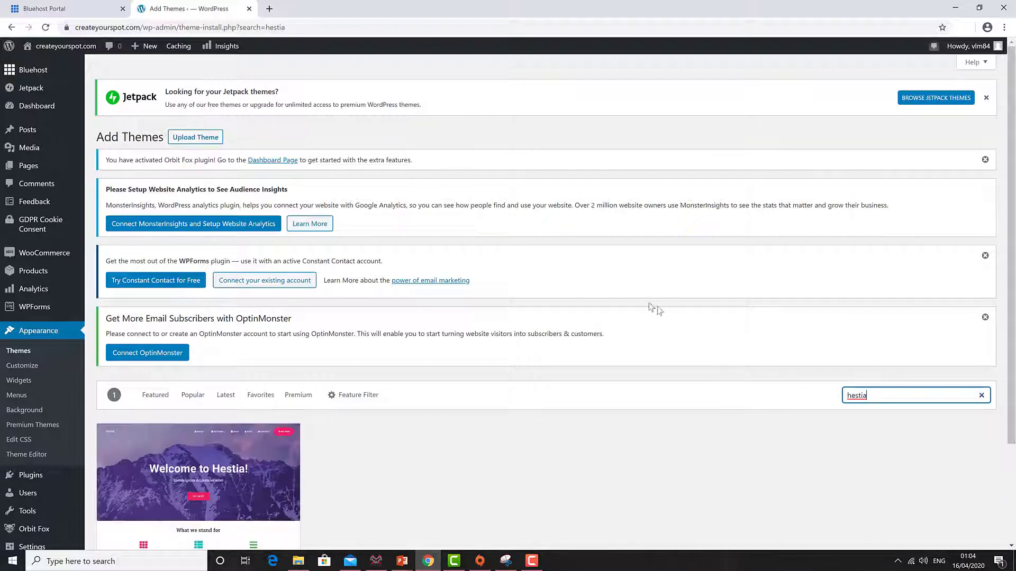
scroll(442, 337, down, 3)
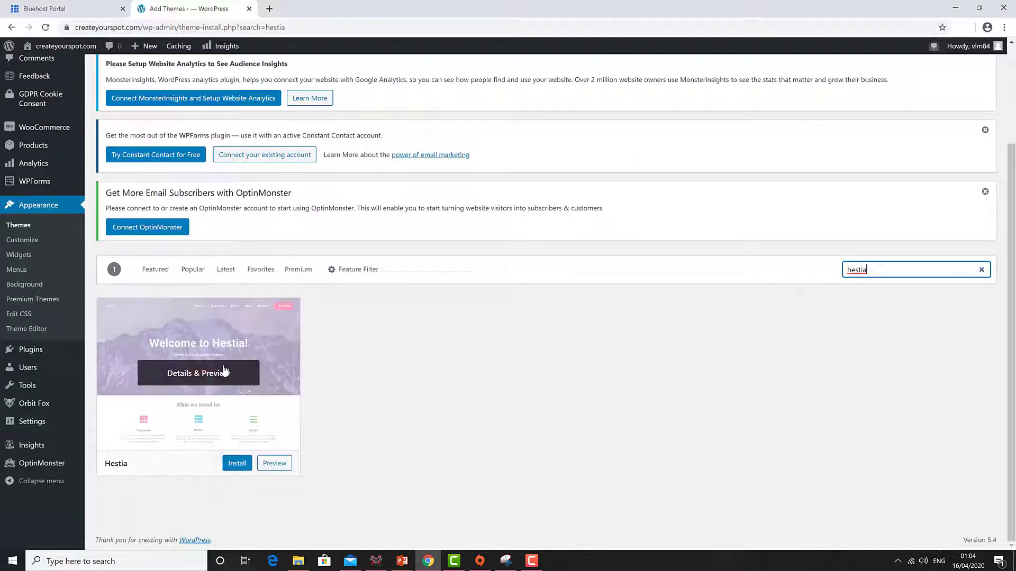
mouse_move(215, 370)
click(236, 465)
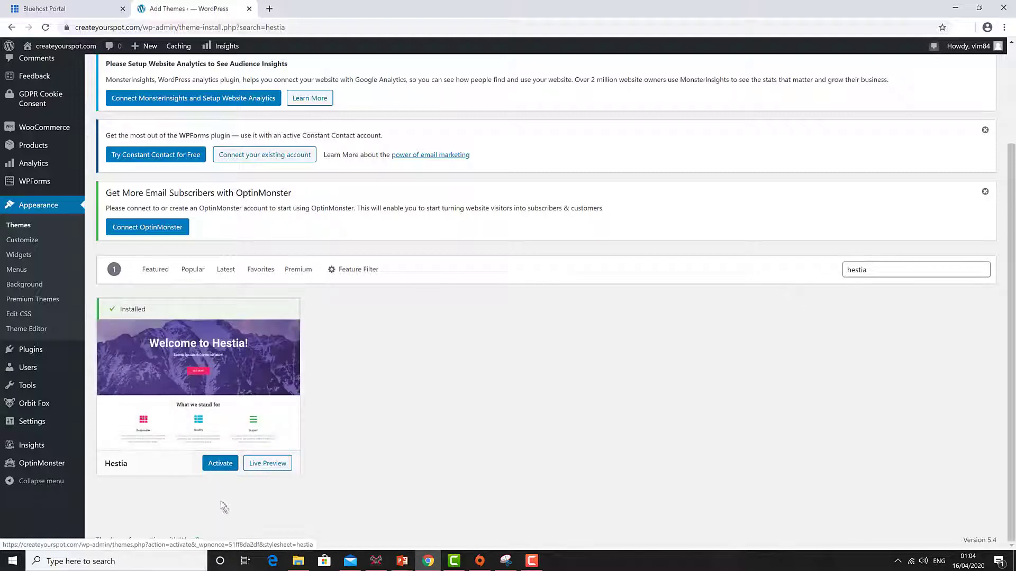
click(214, 462)
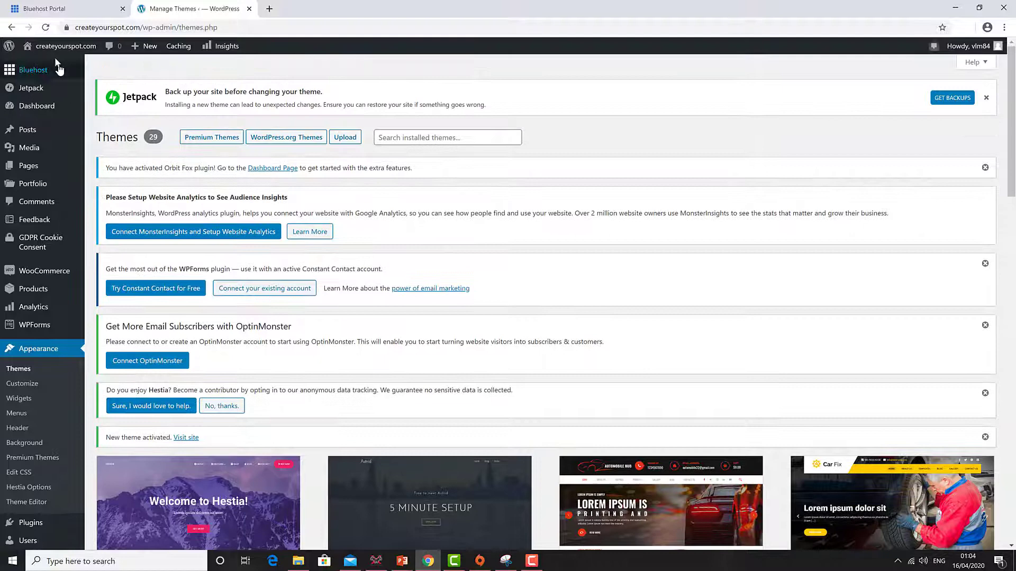
mouse_move(31, 49)
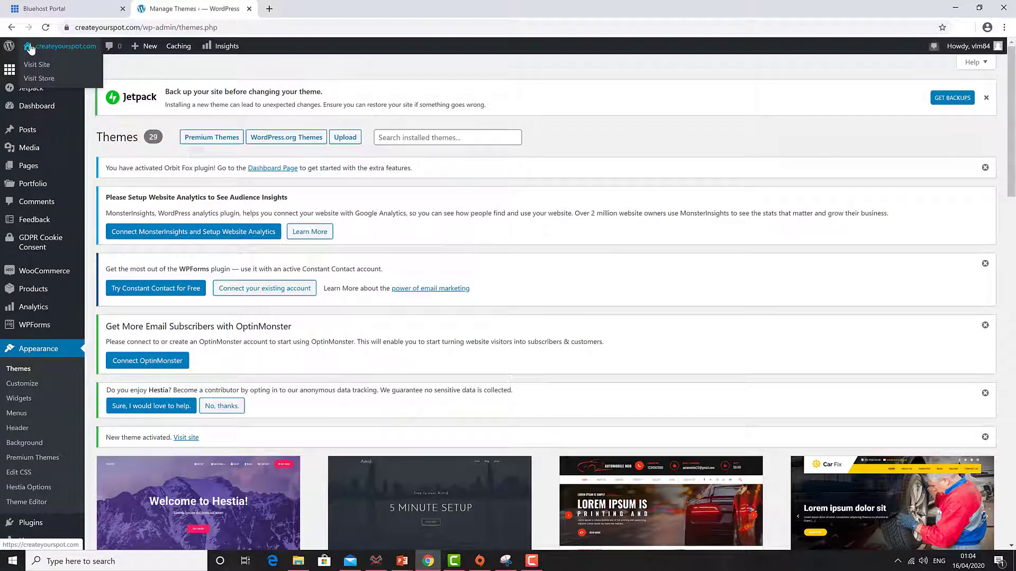
- View the live site with Hestia's placeholder hero, then return to the admin Dashboard
click(31, 49)
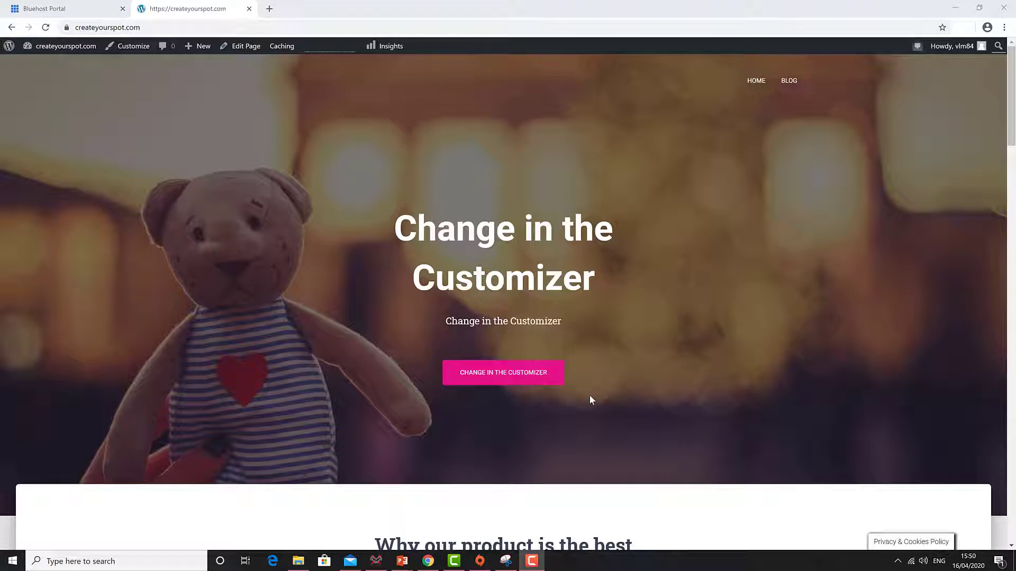
click(44, 49)
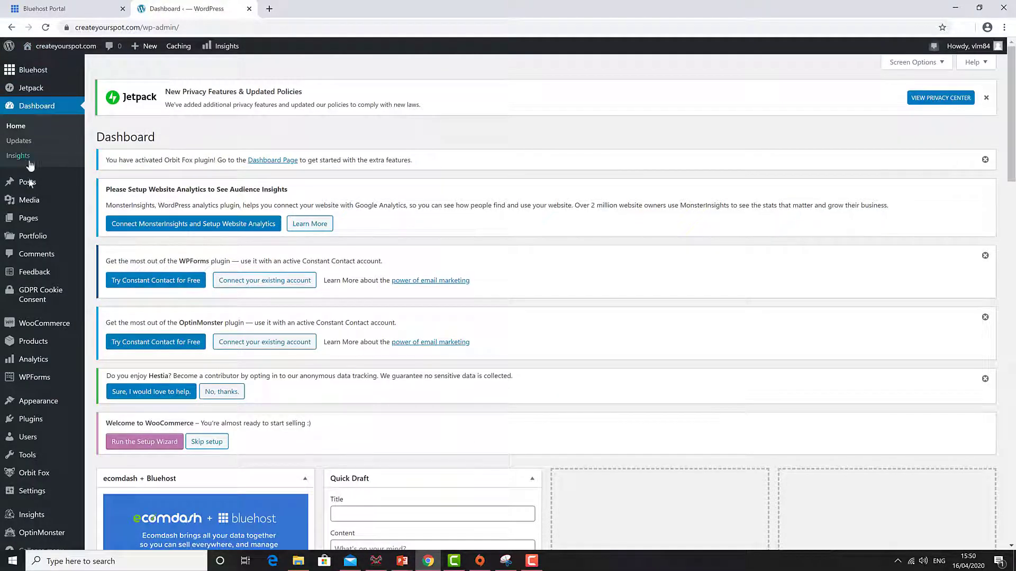
- Add a new page titled 'Tutorials' and publish it
mouse_move(25, 225)
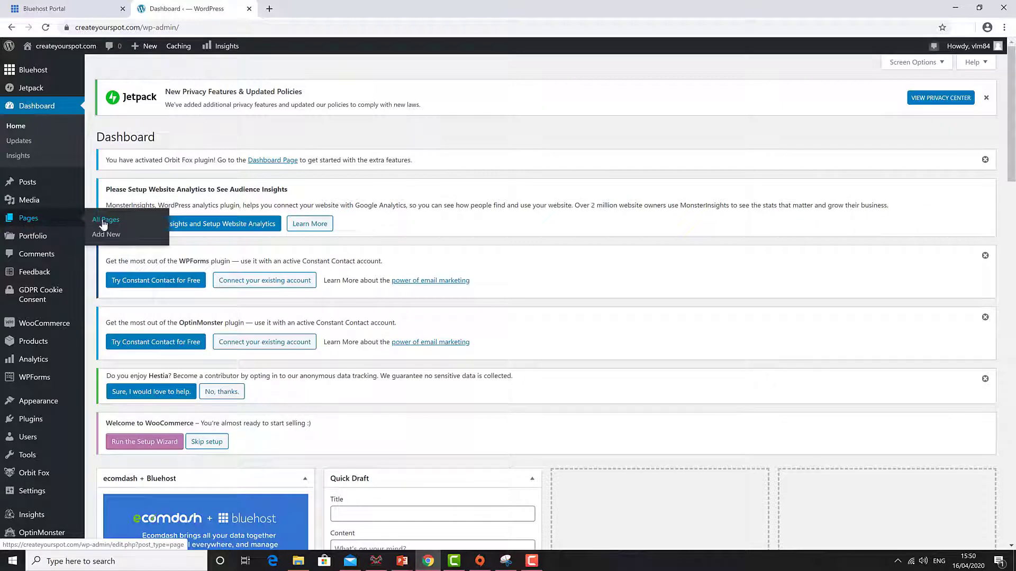
click(102, 237)
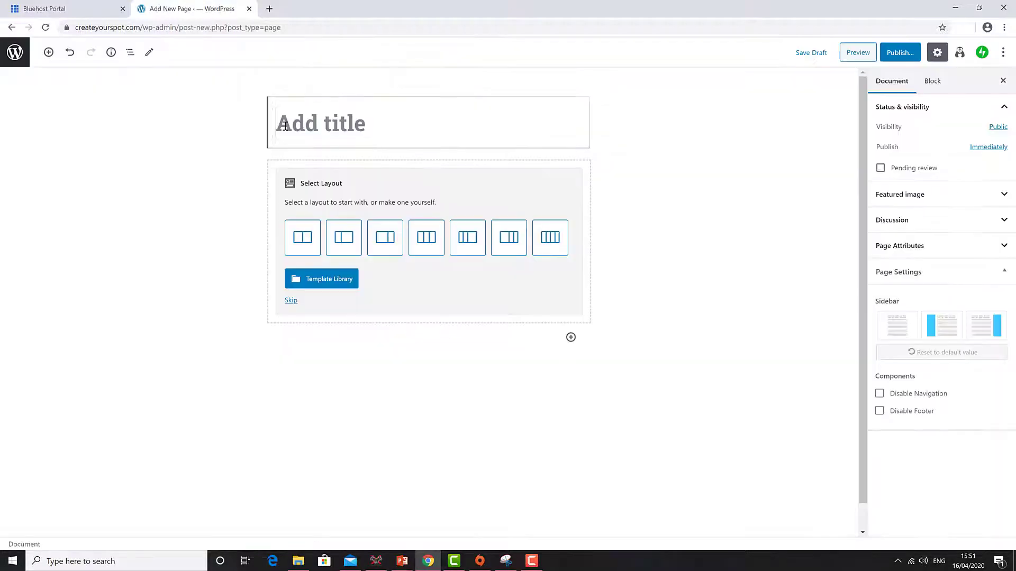
text(Tuto)
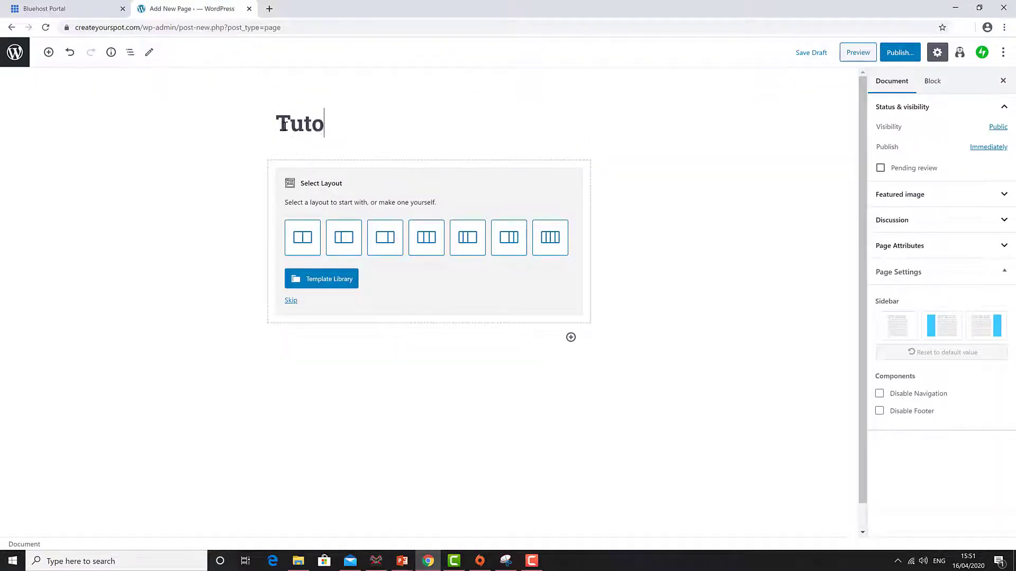
text(rials)
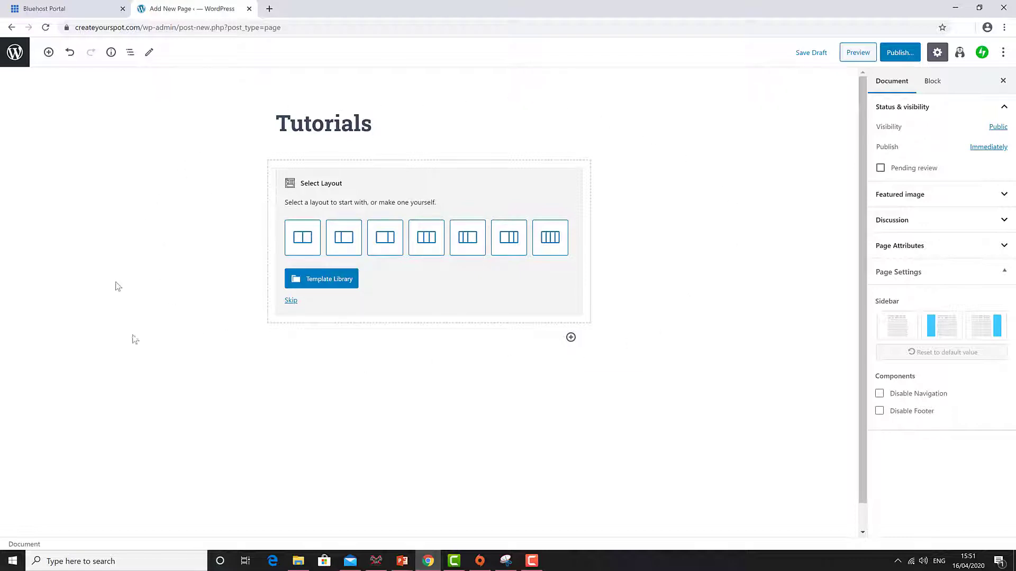
click(898, 55)
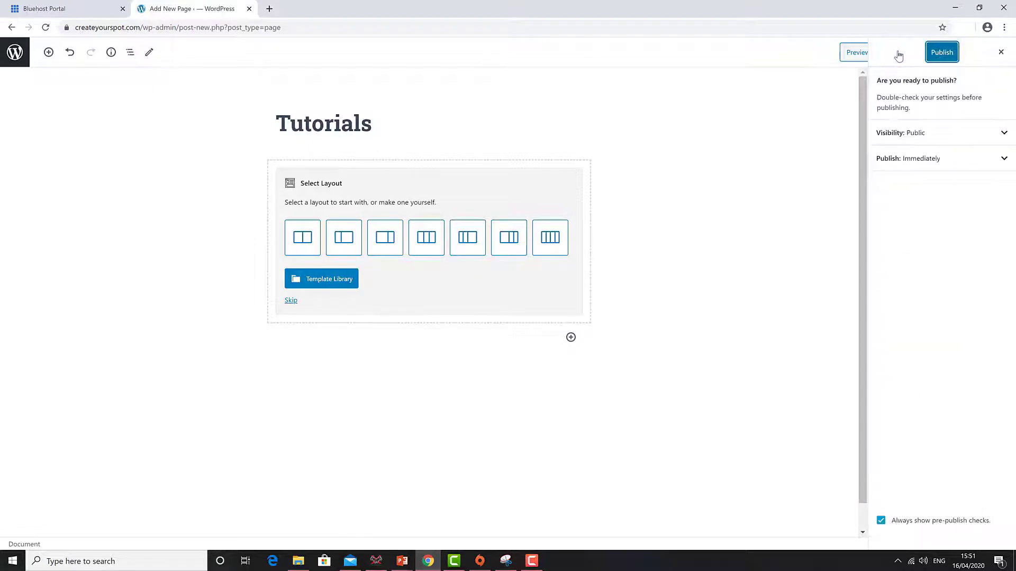
click(938, 54)
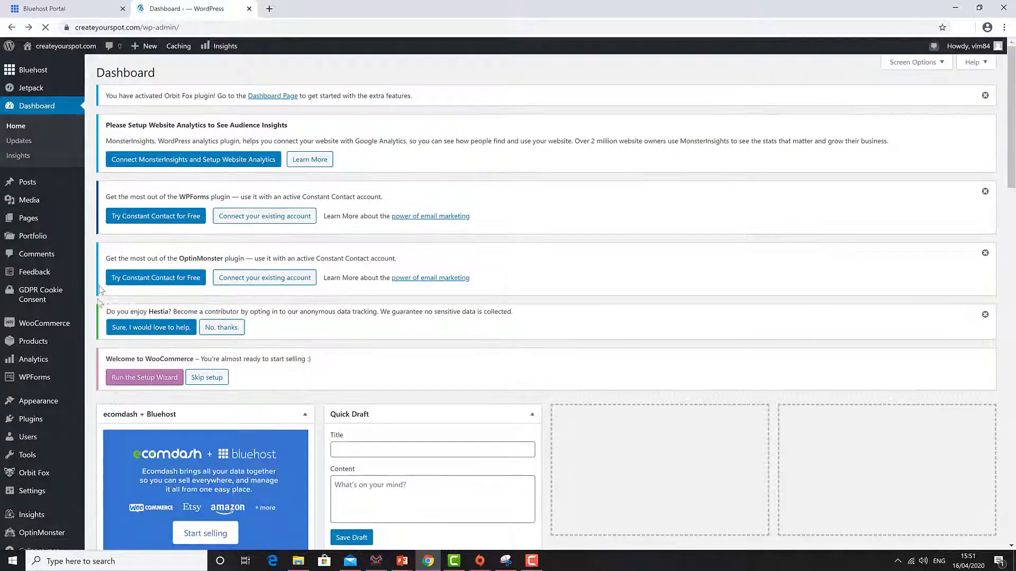
- Add and publish a new page titled 'Downloads', then return to the Dashboard
mouse_move(21, 241)
mouse_move(26, 218)
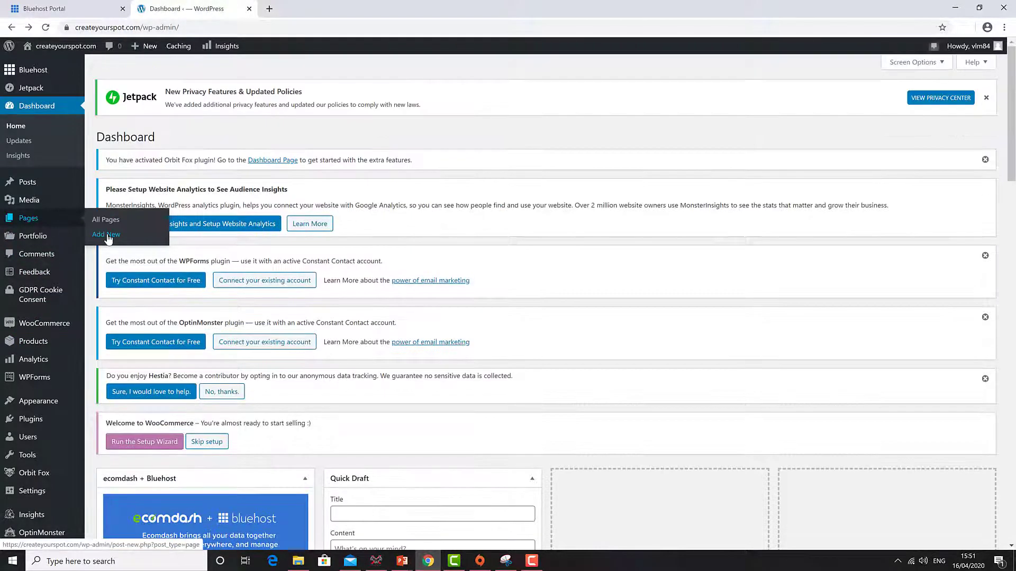
click(108, 237)
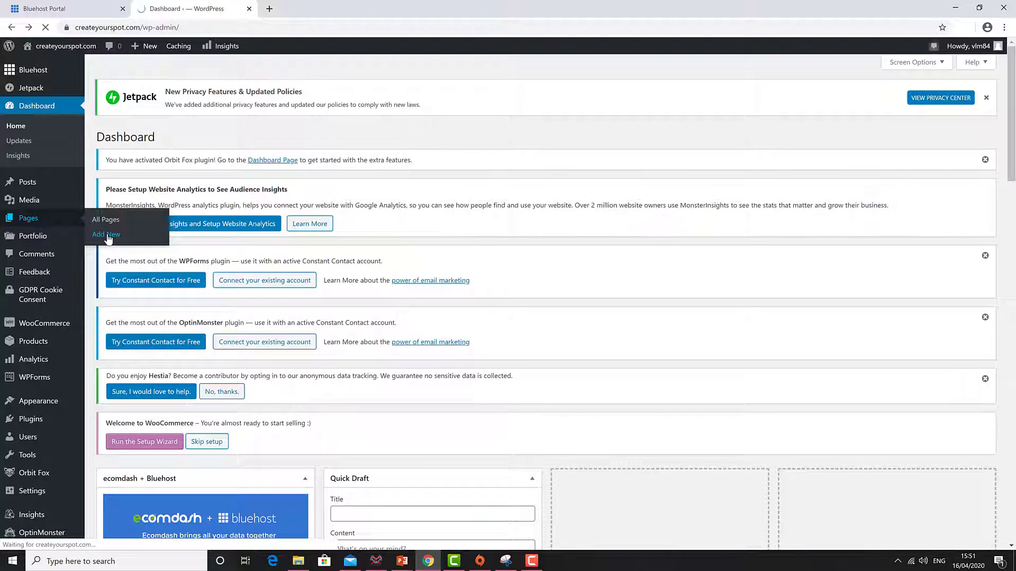
text(D)
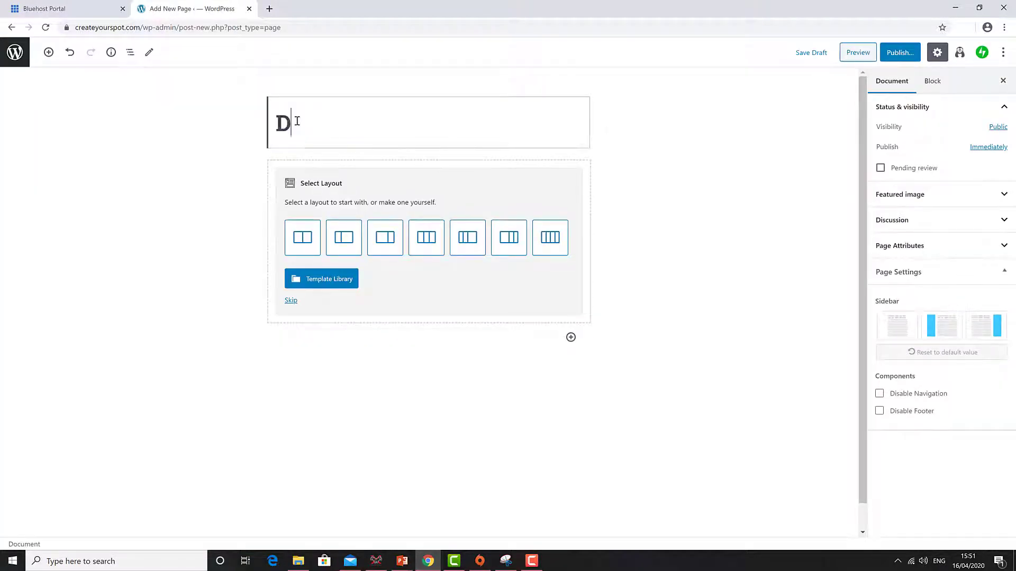
text(ownloads)
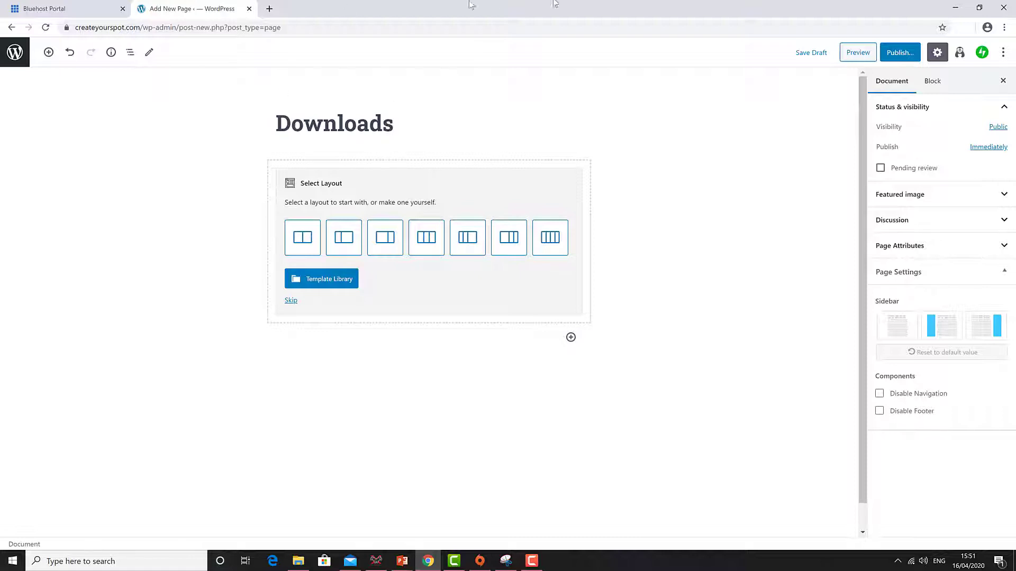
click(901, 53)
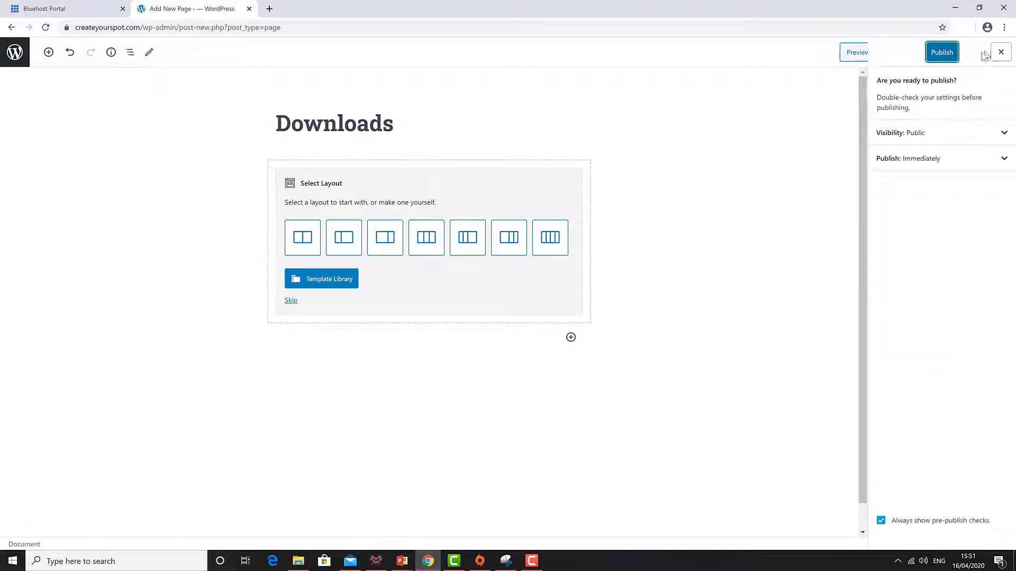
click(943, 53)
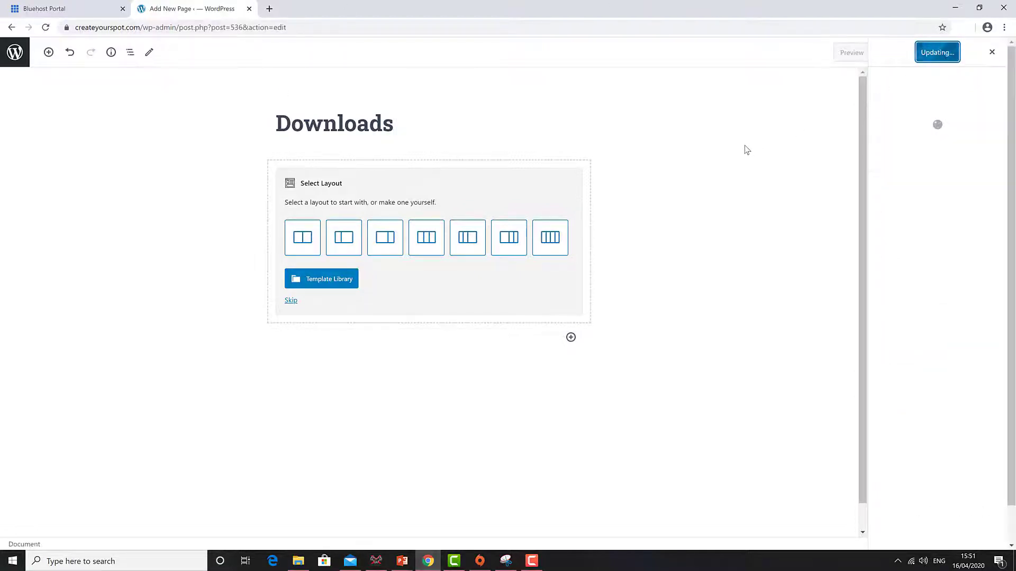
click(13, 27)
- Add and publish a new page titled 'About'
mouse_move(37, 215)
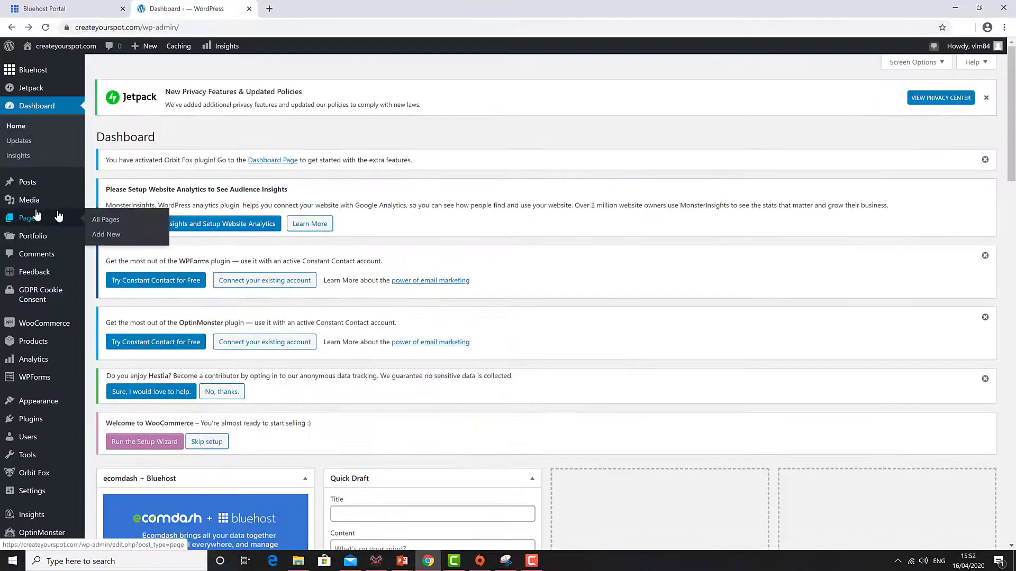
click(113, 235)
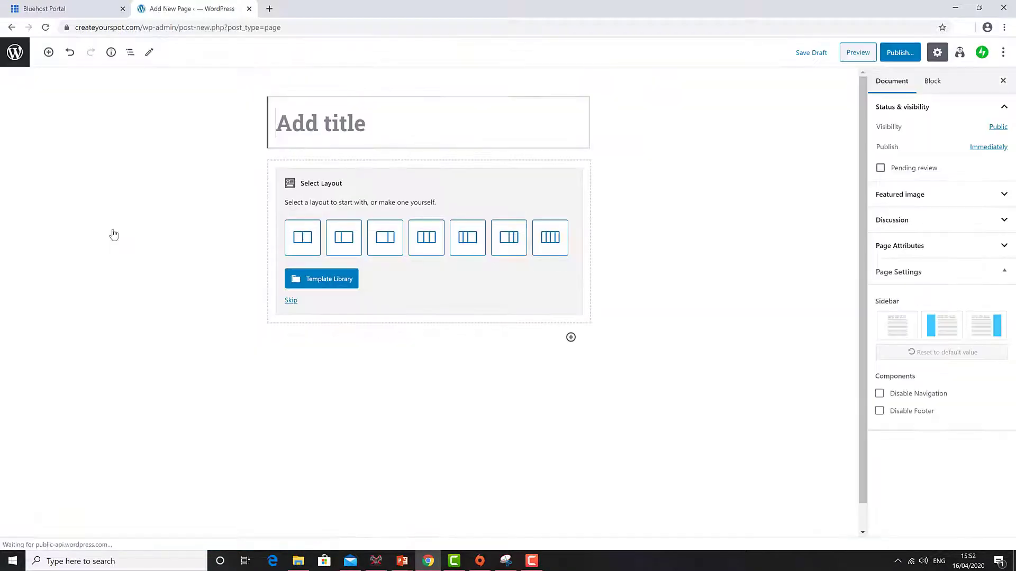
click(328, 141)
text(About)
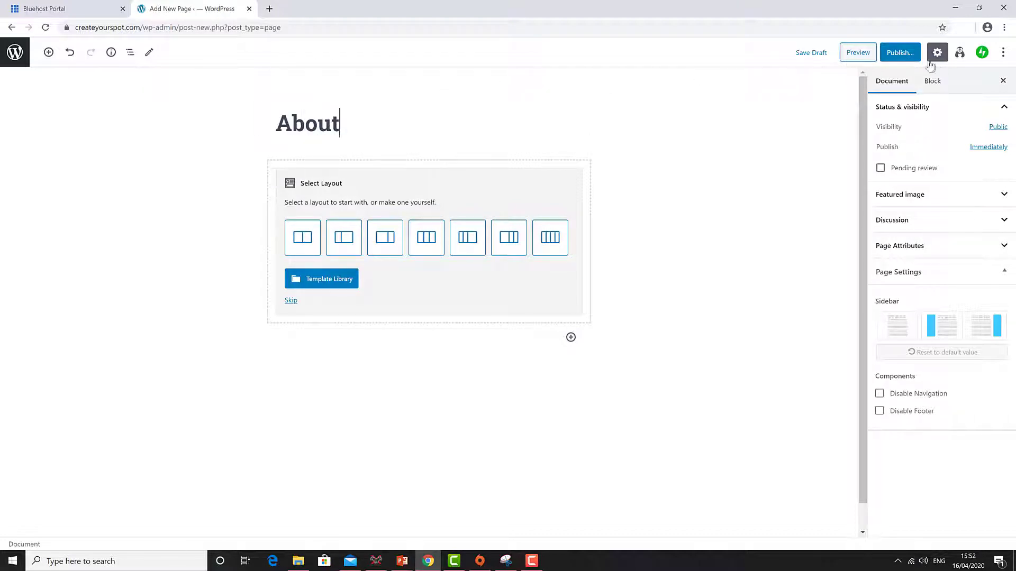
click(898, 55)
click(941, 53)
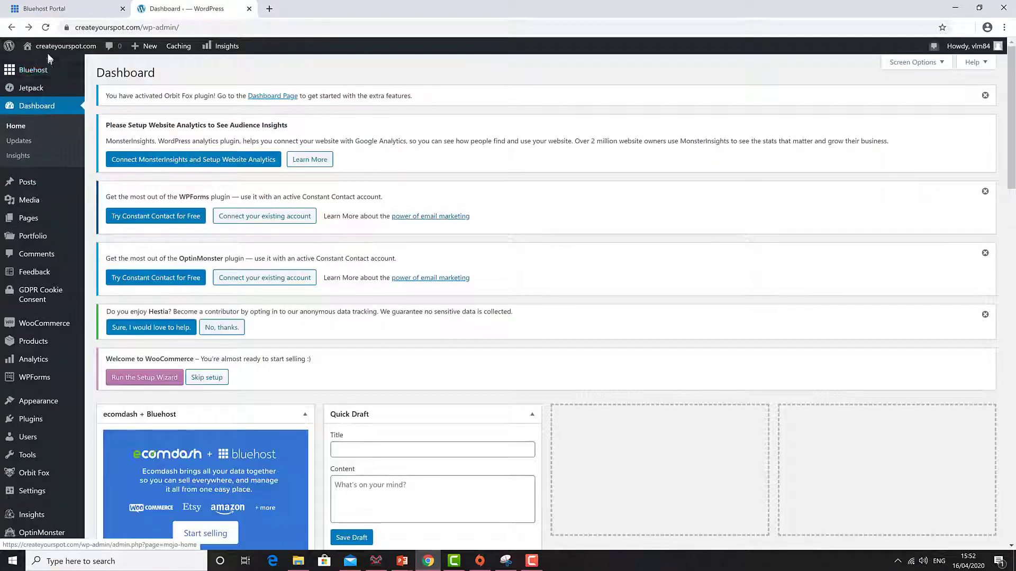
mouse_move(49, 51)
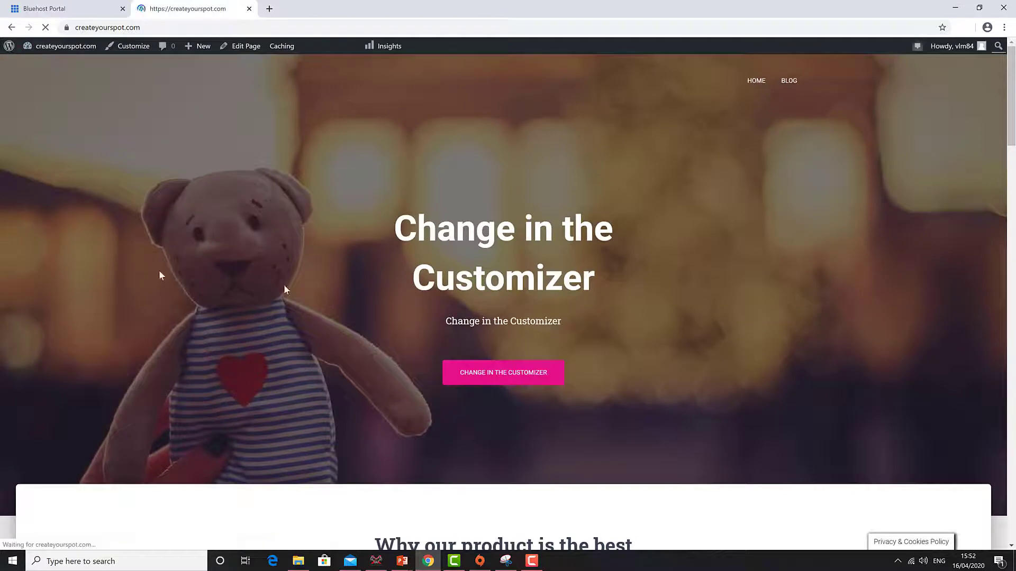
scroll(481, 189, down, 4)
scroll(368, 233, up, 4)
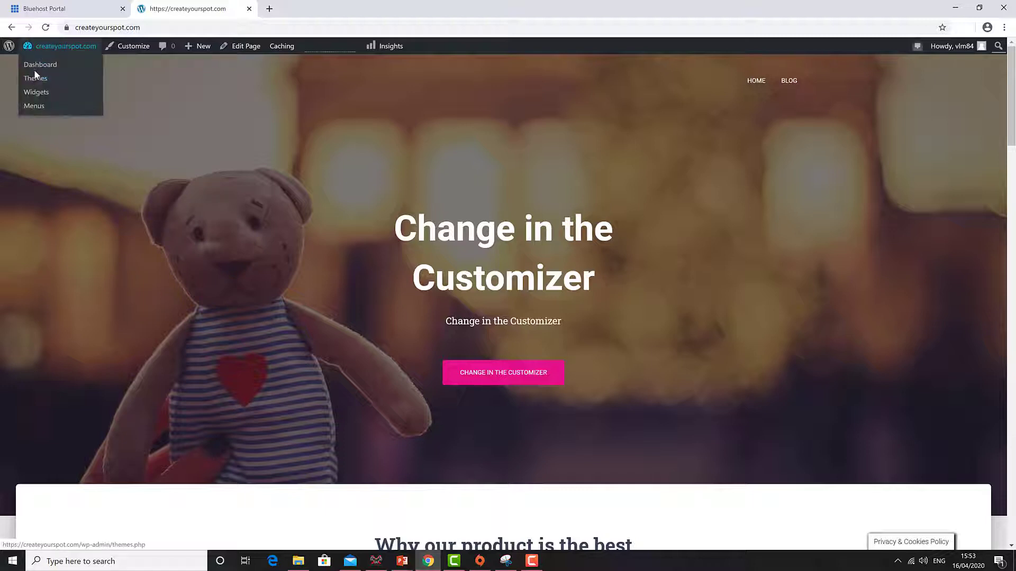
- Add the About, Downloads and Tutorials pages to the Top Menu in Appearance > Menus
scroll(46, 391, down, 2)
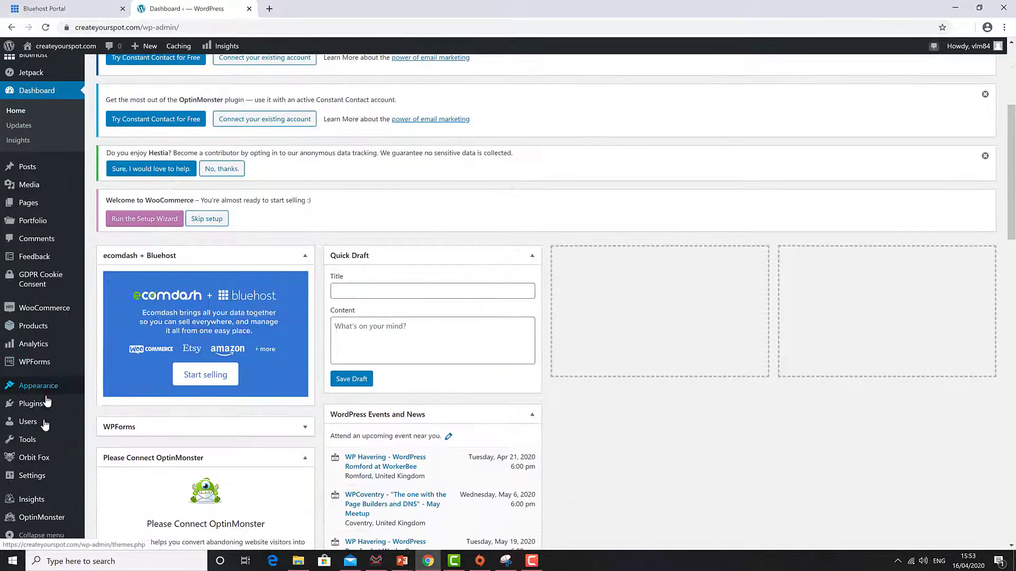
mouse_move(48, 383)
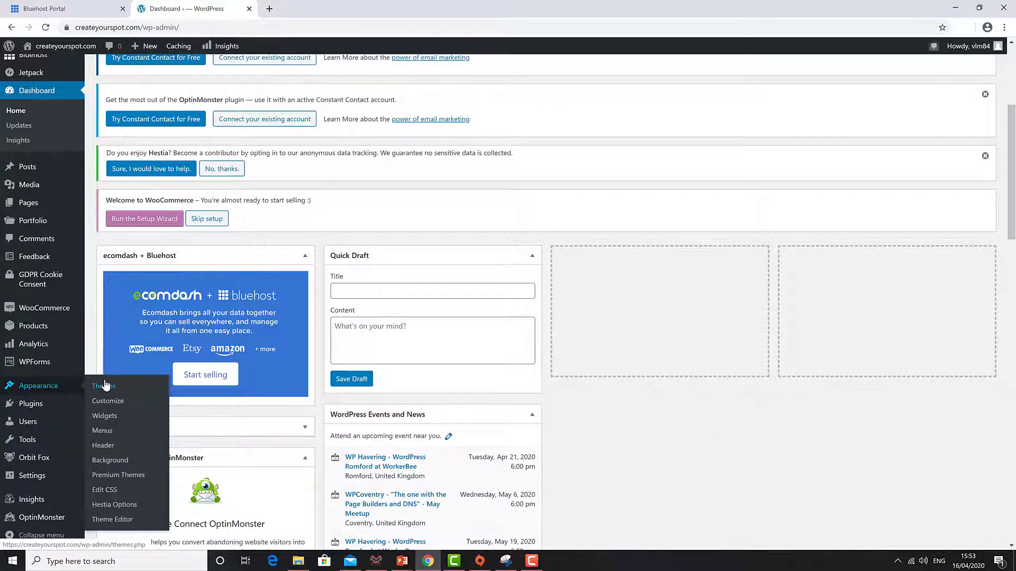
click(102, 431)
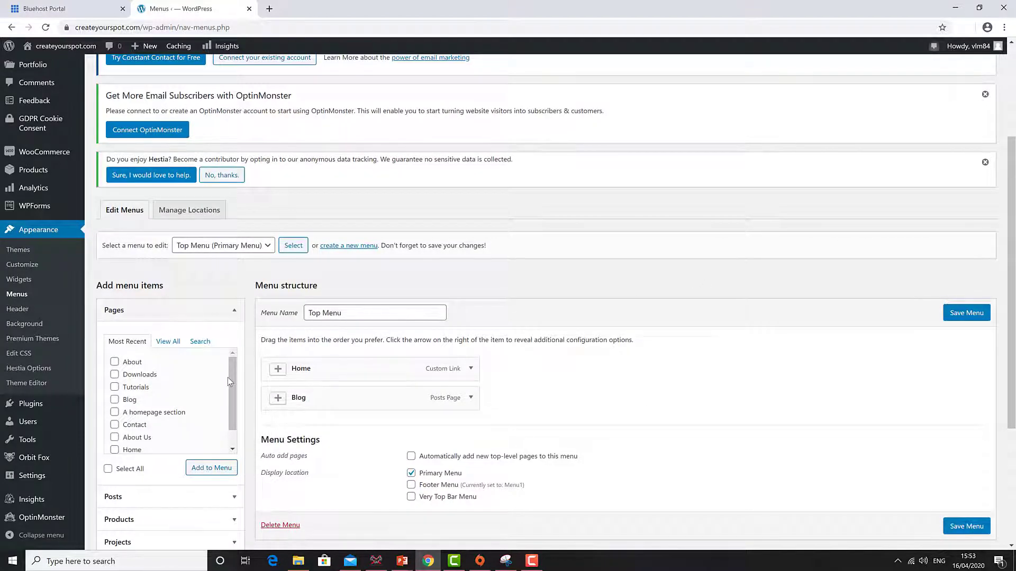
drag(232, 375, 232, 386)
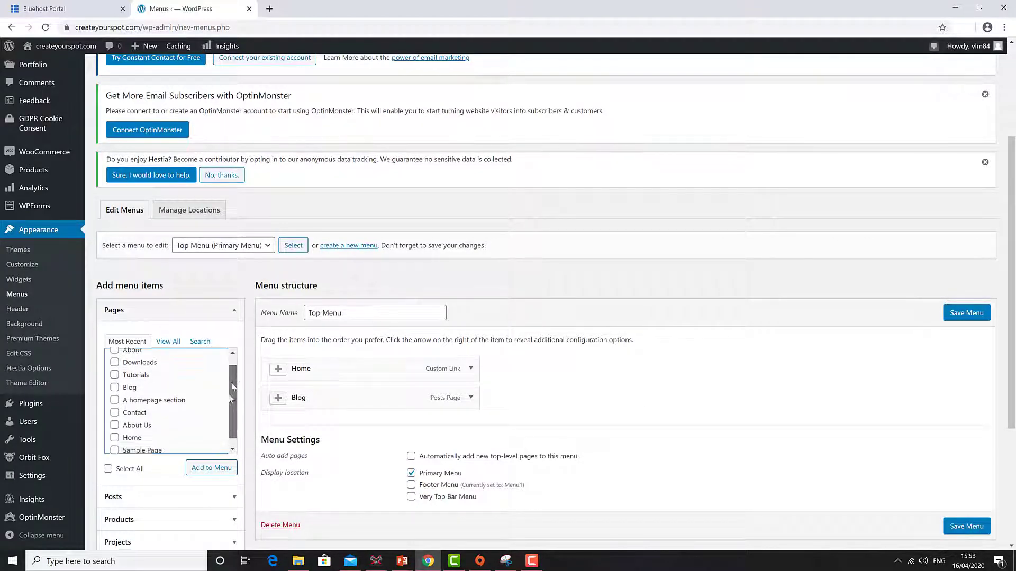
scroll(132, 401, up, 1)
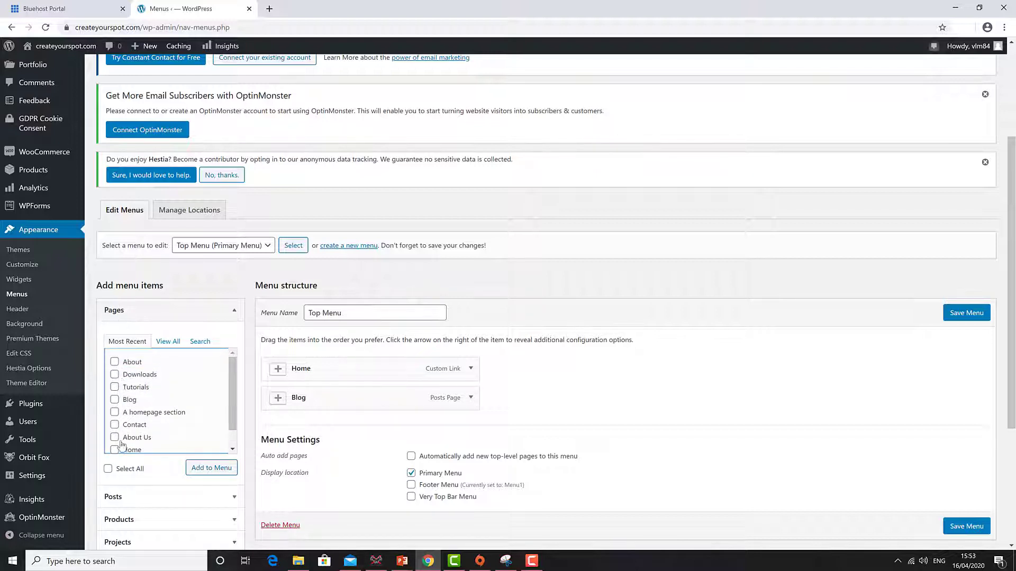
click(168, 342)
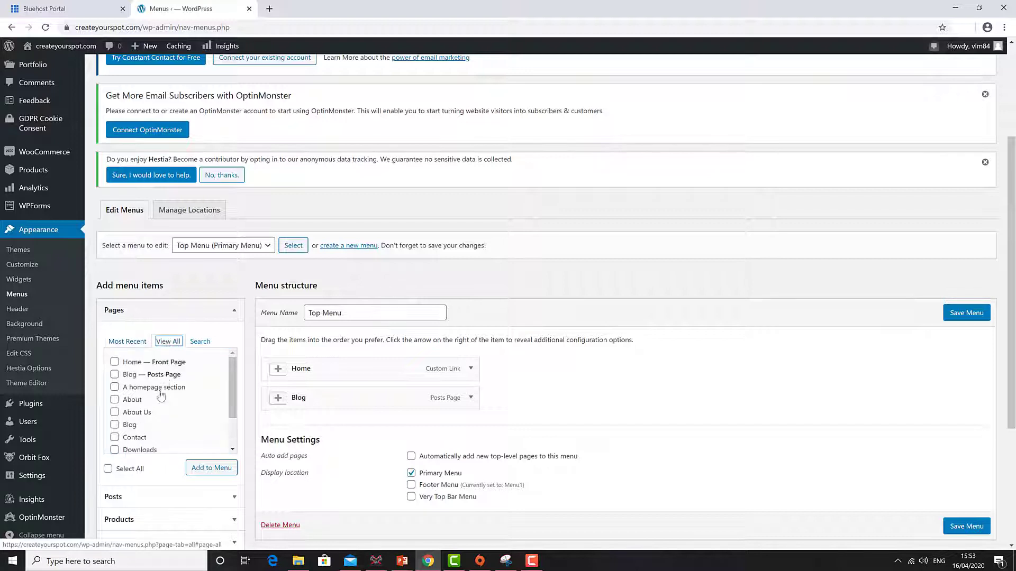
scroll(154, 400, down, 2)
scroll(159, 381, up, 2)
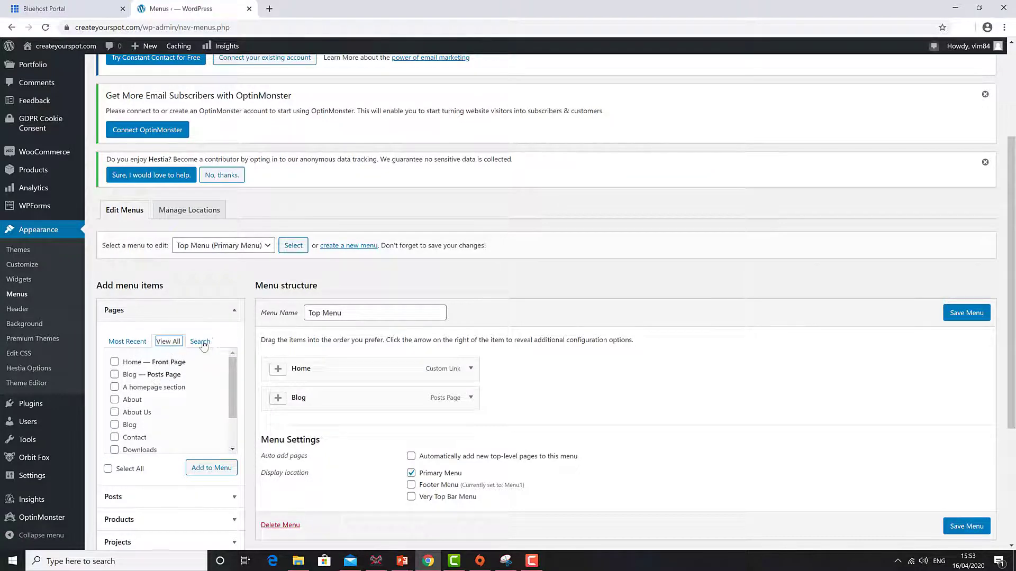
click(201, 341)
click(127, 343)
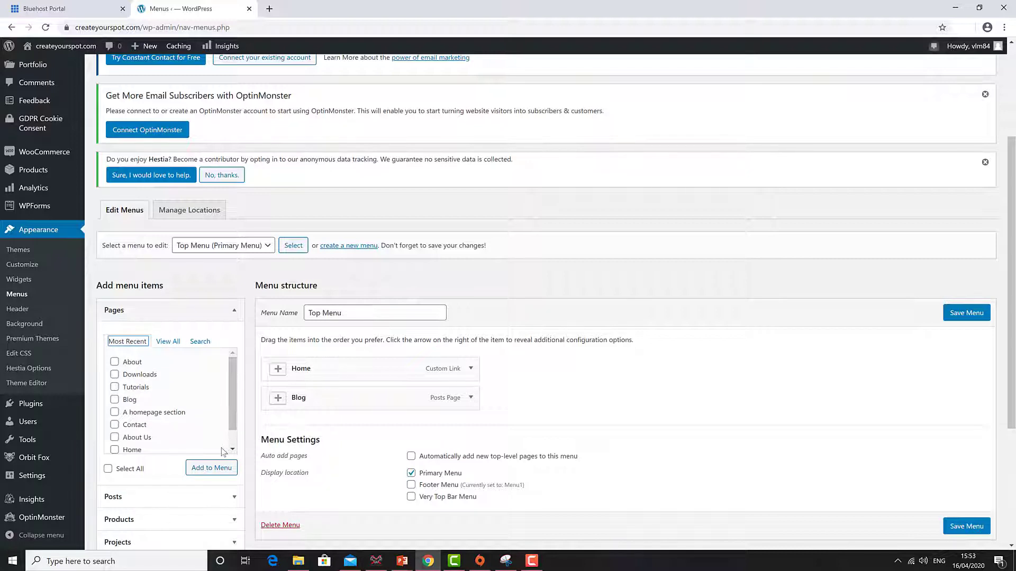
click(115, 362)
click(115, 376)
click(114, 387)
click(217, 472)
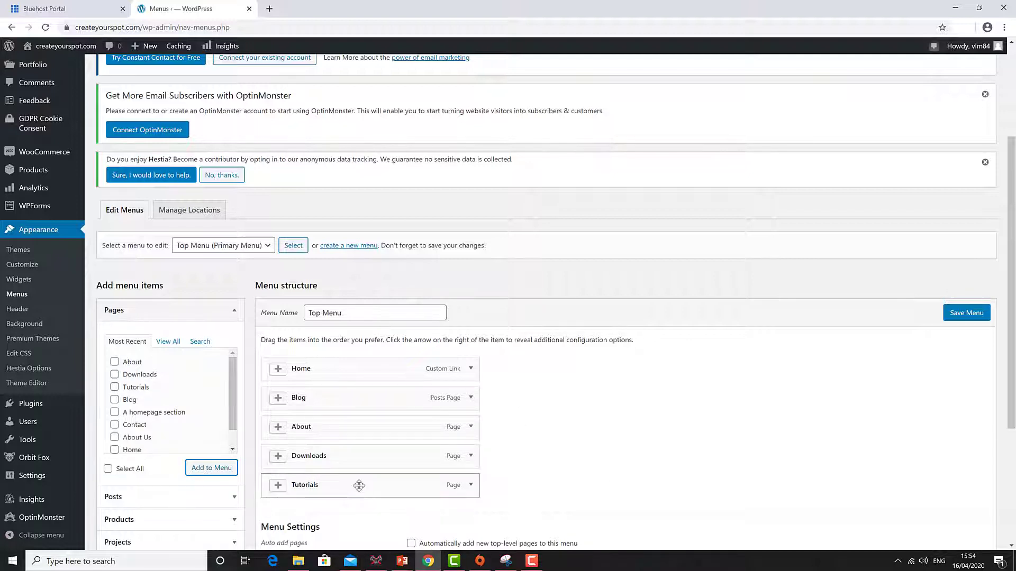
- Reorder the Top Menu items to Home, Tutorials, Downloads, Blog, About
drag(359, 486, 344, 397)
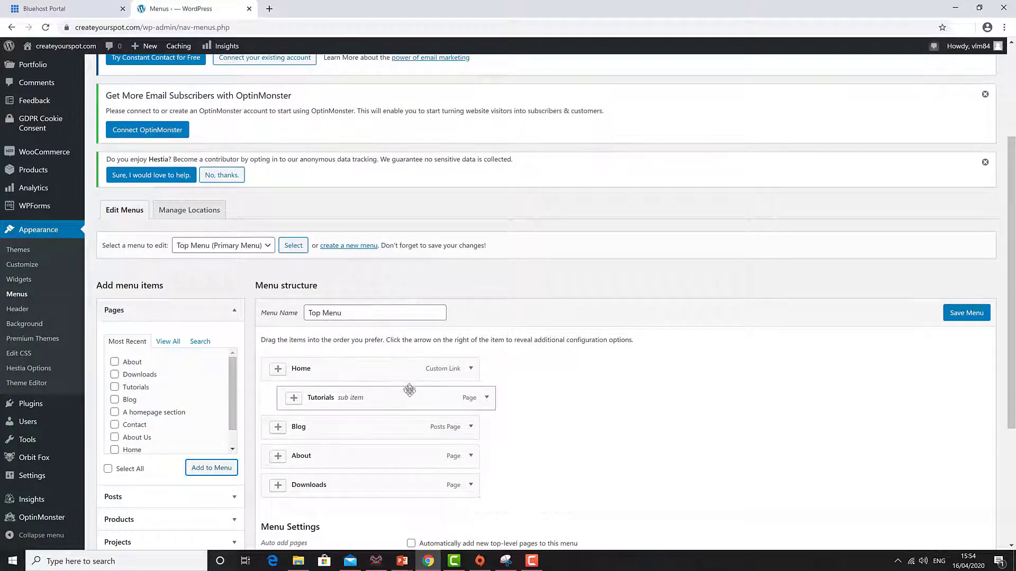
mouse_move(413, 399)
mouse_down()
mouse_move(385, 409)
mouse_move(392, 398)
mouse_up()
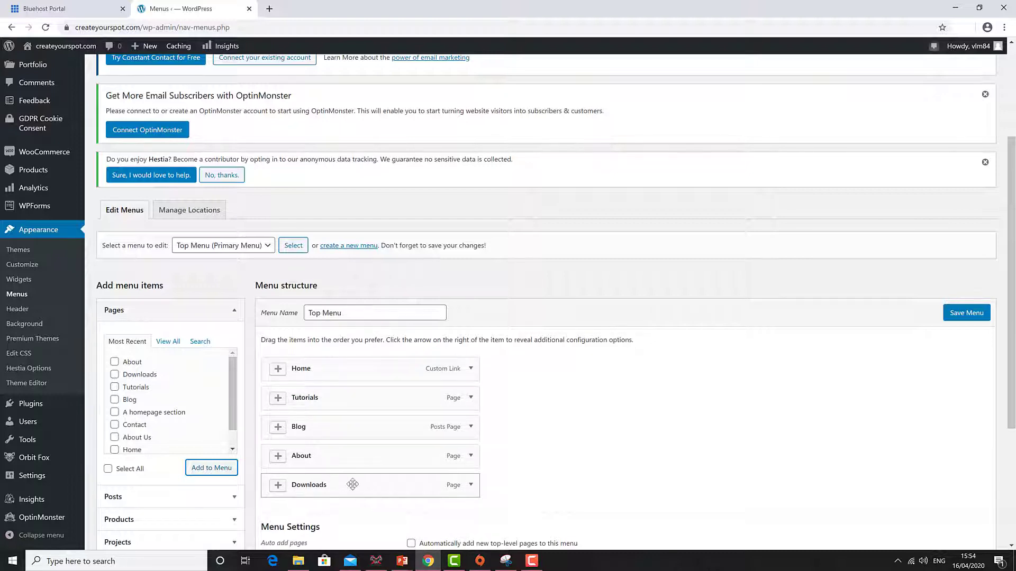
drag(352, 484, 352, 426)
scroll(555, 476, down, 2)
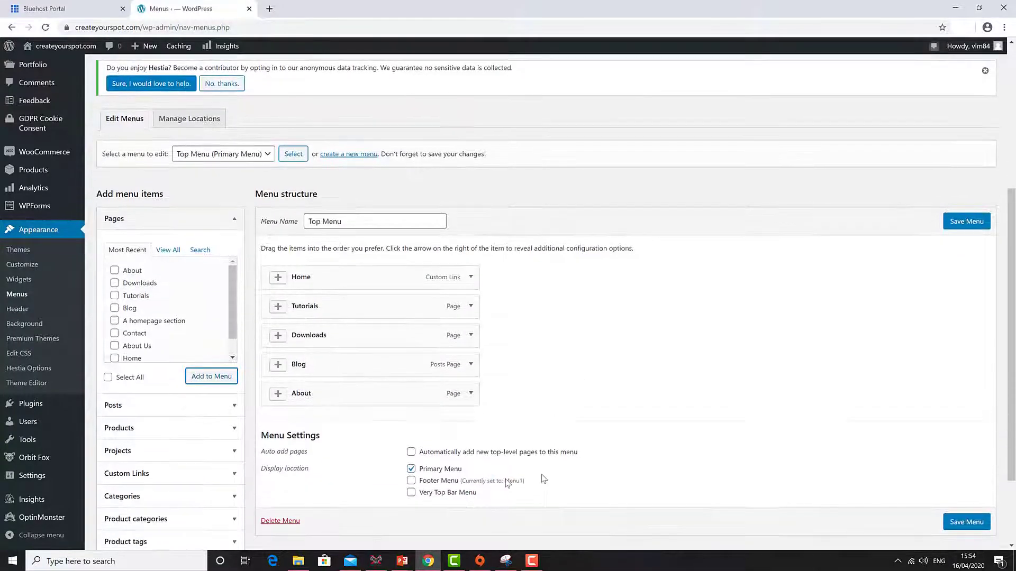
scroll(333, 410, up, 2)
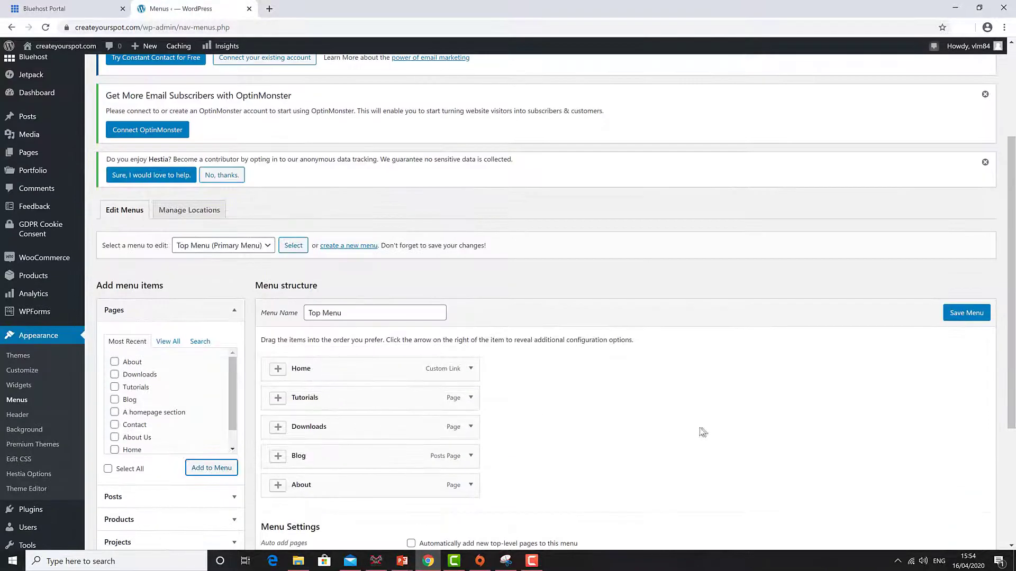
scroll(597, 434, down, 2)
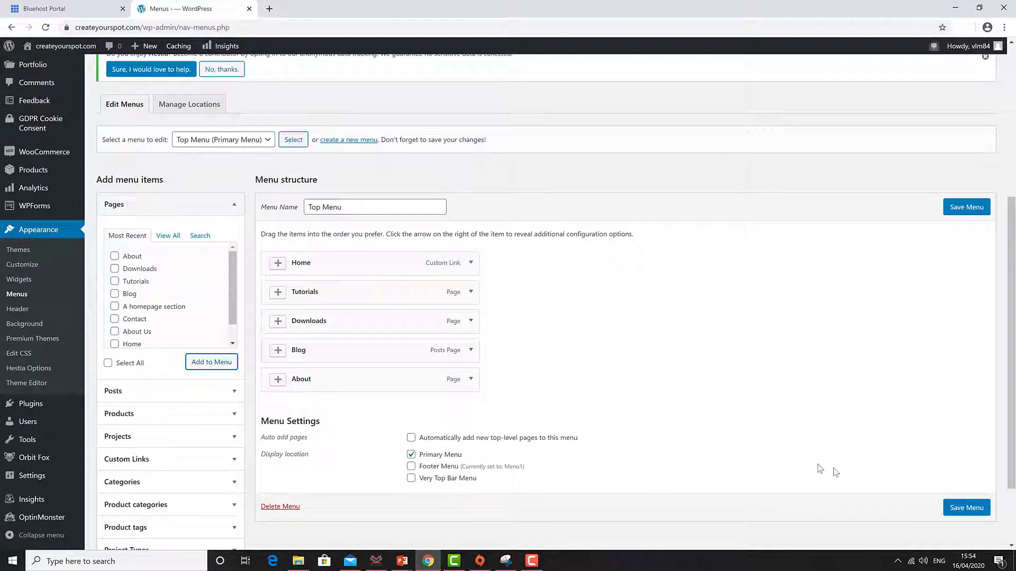
- Save the Top Menu and open the live site in a new tab
click(982, 510)
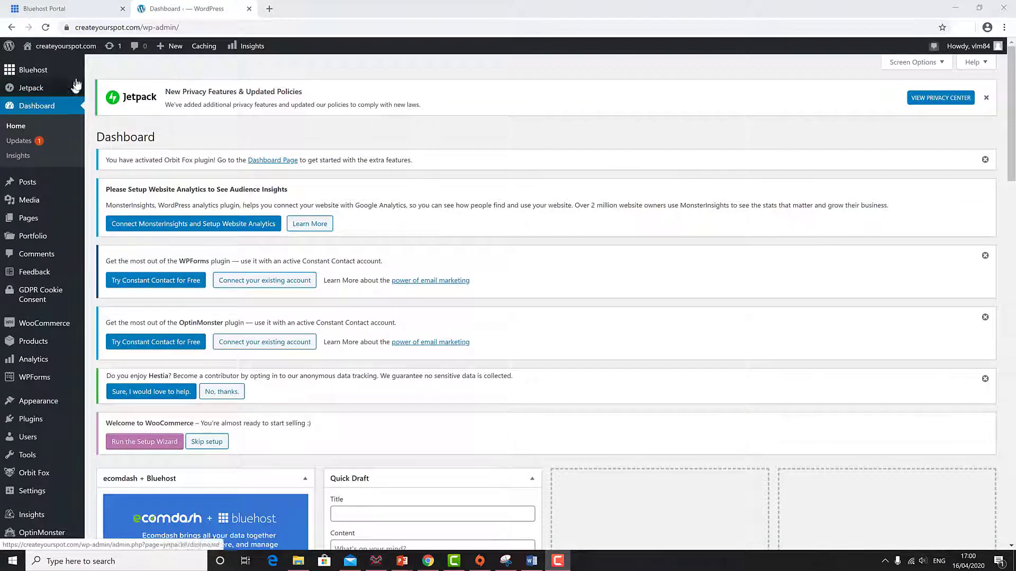
right_click(77, 49)
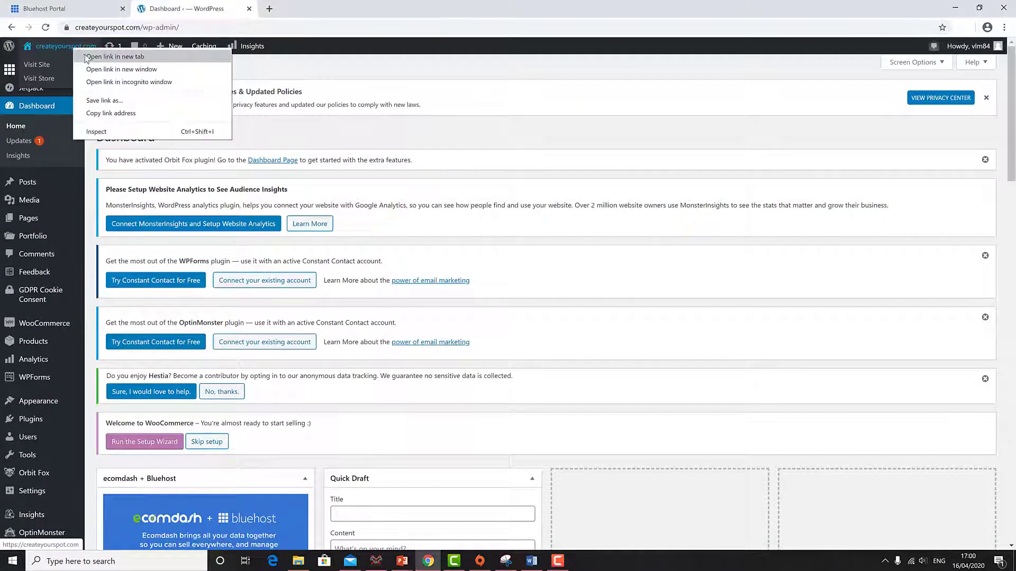
click(88, 56)
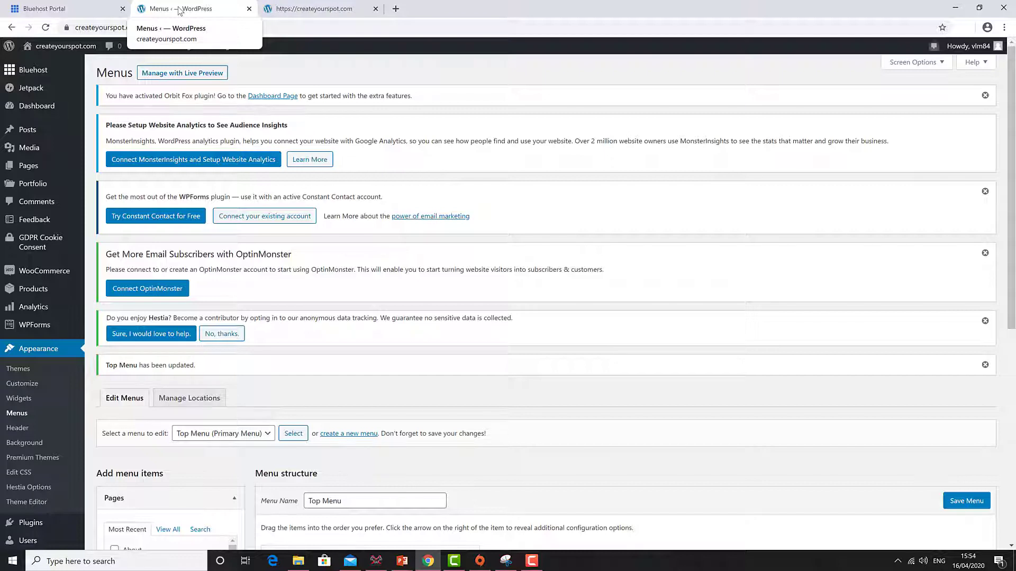
- Confirm the live header lists Home, Tutorials, Downloads, Blog, About, then return to menu editing
click(330, 9)
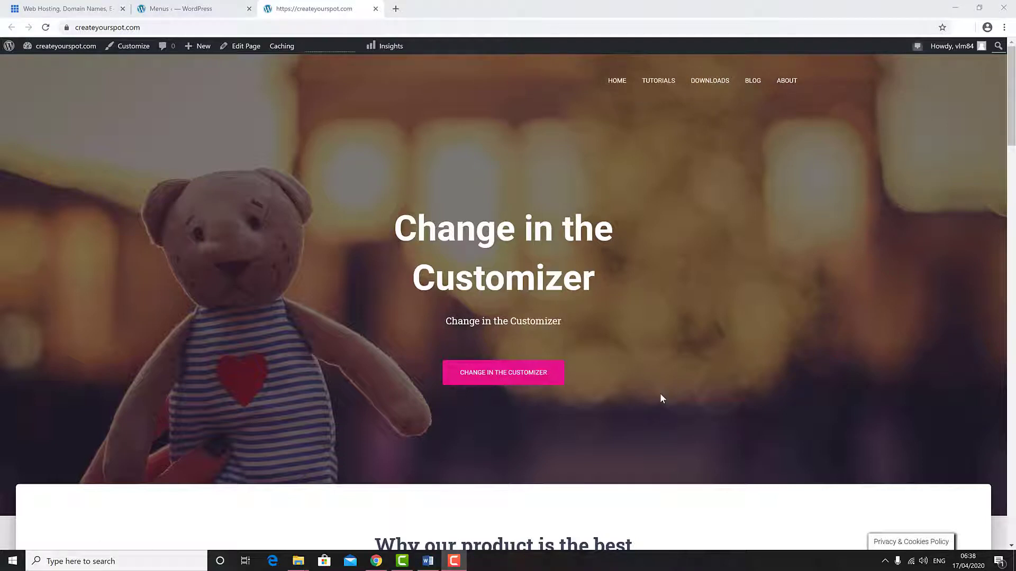
scroll(661, 398, down, 20)
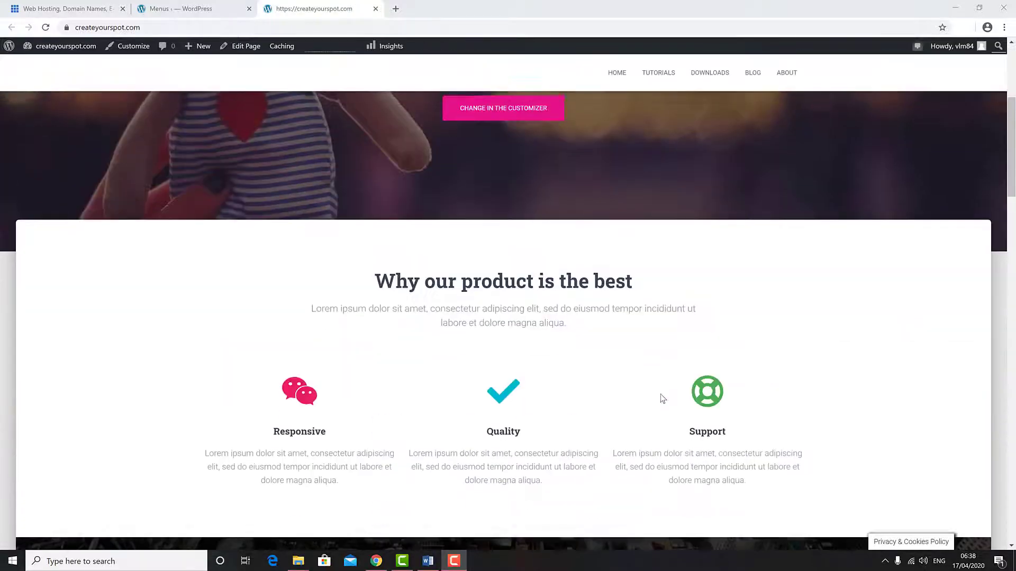
scroll(661, 394, down, 10)
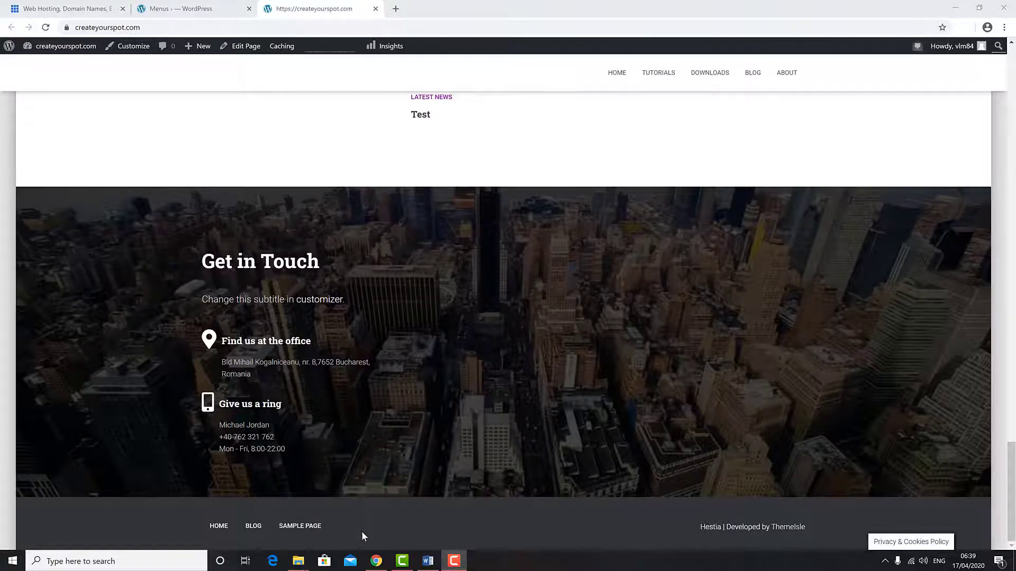
scroll(362, 535, up, 20)
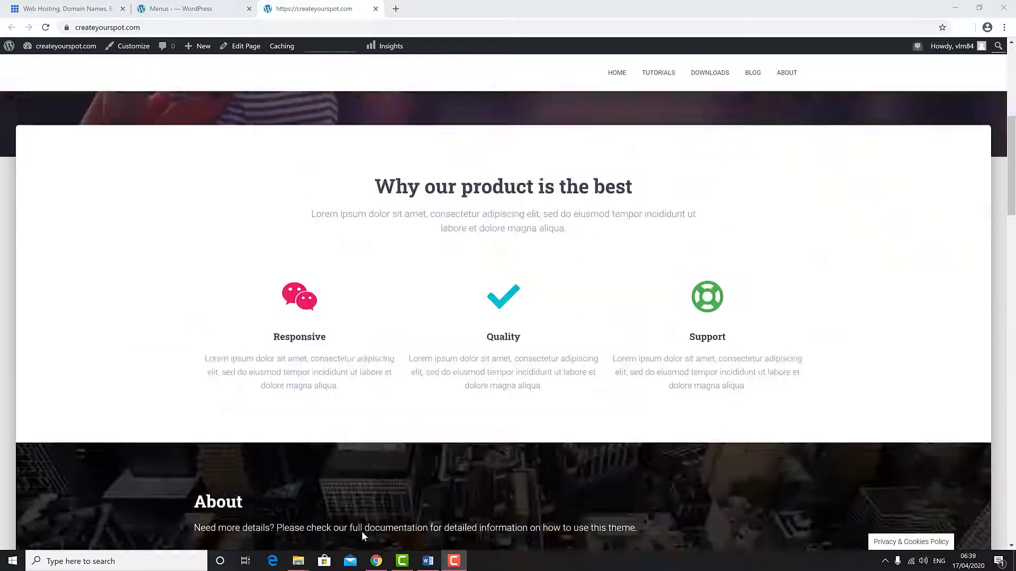
scroll(362, 532, up, 6)
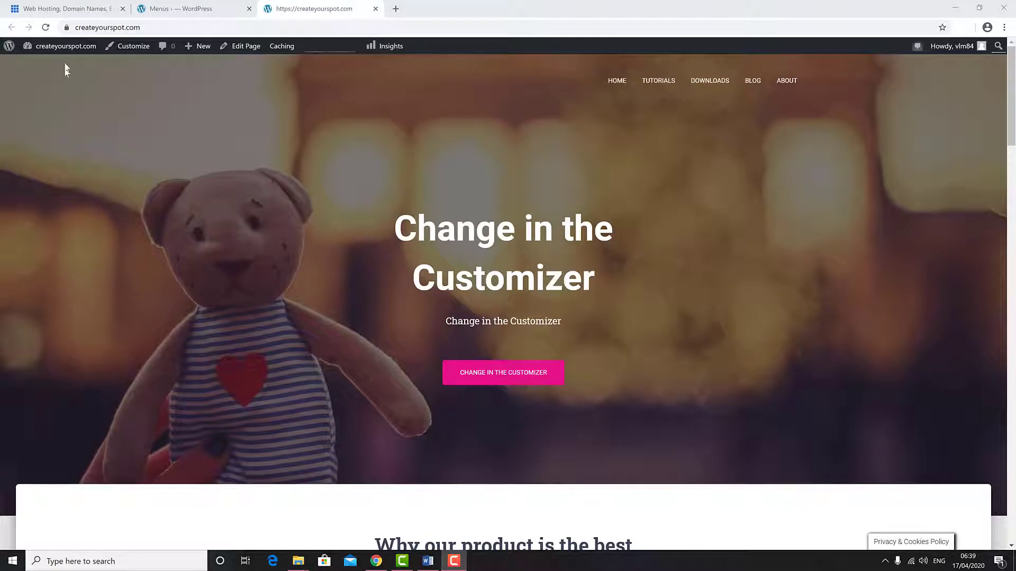
click(176, 9)
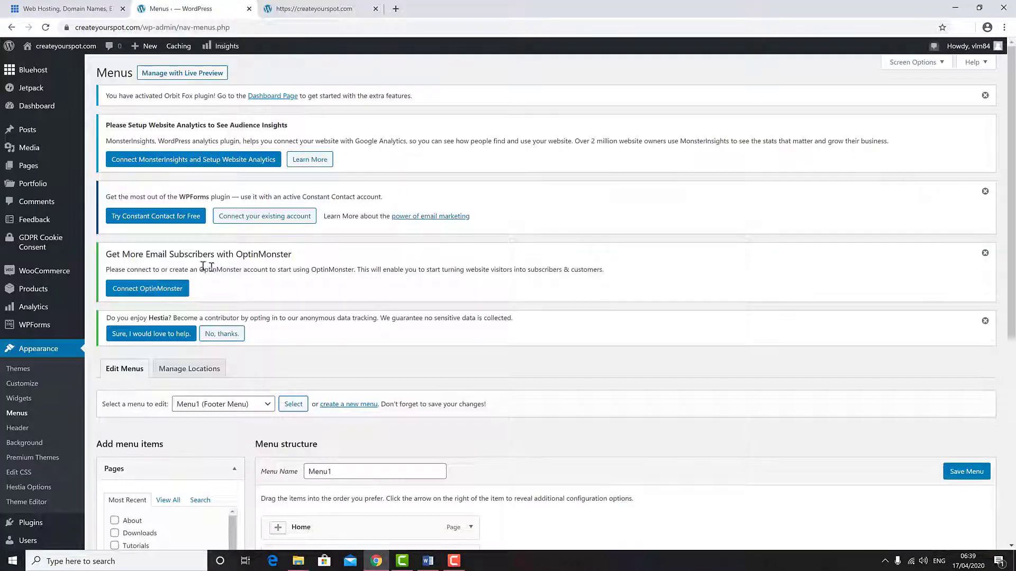
- Publish a new empty page titled 'Terms & Conditions'
mouse_move(29, 167)
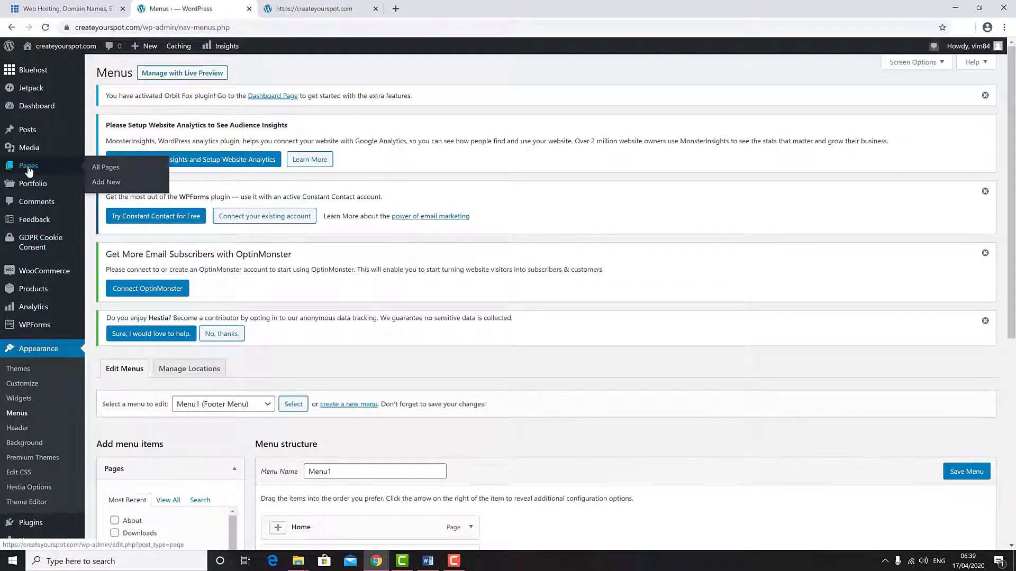
click(106, 183)
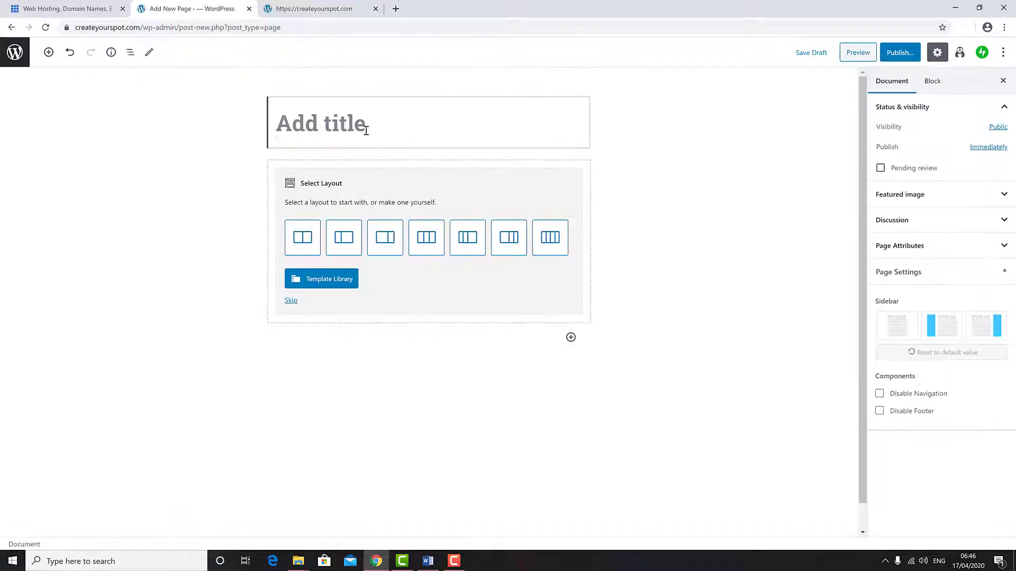
text(Terms & Conditions)
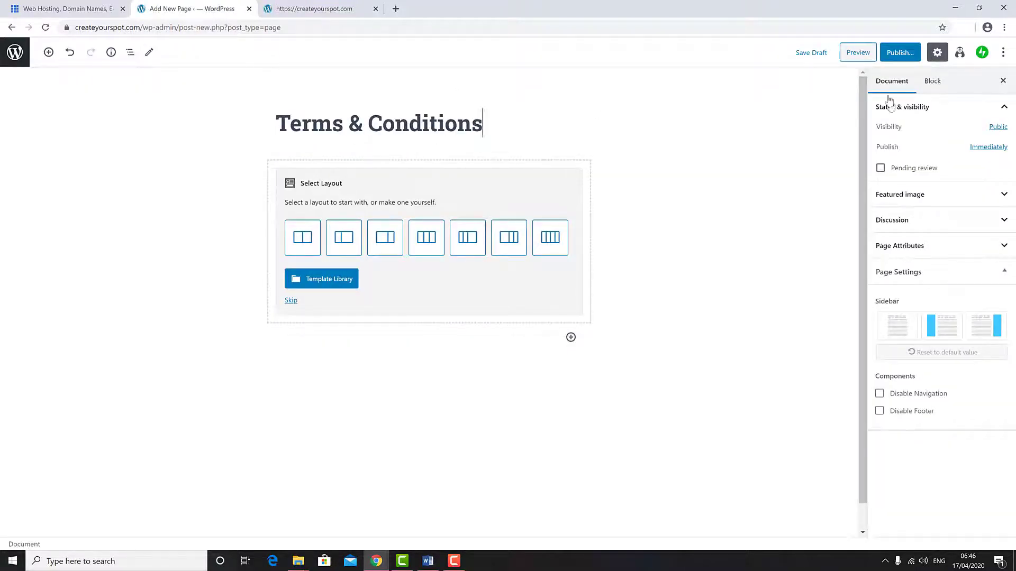
click(902, 52)
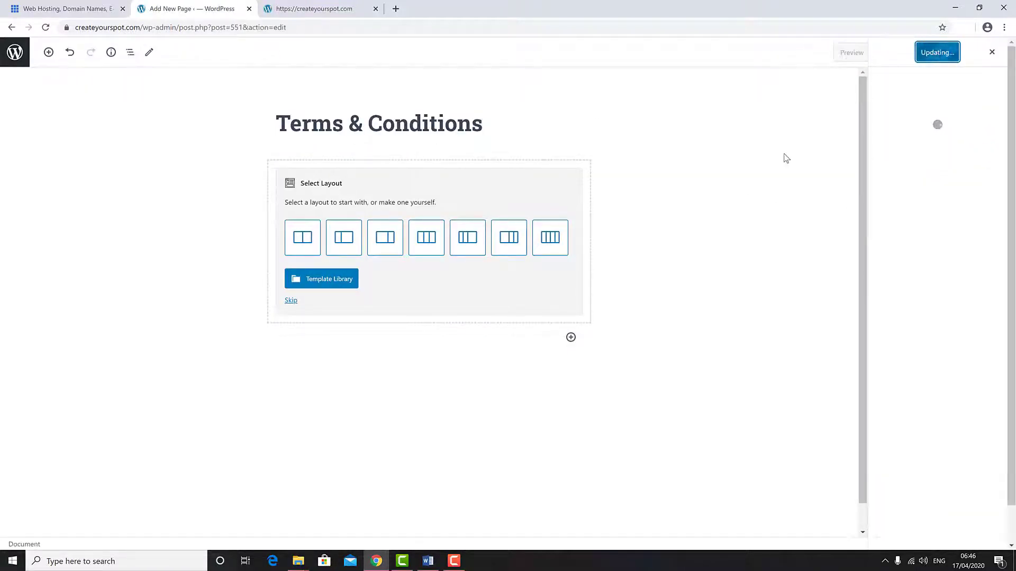
click(11, 27)
- Publish a new page titled 'Cookie Policy', fixing the title's typo first
click(23, 202)
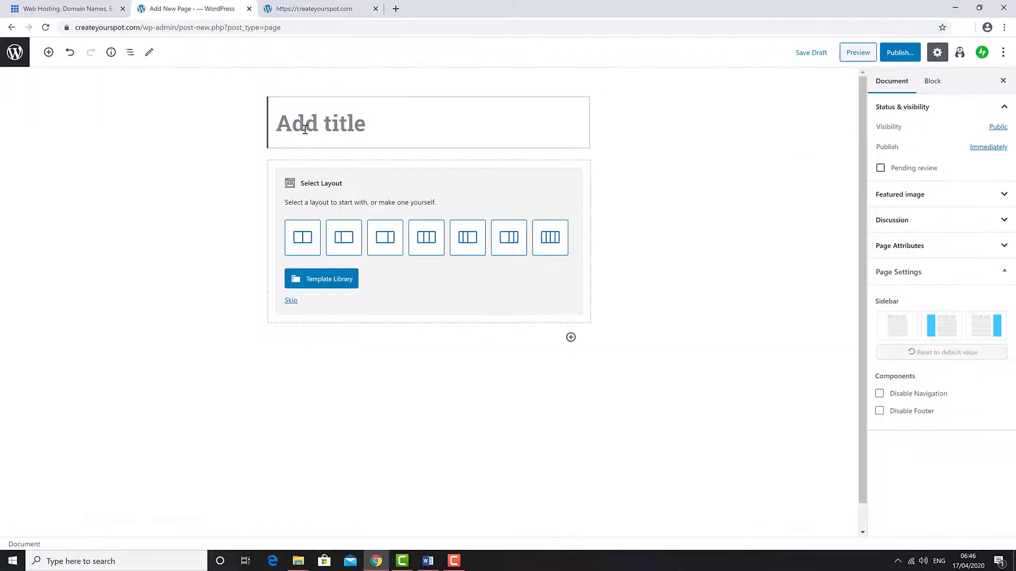
text(Cokie Policy)
click(303, 125)
text(o)
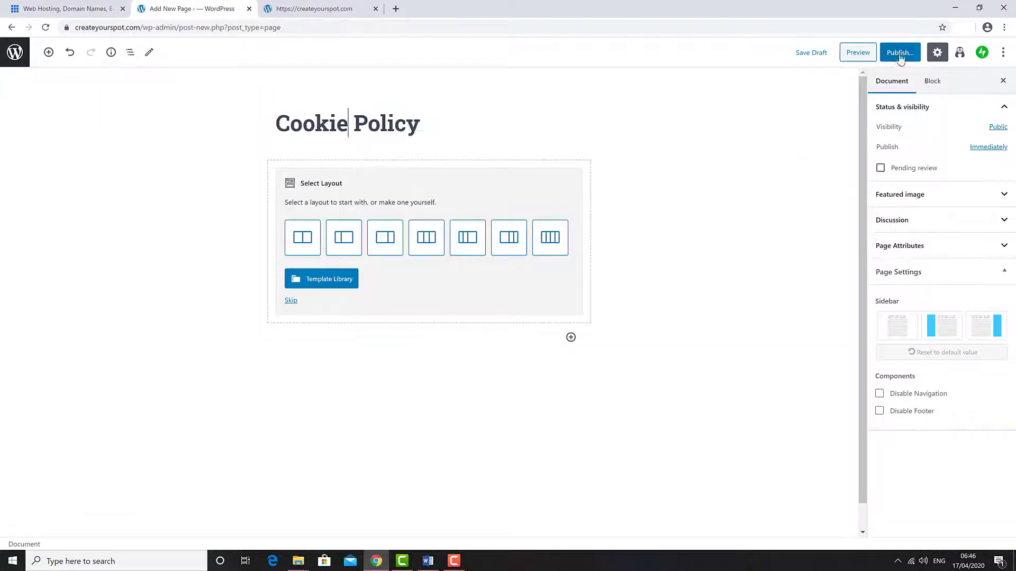
click(900, 52)
click(946, 56)
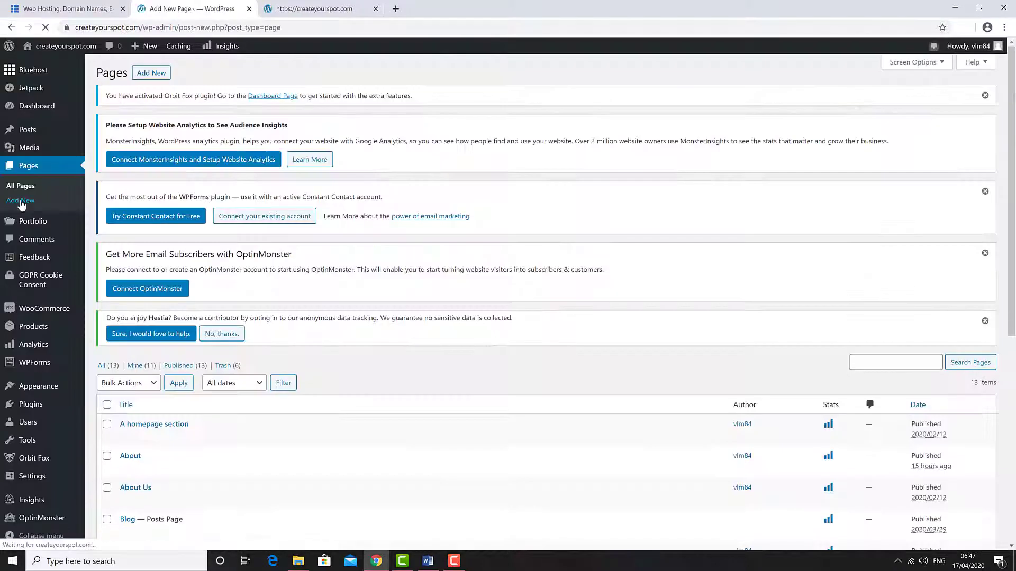
- Publish a new page titled 'Privacy Policy'
click(21, 202)
text(Privacy Policy)
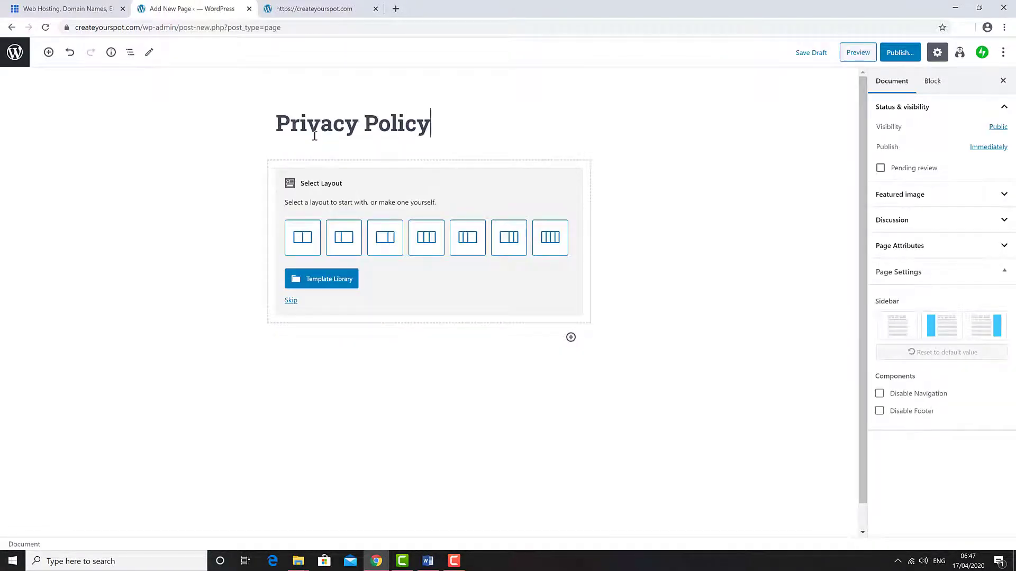
click(900, 52)
click(937, 52)
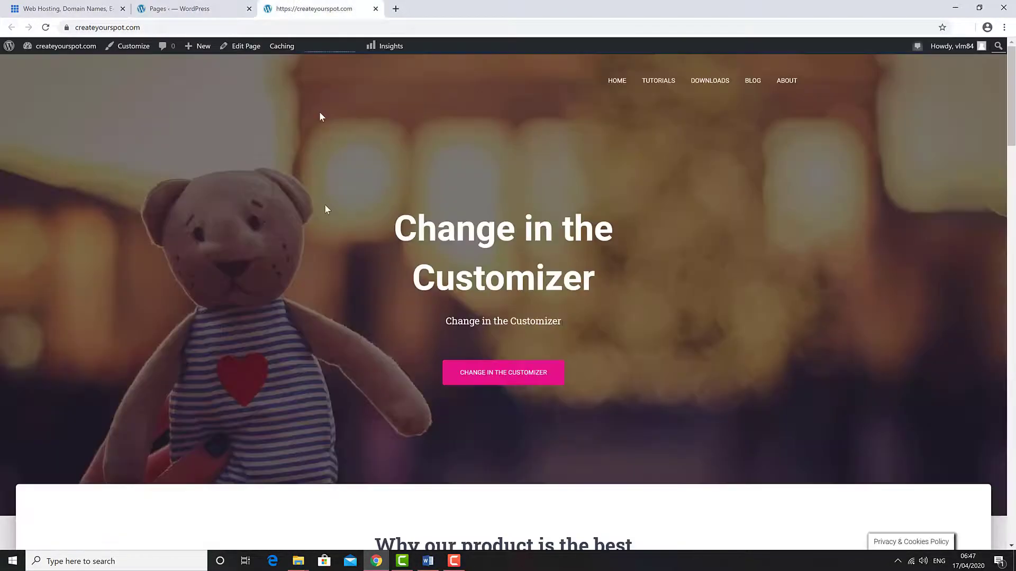
scroll(330, 227, down, 10)
scroll(331, 227, down, 15)
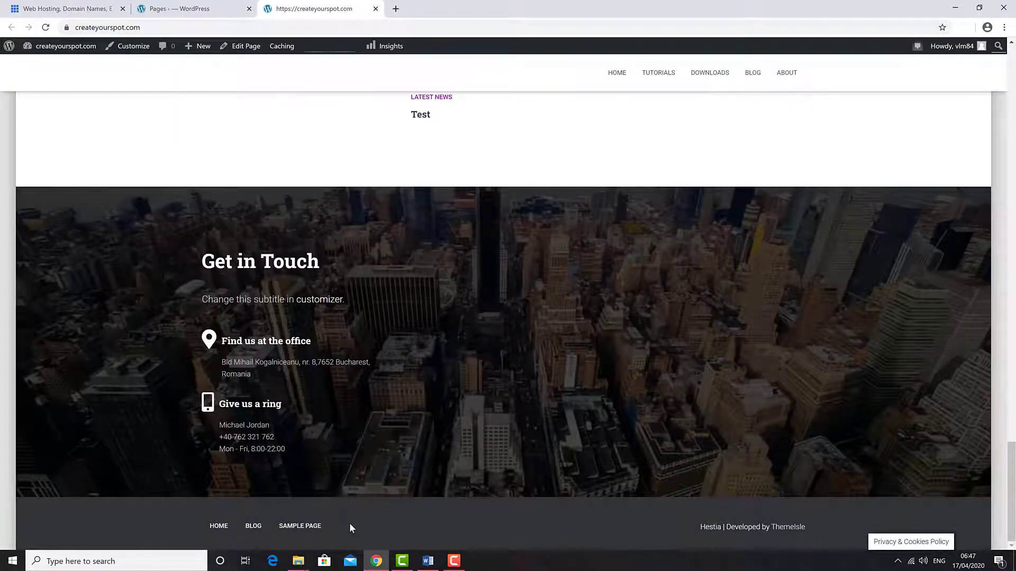
scroll(350, 527, up, 20)
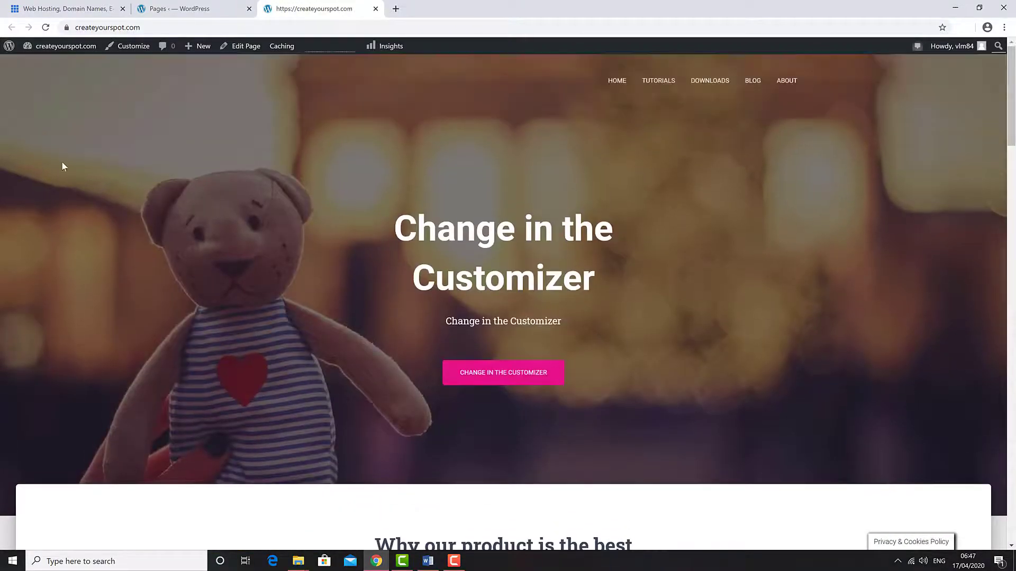
- Load the Footer Menu, holding Home, Blog and Sample Page, in Appearance > Menus
click(183, 11)
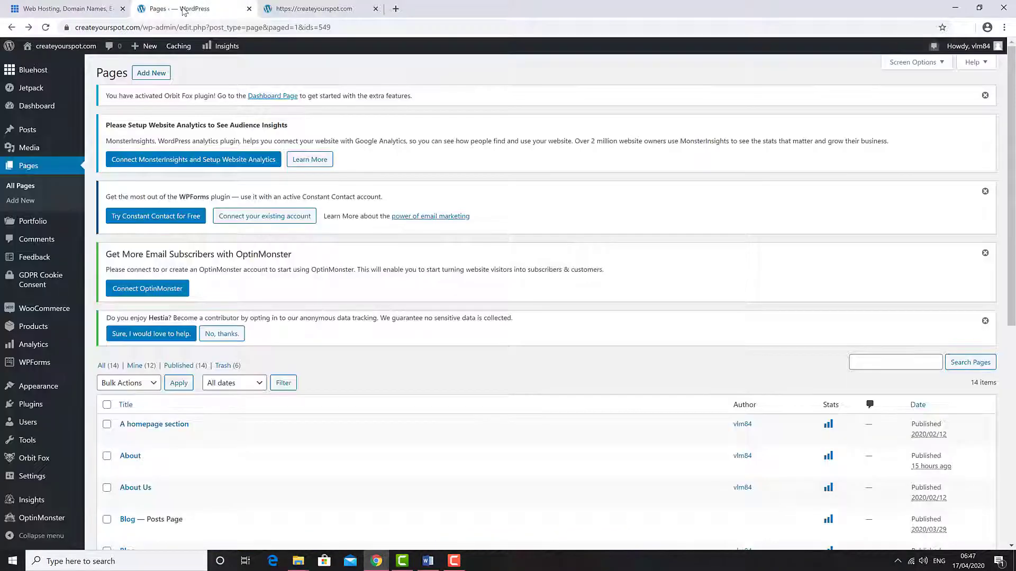
mouse_move(38, 387)
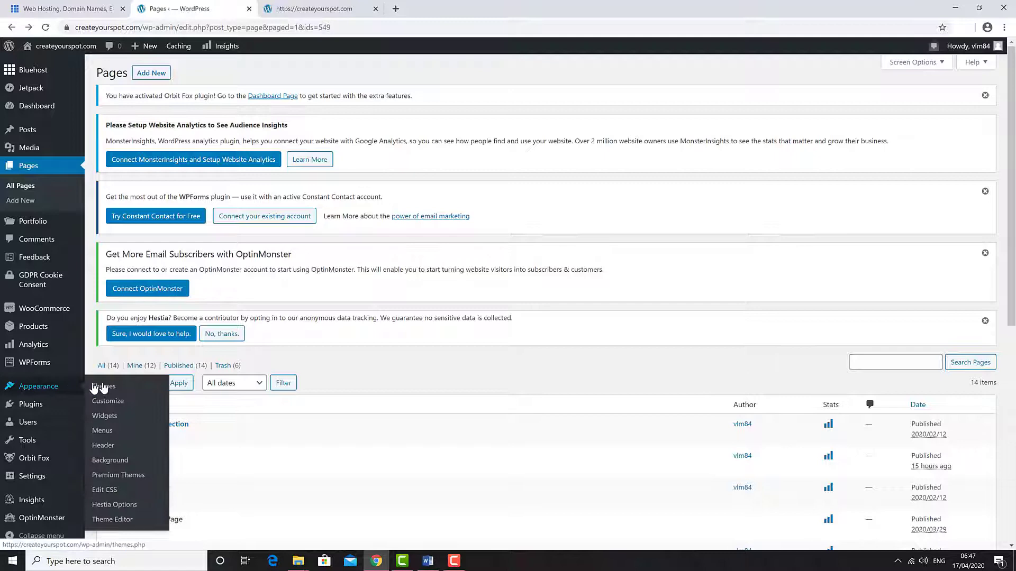
click(119, 431)
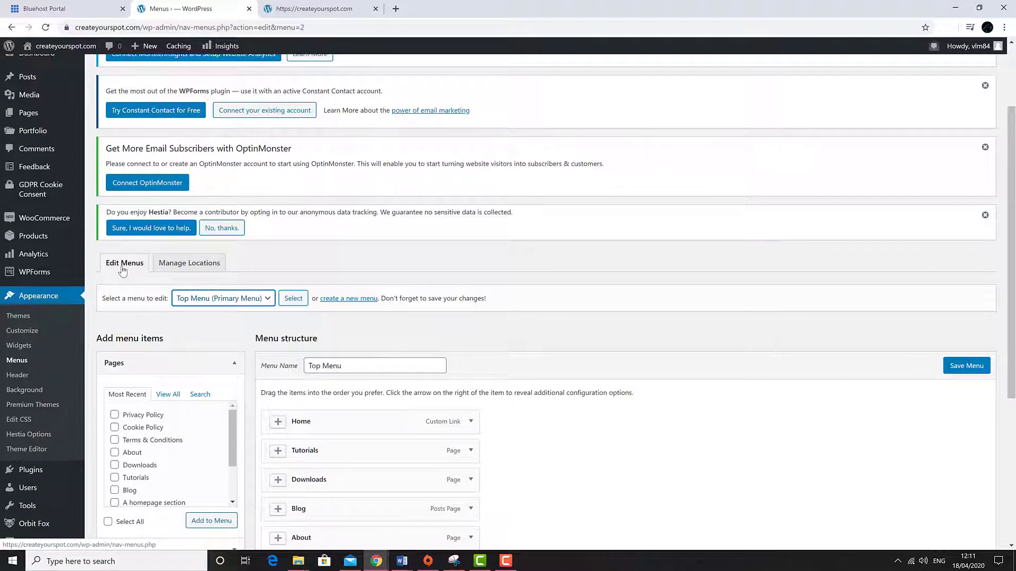
click(226, 299)
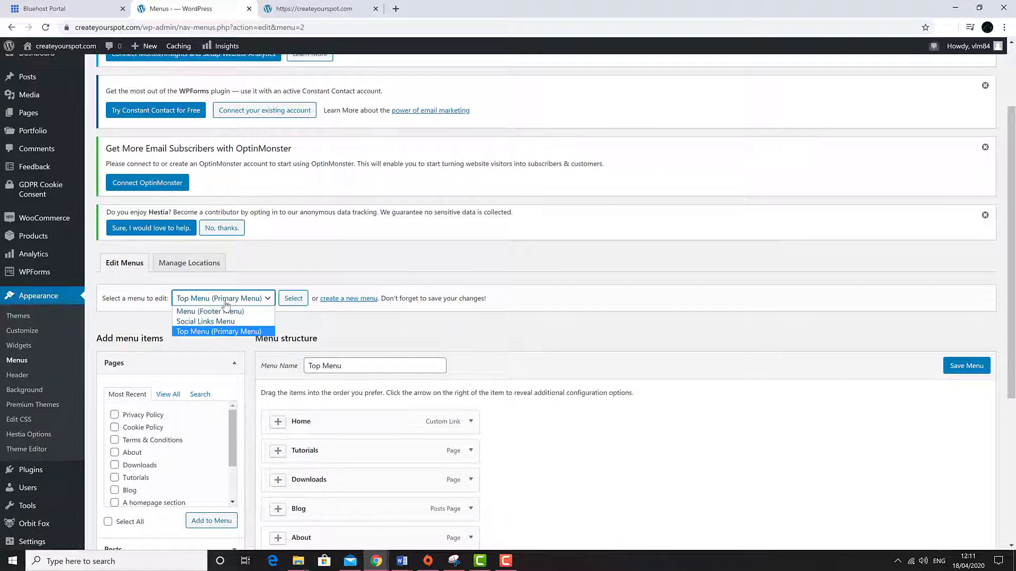
click(222, 311)
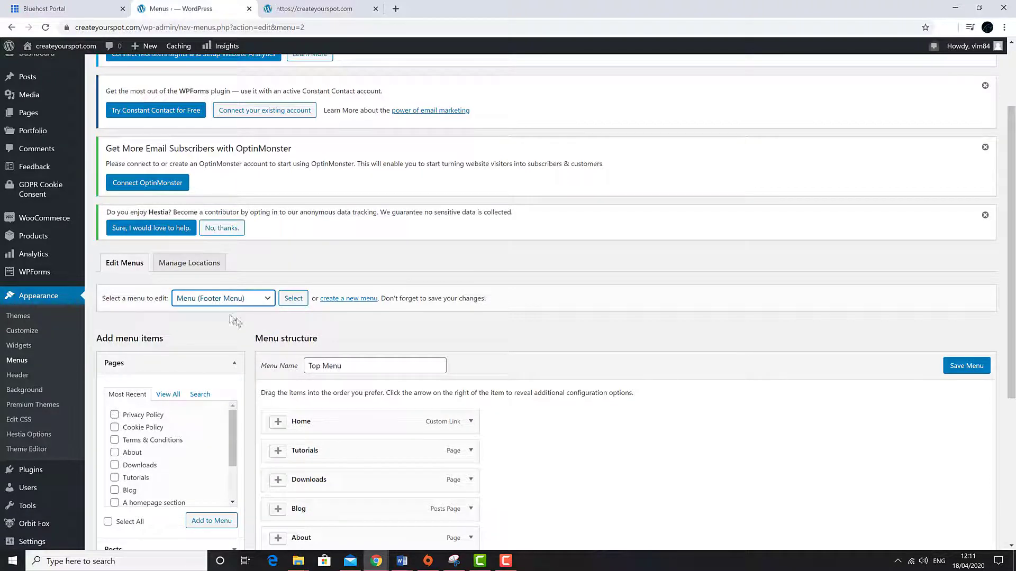
click(291, 299)
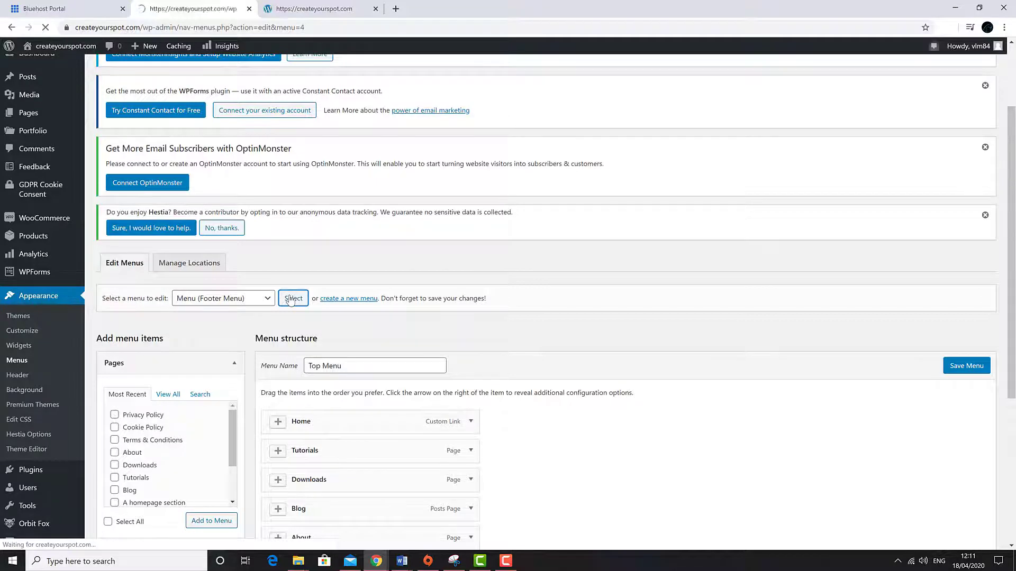
scroll(556, 370, down, 3)
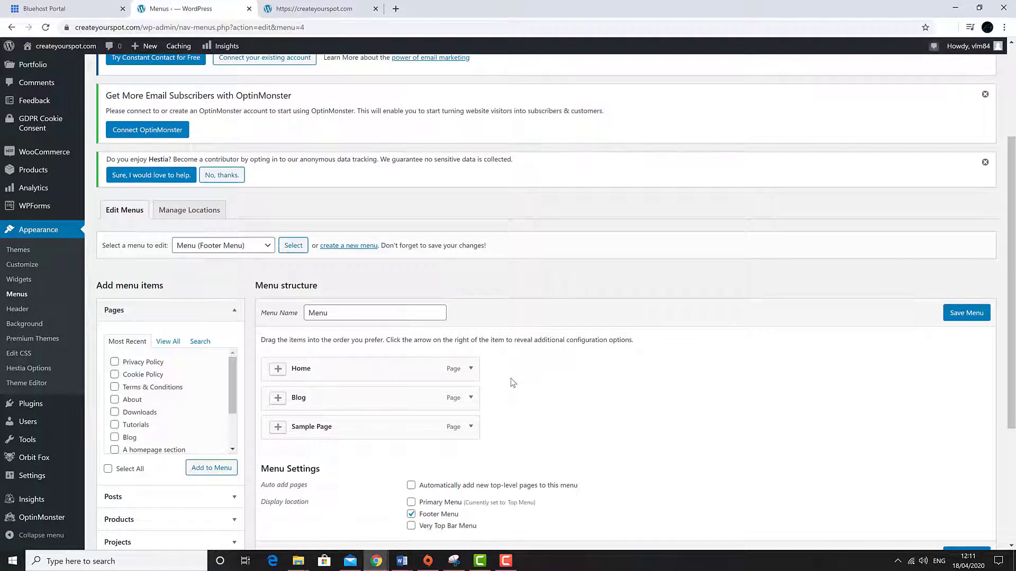
- Remove Home, Blog and Sample Page from the footer menu
click(470, 369)
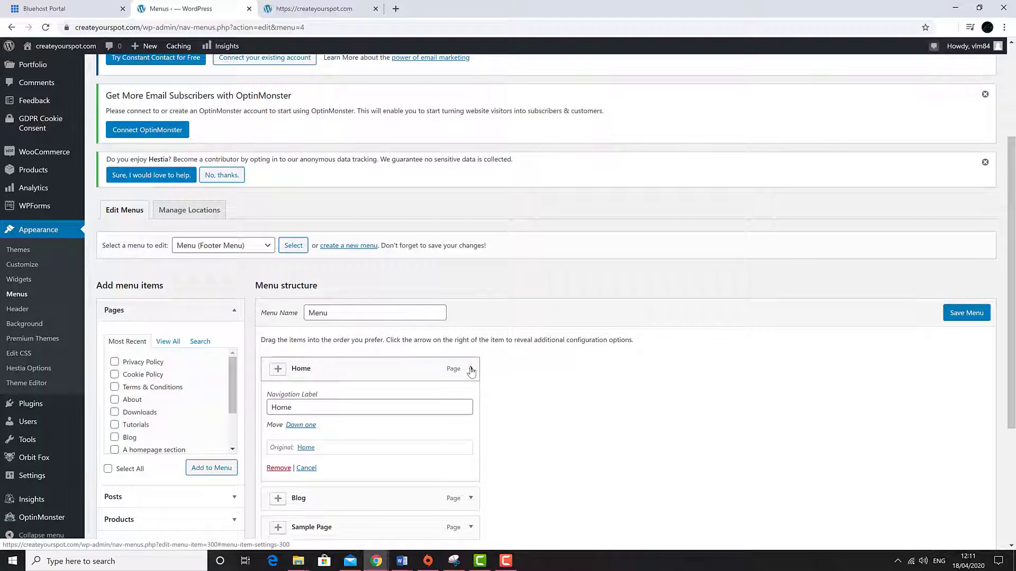
click(277, 468)
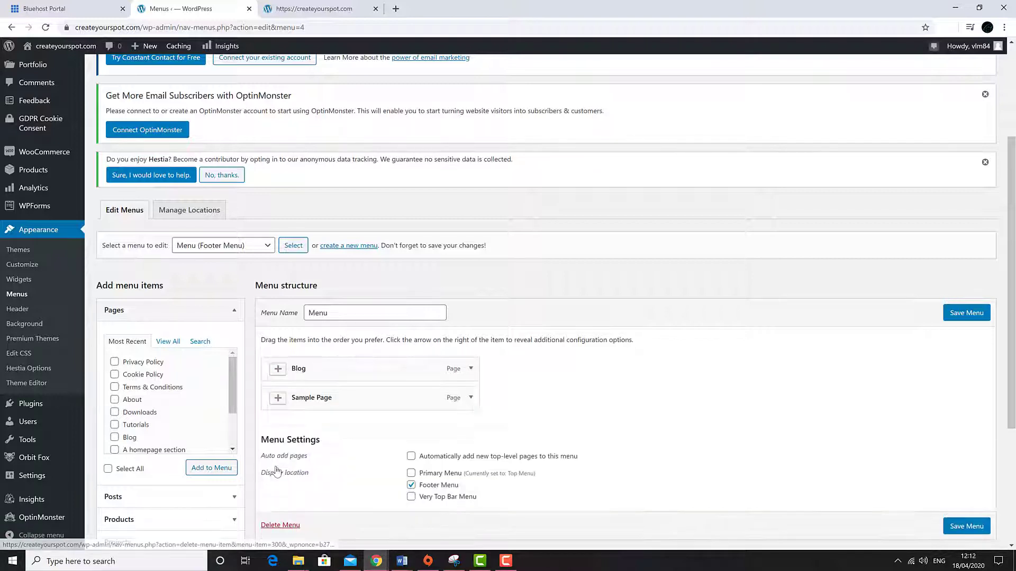
click(471, 368)
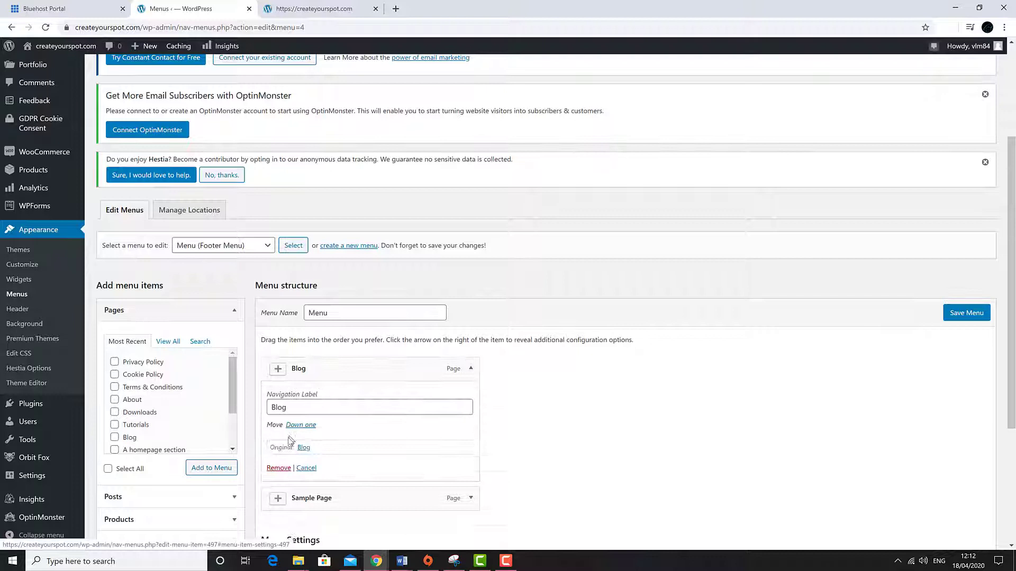
click(278, 469)
click(471, 368)
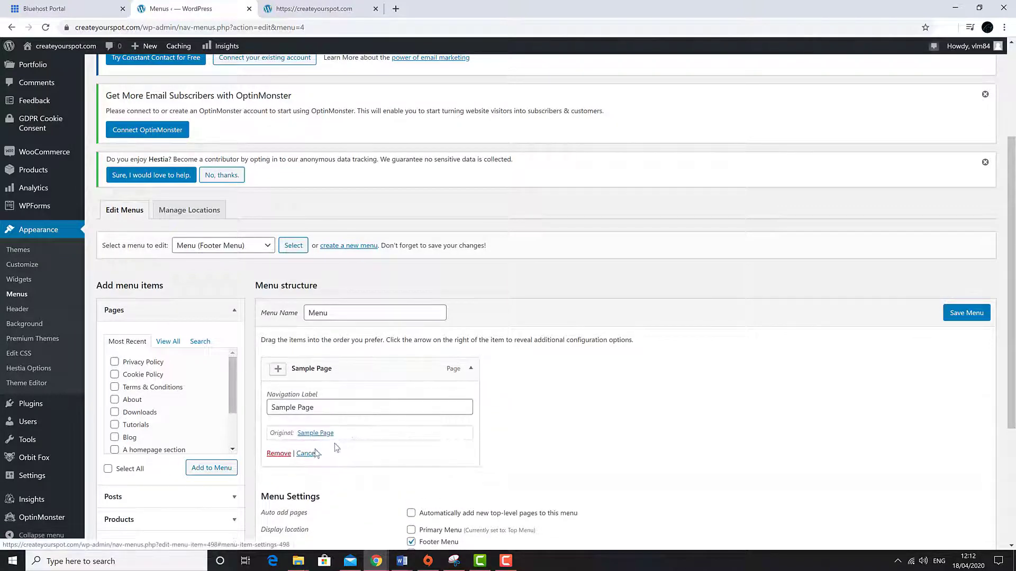
click(277, 455)
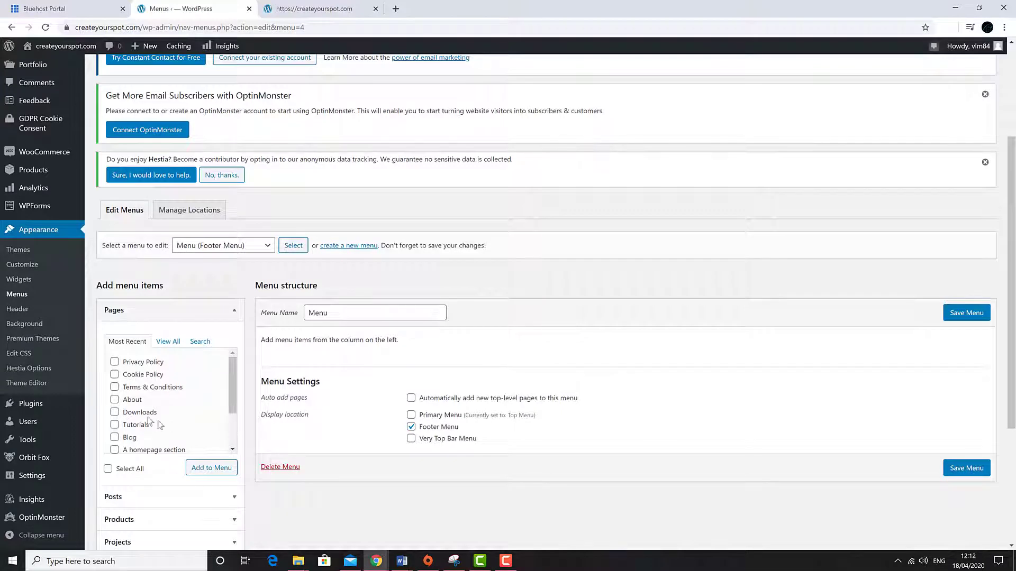
- Add Terms & Conditions, Cookie Policy and Privacy Policy in that order and save the menu
click(115, 387)
click(114, 374)
click(218, 468)
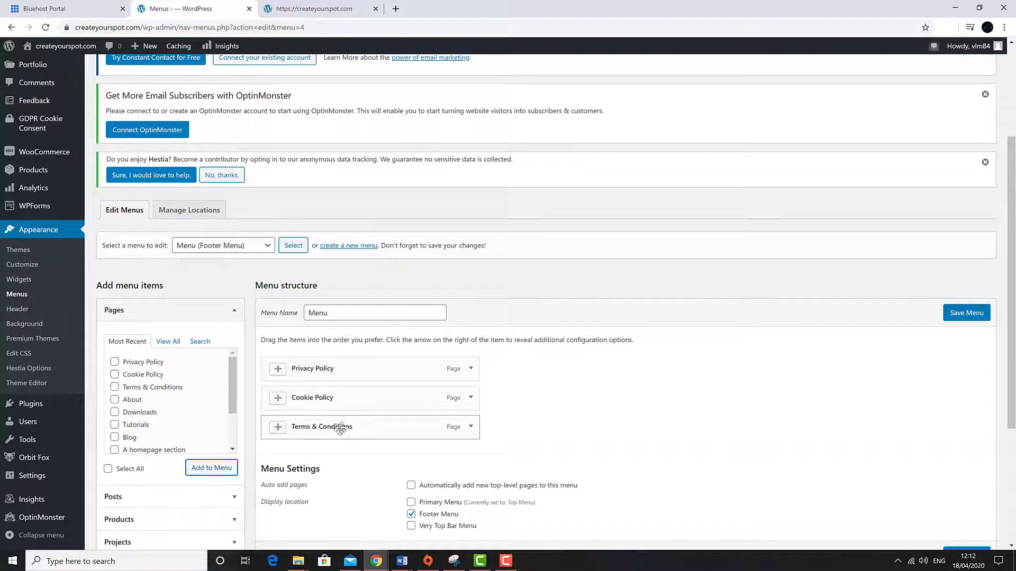
drag(339, 433, 333, 364)
drag(332, 426, 325, 397)
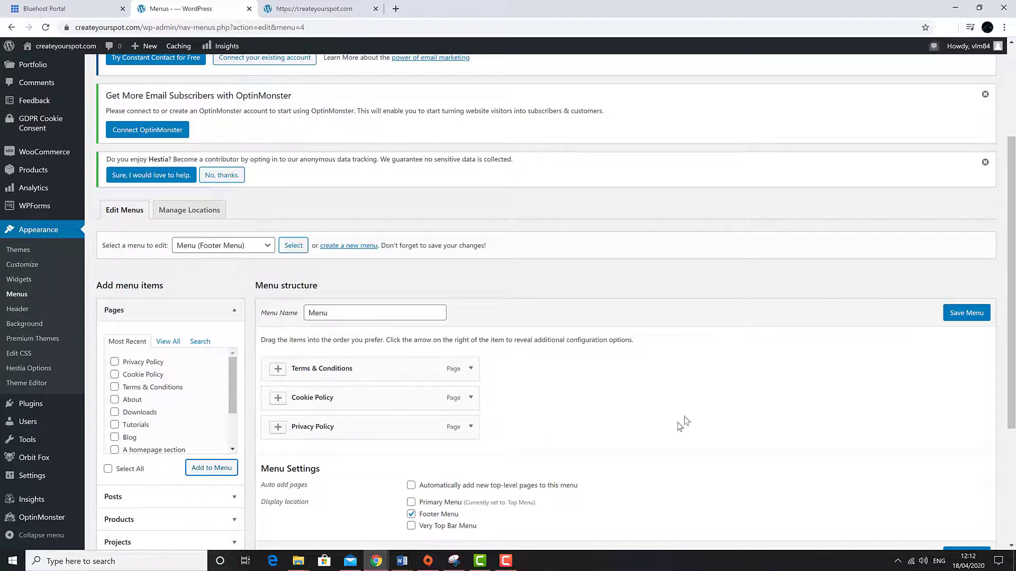
scroll(683, 418, down, 3)
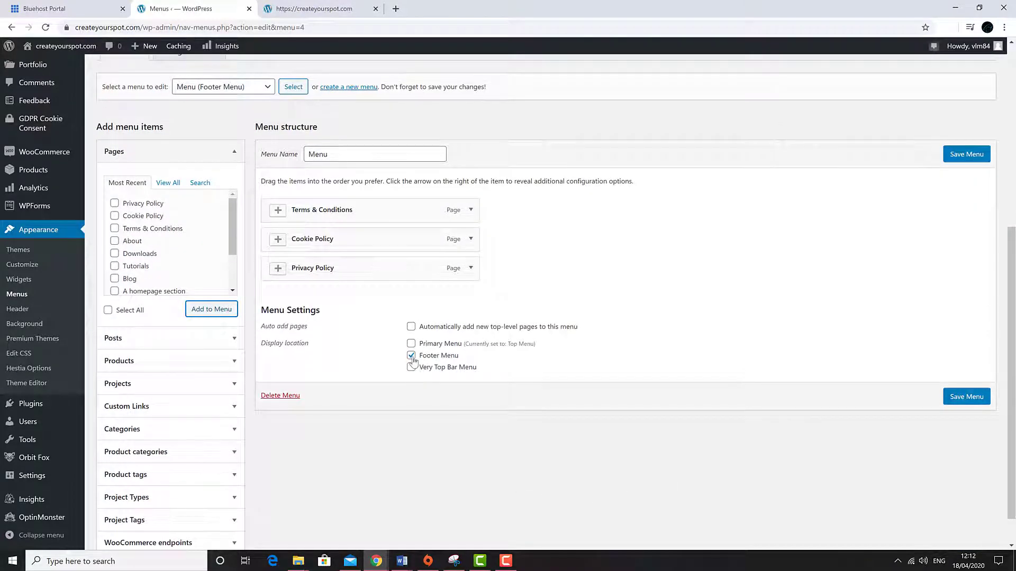
scroll(746, 392, up, 2)
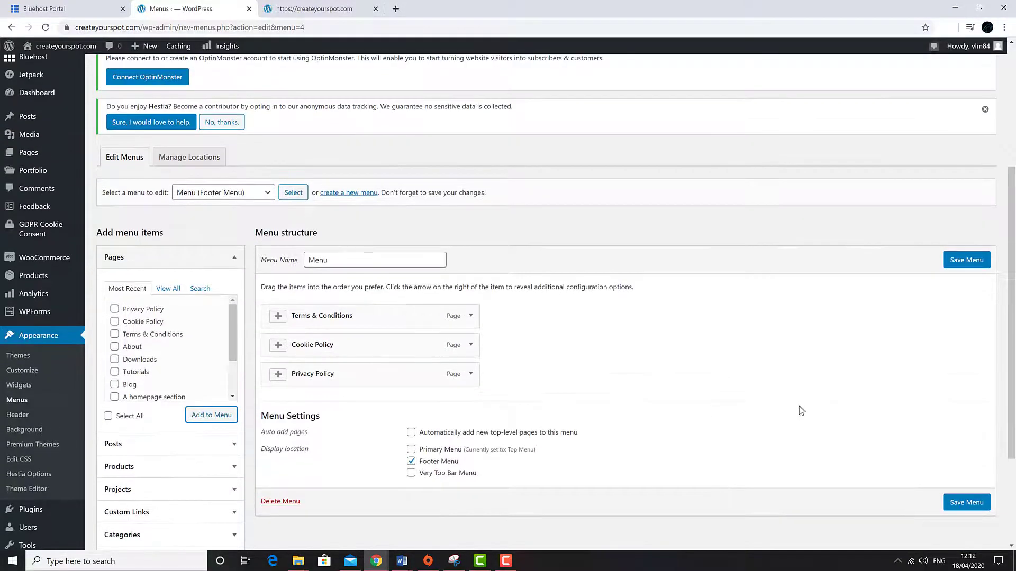
scroll(799, 410, down, 2)
click(961, 398)
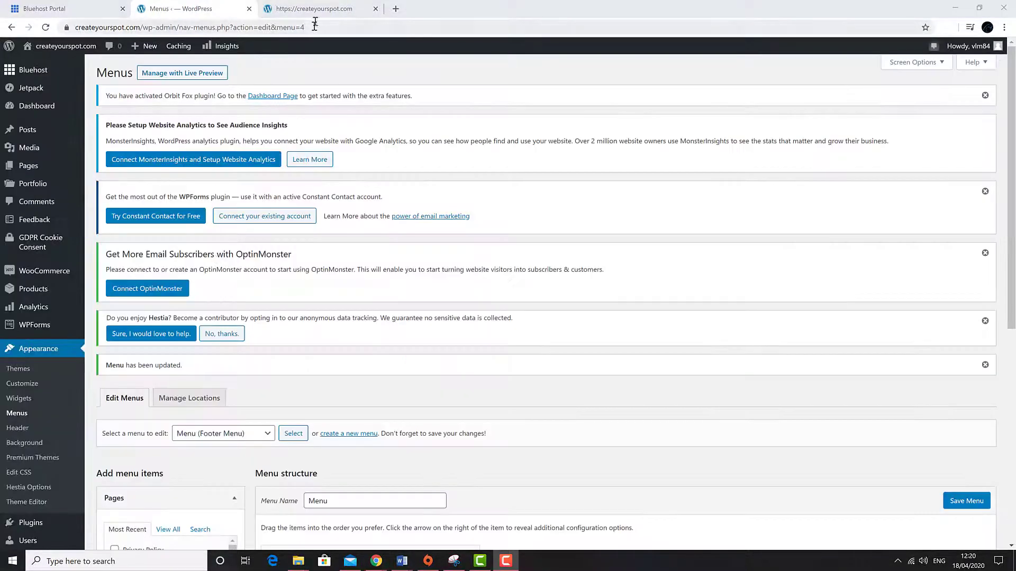
- Check the live site's footer shows Terms & Conditions, Cookie Policy and Privacy Policy links
click(325, 7)
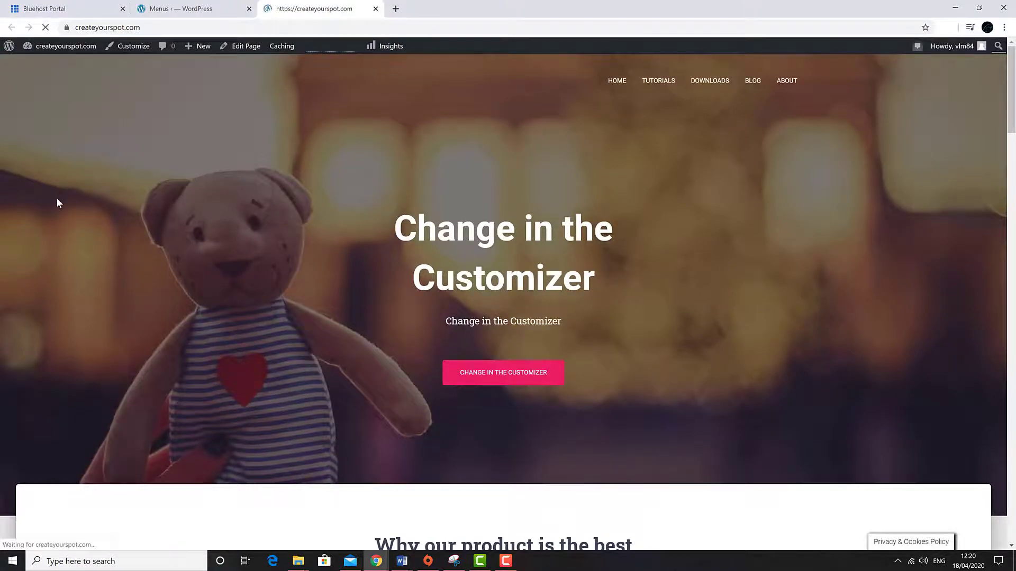
scroll(56, 198, down, 15)
scroll(39, 259, down, 10)
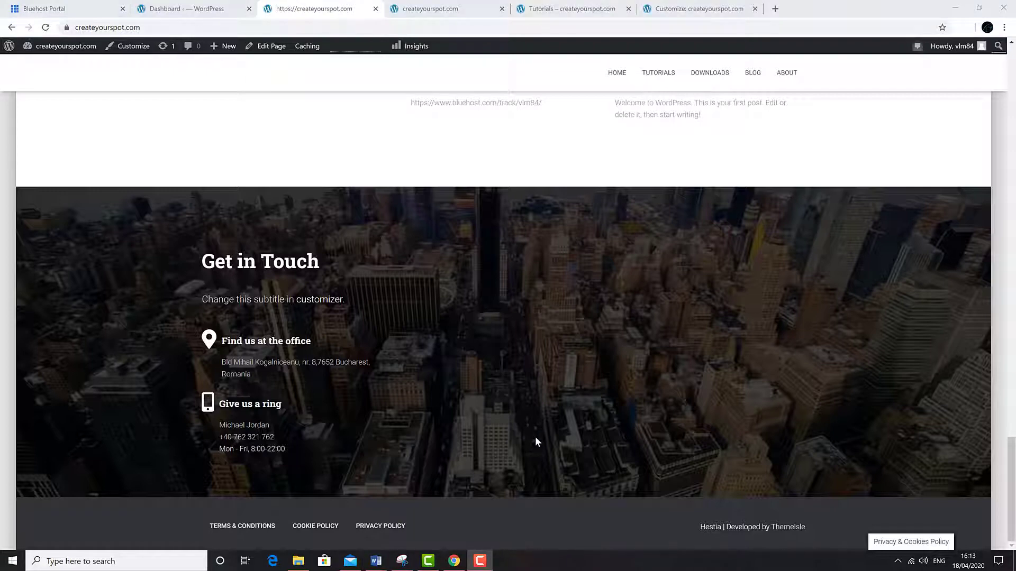
scroll(536, 443, up, 20)
scroll(536, 437, up, 8)
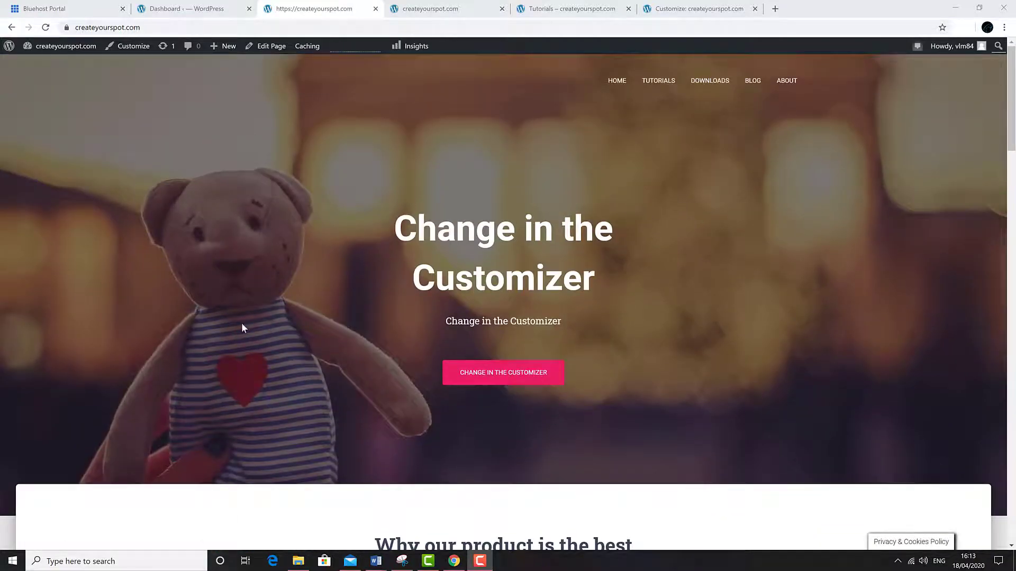
- Open the homepage in the Customizer and view it full-width with controls hidden
click(121, 52)
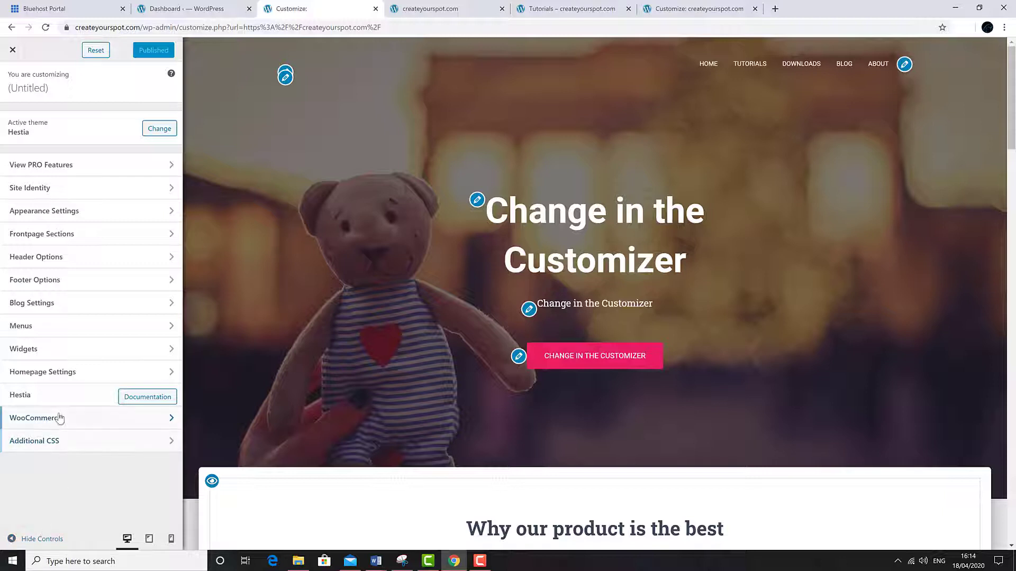
click(41, 539)
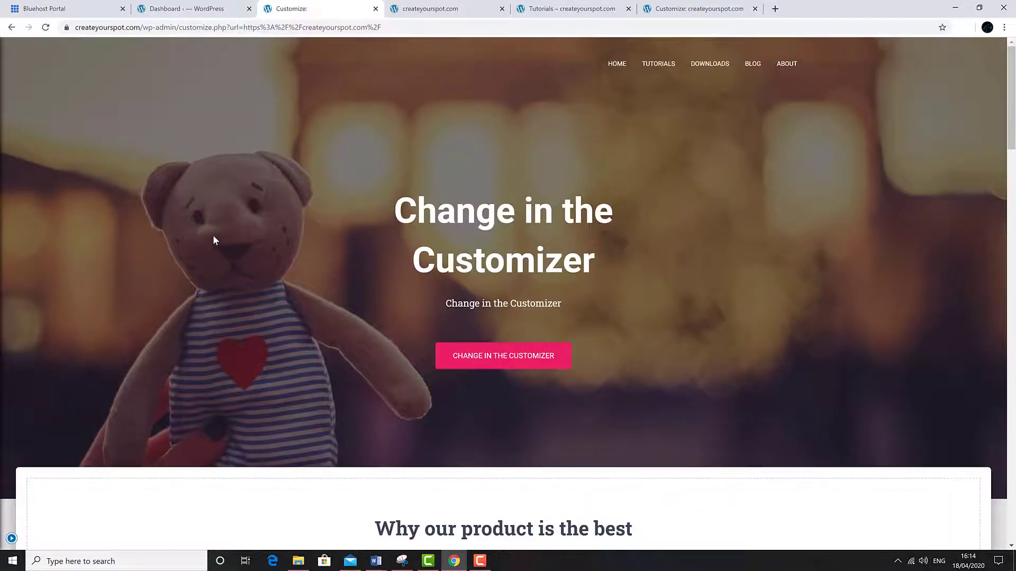
scroll(213, 235, down, 15)
scroll(221, 279, up, 15)
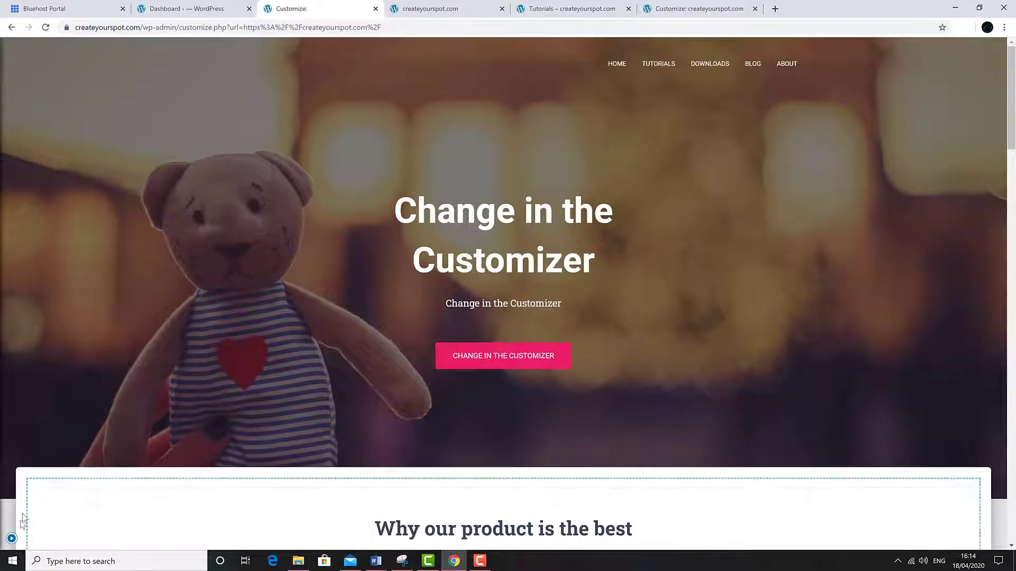
click(24, 539)
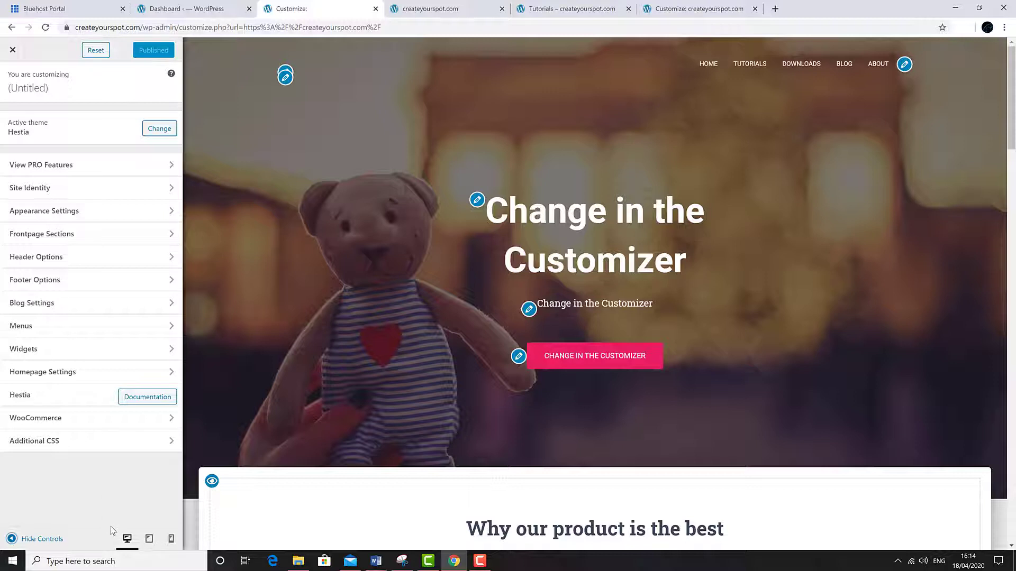
- Preview the homepage at tablet and mobile widths, then switch back to desktop
click(149, 540)
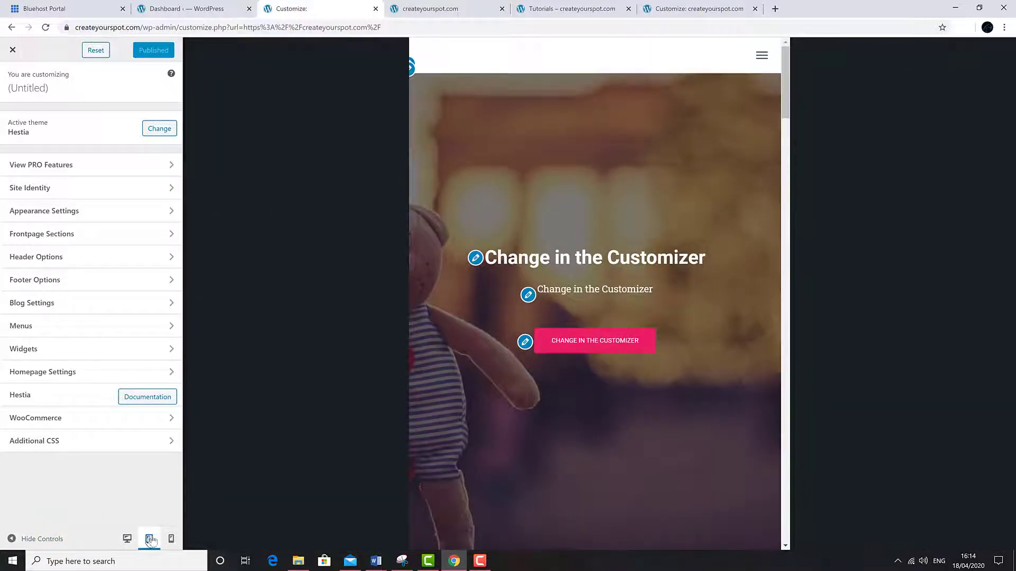
click(170, 539)
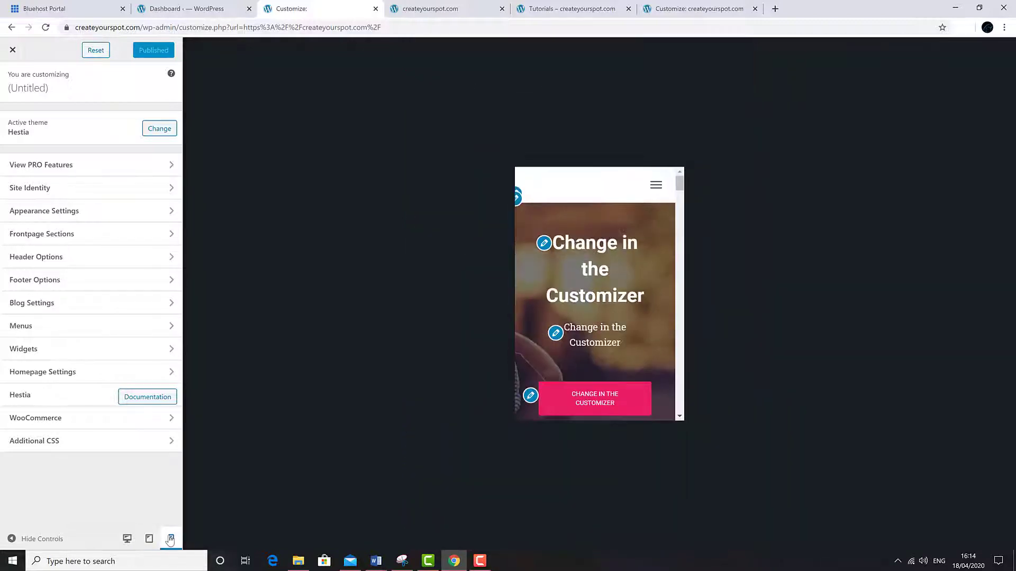
click(127, 539)
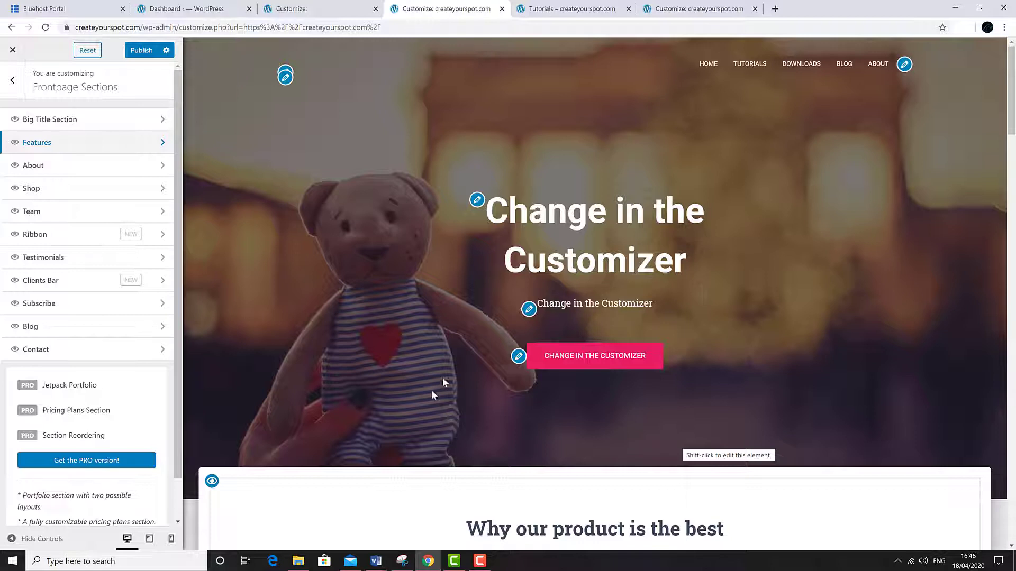
- Hide the About, Products and Blog sections from the front page
click(477, 200)
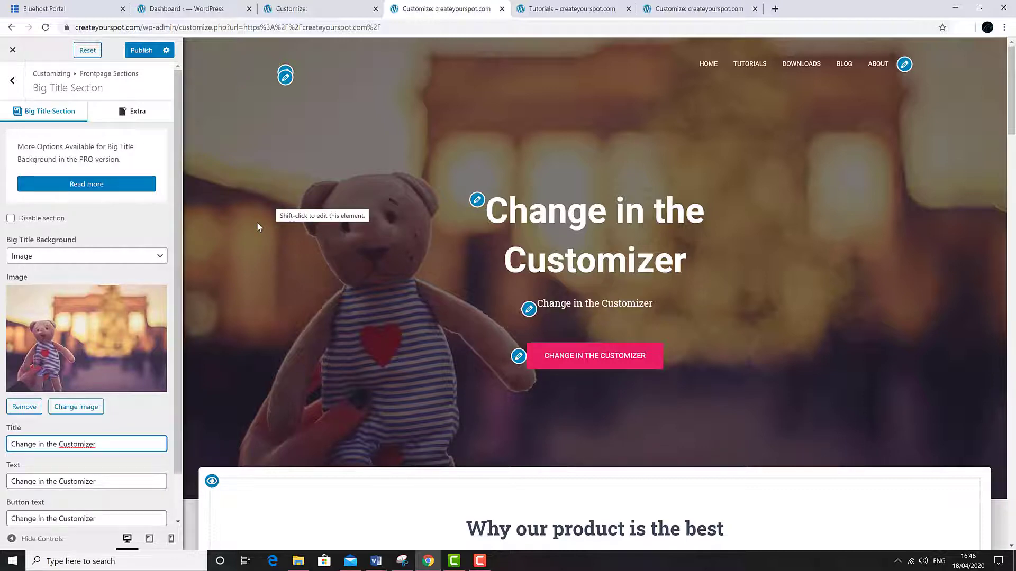
scroll(306, 311, down, 4)
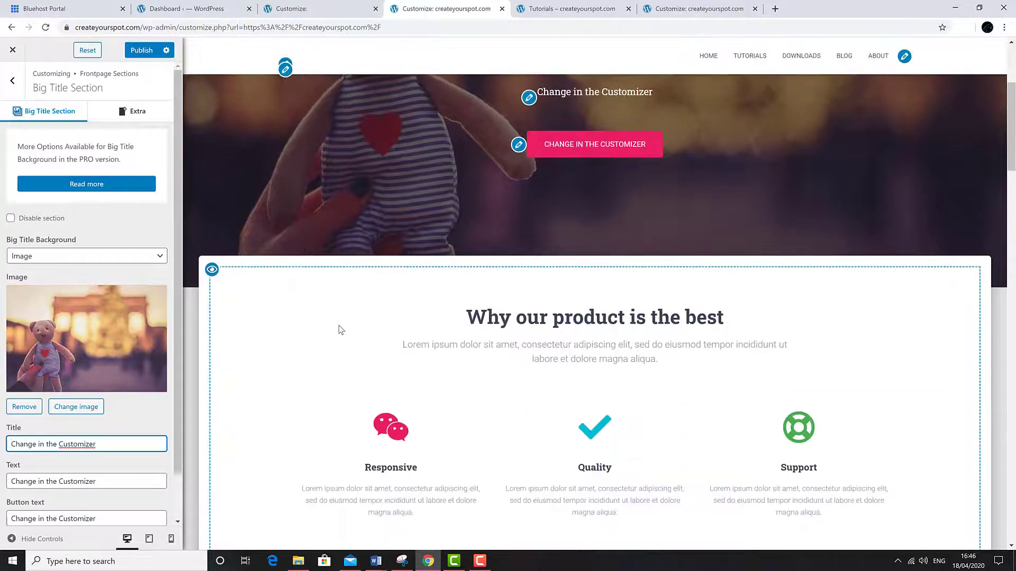
scroll(339, 326, down, 7)
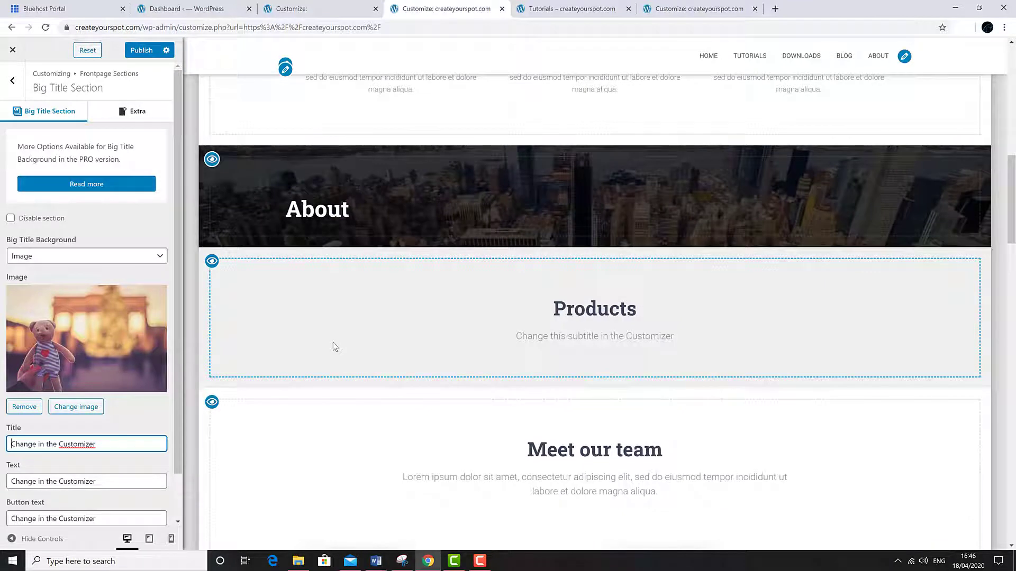
scroll(333, 343, up, 2)
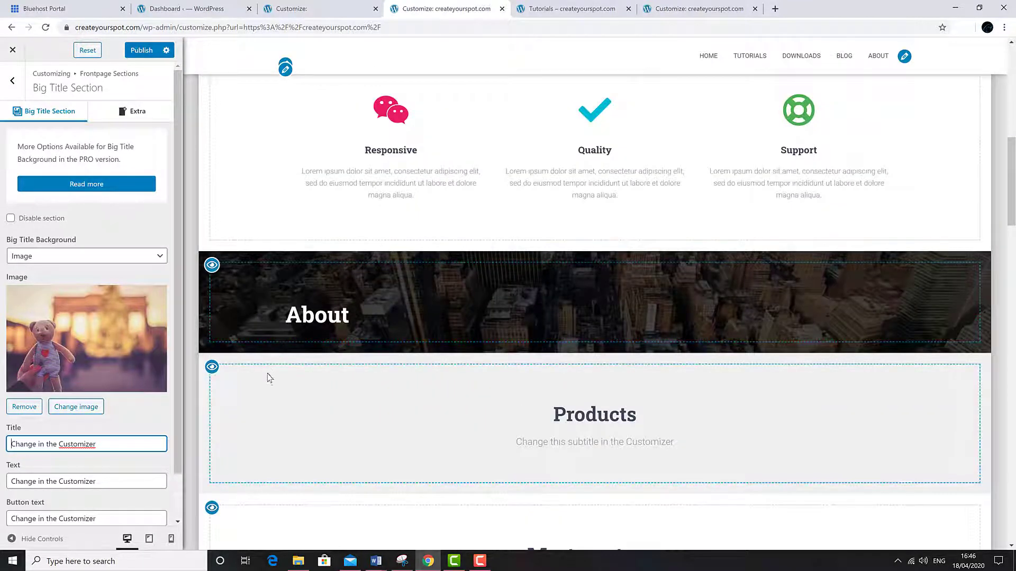
click(211, 265)
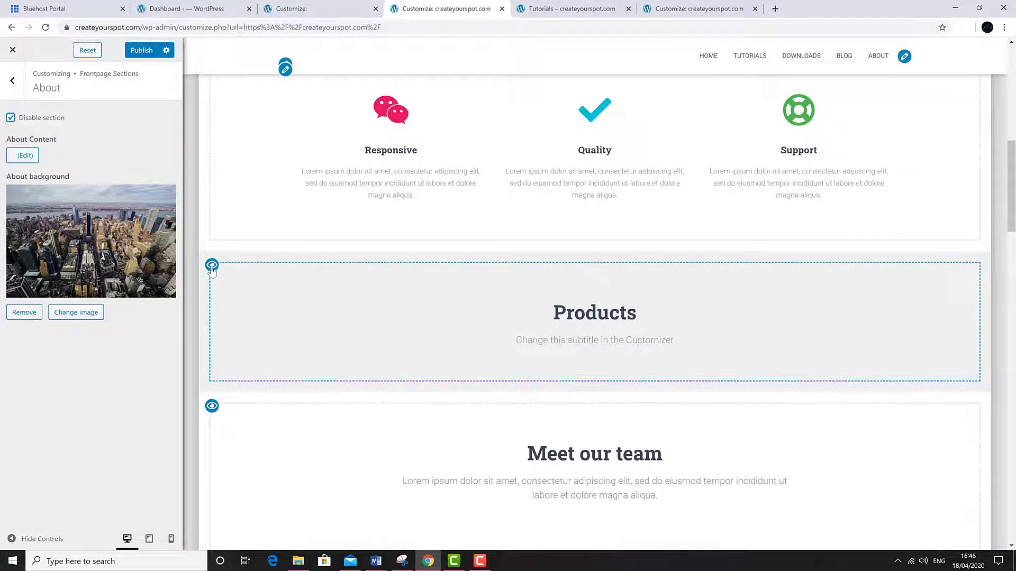
click(212, 266)
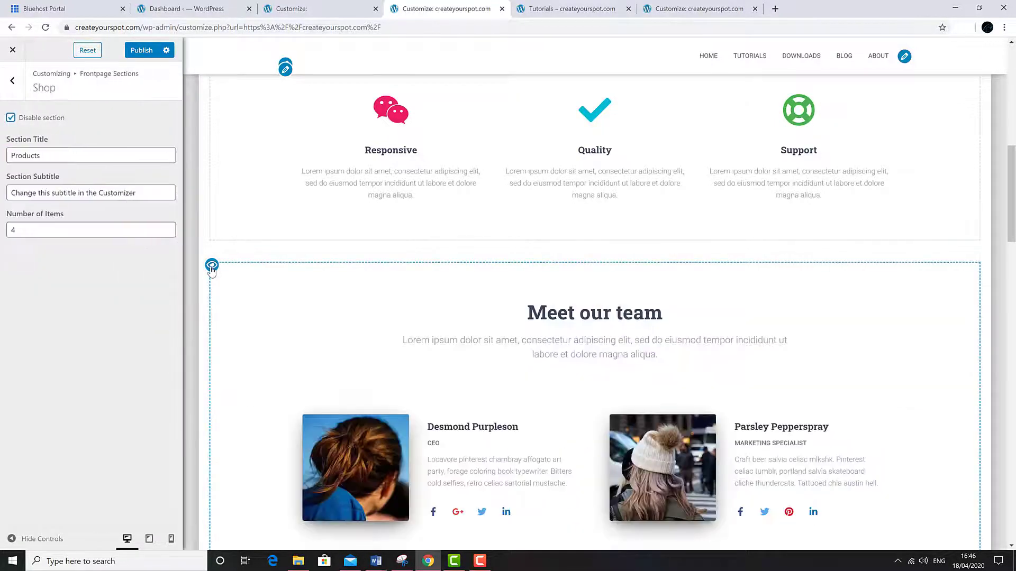
scroll(232, 331, down, 18)
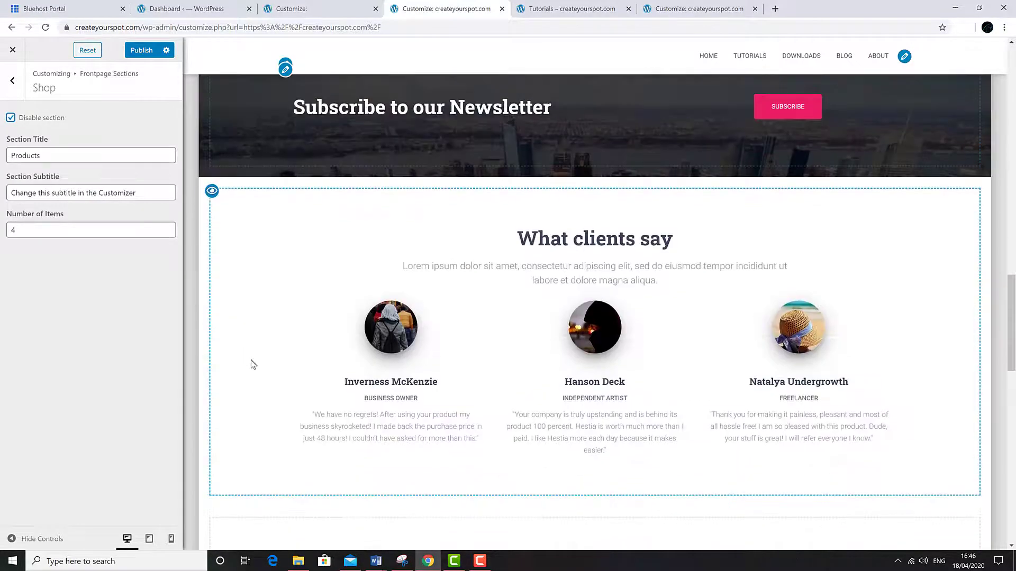
scroll(250, 361, down, 6)
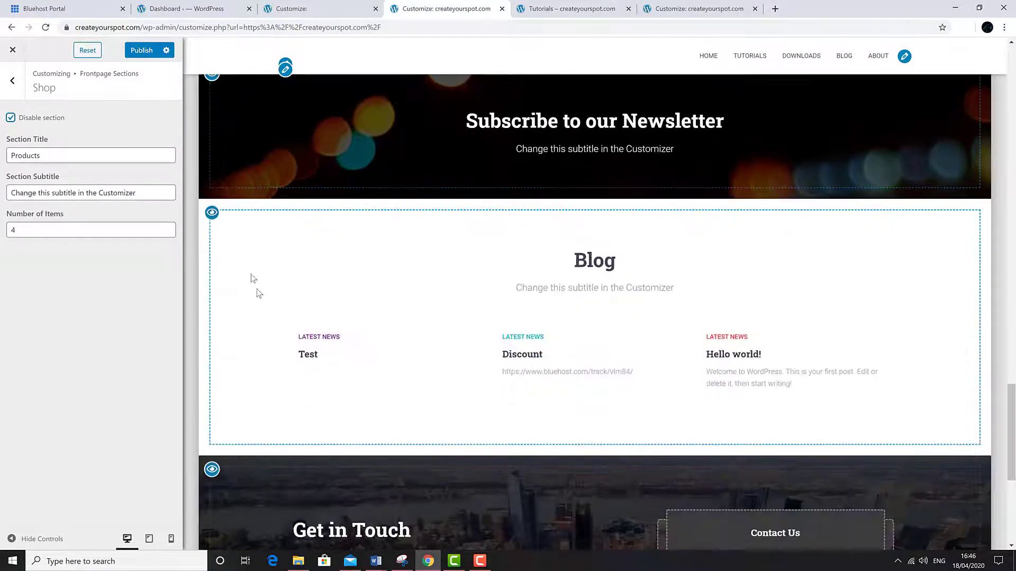
click(212, 212)
scroll(257, 349, down, 1)
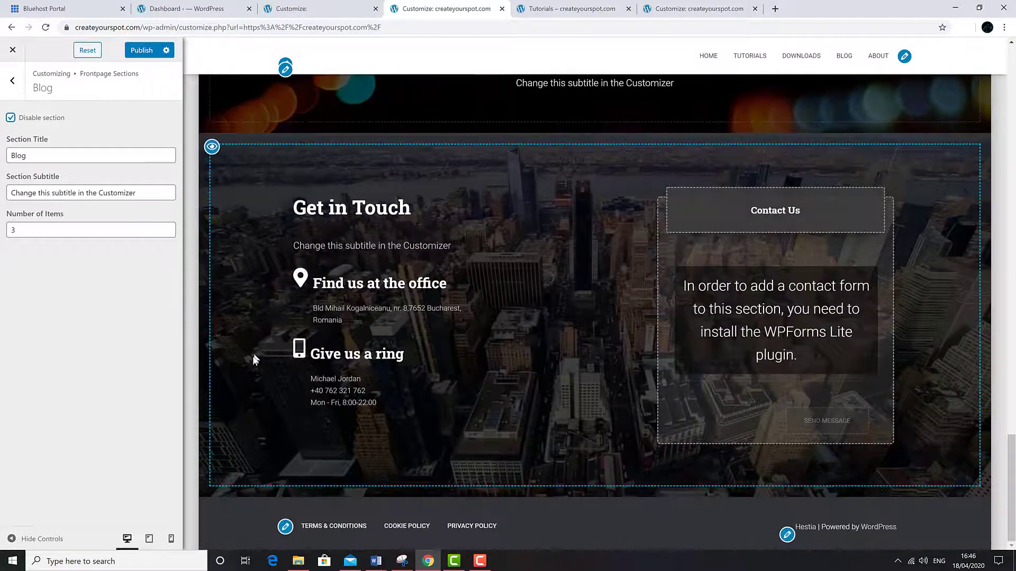
scroll(251, 373, up, 20)
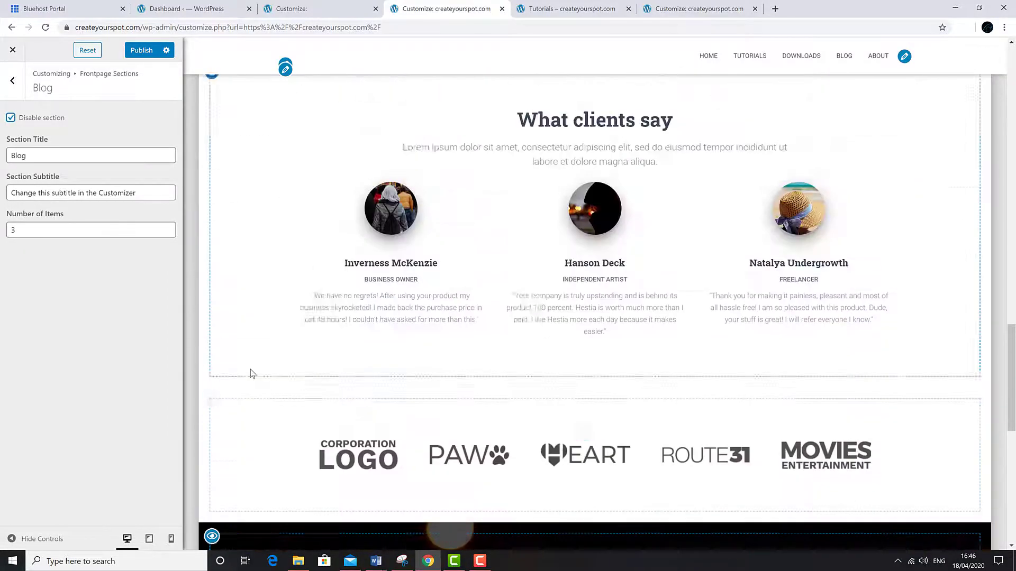
scroll(251, 373, up, 4)
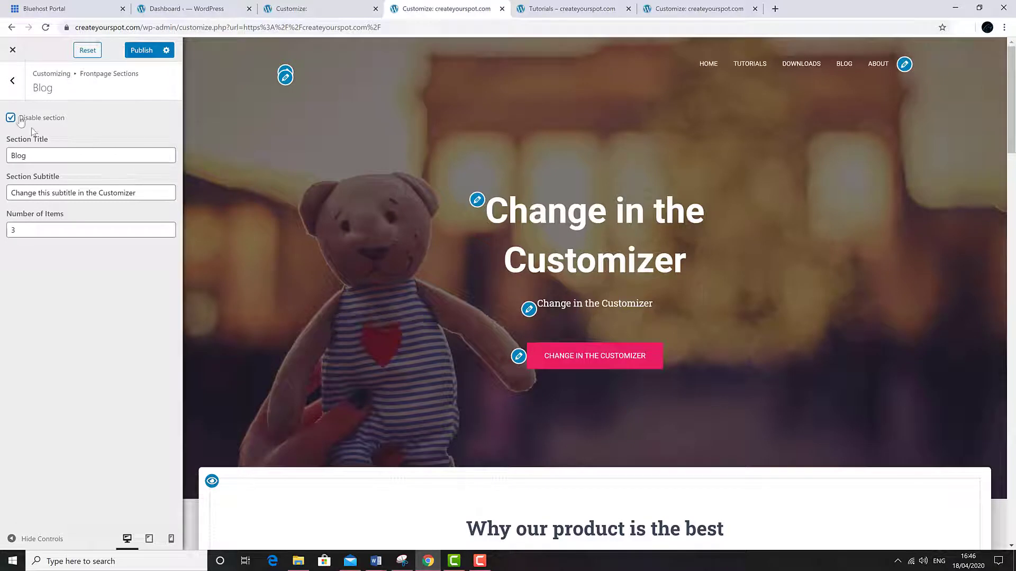
- Show the About section on the front page again via Frontpage Sections
click(12, 80)
click(91, 239)
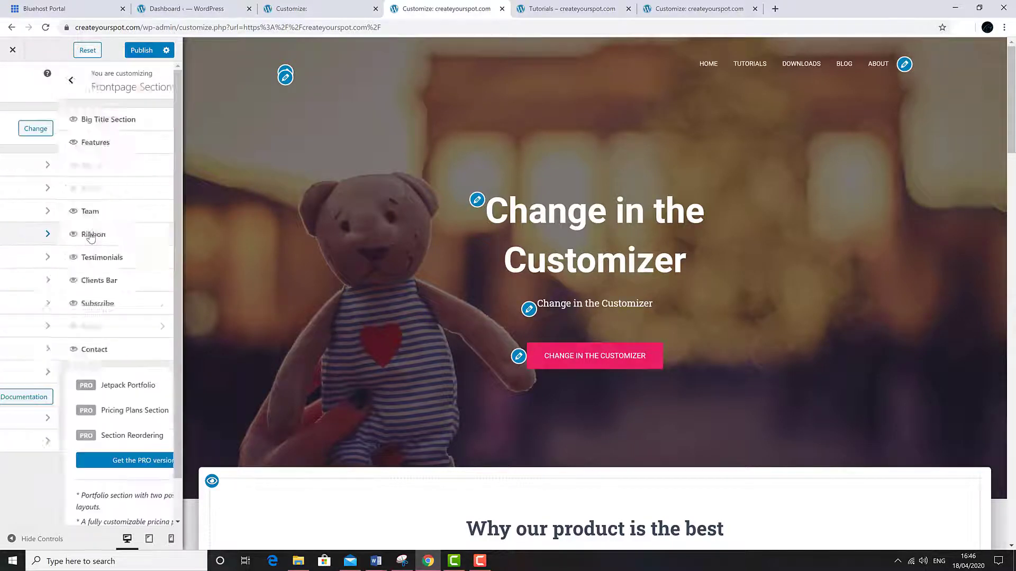
click(96, 176)
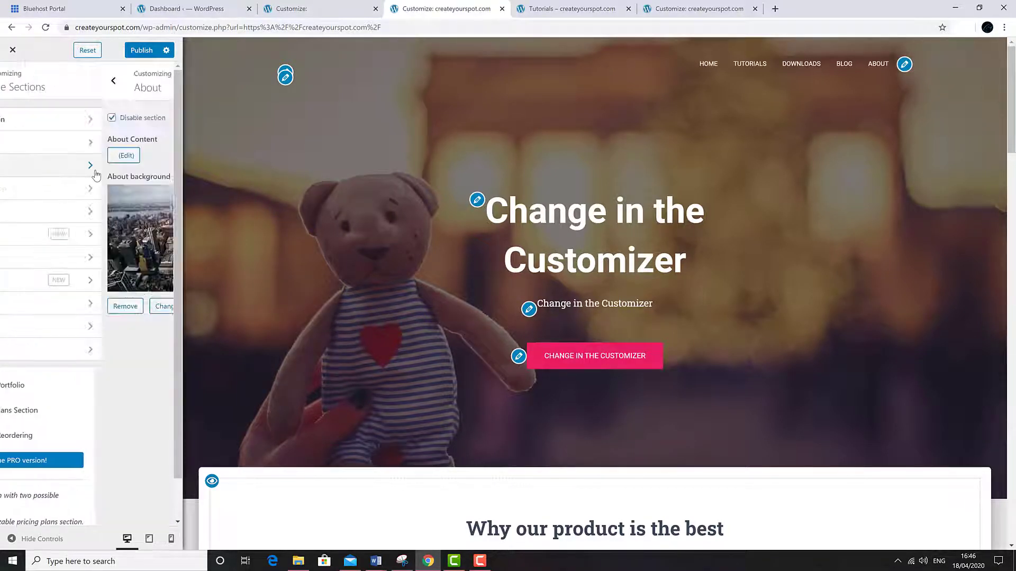
key(Escape)
click(62, 170)
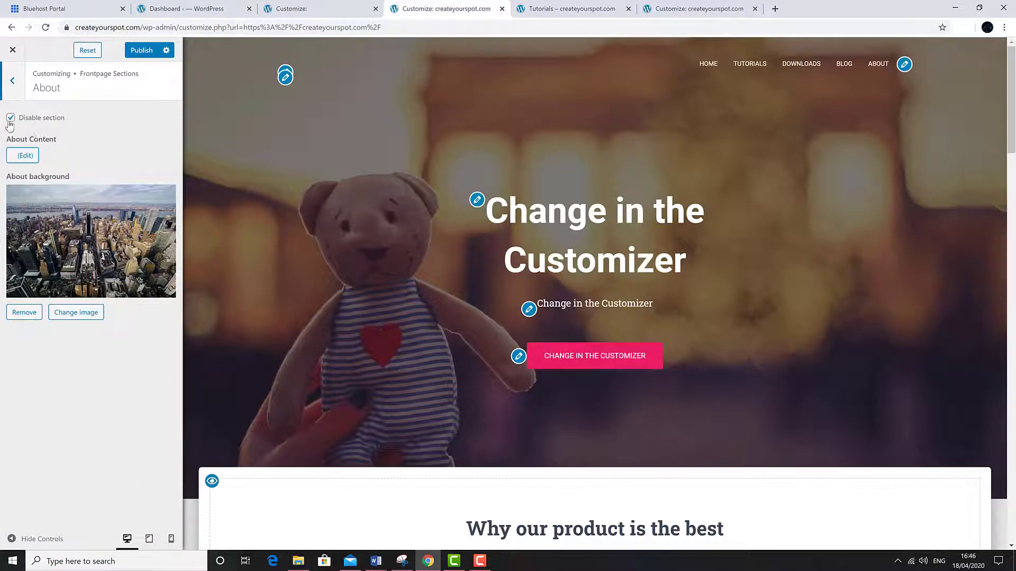
click(10, 118)
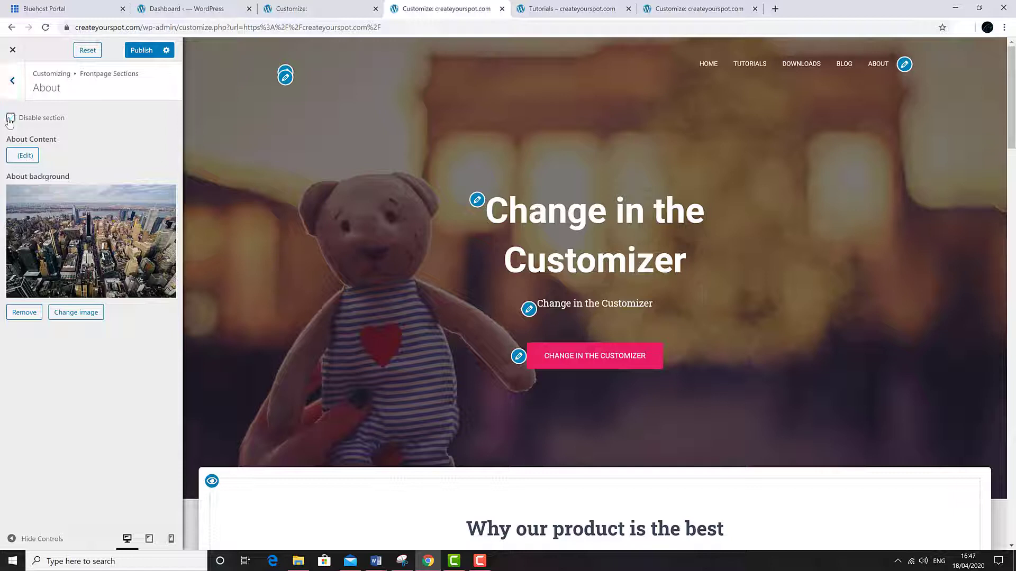
click(14, 82)
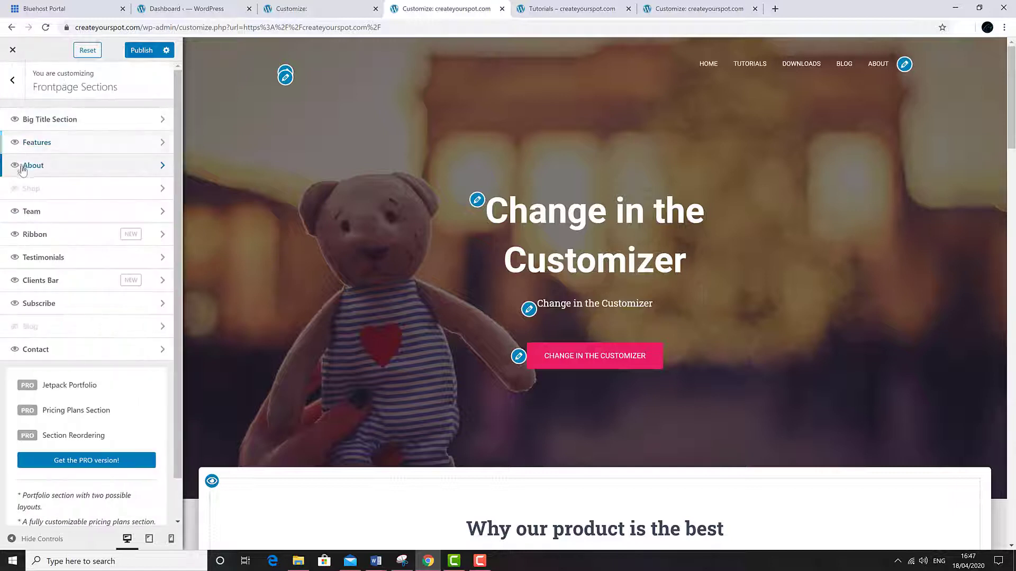
- Uncheck Disable section for both the Shop and Blog sections
click(24, 188)
click(11, 118)
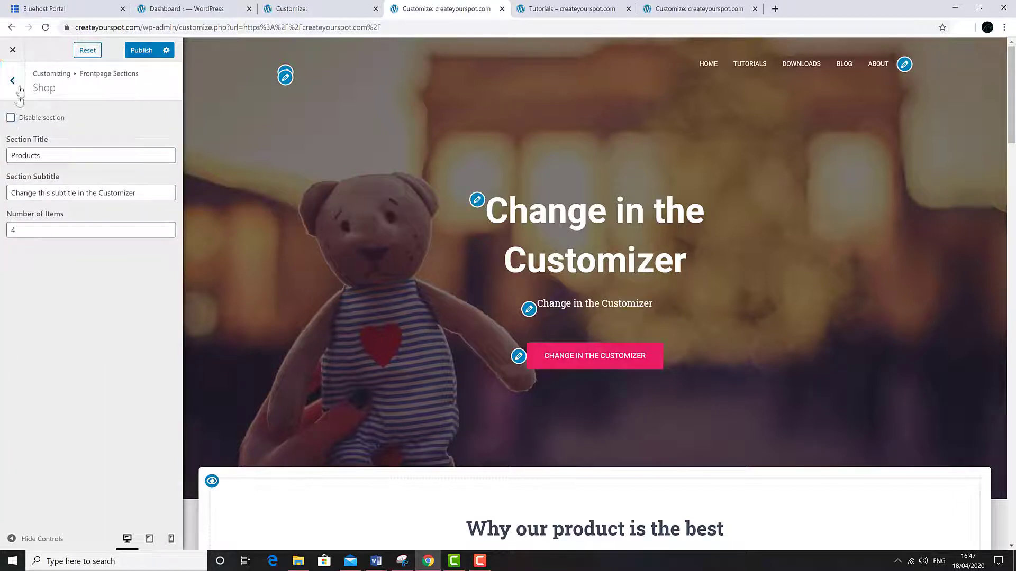
click(12, 81)
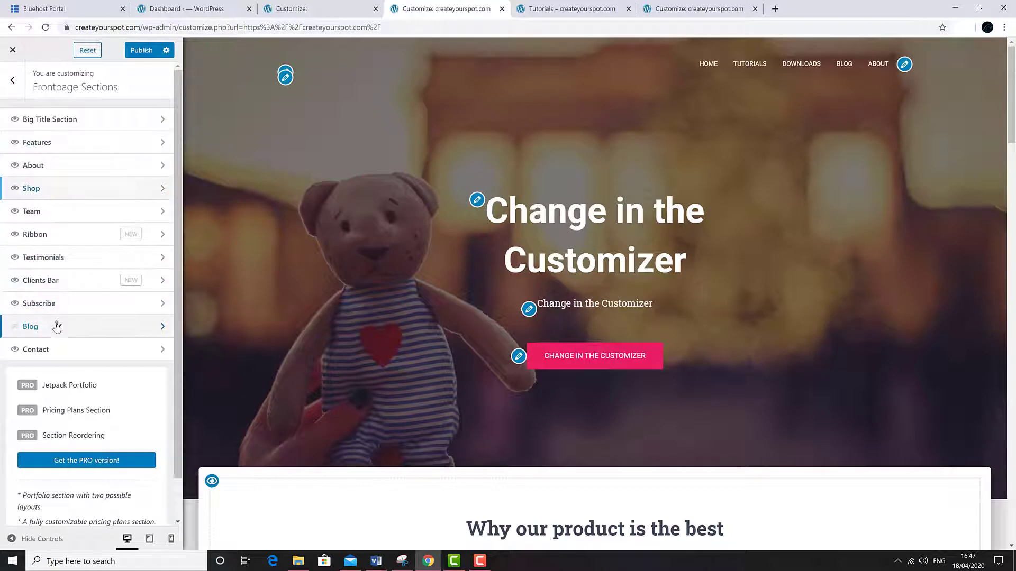
click(55, 326)
click(11, 117)
- Enter createyourspot.com as the Site Title in Site Identity
click(13, 82)
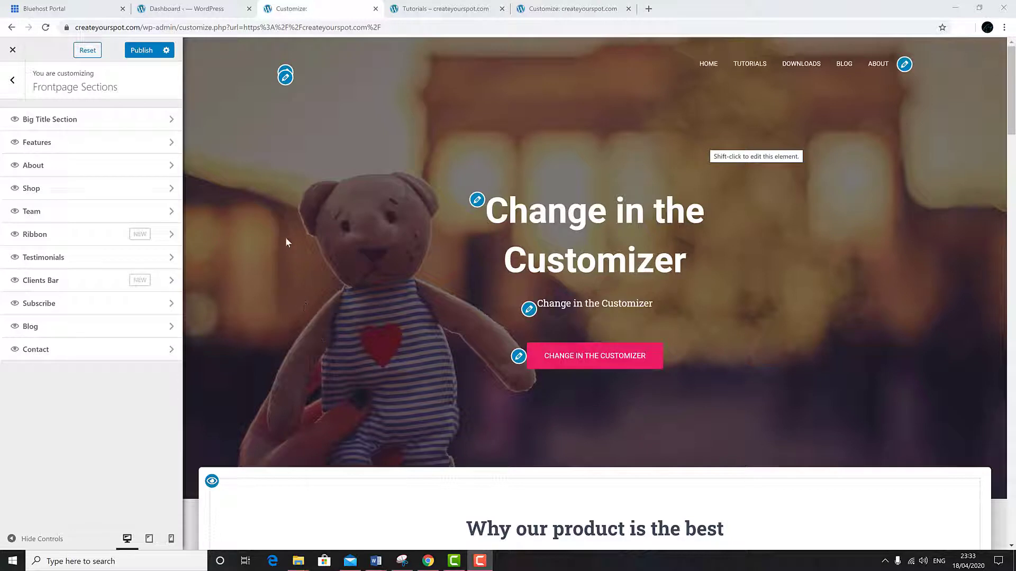
click(285, 77)
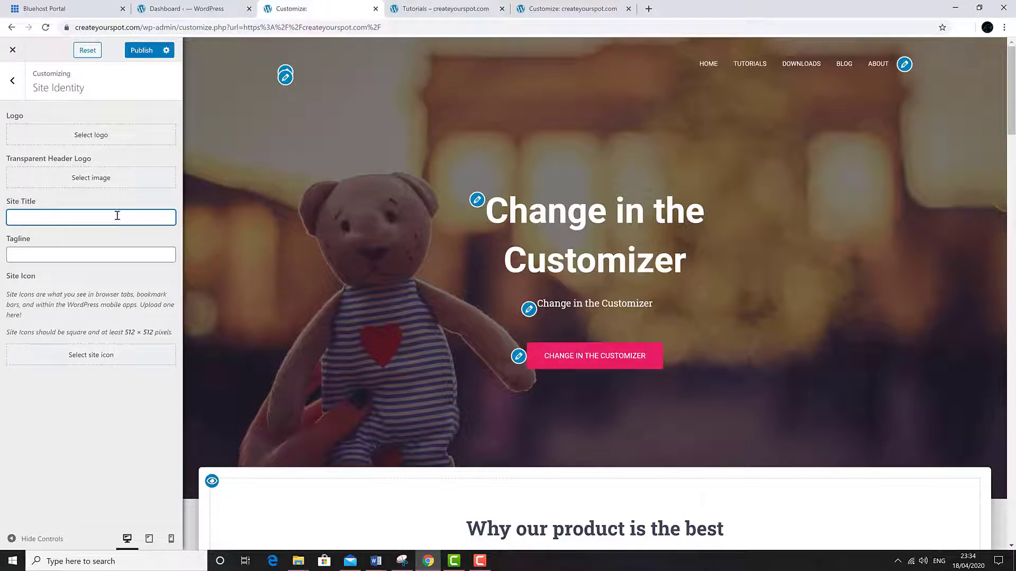
text(createyourspot.com)
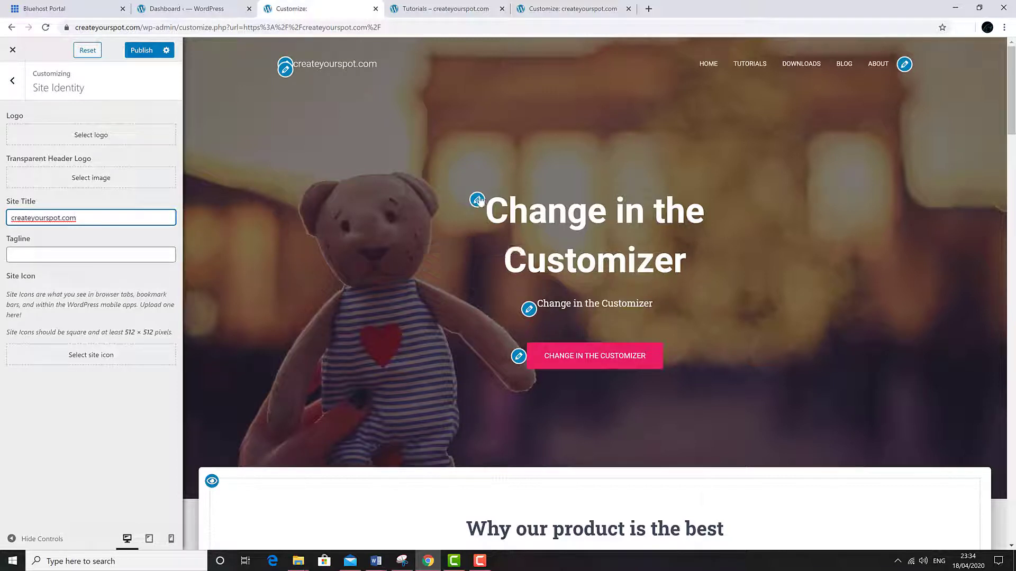
click(478, 200)
- Set the hero title 'Create Your Spot', subtitle 'Website Builder Guide' and button text 'Learn More'
triple_click(120, 372)
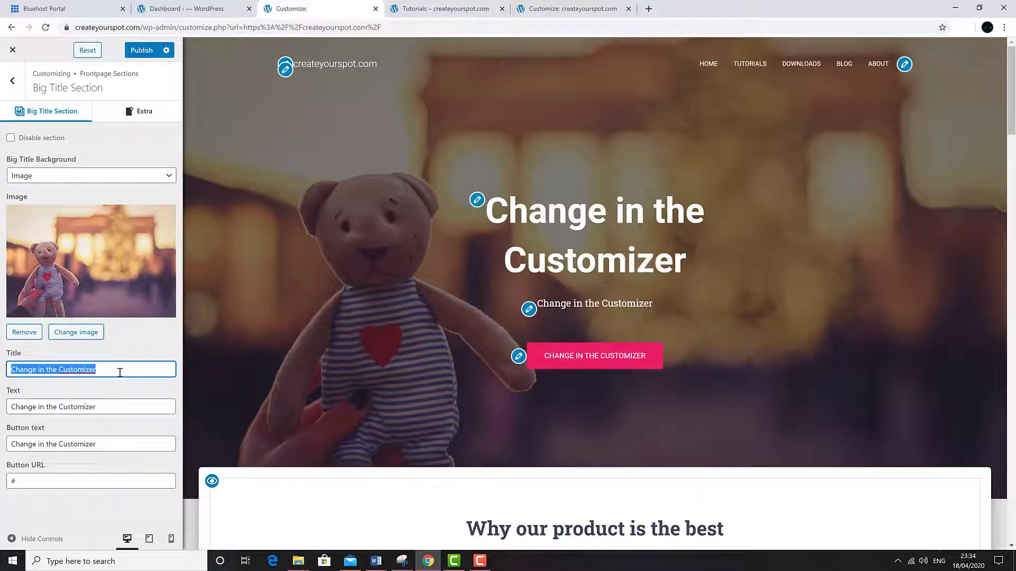
text(Create Your Spot)
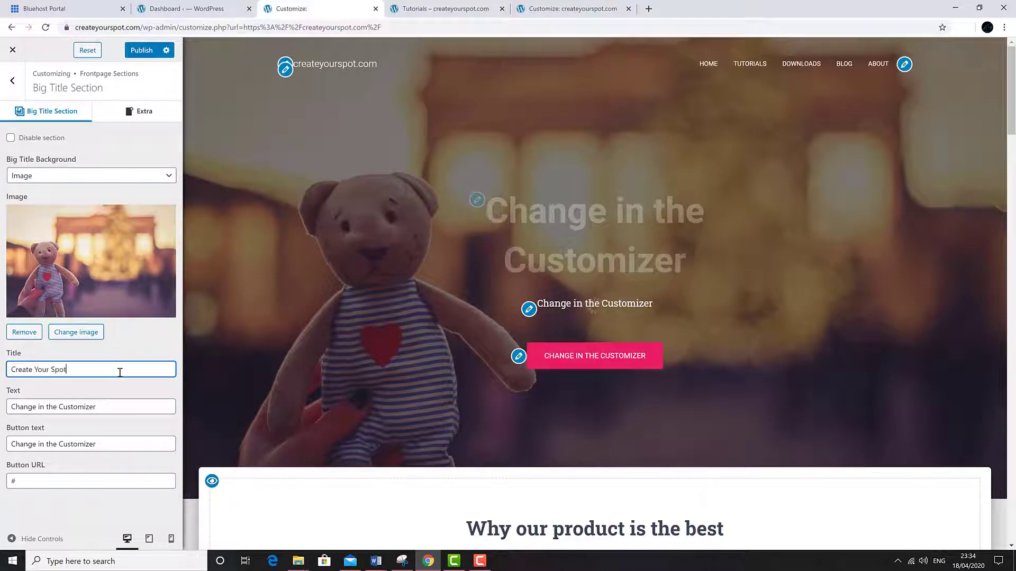
key(Tab)
key(BackSpace)
text(Website Builder Guide)
key(Tab)
text(Le)
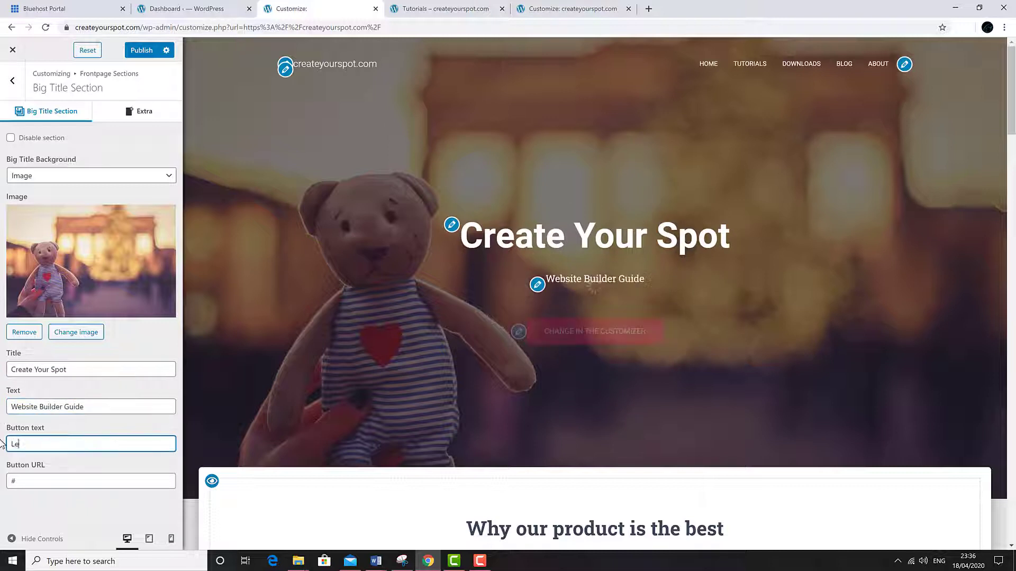
text(arn More)
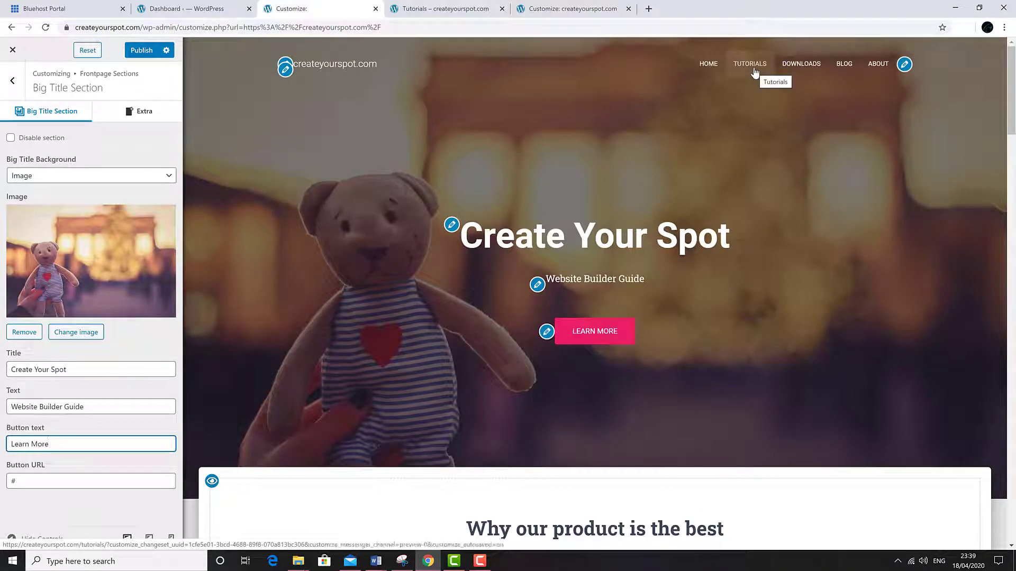
- Replace the button's # link with the pasted tutorials URL and publish
click(57, 482)
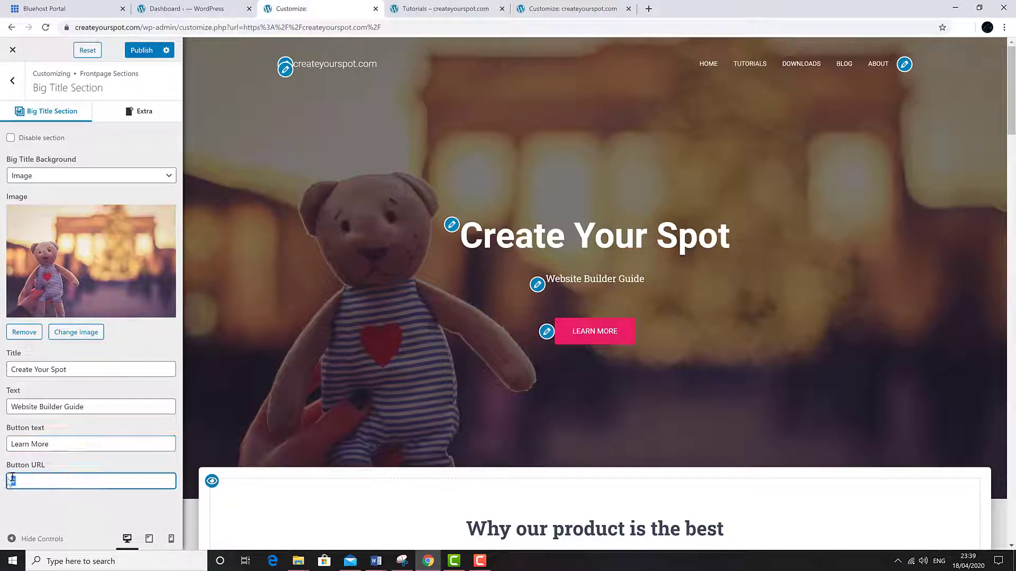
double_click(14, 481)
right_click(16, 480)
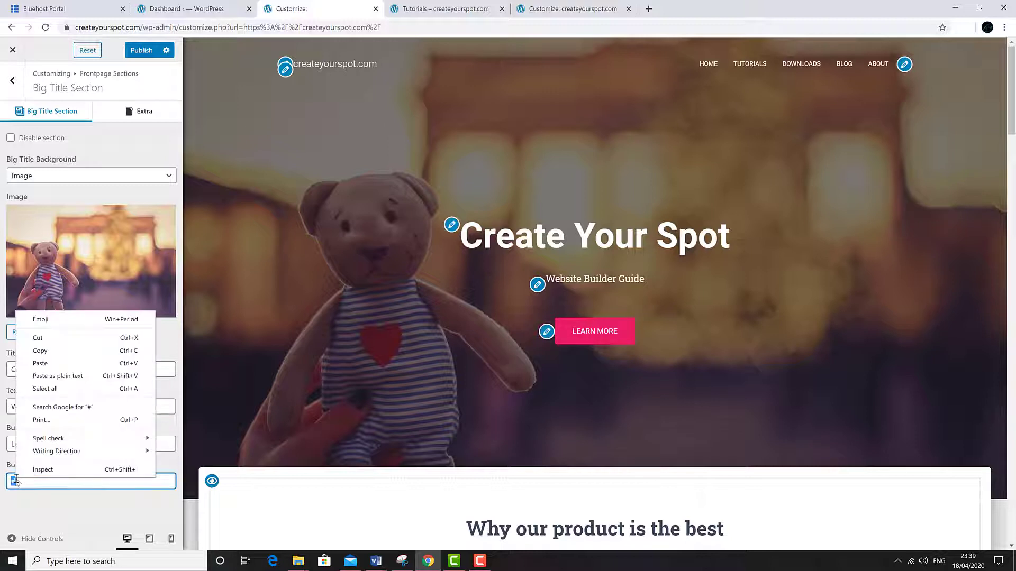
click(69, 363)
click(144, 51)
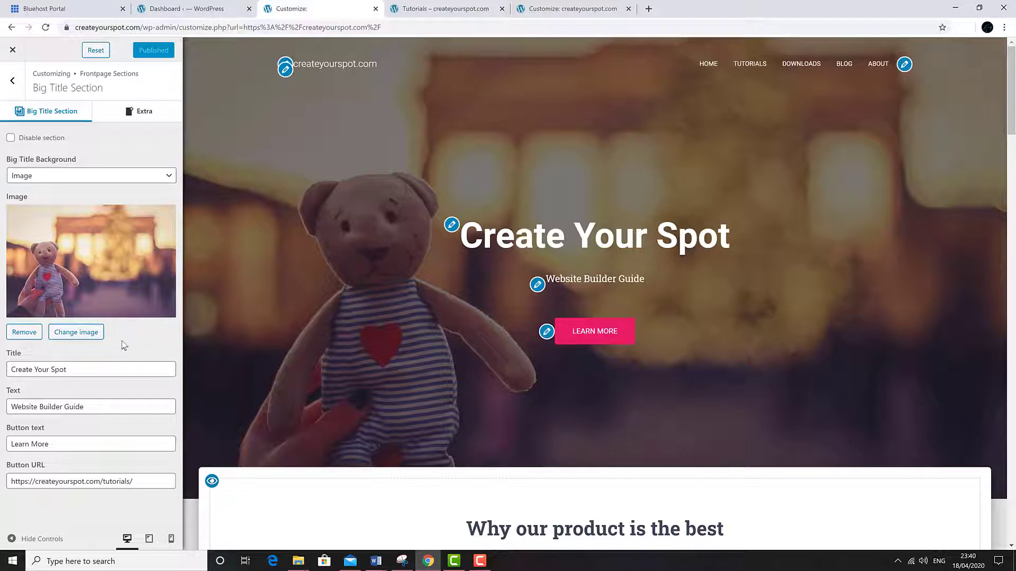
- Swap the hero background for the globe image and set the background type to Parallax
click(69, 333)
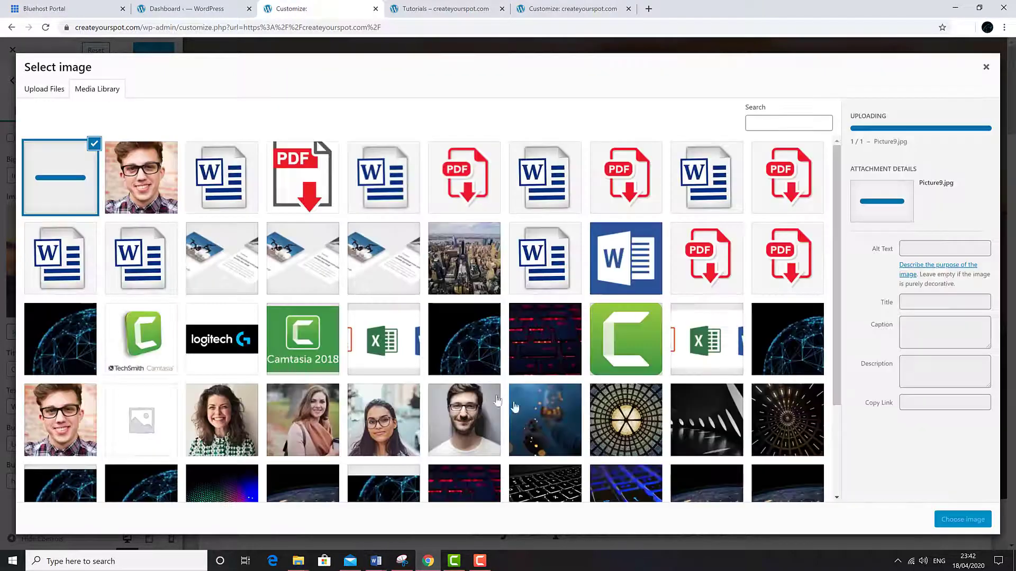
click(773, 346)
click(964, 520)
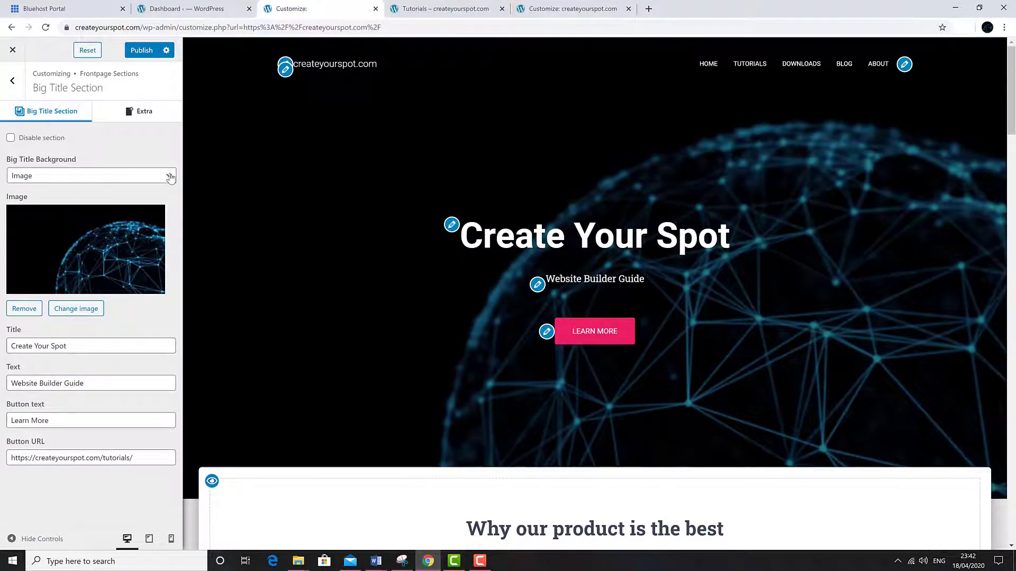
click(170, 176)
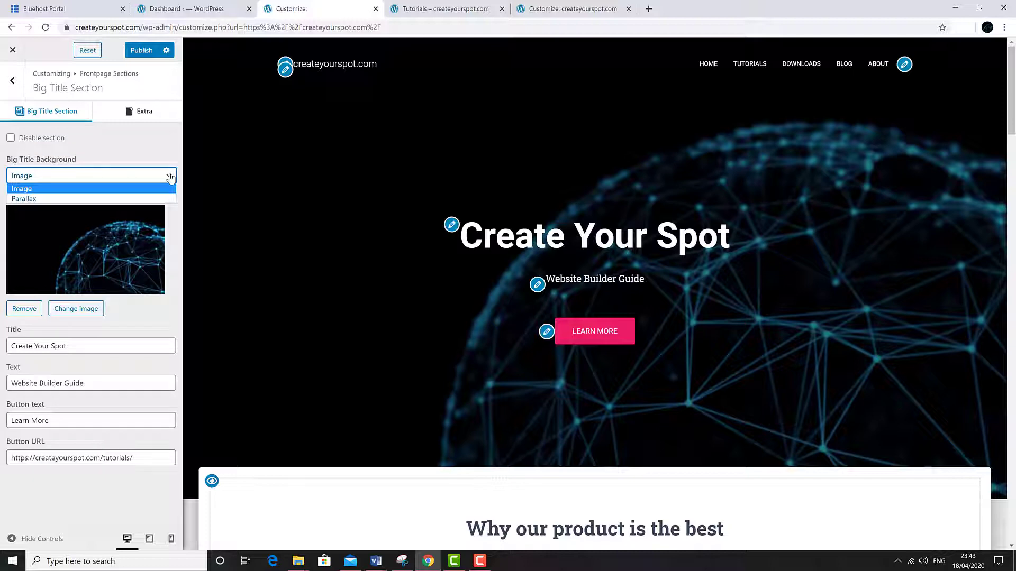
click(134, 199)
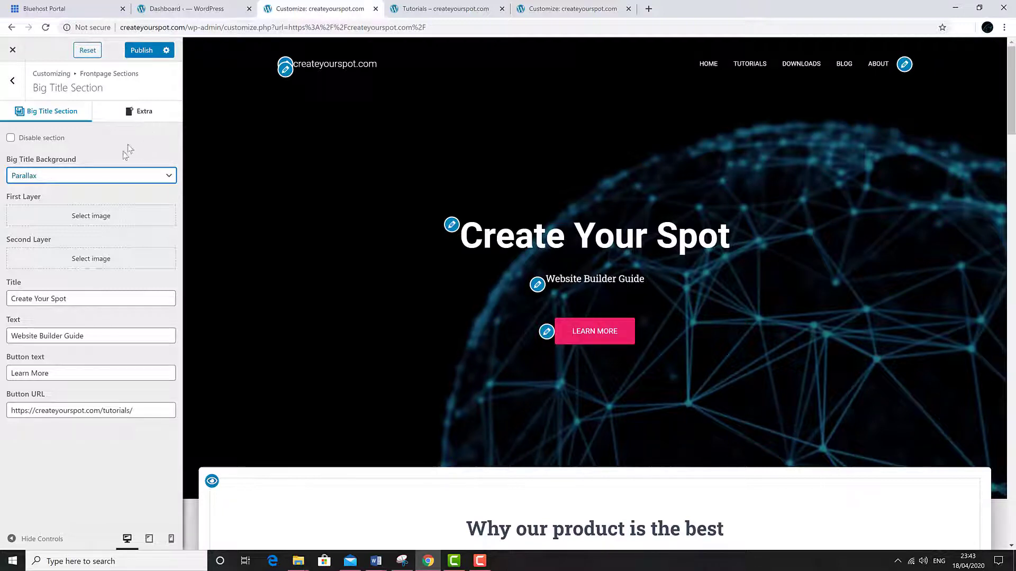
- Use the globe image for both First and Second parallax layers, publish, and show the Extra layout options
click(94, 222)
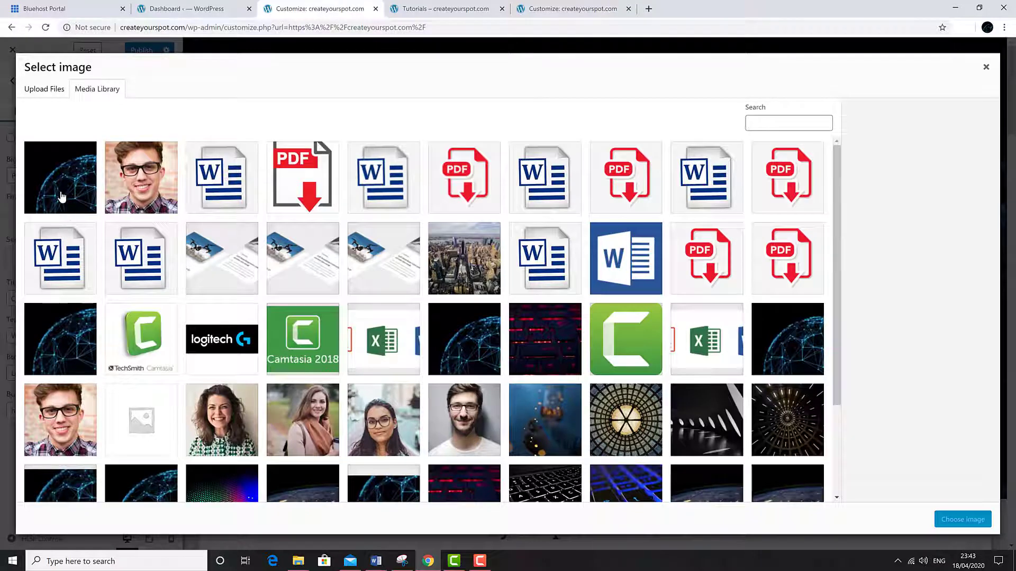
click(62, 197)
click(945, 518)
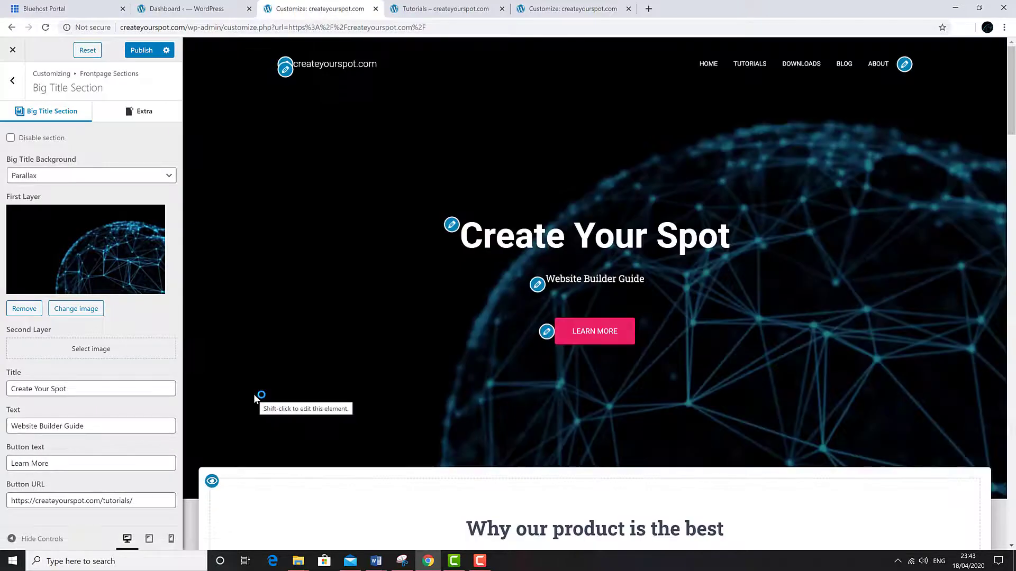
click(83, 359)
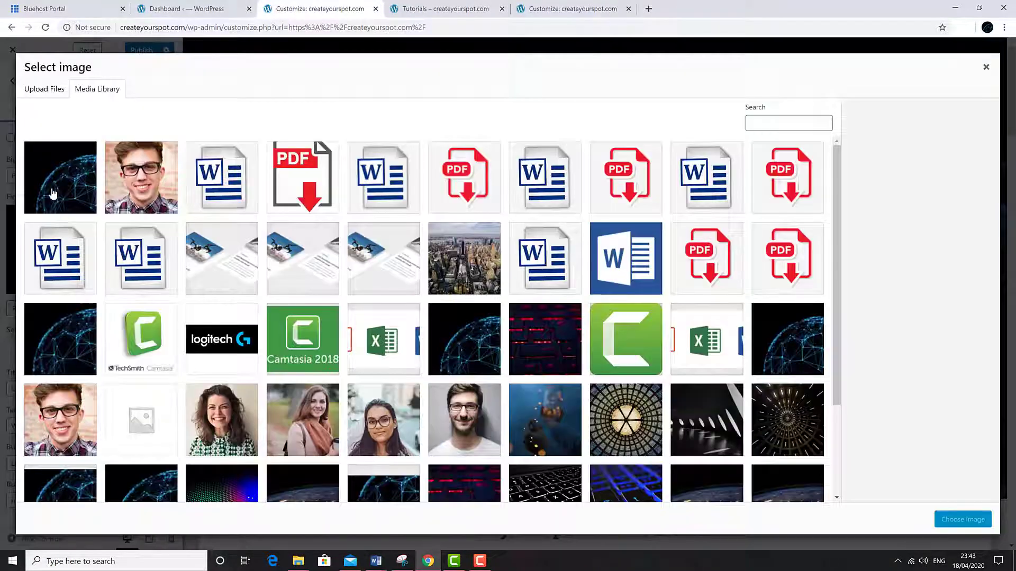
click(53, 195)
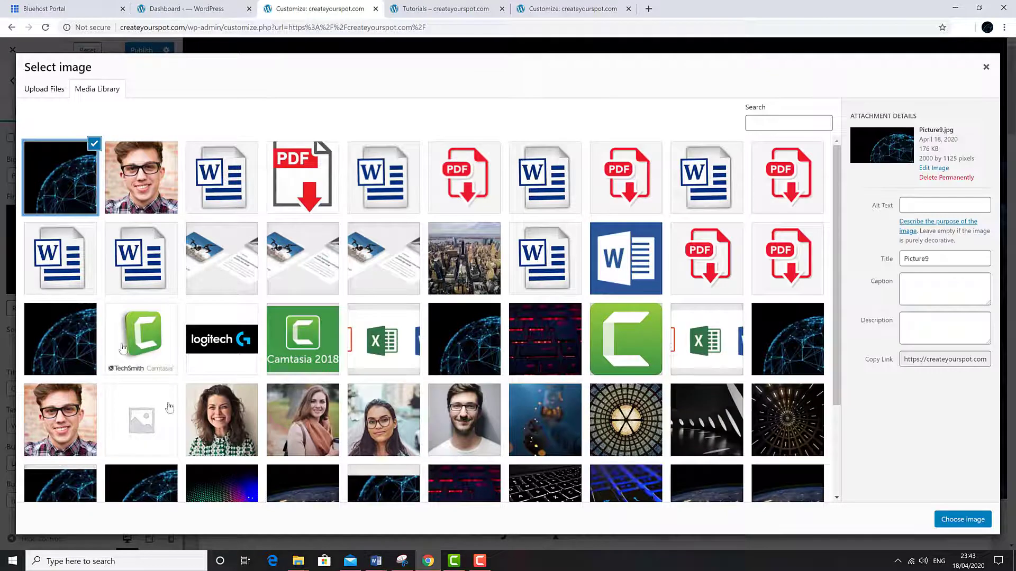
click(963, 523)
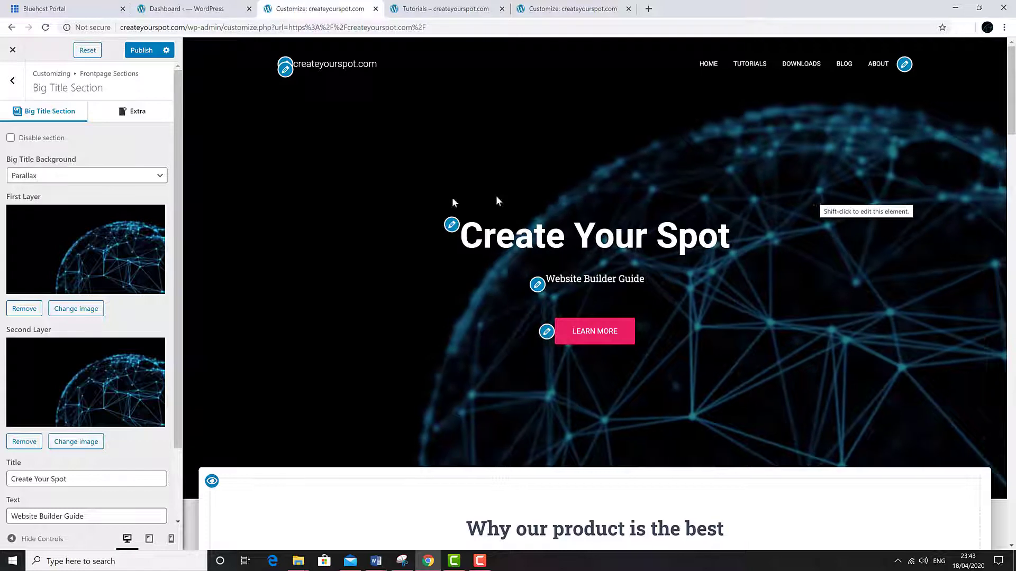
click(142, 50)
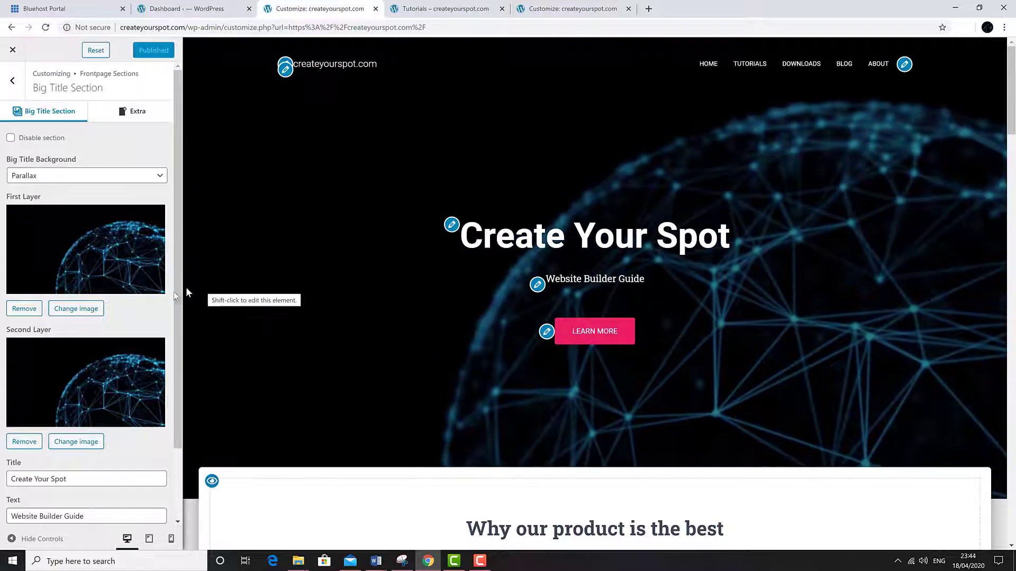
click(116, 116)
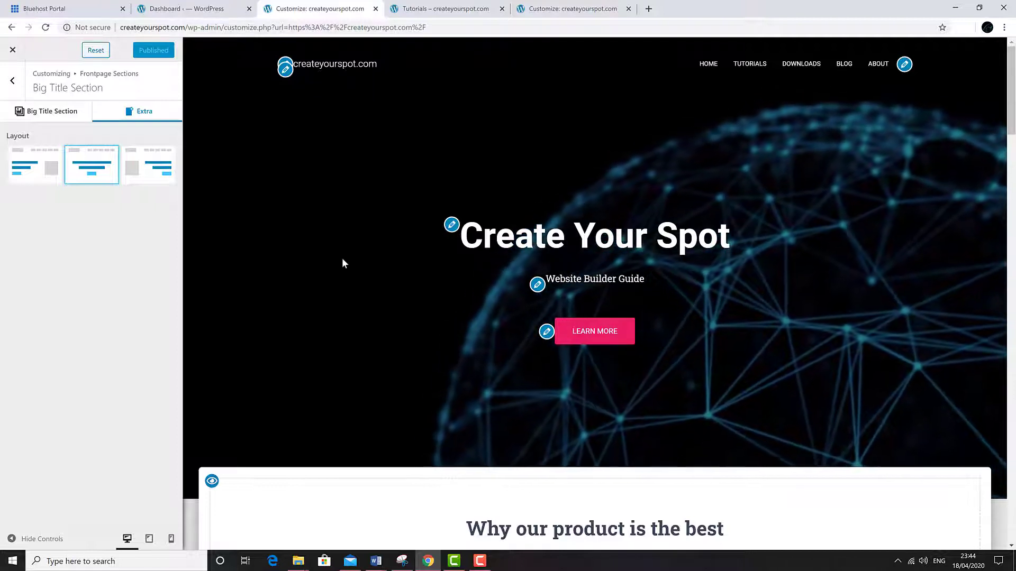
- Choose the left-aligned hero layout thumbnail and publish it
click(28, 175)
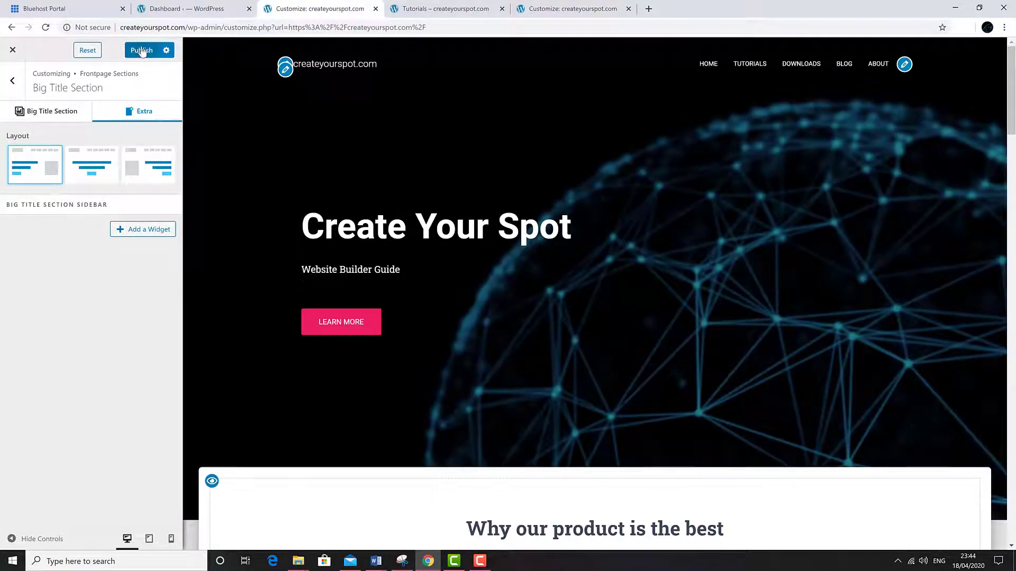
click(141, 51)
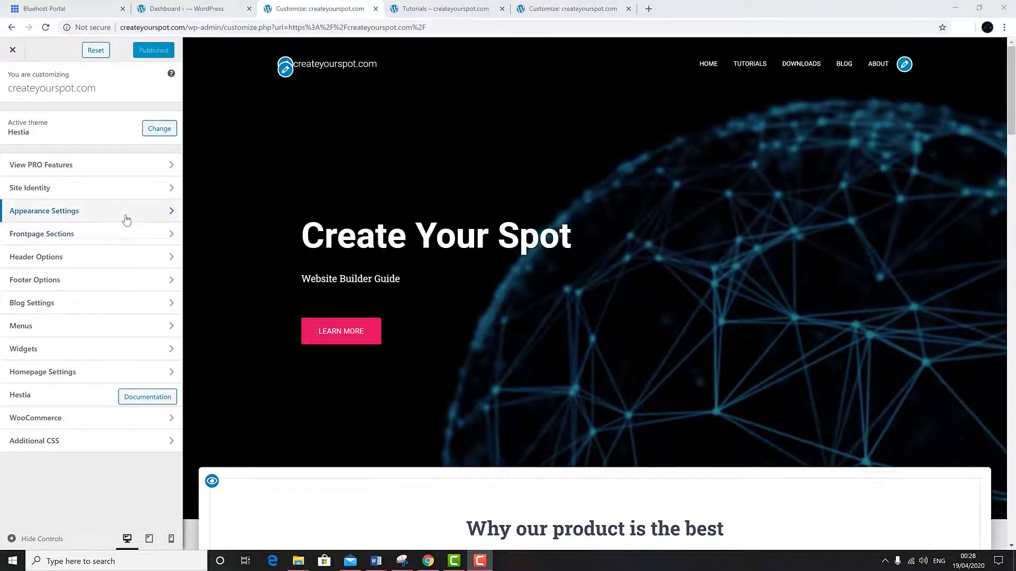
- Change the site's accent colour to red in the Appearance colour settings
click(126, 219)
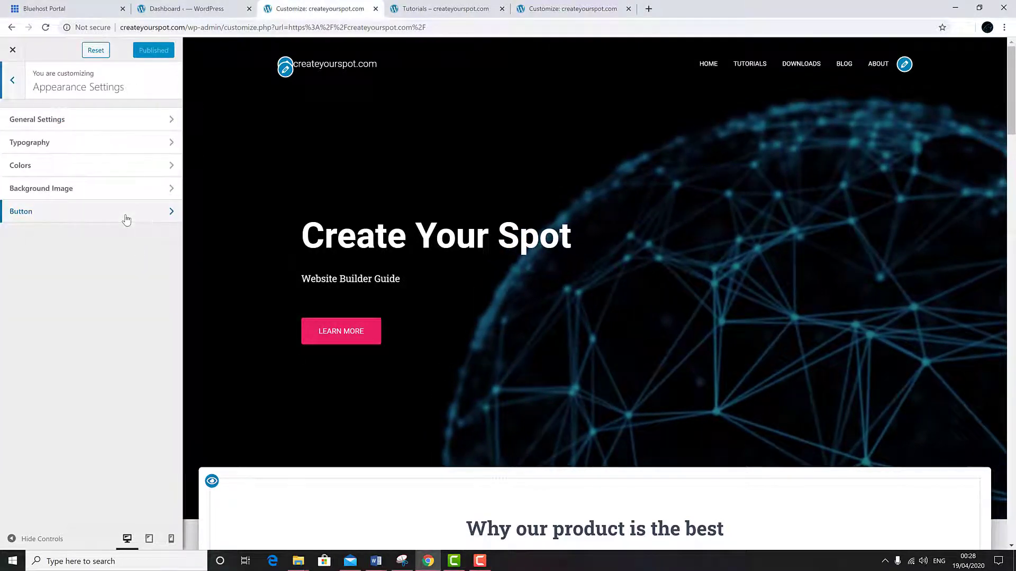
click(149, 165)
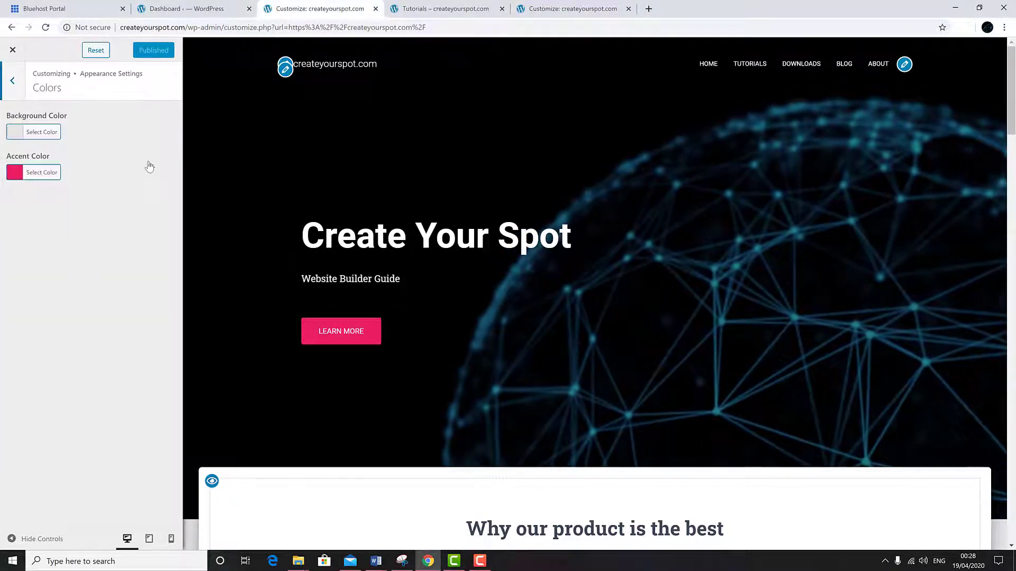
click(46, 176)
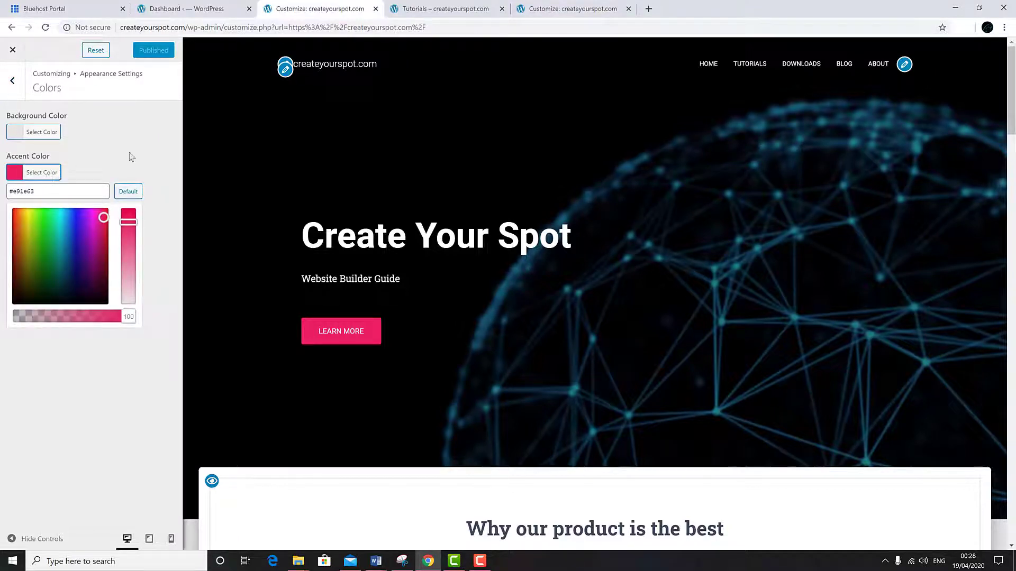
click(12, 225)
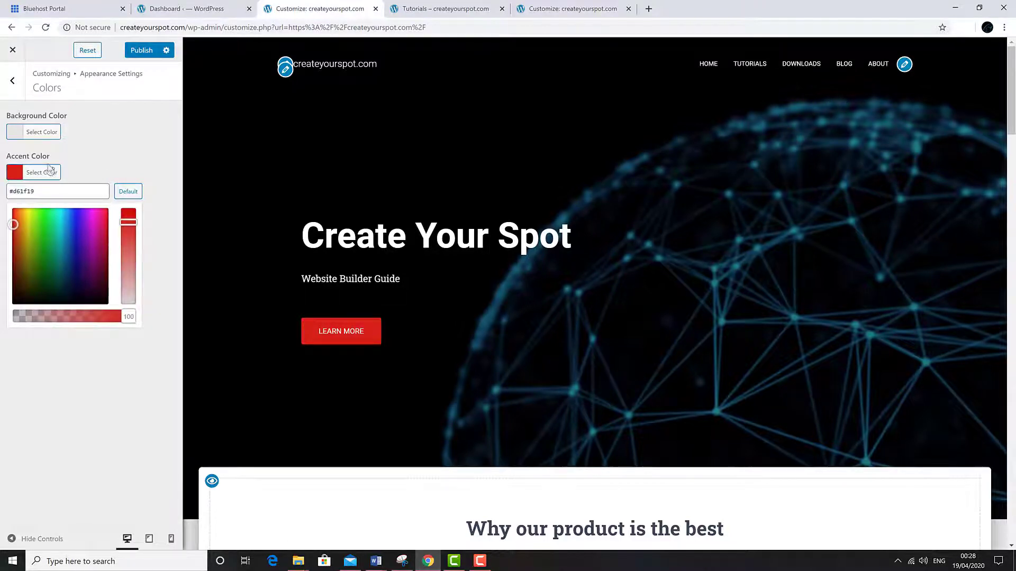
click(12, 81)
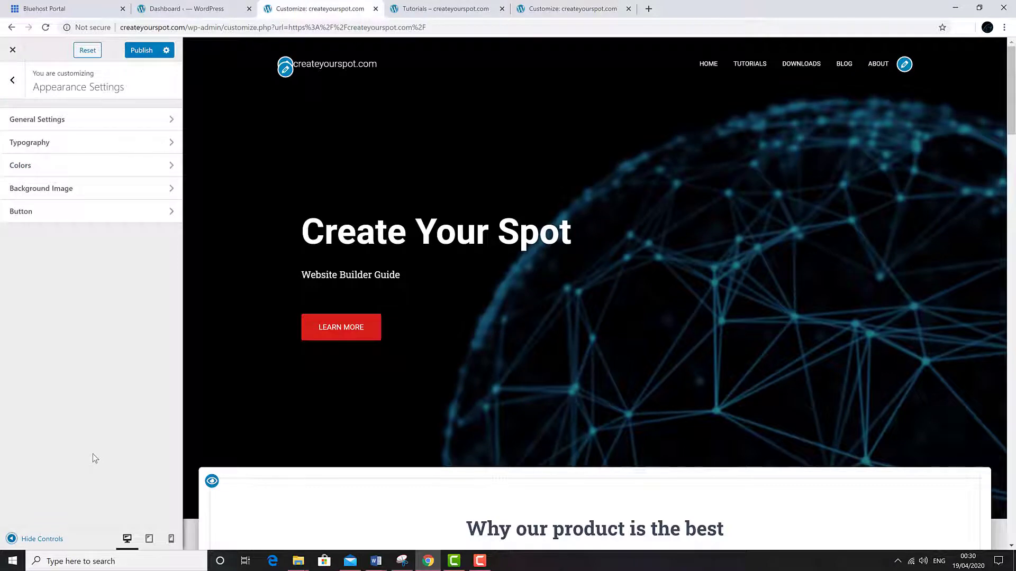
- Preview the site at full width, scrolling down and back up to the hero
click(21, 539)
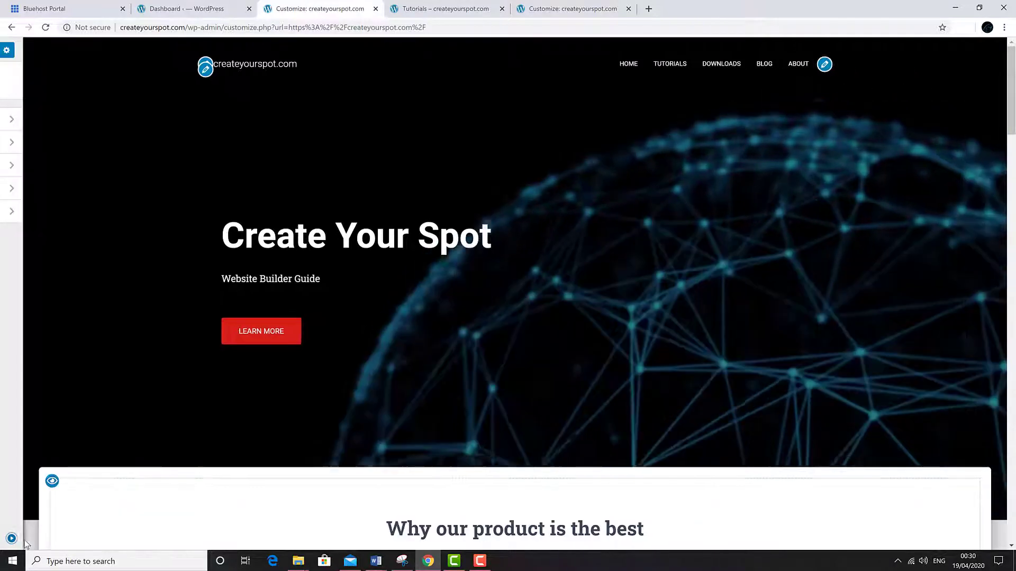
scroll(90, 395, down, 15)
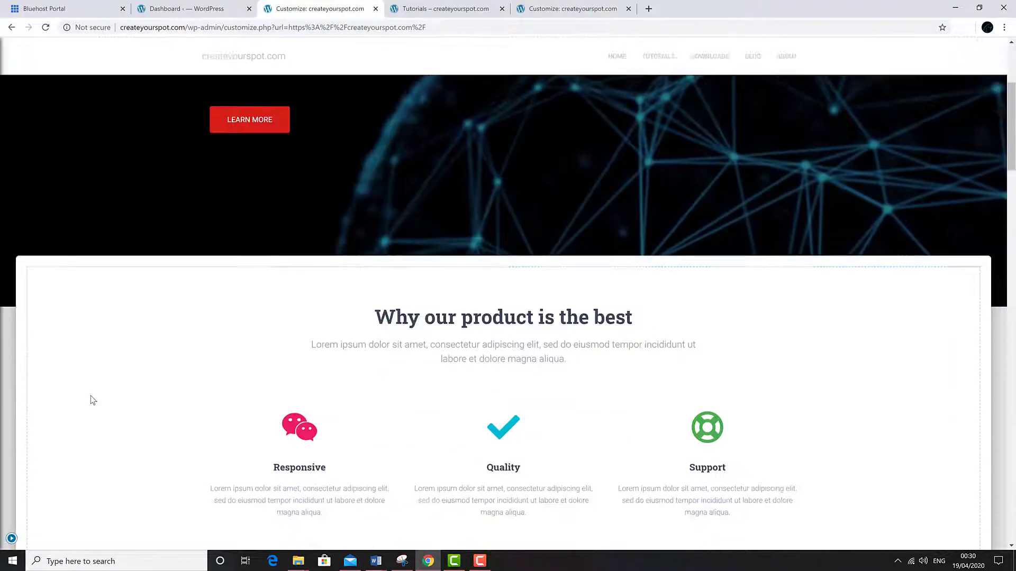
scroll(90, 396, down, 20)
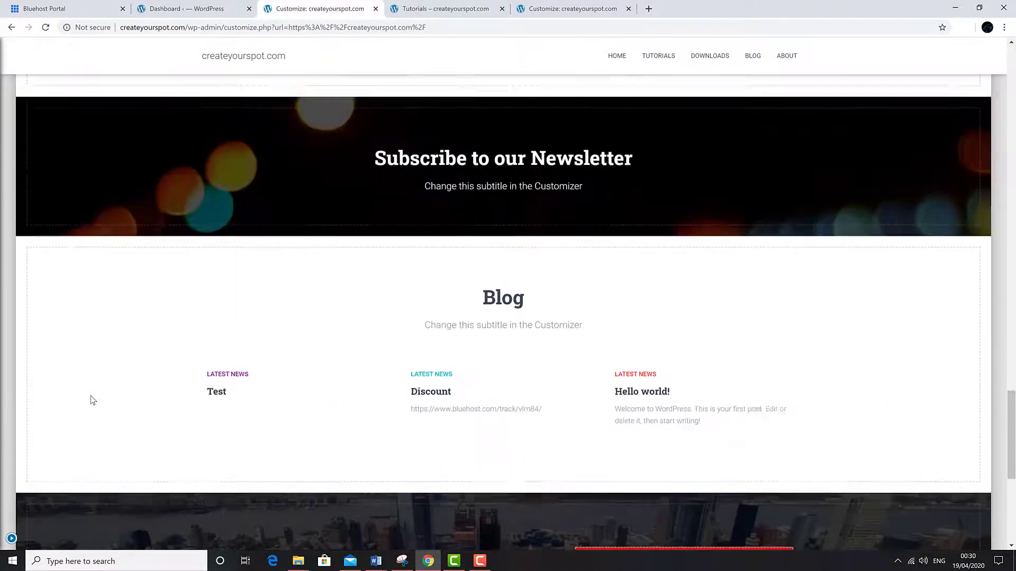
scroll(90, 395, up, 12)
scroll(91, 400, up, 20)
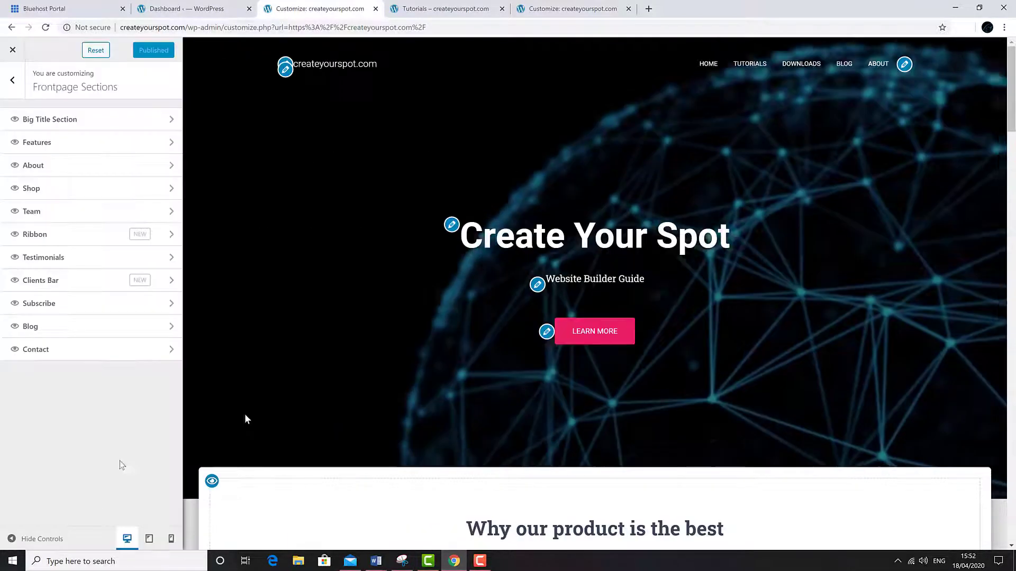
- Retitle Features 'The best online tutorial to help you create your own spot on the web'
scroll(318, 322, down, 3)
scroll(319, 320, down, 1)
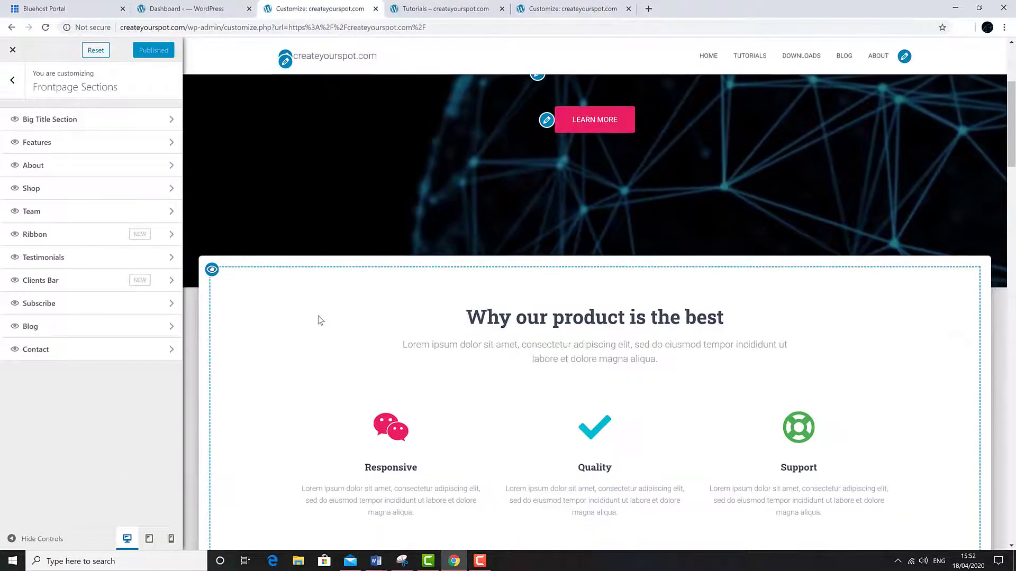
scroll(319, 320, down, 1)
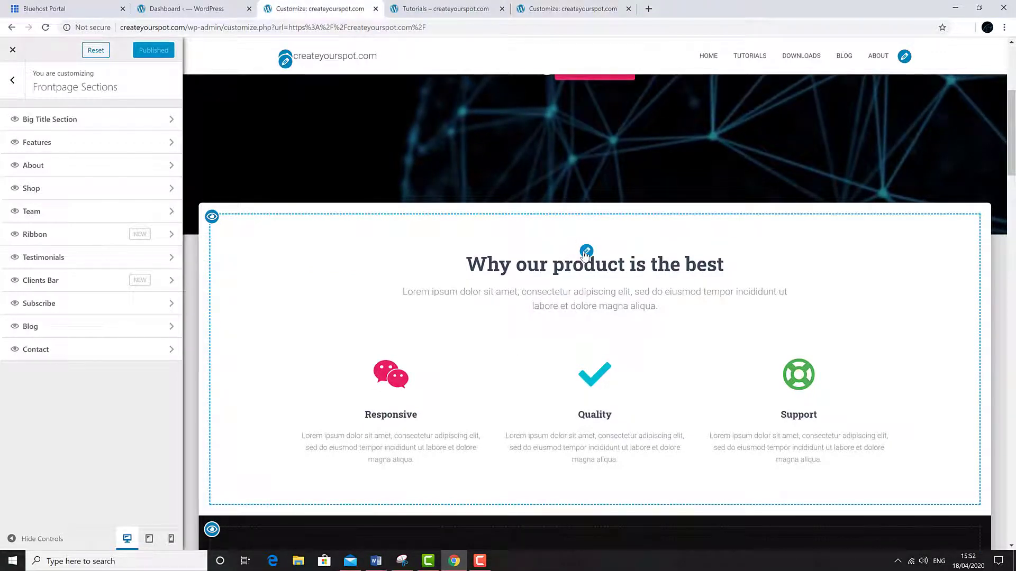
click(585, 253)
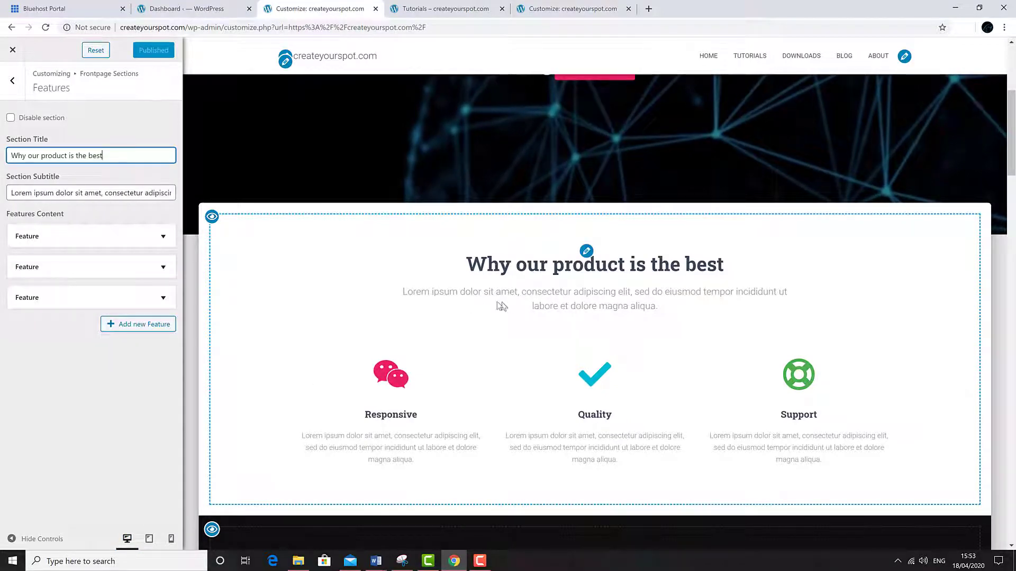
triple_click(118, 152)
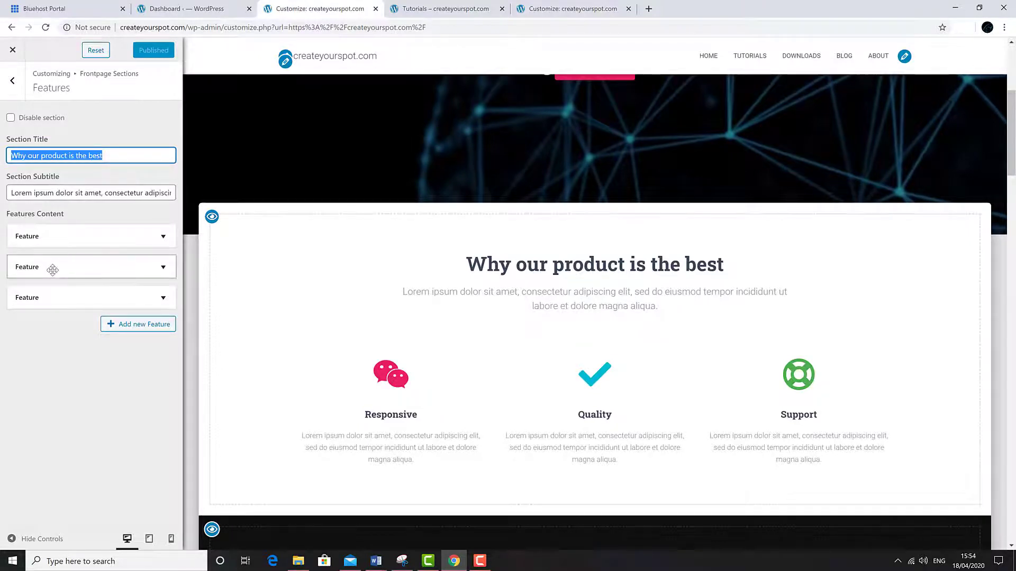
text(The best online tutorial)
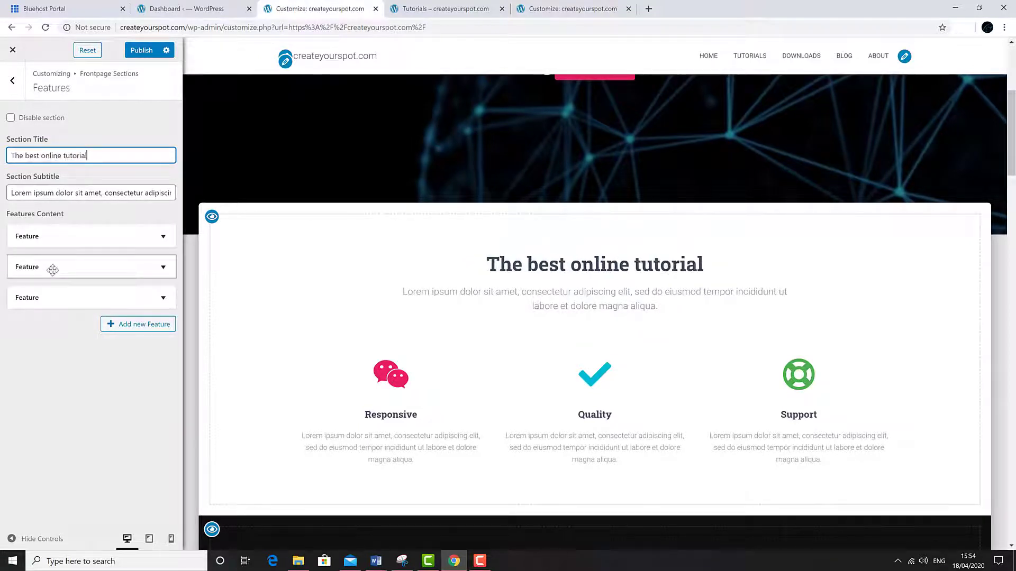
text( to help you create your own spot on the web)
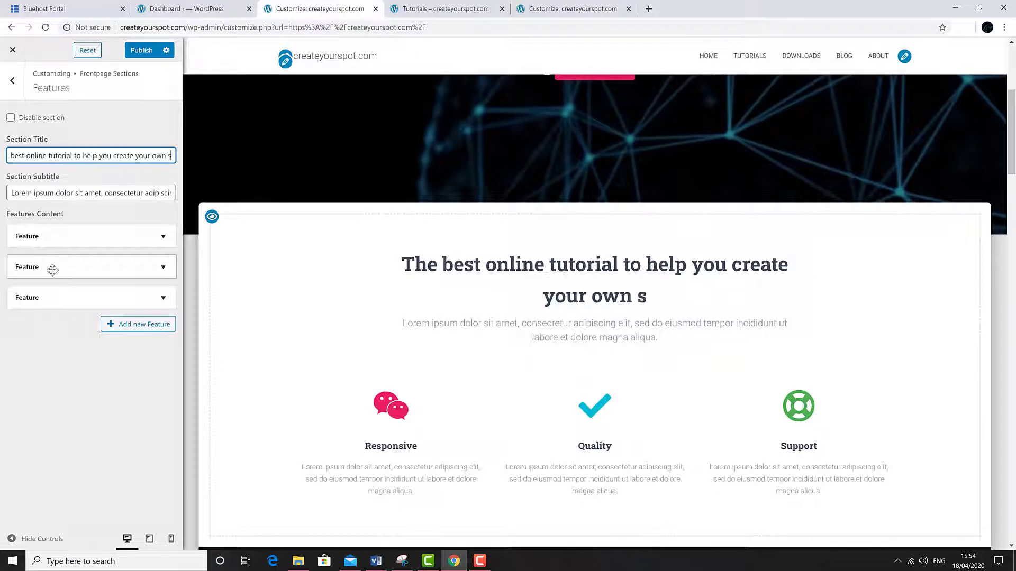
- Replace the lorem subtitle with 'Easy step by step guide for complete beginners'
triple_click(33, 193)
text(Ste)
key(BackSpace)
key(BackSpace)
key(BackSpace)
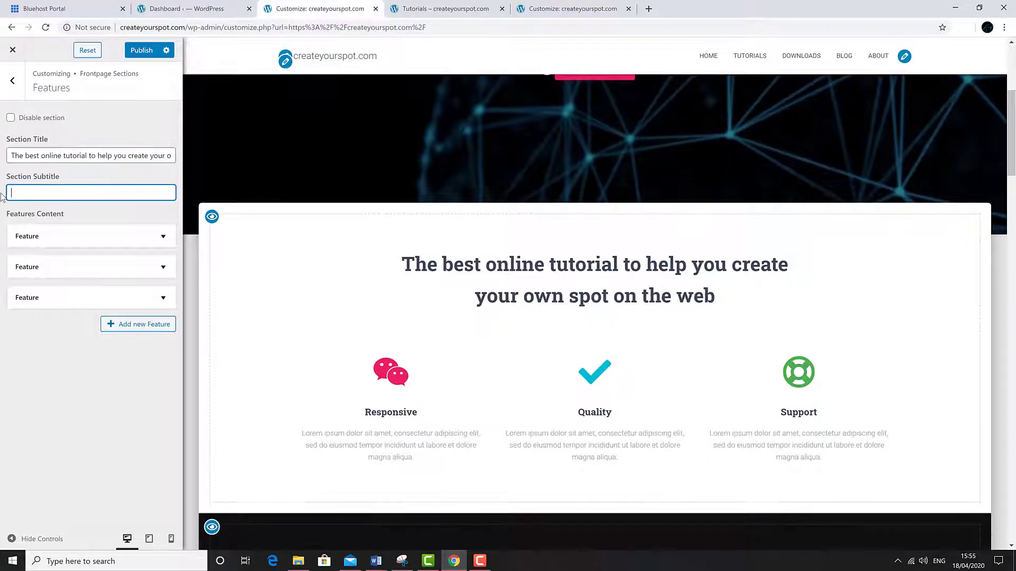
text(Easy step by step guide for )
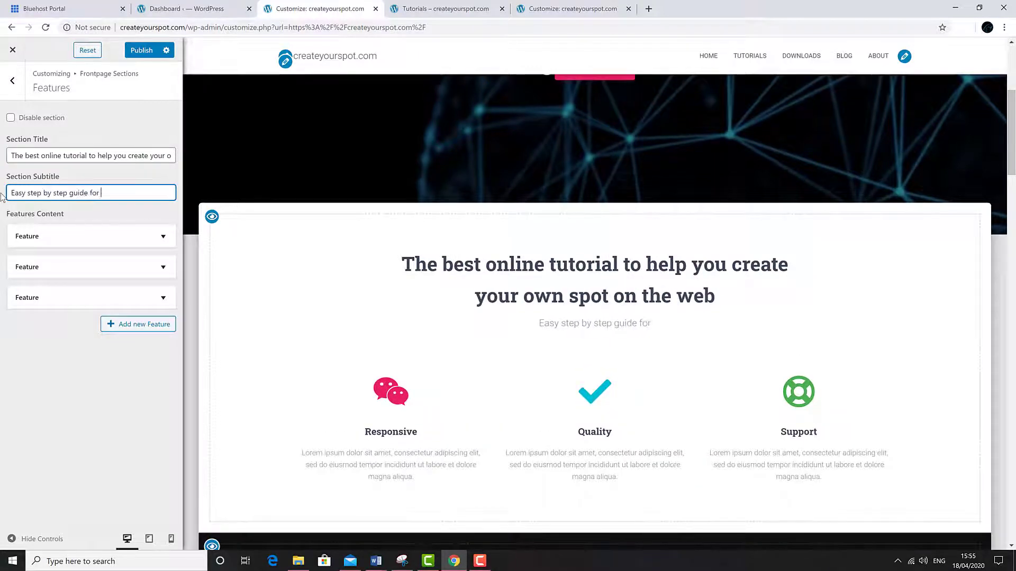
text(complete beginners)
scroll(364, 233, down, 2)
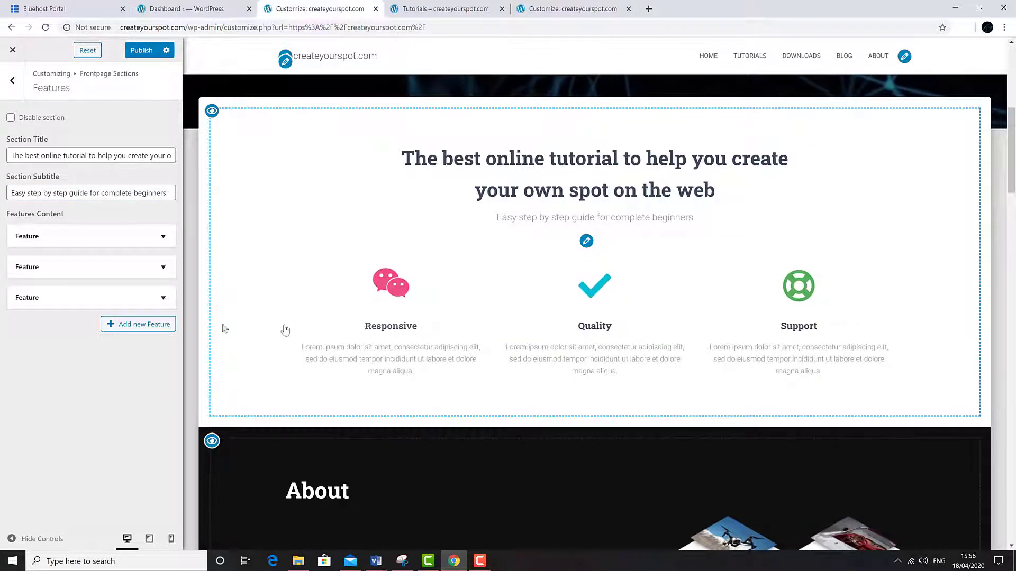
- Make the first feature a red YouTube Video Tutorials item with a pasted description
click(162, 237)
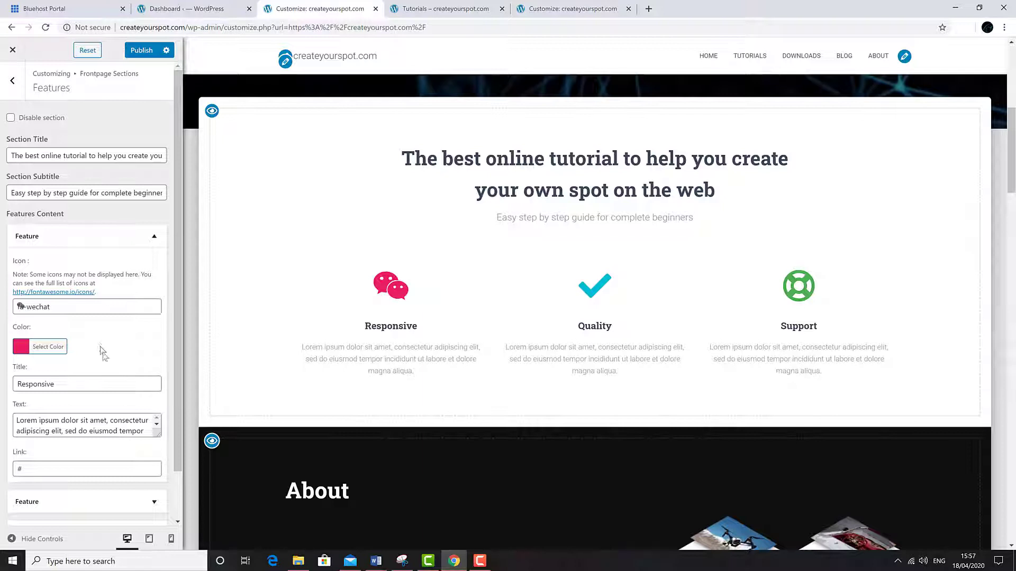
click(105, 309)
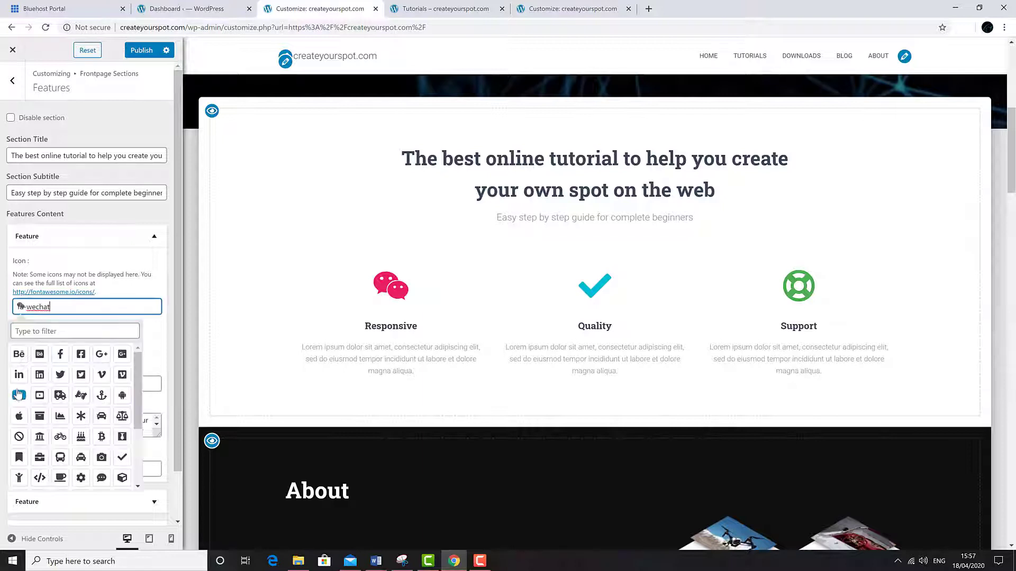
click(19, 394)
click(48, 347)
click(16, 395)
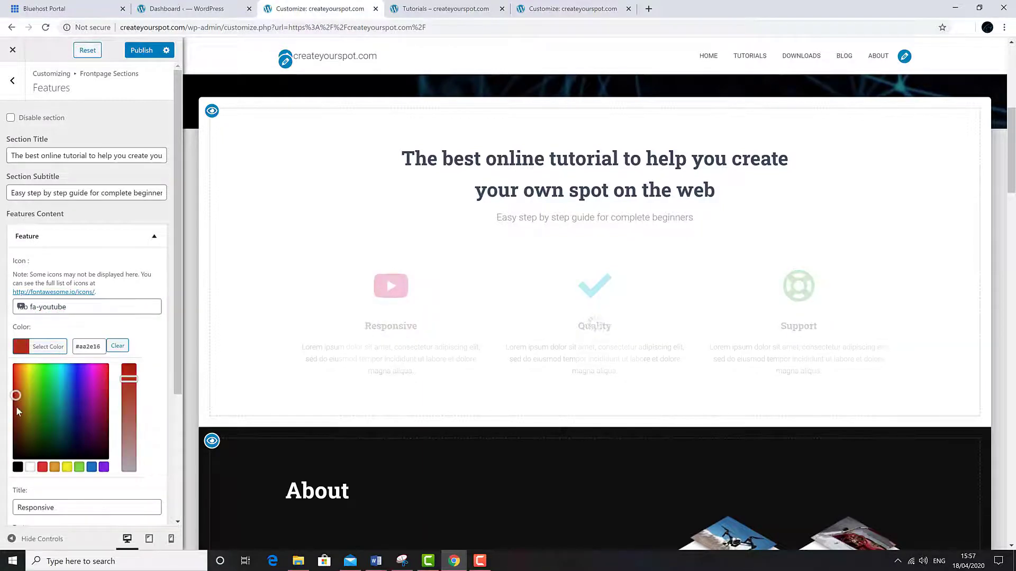
scroll(152, 405, down, 3)
drag(69, 333, 6, 353)
text(Video Tutorials)
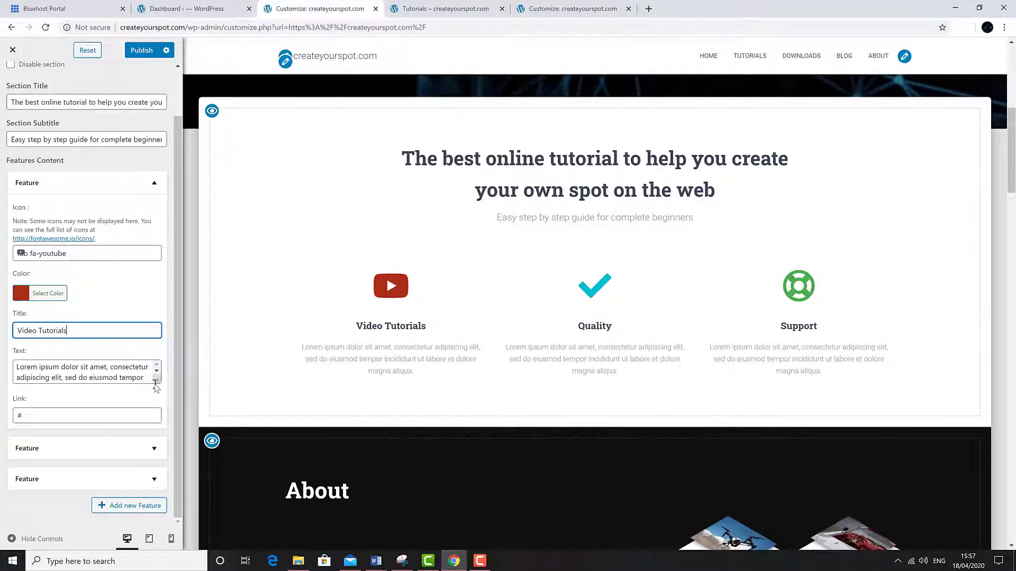
drag(157, 385, 159, 409)
key(ctrl+a)
text(Large variety of video tutorials to help you get started with your business.)
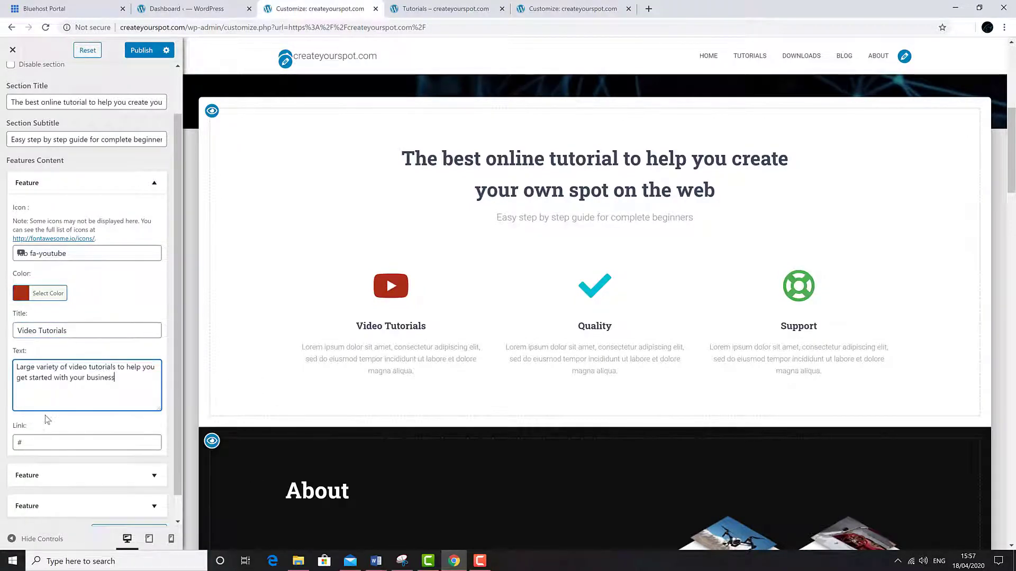
drag(179, 311, 179, 307)
click(155, 187)
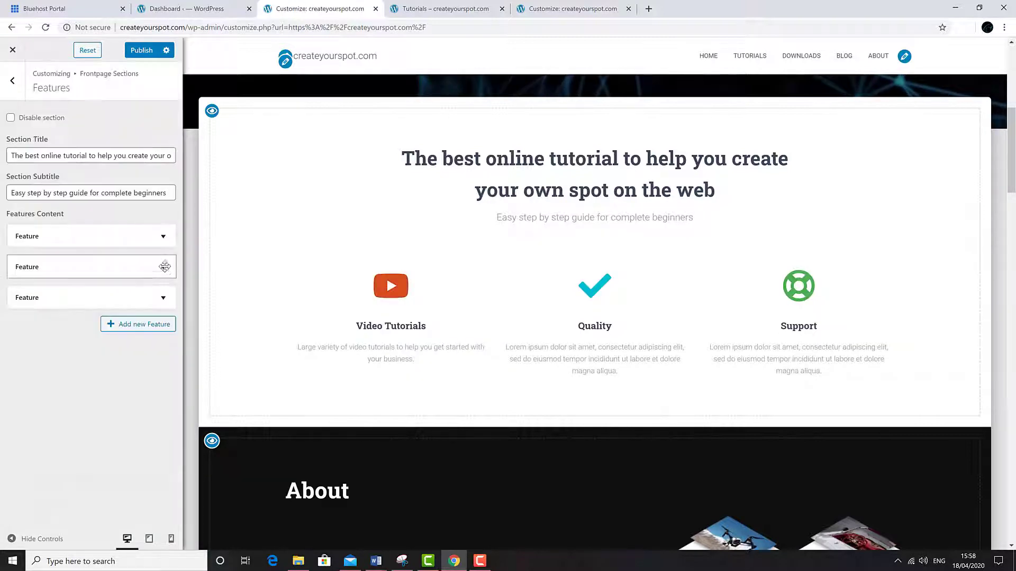
- Colour the second Quality feature green and replace its placeholder description
click(160, 267)
click(47, 377)
click(46, 440)
click(154, 267)
click(154, 267)
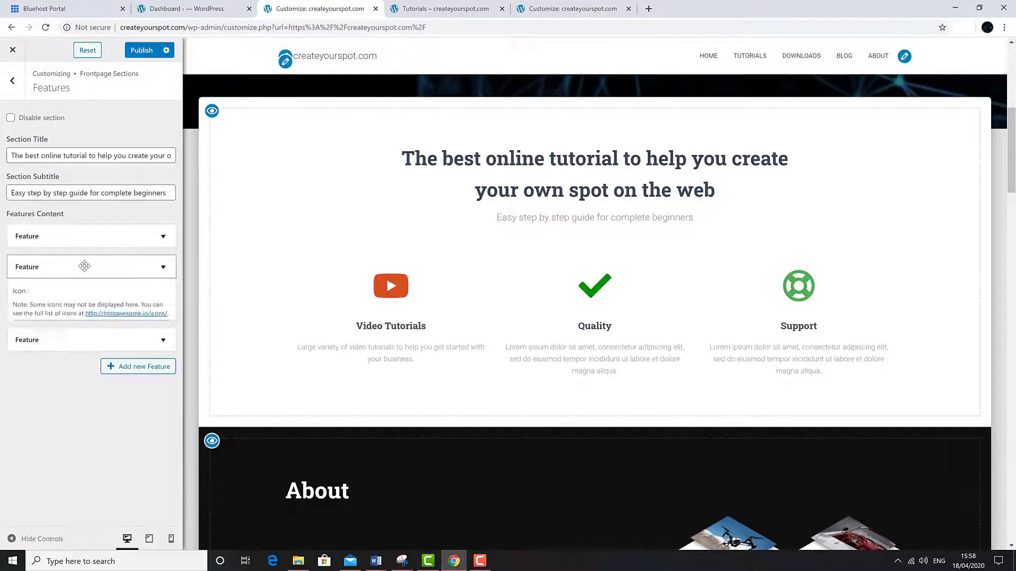
drag(179, 406, 179, 445)
drag(159, 420, 161, 448)
drag(48, 438, 18, 406)
right_click(19, 409)
click(53, 298)
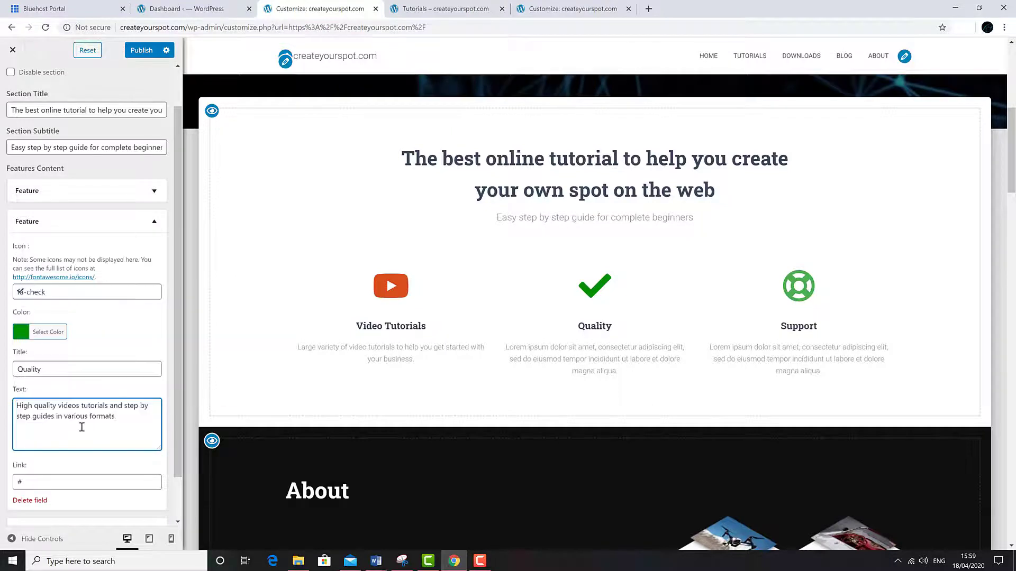
scroll(168, 281, up, 1)
click(154, 267)
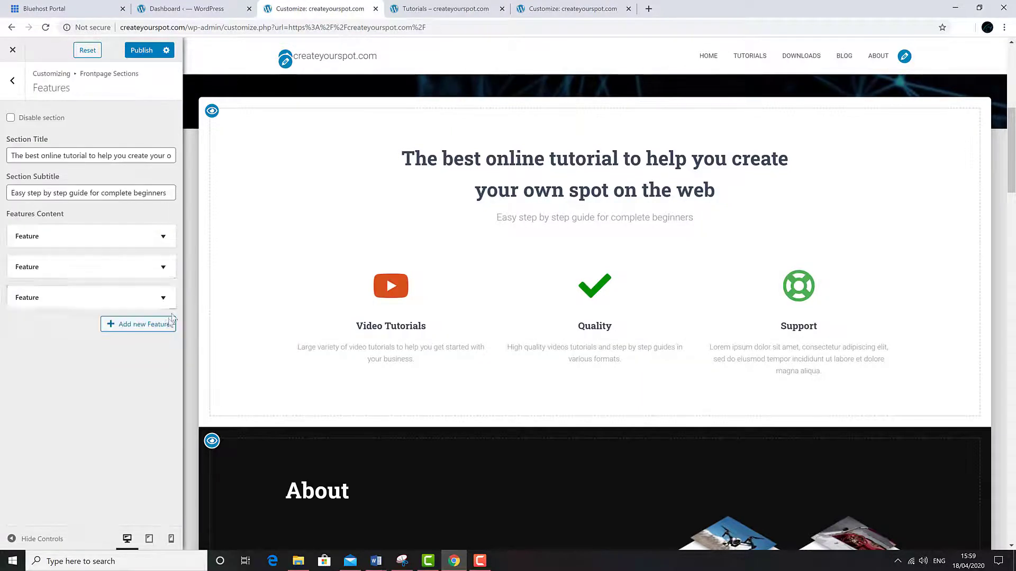
- Give the third feature the WordPress icon and retitle it 'Wordpress Support'
click(154, 298)
click(88, 368)
click(75, 389)
text(word)
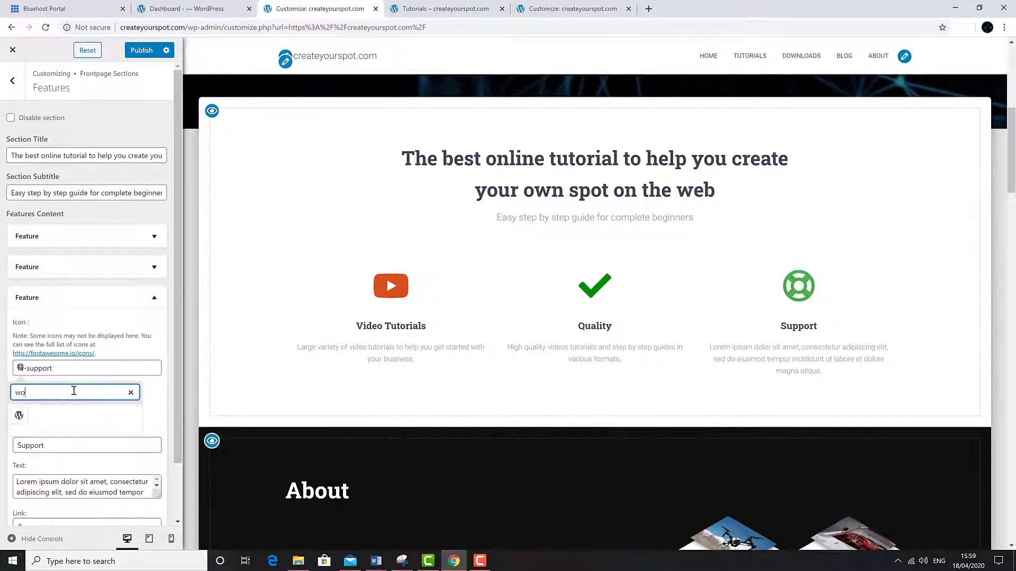
click(19, 417)
click(18, 445)
text(wordpres)
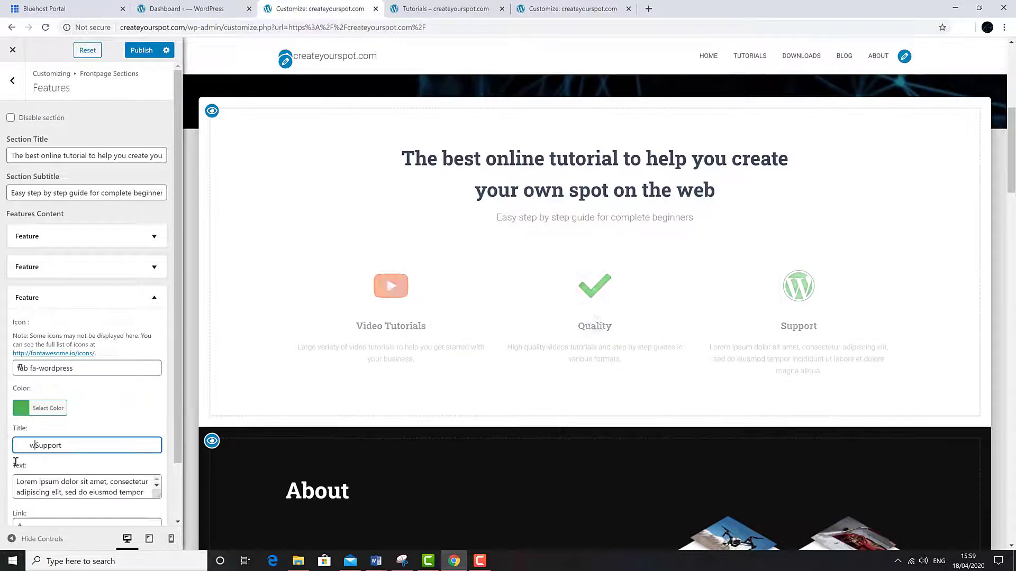
text(s)
key(BackSpace)
key(BackSpace)
key(BackSpace)
key(BackSpace)
key(BackSpace)
key(BackSpace)
key(BackSpace)
key(BackSpace)
key(BackSpace)
key(BackSpace)
key(BackSpace)
key(BackSpace)
key(BackSpace)
key(BackSpace)
key(BackSpace)
key(BackSpace)
text(Wordpress)
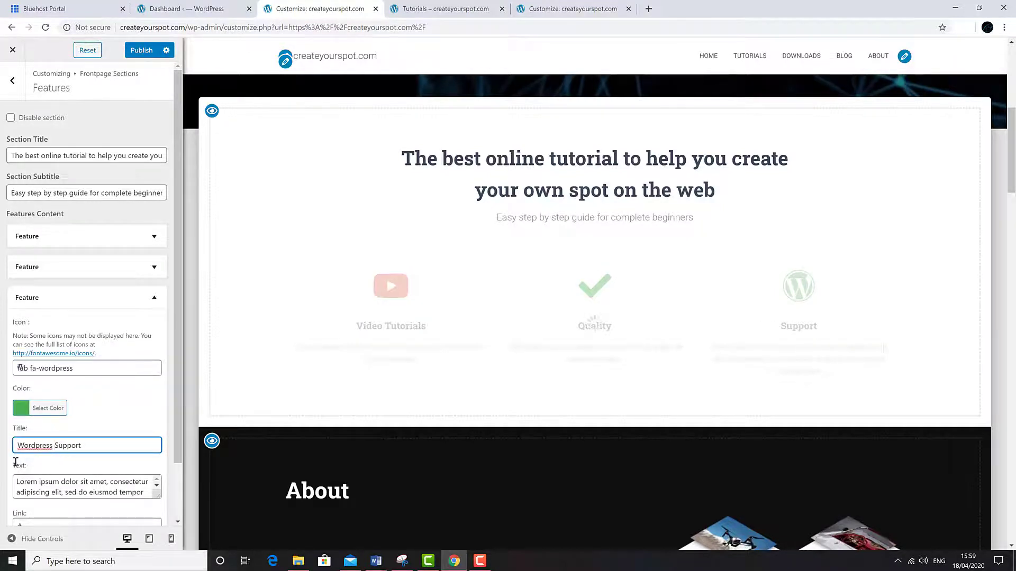
scroll(16, 462, down, 1)
- Colour the third feature blue and paste its new WordPress support description
click(47, 344)
click(91, 464)
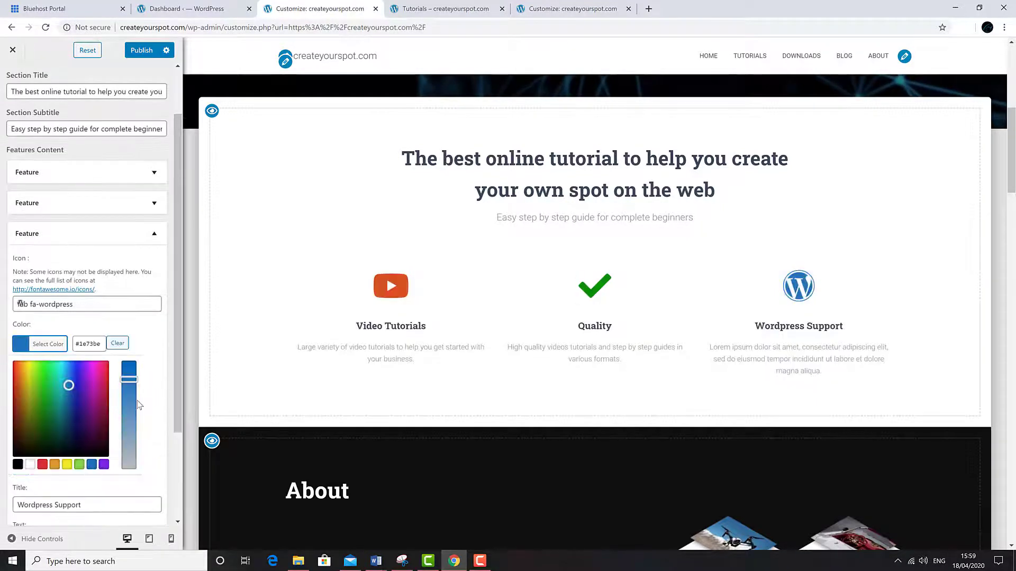
click(157, 234)
click(153, 298)
scroll(154, 328, down, 1)
drag(158, 436, 159, 459)
drag(42, 453, 18, 421)
text(Thousands of themes to accommodate any of your business ideas.)
click(154, 236)
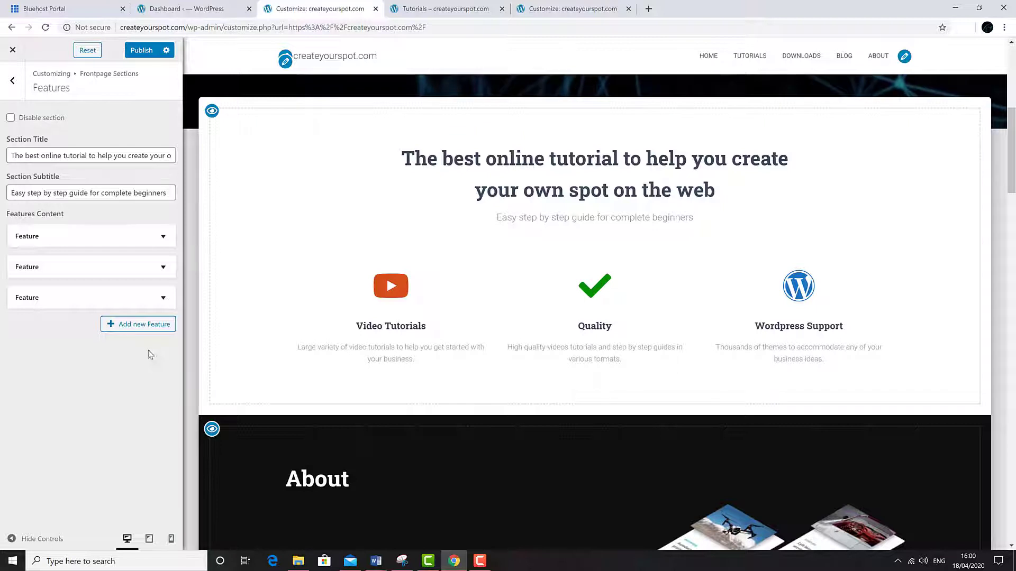
click(141, 332)
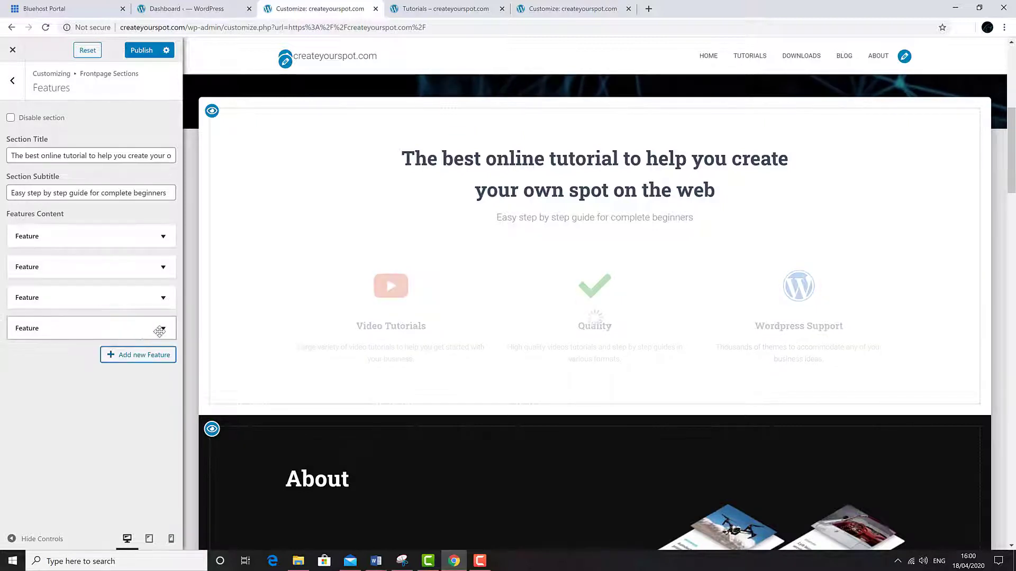
click(159, 332)
click(93, 397)
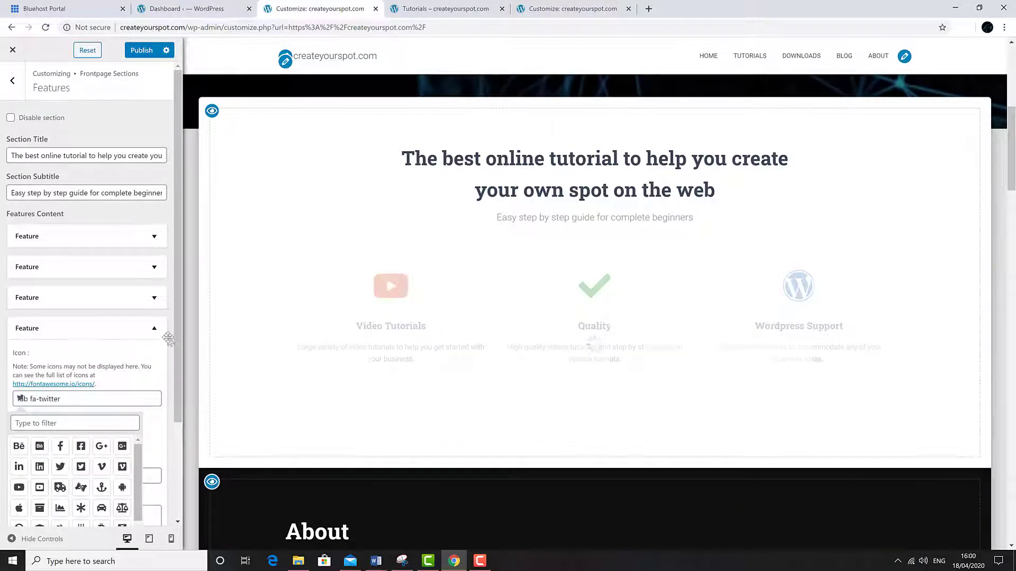
scroll(90, 402, down, 1)
click(90, 439)
text(New Feature)
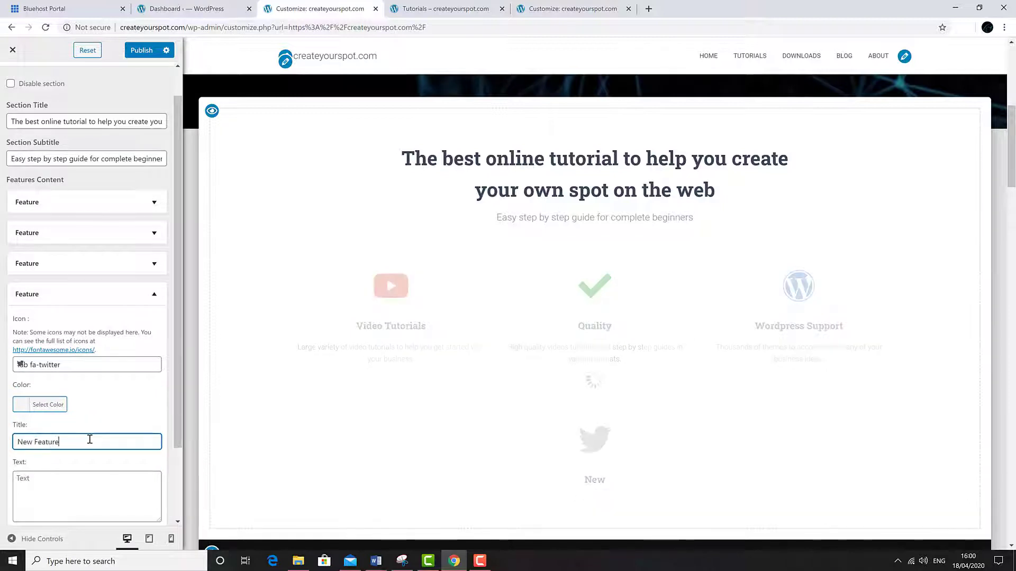
click(40, 405)
click(92, 524)
scroll(153, 234, down, 1)
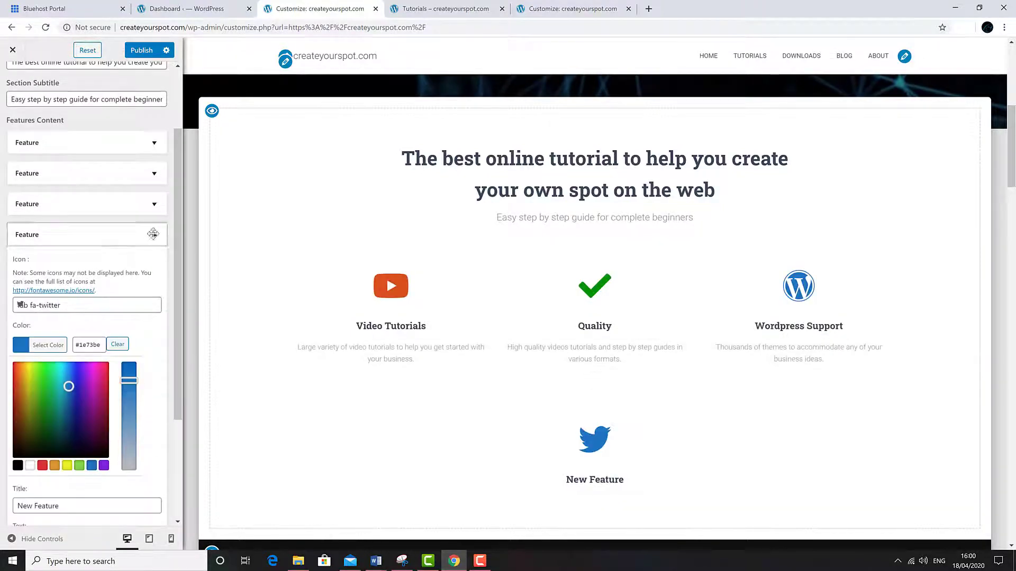
scroll(153, 234, up, 2)
click(132, 328)
click(158, 327)
drag(172, 391, 172, 489)
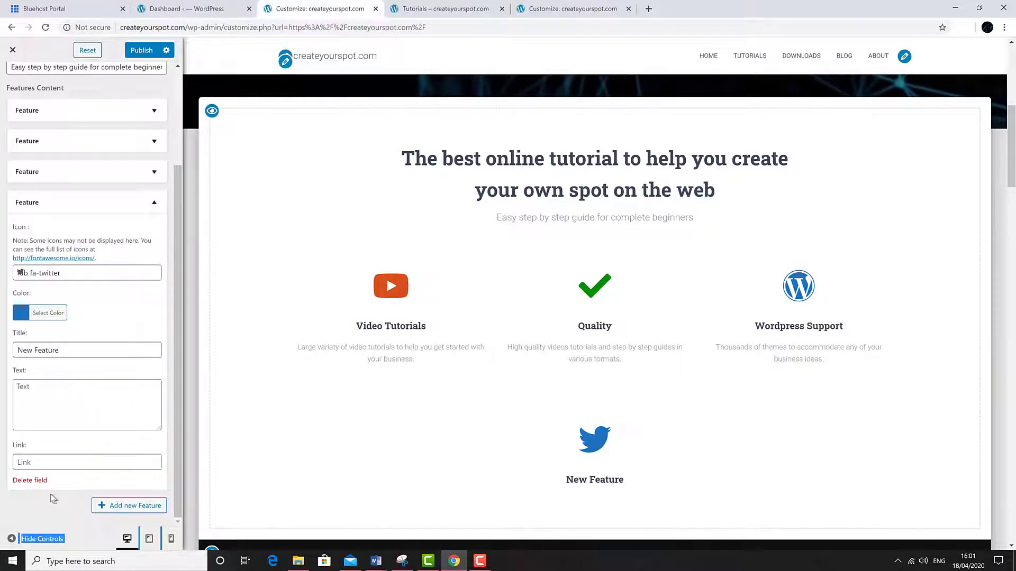
click(30, 480)
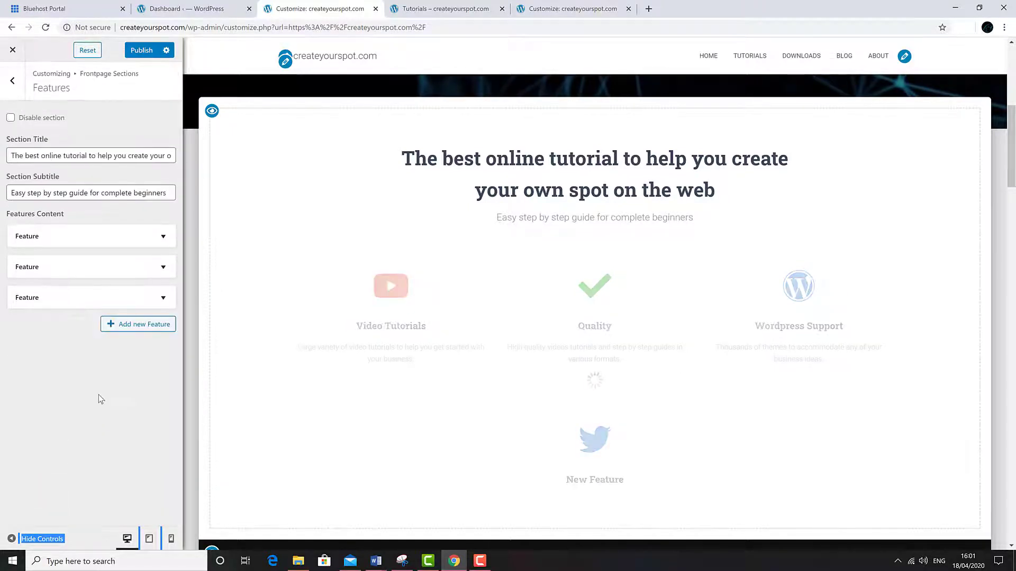
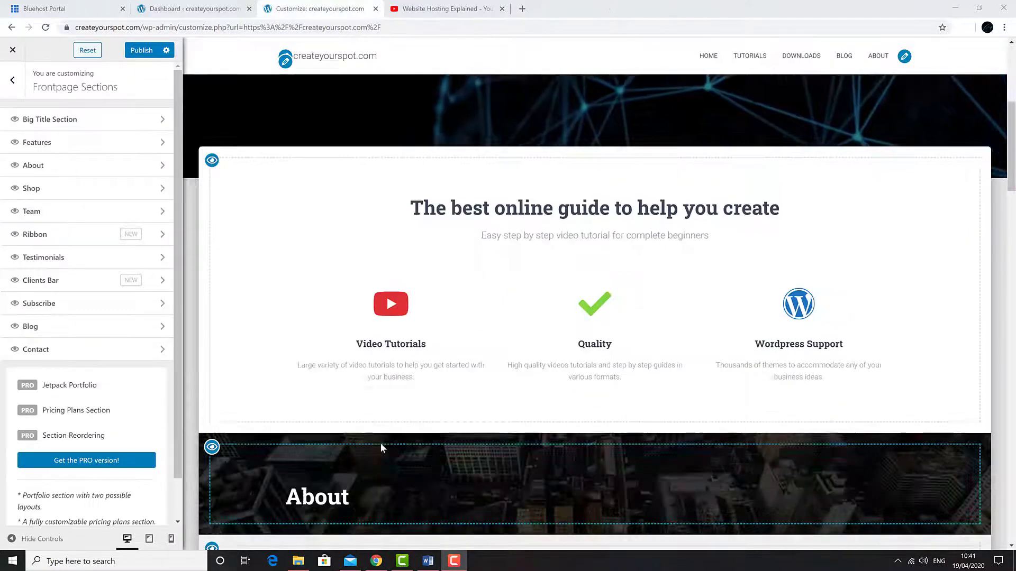
- Scroll the Customizer preview down to the front page's Meet our team section
scroll(379, 443, down, 3)
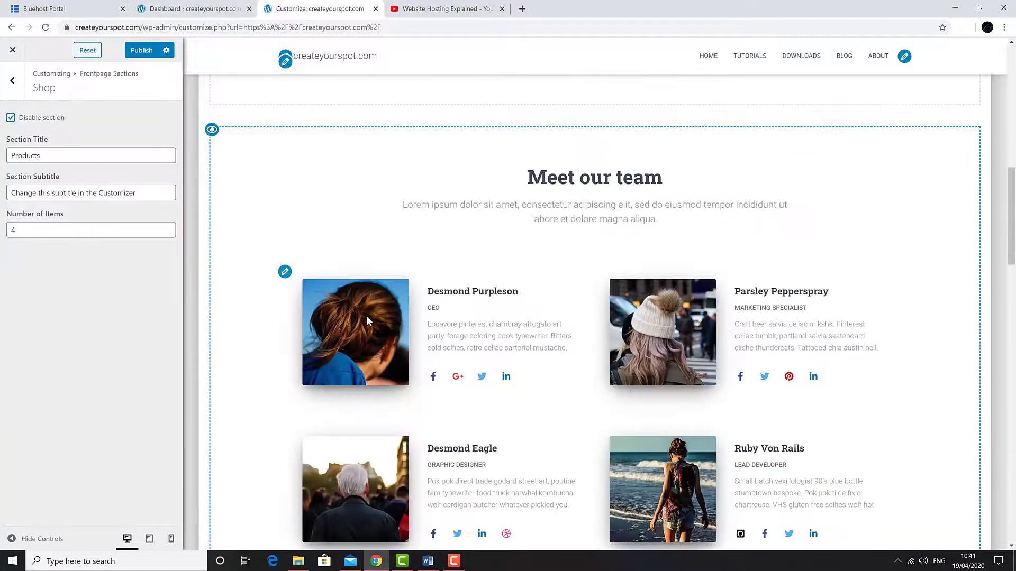
- Set the team subtitle to 'Our professional team will make sure you are getting the best service online'
click(285, 271)
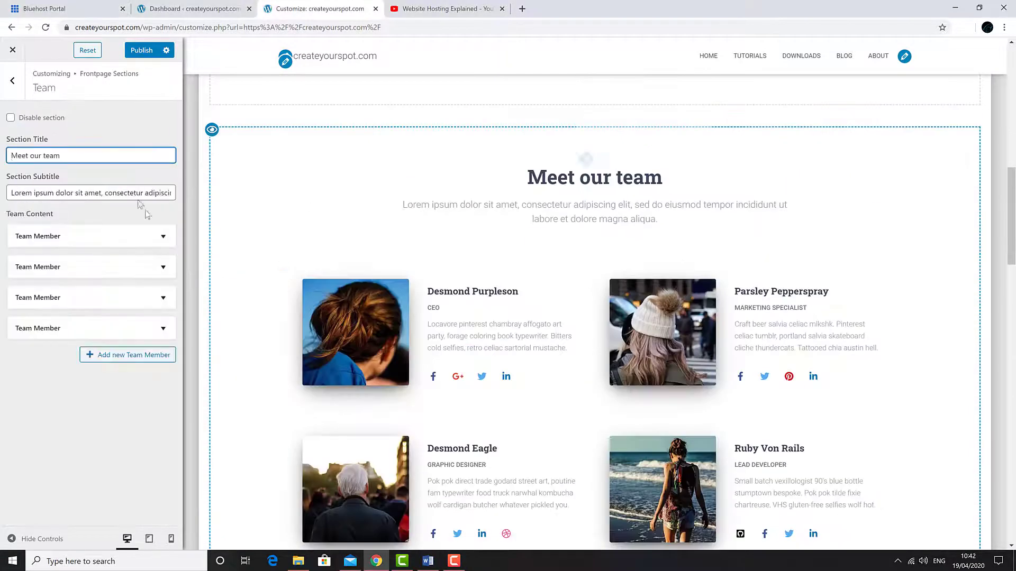
key(Tab)
text(Our proffesiona)
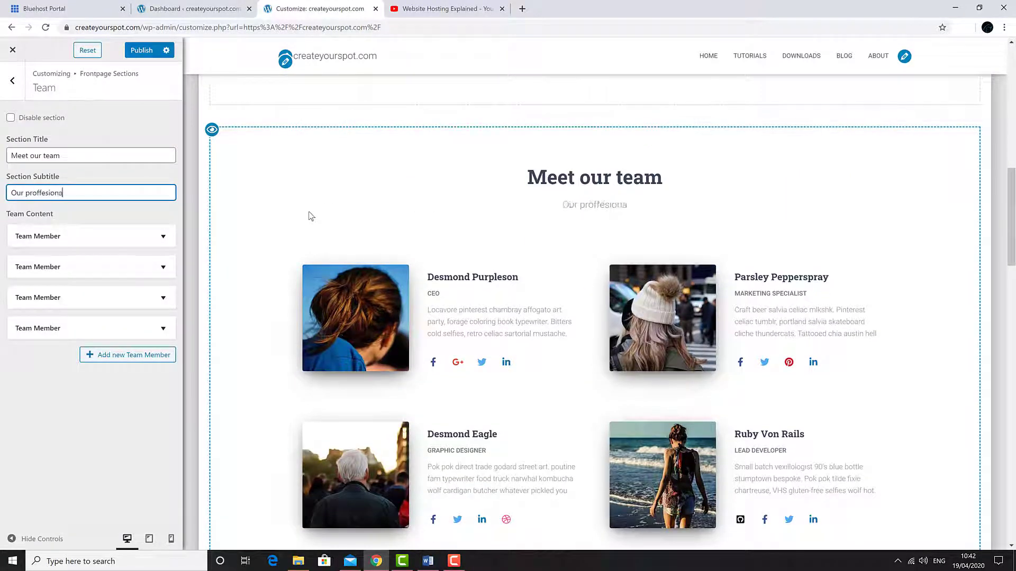
text(l team will make sure you)
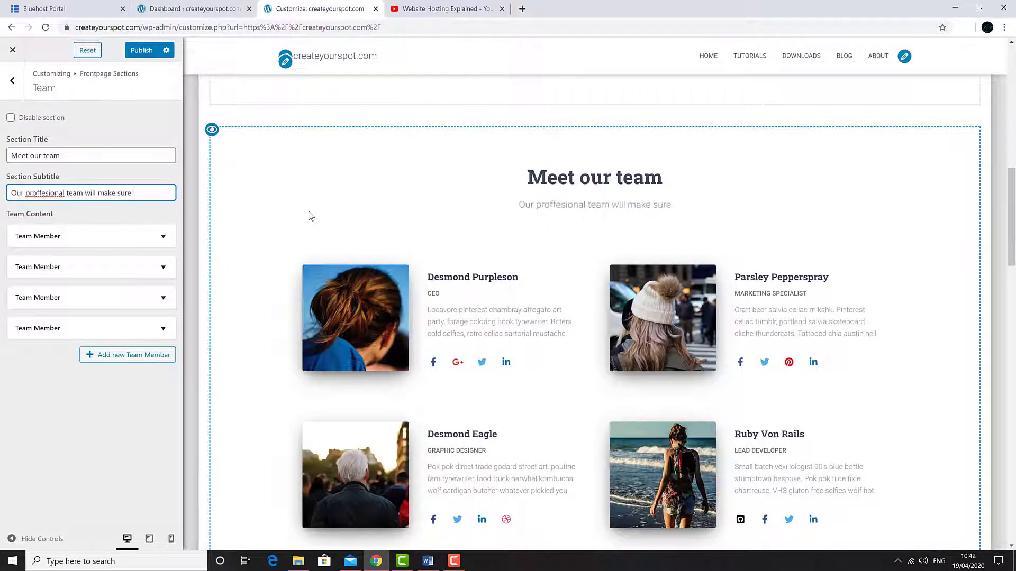
right_click(38, 197)
click(63, 206)
text(are g)
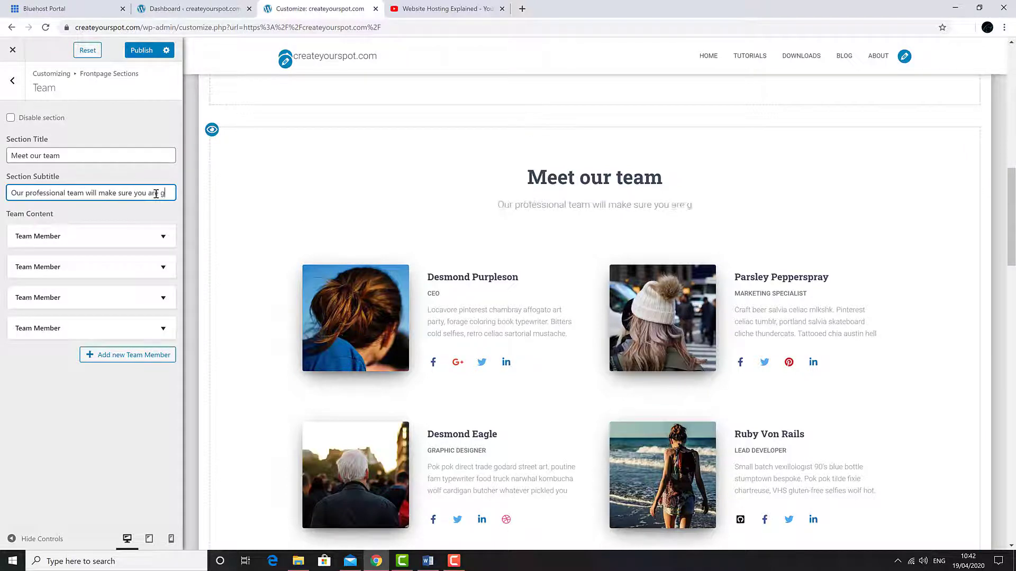
text(etting the best service online)
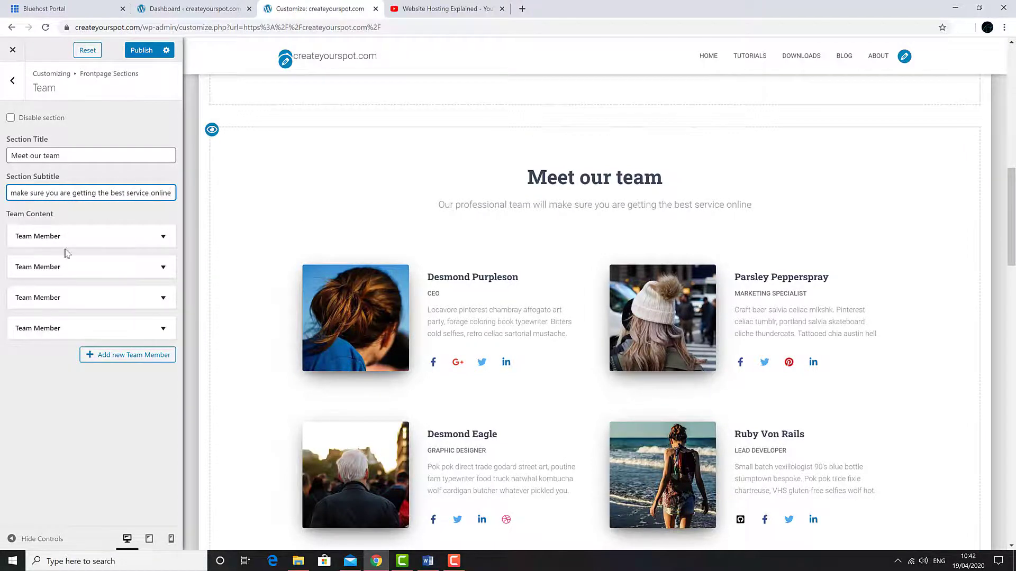
- Rename the first team member 'Paul', titled 'Senior developer', and paste in his new bio
click(131, 244)
drag(95, 334, 2, 345)
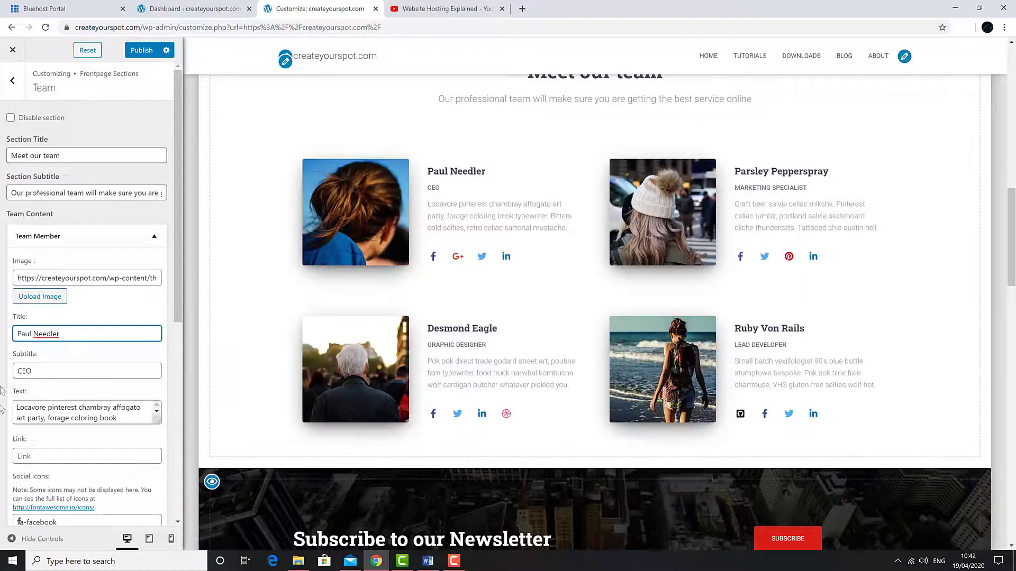
key(Tab)
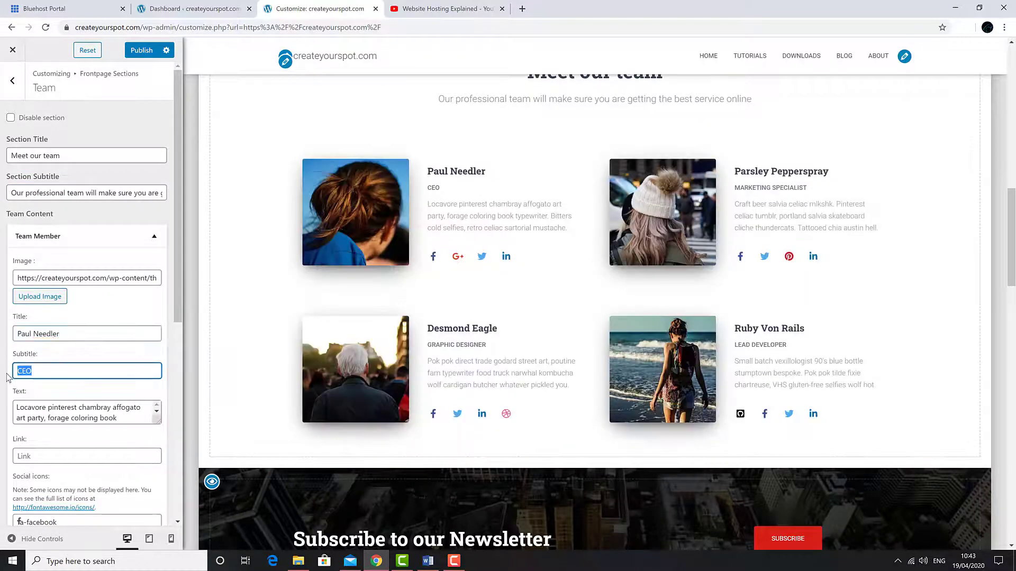
text(Senior develope)
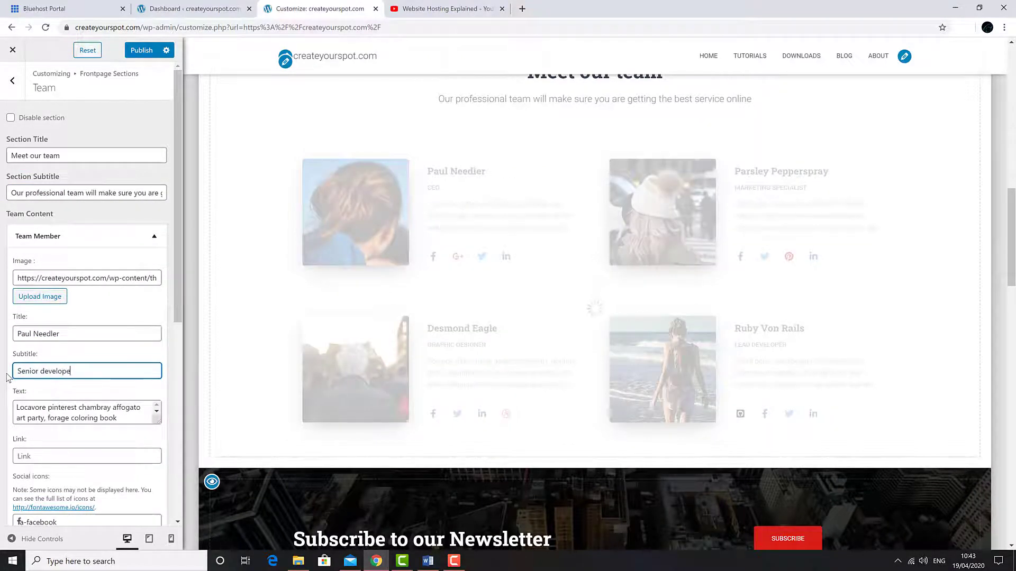
text(r)
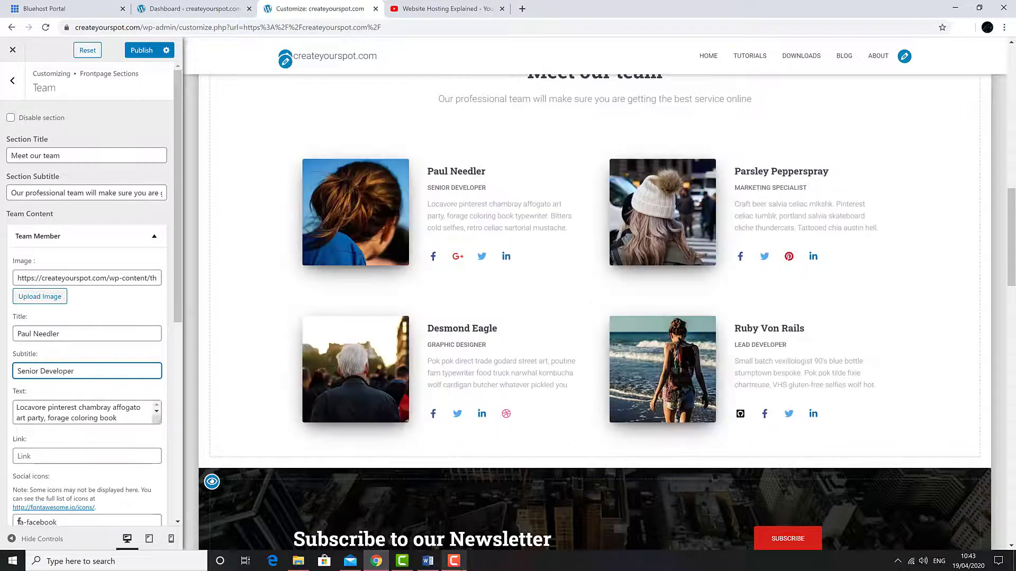
drag(158, 422, 158, 442)
drag(113, 440, 15, 410)
key(ctrl+v)
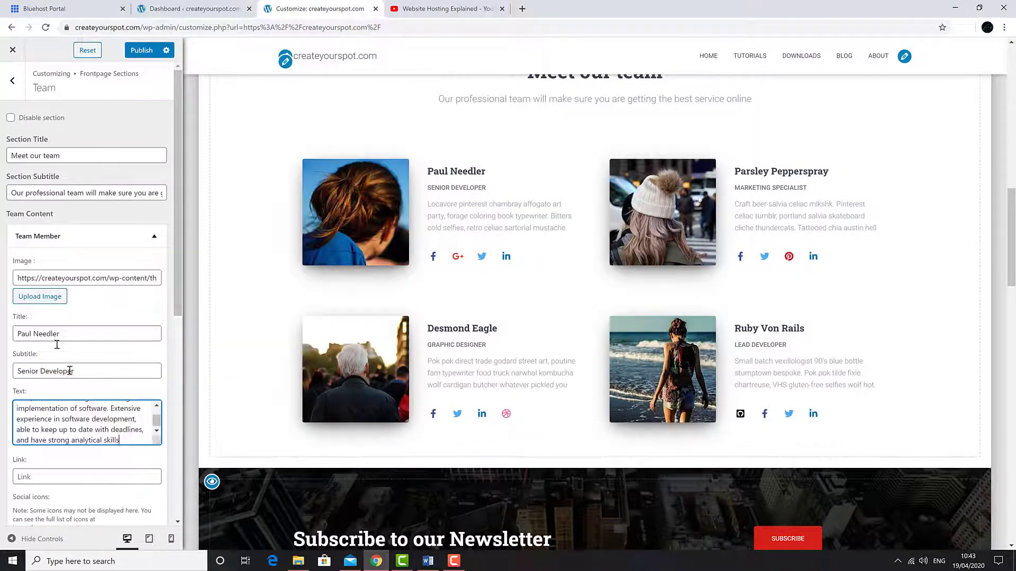
- Give the first team member the smiling man's portrait as his photo
scroll(85, 317, down, 1)
click(41, 258)
scroll(500, 284, down, 4)
click(243, 351)
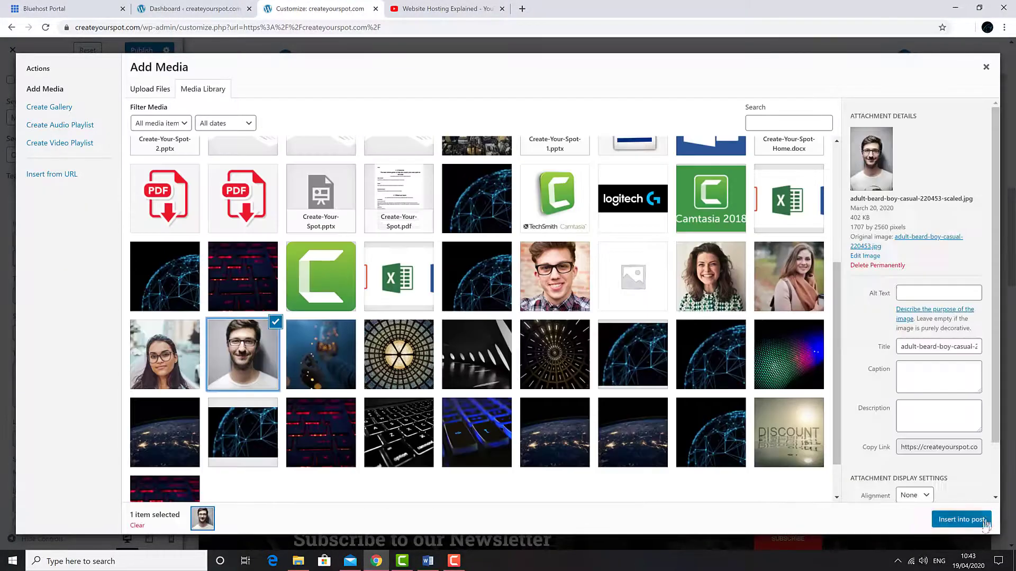
click(962, 519)
scroll(159, 286, down, 4)
scroll(158, 238, up, 4)
click(163, 197)
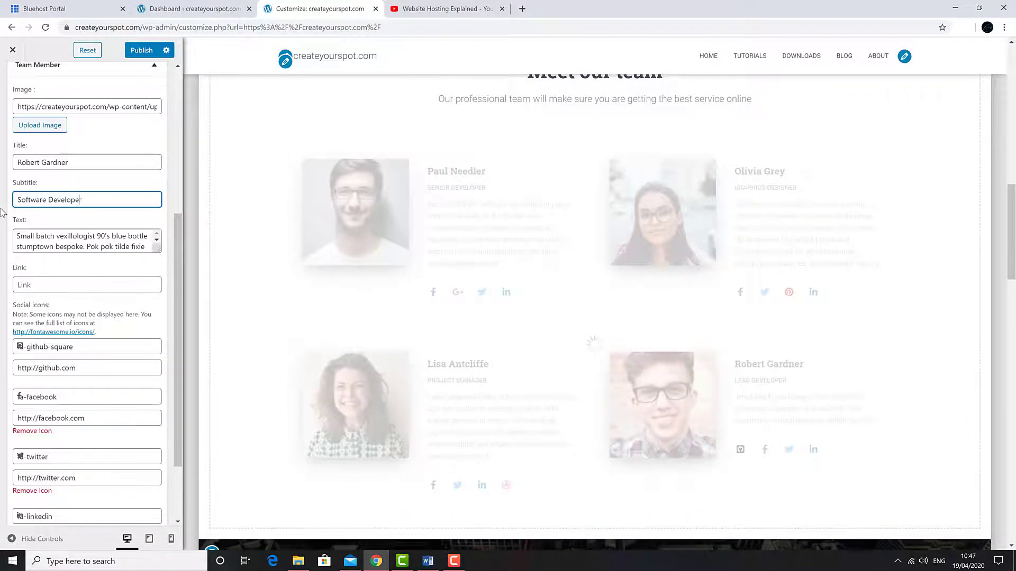
- Replace the fourth team member's bio with the pasted new text
text(re Developer)
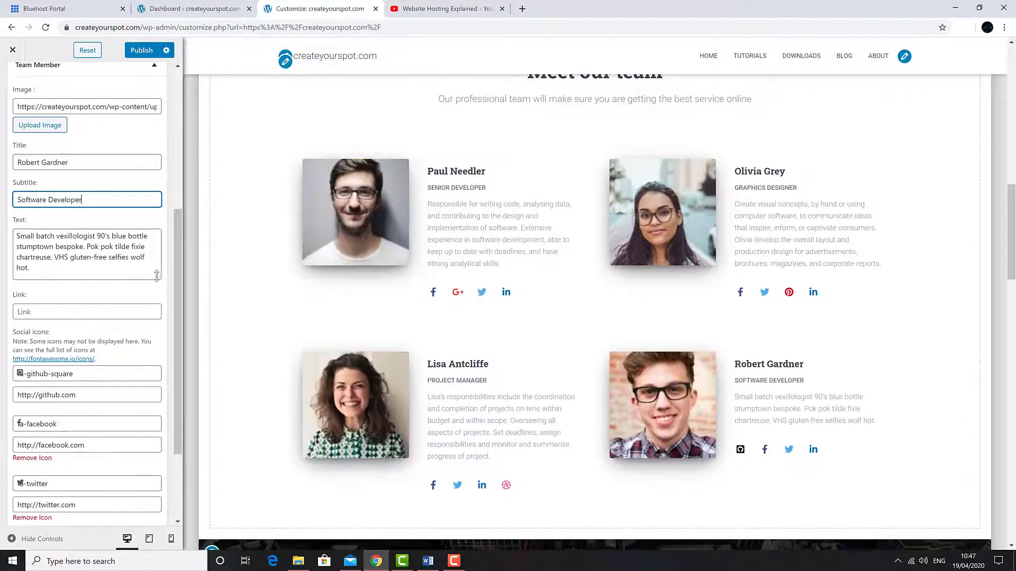
triple_click(80, 251)
right_click(143, 236)
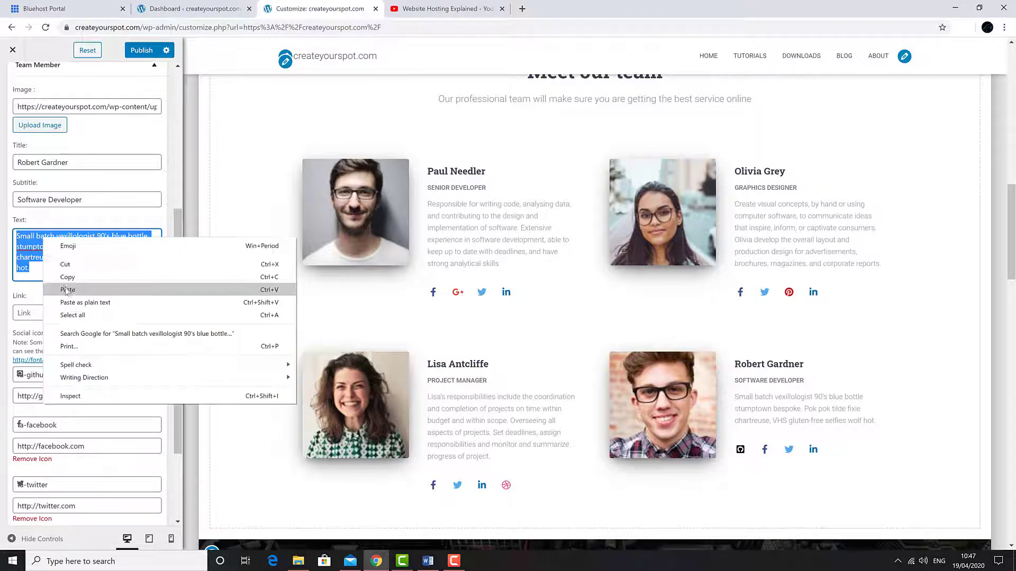
click(154, 288)
scroll(159, 254, up, 3)
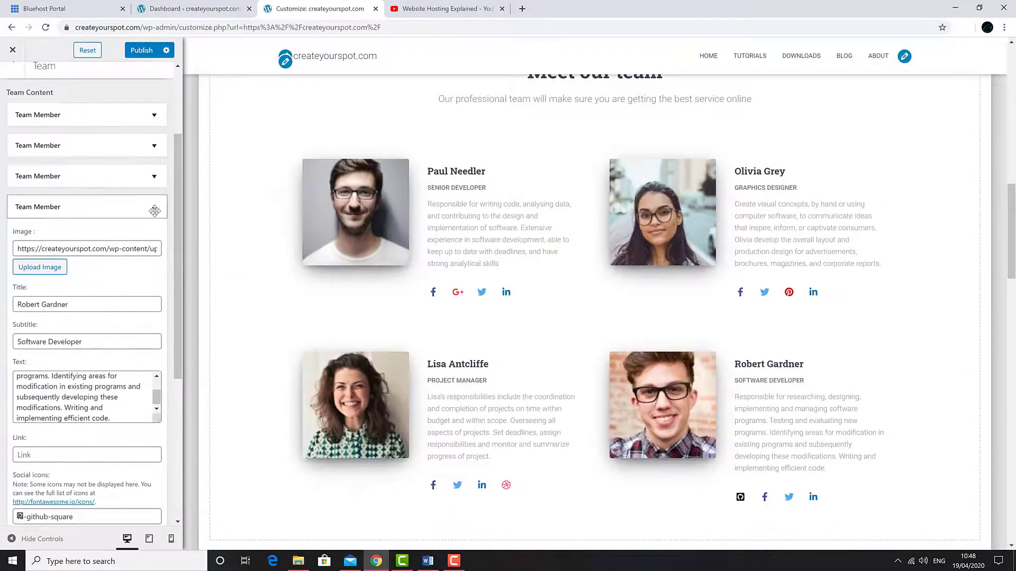
click(155, 205)
scroll(317, 265, down, 7)
click(277, 243)
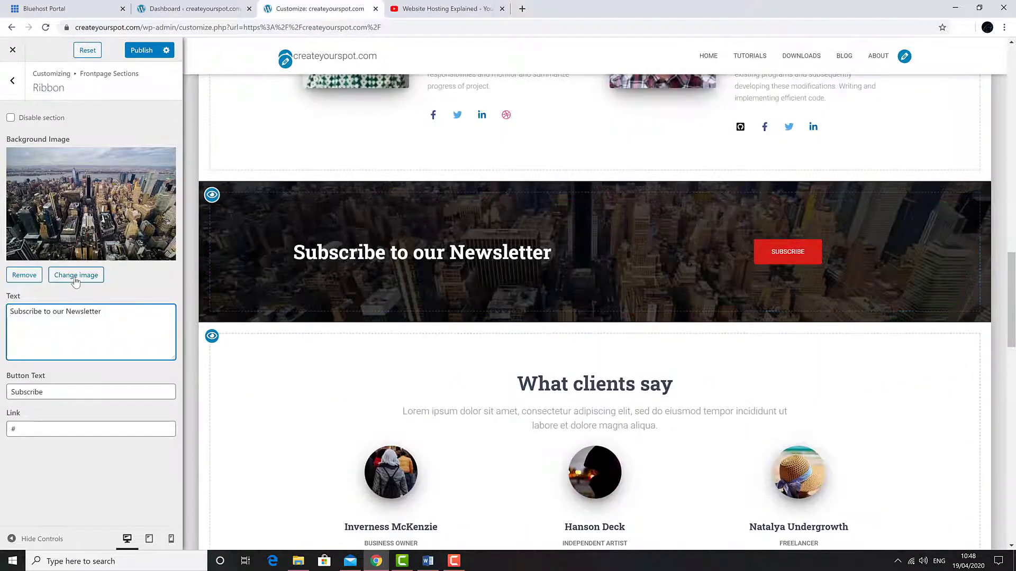
- Set the newsletter ribbon background to the red-lit keyboard image
click(75, 275)
click(633, 342)
click(962, 520)
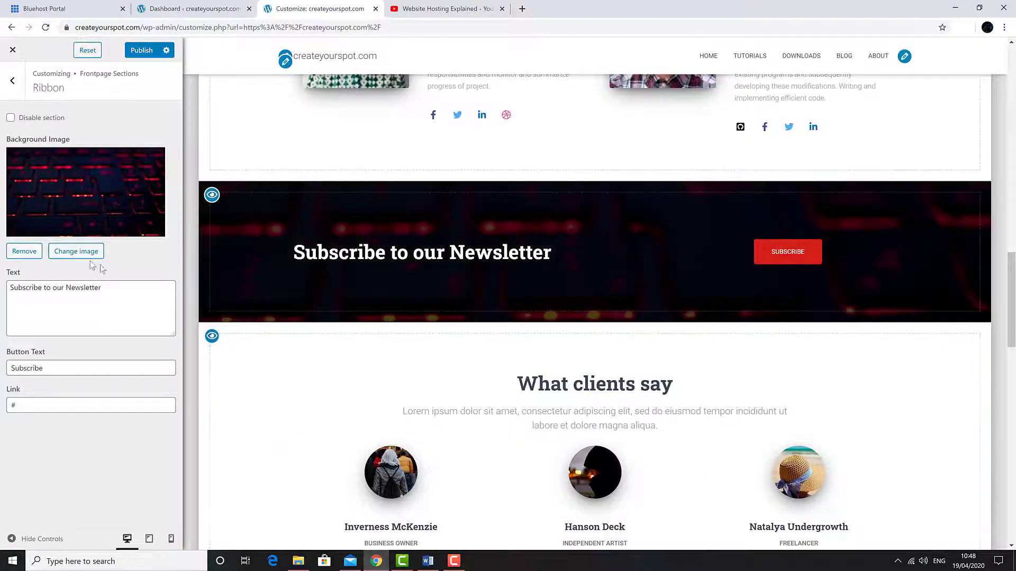
click(12, 81)
- Change the testimonials section subtitle to 'Your opinion matters'
scroll(173, 174, down, 1)
click(321, 388)
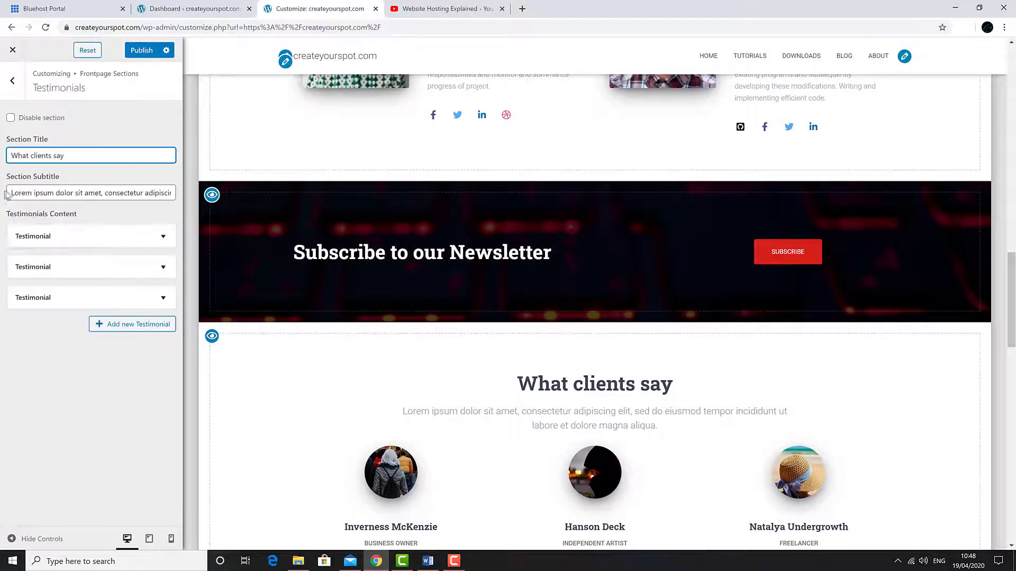
drag(8, 194, 201, 190)
text(Your c)
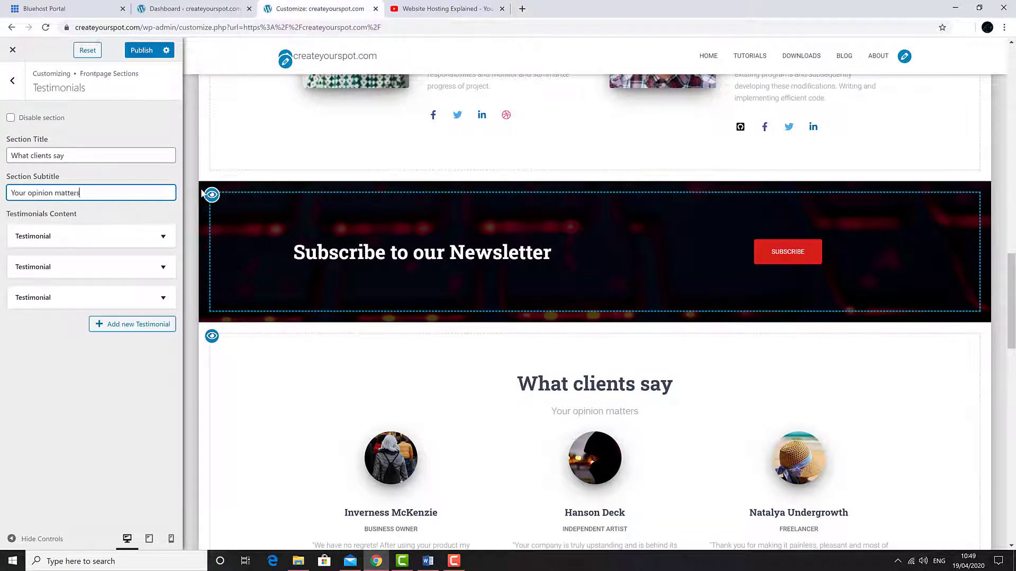
scroll(328, 281, down, 9)
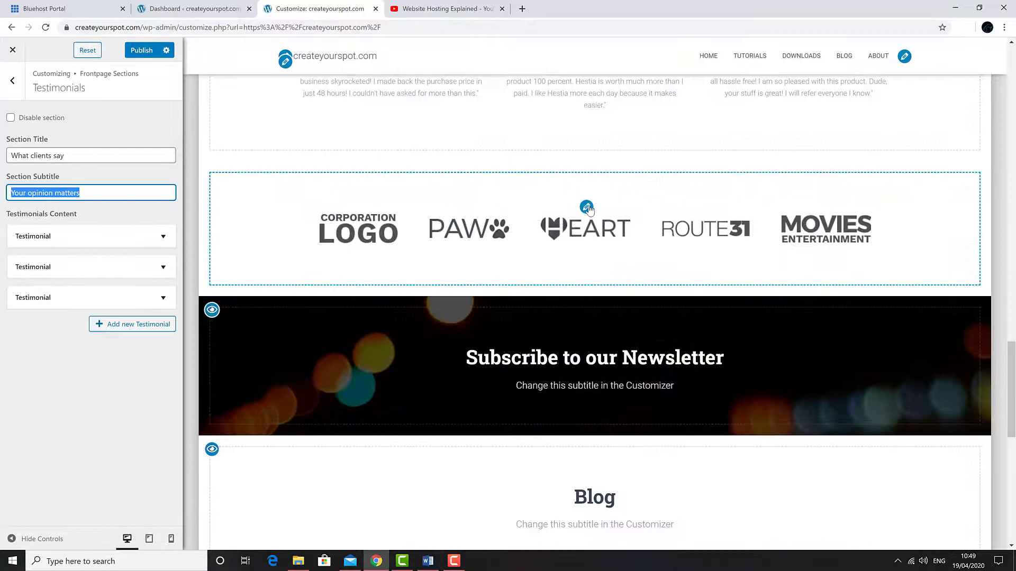
- Swap the client logos for Logitech, Office and Camtasia images
click(586, 208)
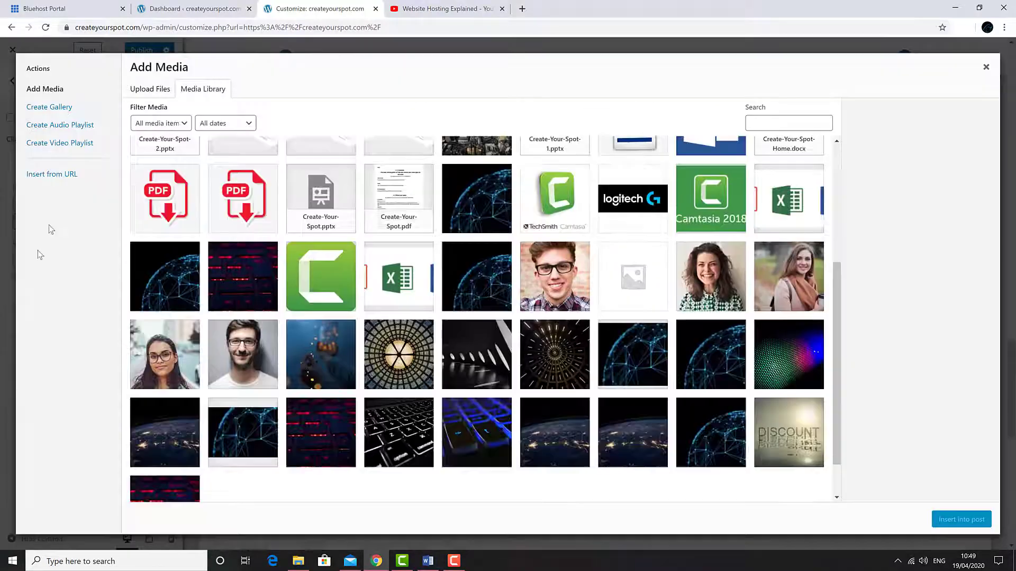
click(630, 309)
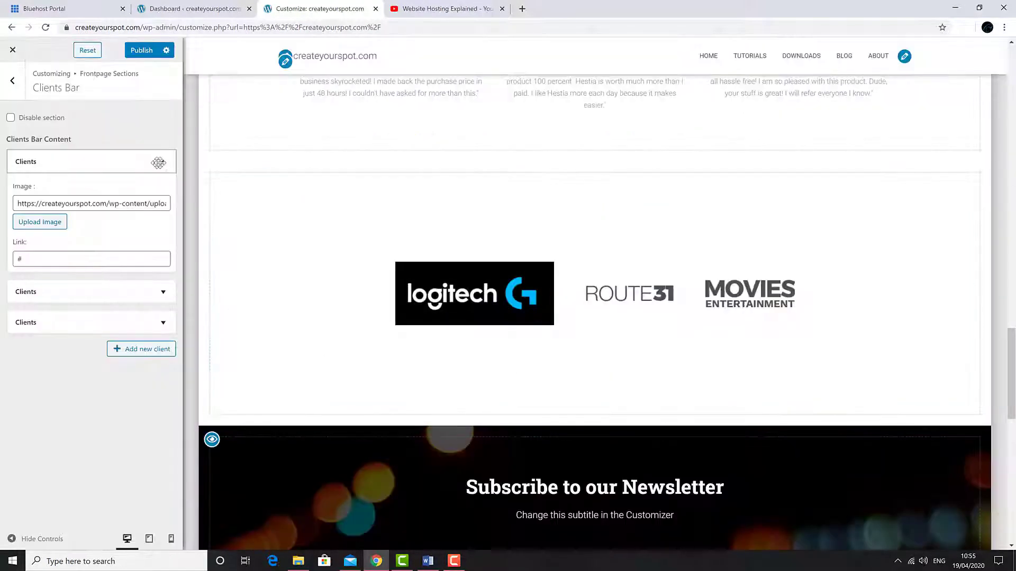
click(158, 163)
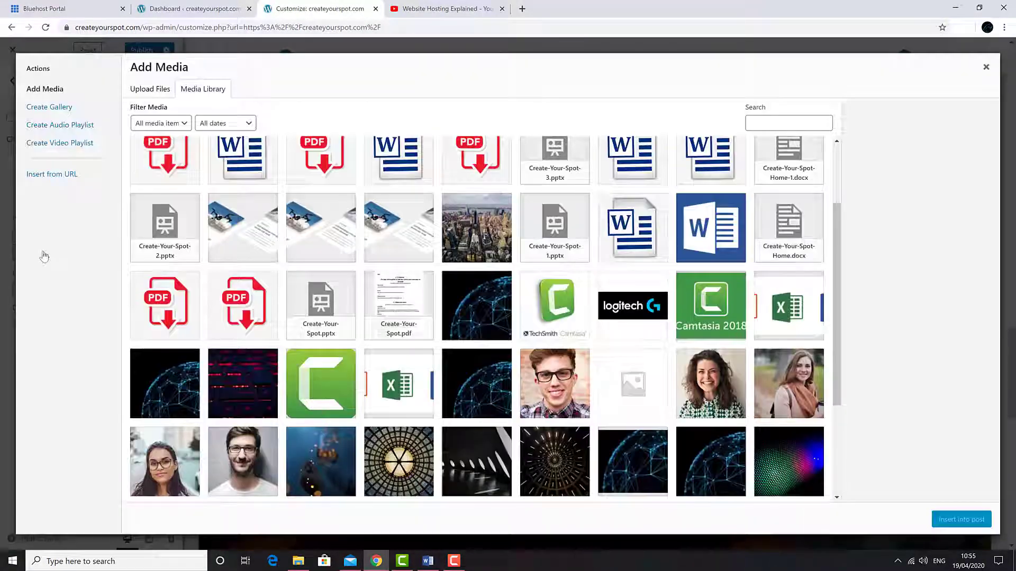
click(415, 386)
click(961, 516)
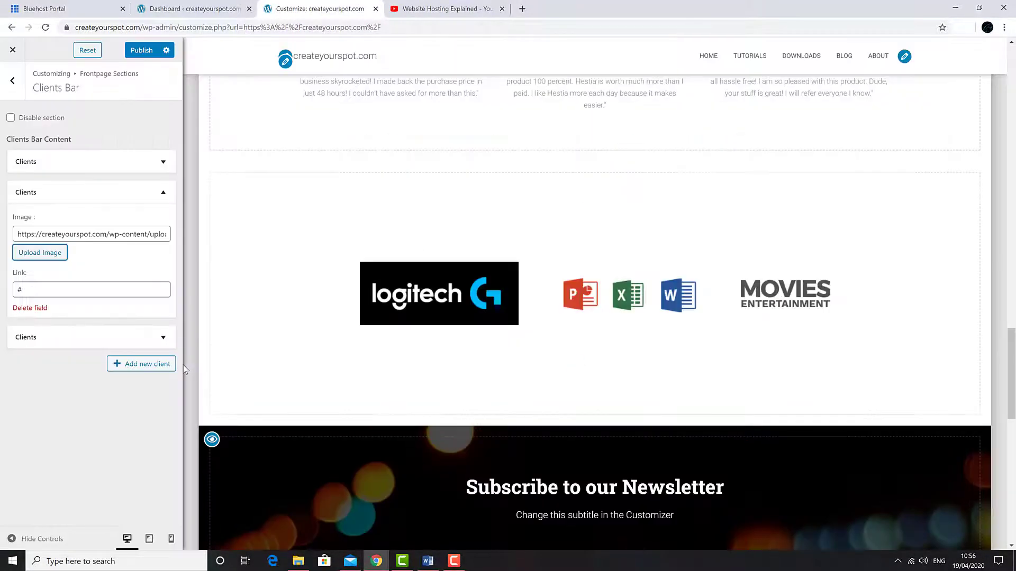
click(163, 192)
click(163, 223)
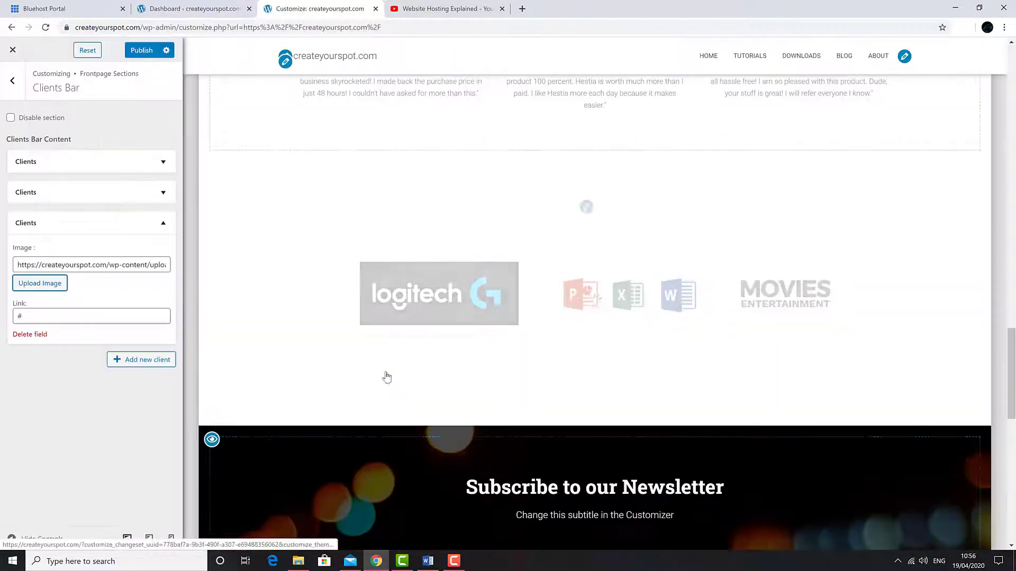
scroll(389, 279, down, 10)
scroll(437, 349, up, 8)
- Give the Subscribe section a new colourful dotted background image
scroll(476, 318, down, 3)
click(586, 256)
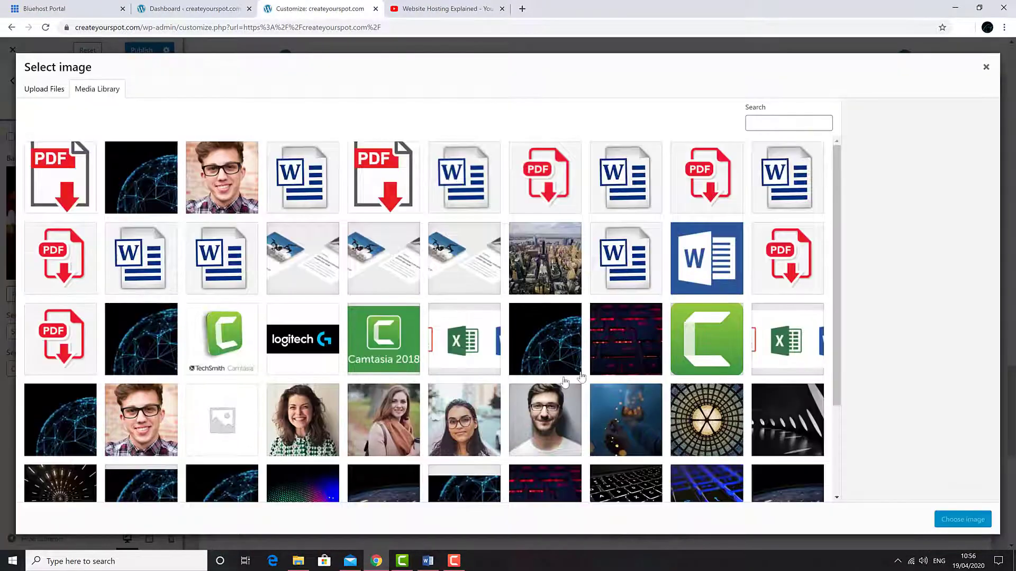
scroll(424, 317, down, 2)
click(301, 370)
click(961, 518)
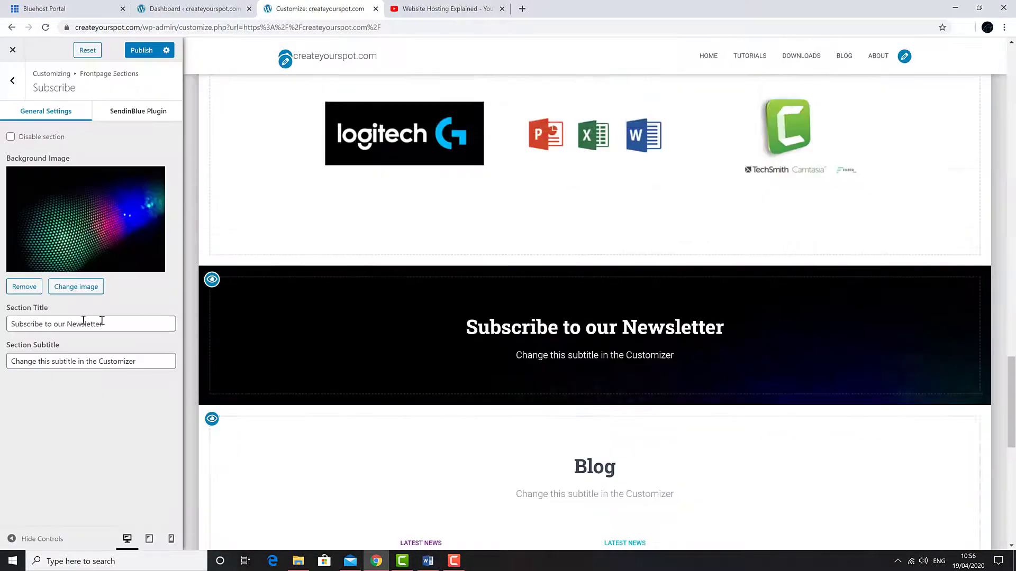
- Title the Subscribe section 'createyourspot.com' with subtitle 'Website Builder Guide'
triple_click(101, 323)
text(createyourspot.com)
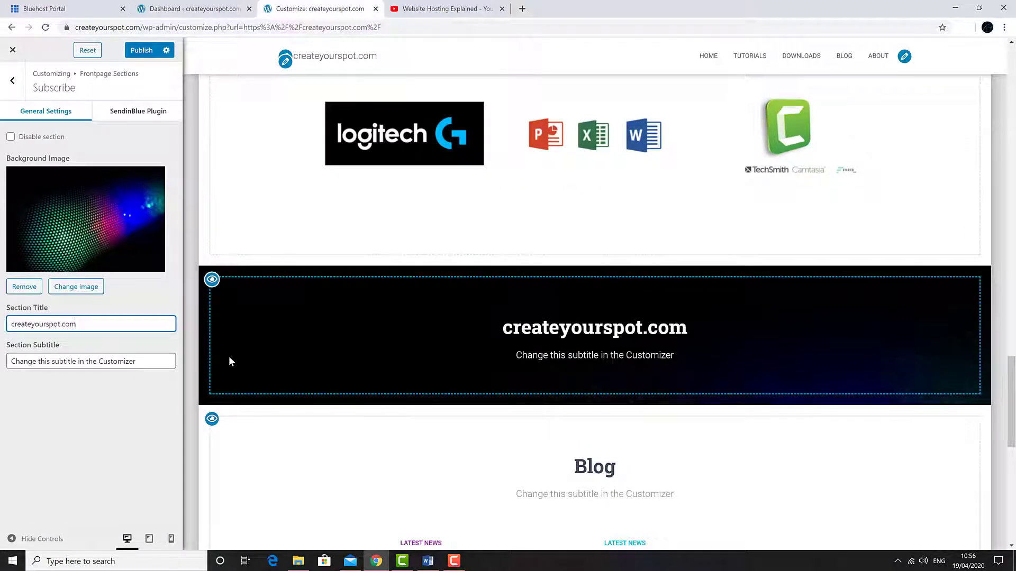
drag(113, 360, 2, 360)
text(Website Buil)
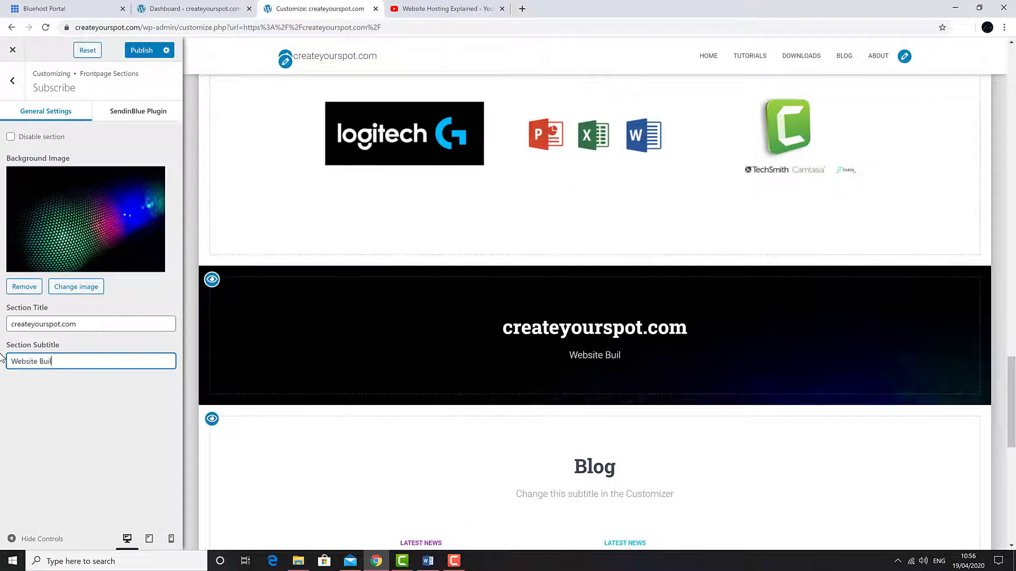
text(der Guide)
- Set the contact section background to the blue globe picture
scroll(375, 332, down, 2)
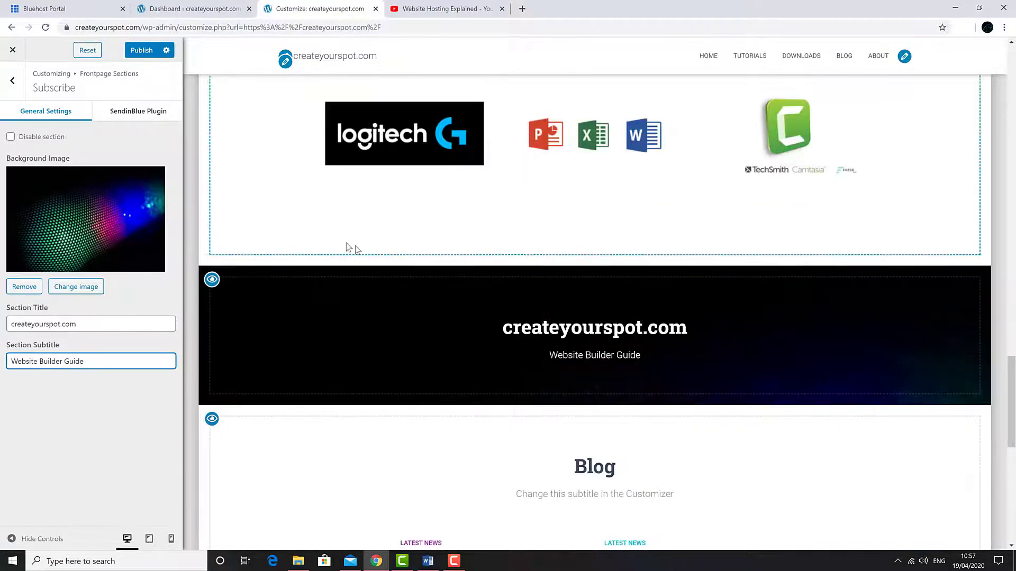
scroll(350, 249, down, 5)
click(85, 295)
click(143, 176)
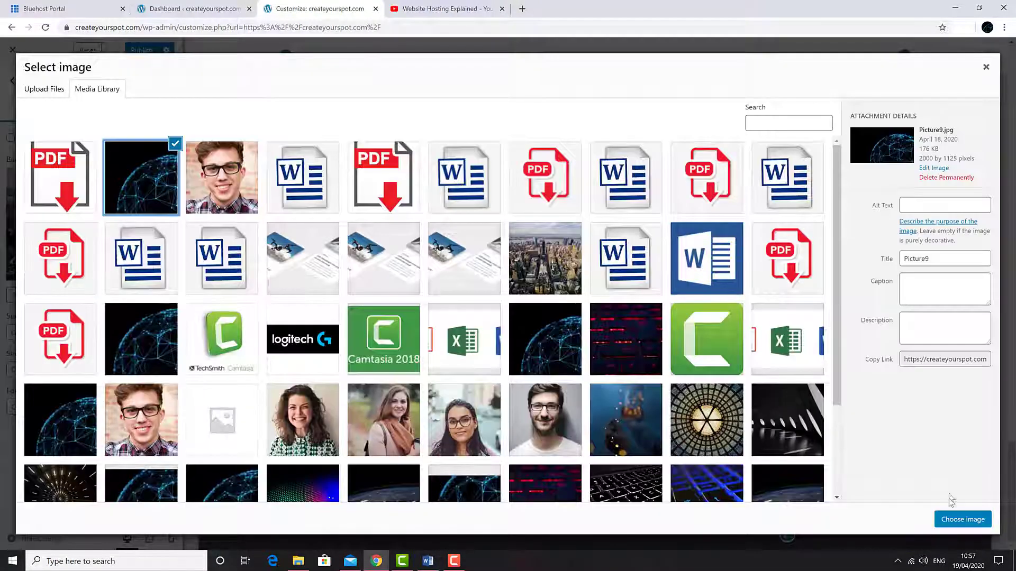
click(961, 520)
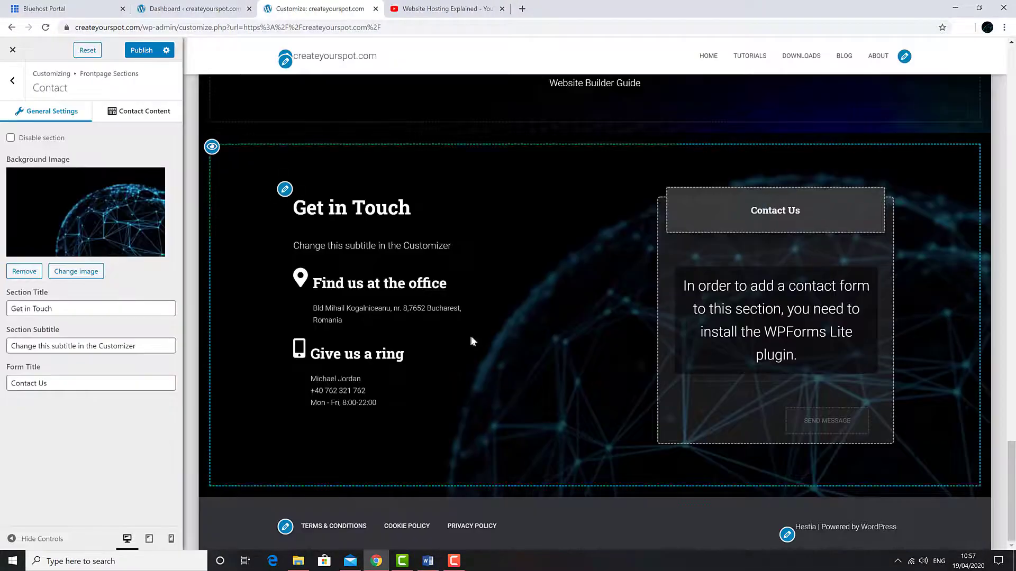
scroll(471, 341, up, 20)
- Hide the controls and scroll through the customised homepage at full width to check it
click(20, 550)
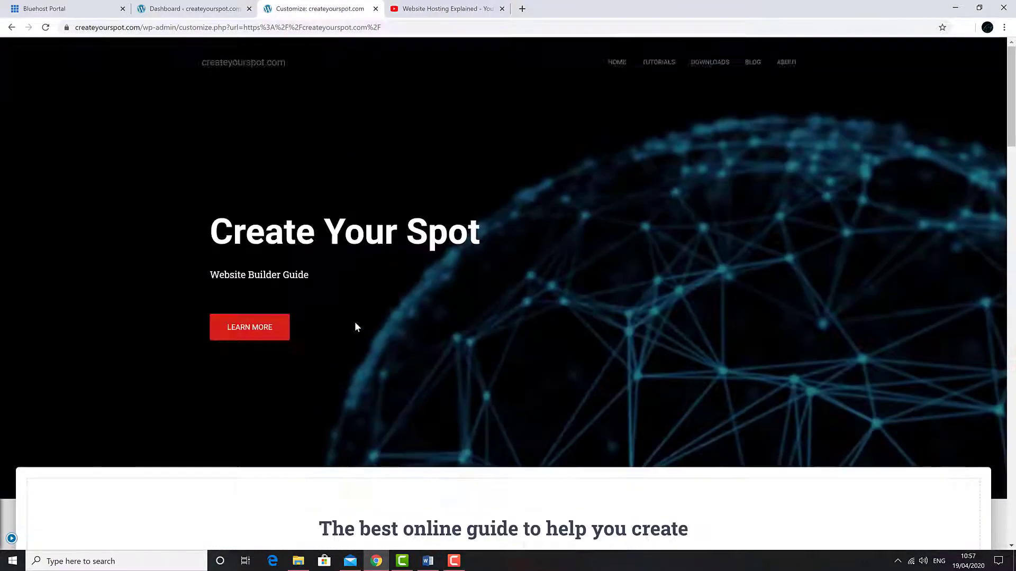
scroll(344, 220, down, 20)
scroll(344, 220, up, 20)
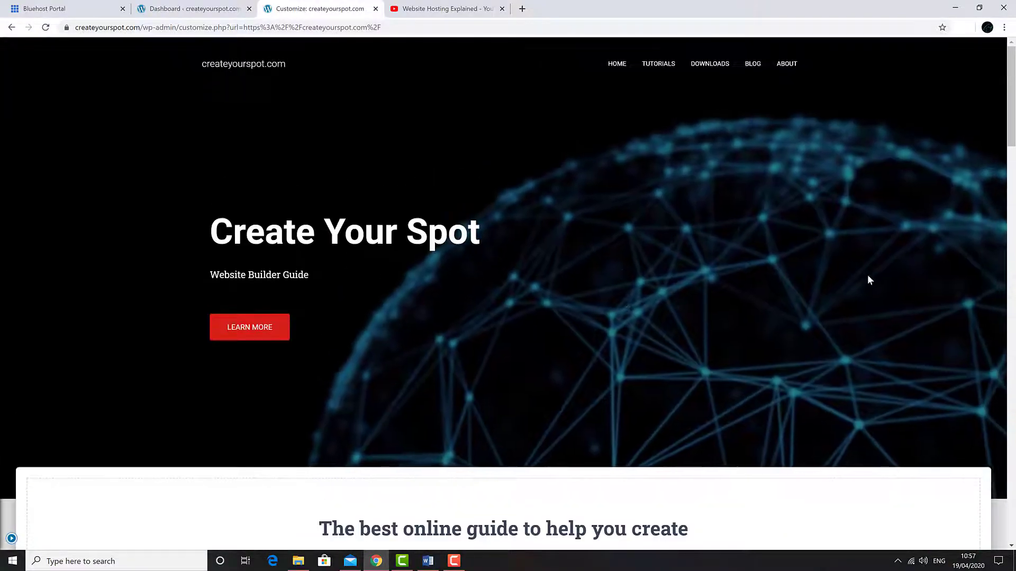
scroll(314, 375, down, 10)
scroll(314, 374, down, 15)
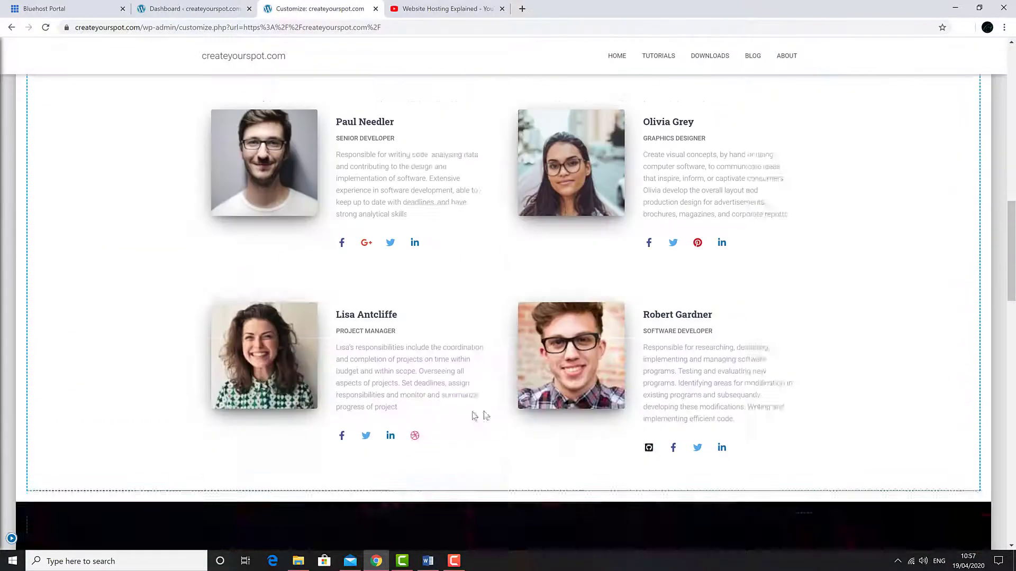
scroll(438, 317, down, 5)
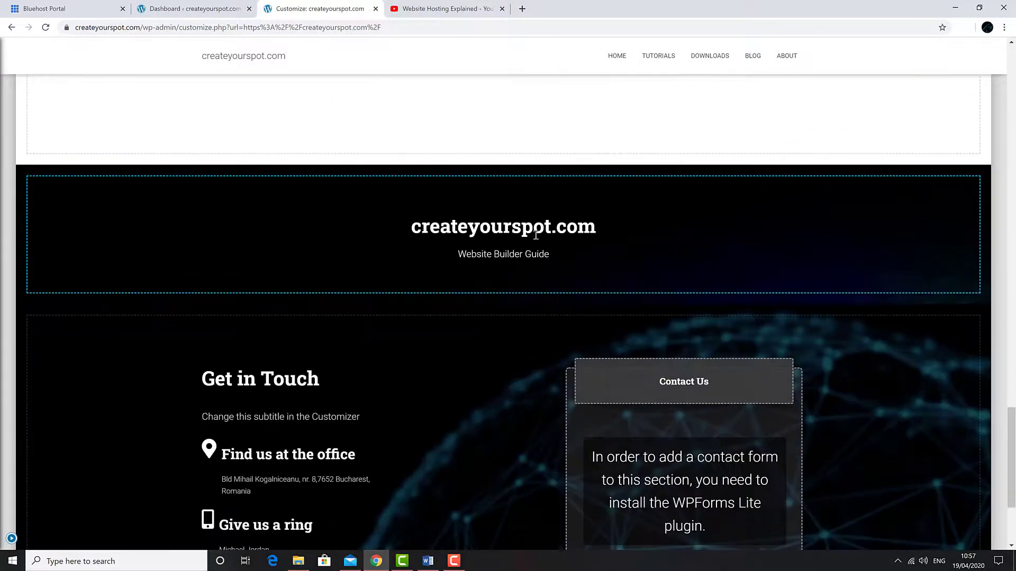
scroll(511, 364, up, 20)
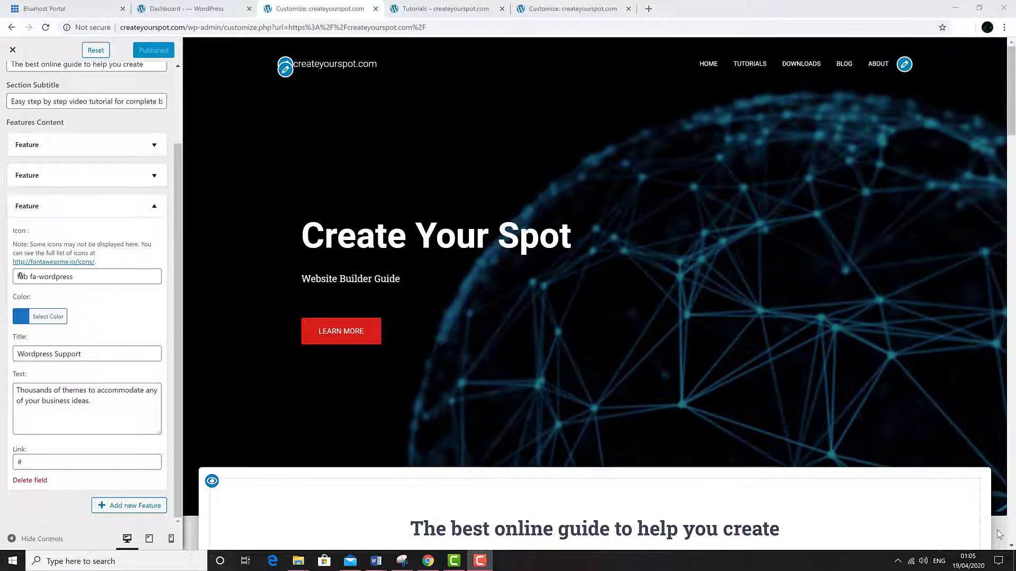
scroll(125, 315, up, 2)
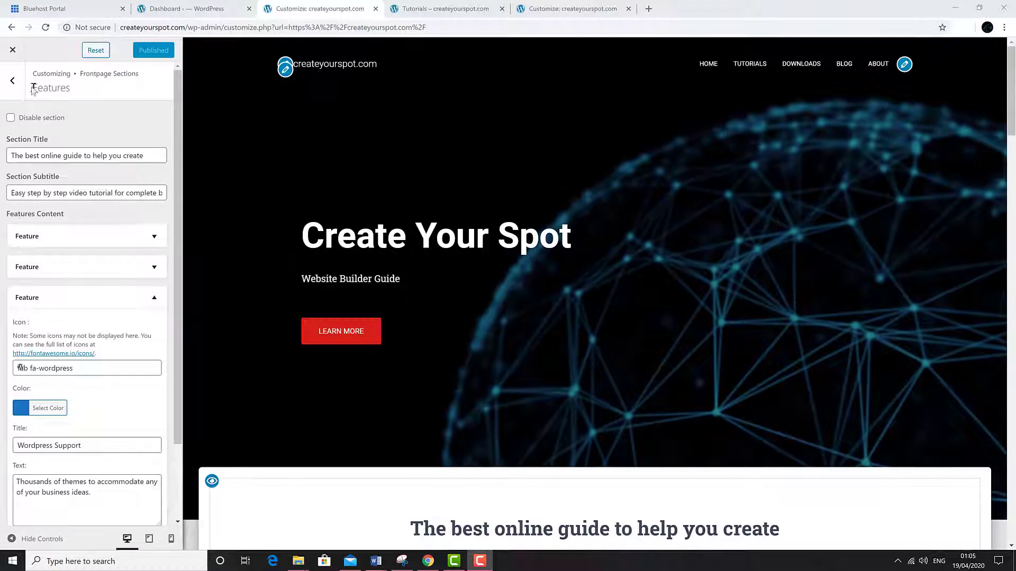
- Leave the Customizer, follow the footer's Terms & Conditions link and edit that page
click(13, 51)
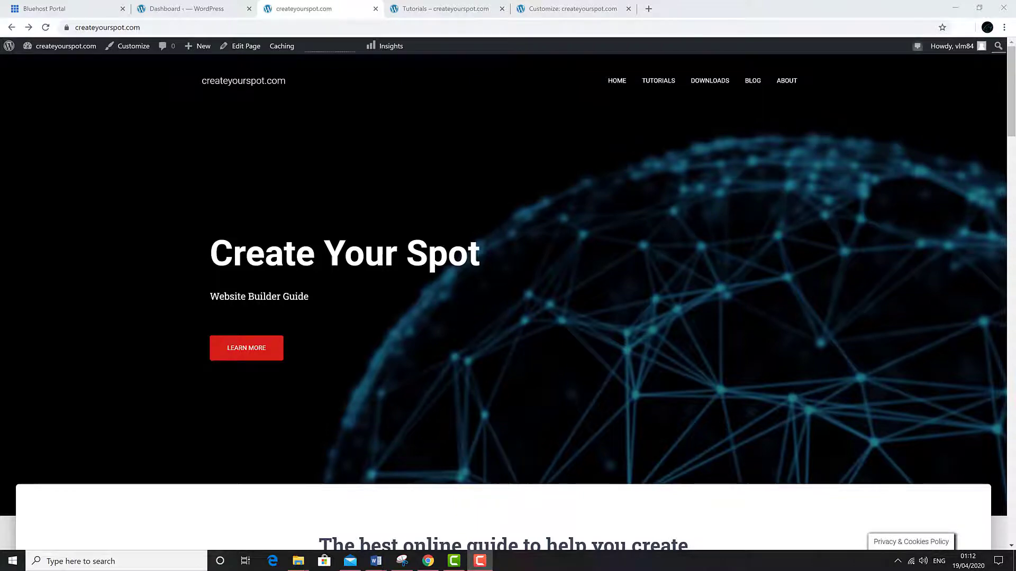
scroll(402, 265, down, 15)
scroll(402, 265, down, 20)
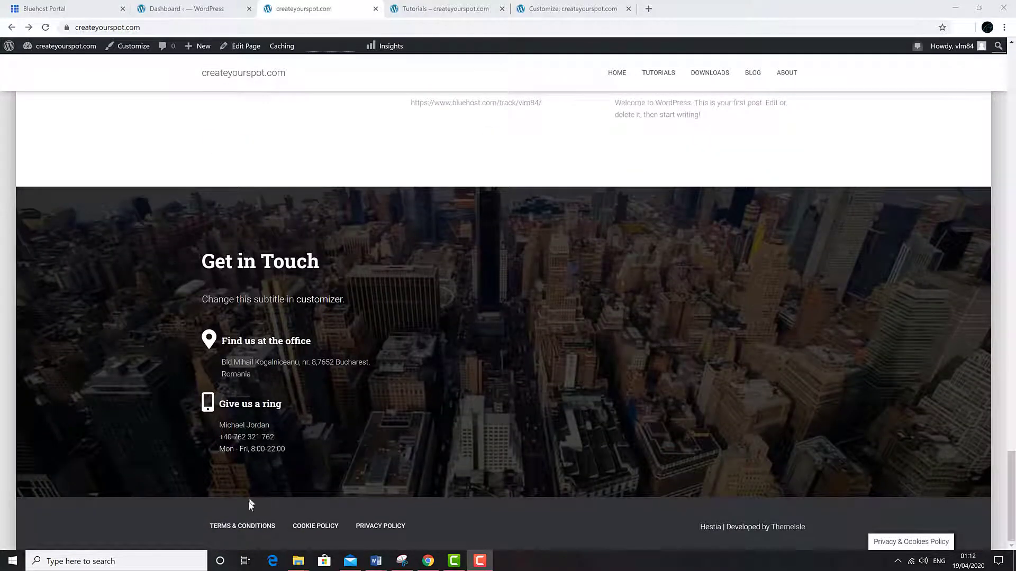
click(249, 527)
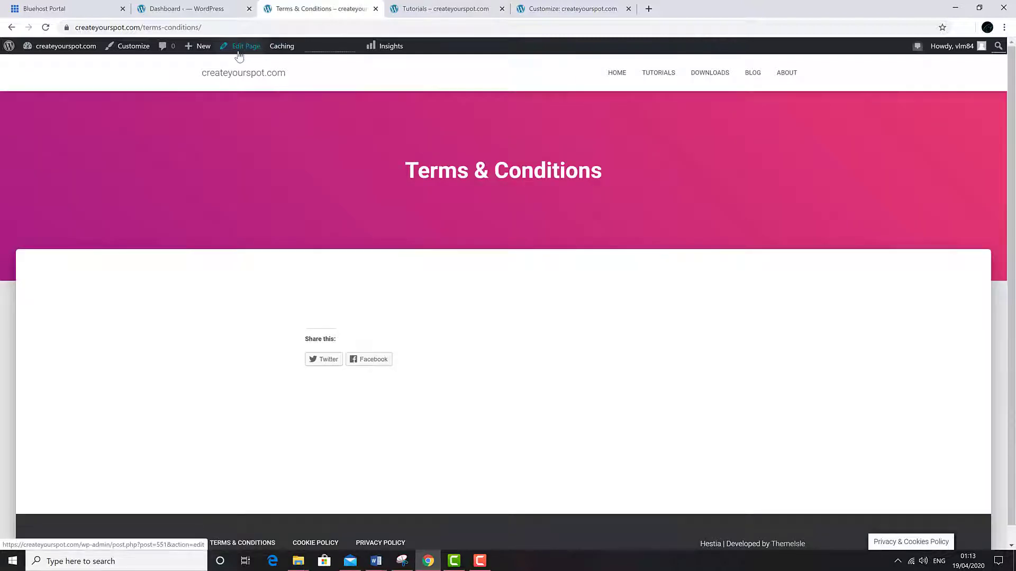
click(238, 52)
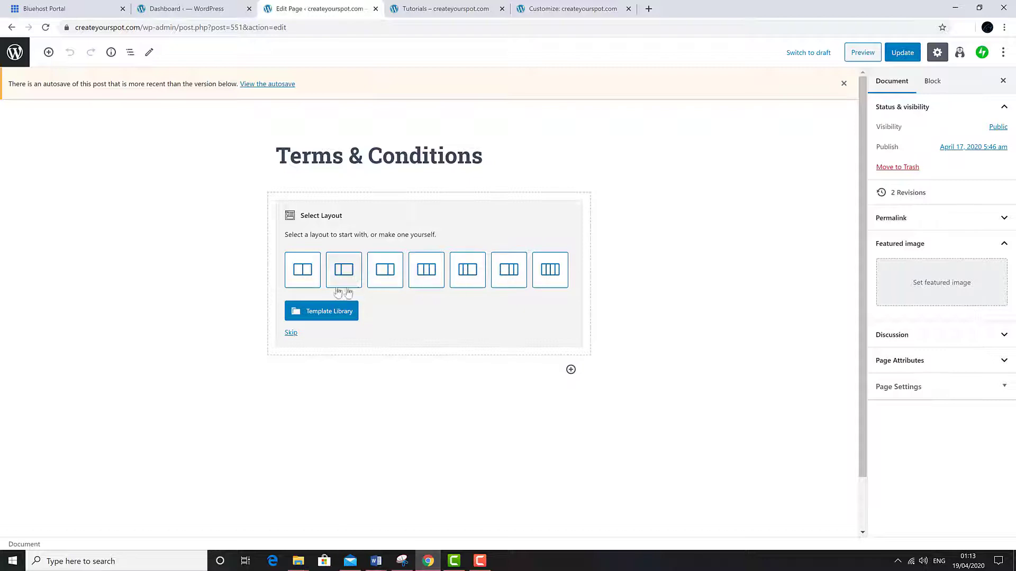
- Skip the layout picker and add a paragraph block with some test text
click(290, 334)
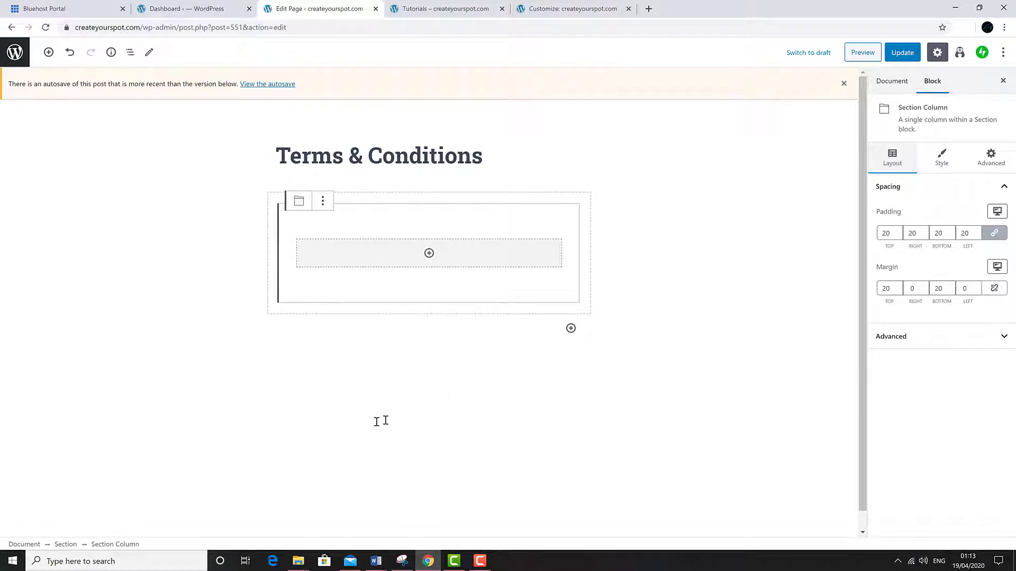
click(429, 254)
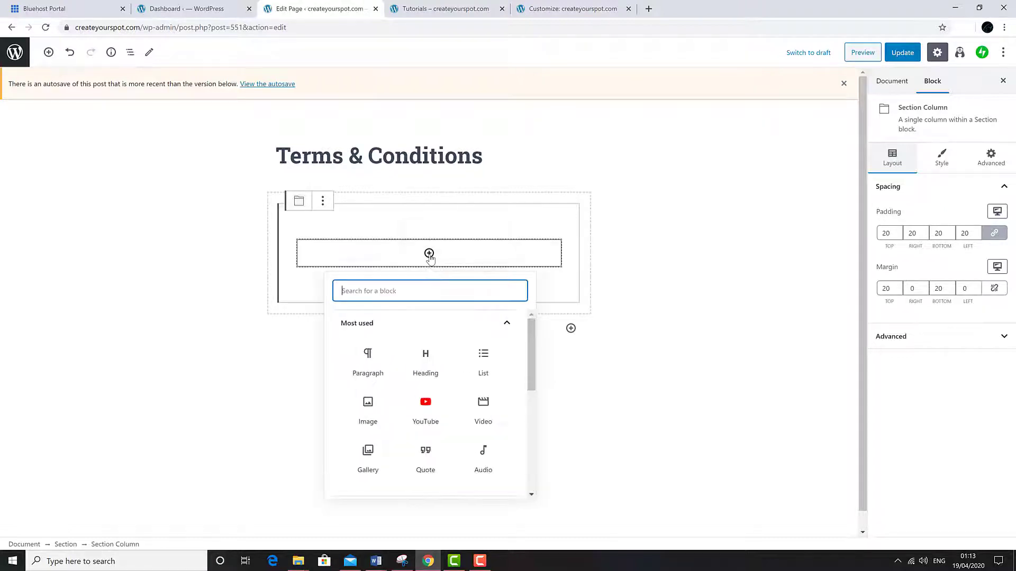
click(373, 363)
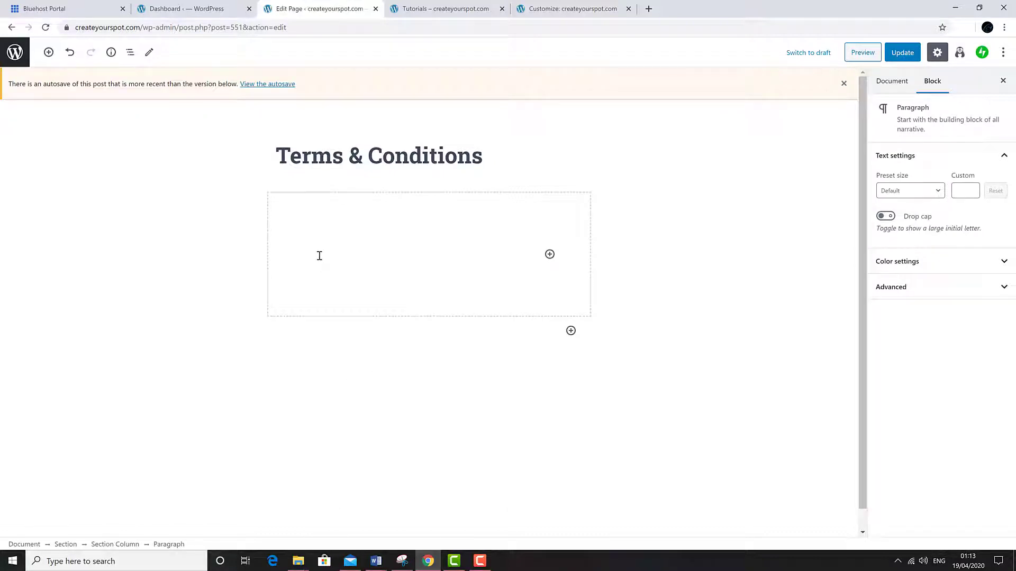
text(hgihifihbghgtogjrf9ogtj)
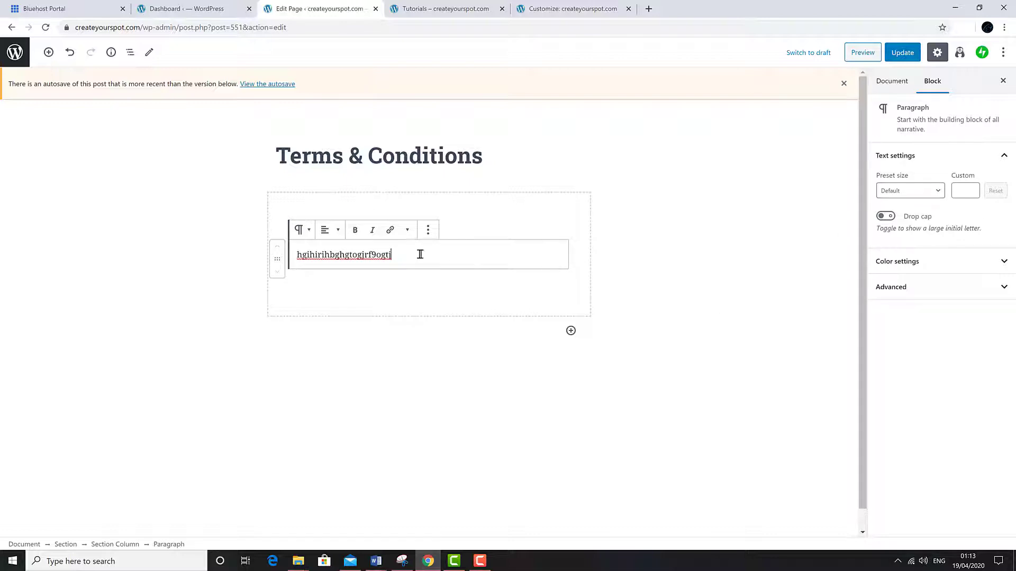
- Try Huge text size, drop cap and black/red text and background colours, then undo them
click(910, 190)
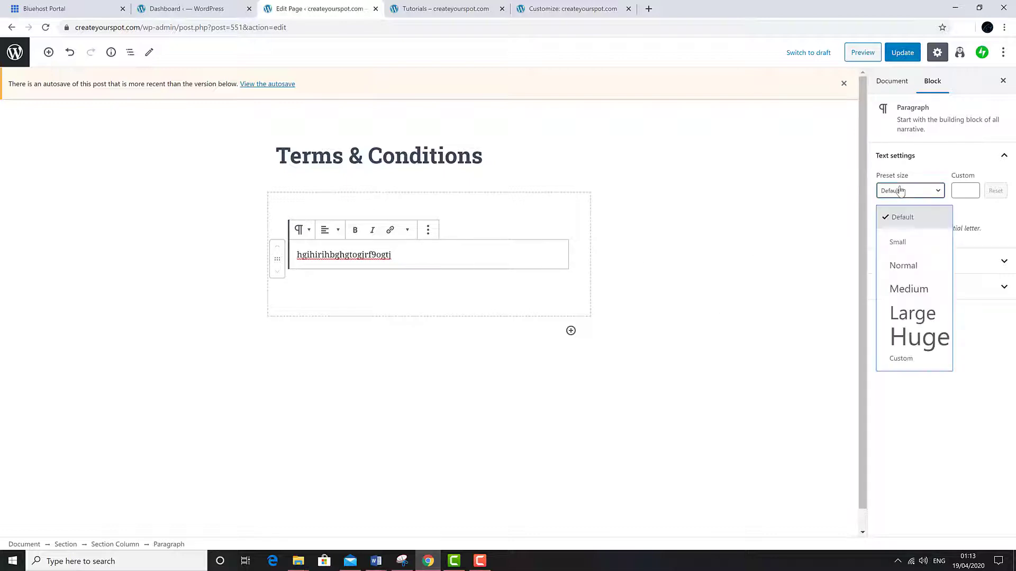
click(918, 335)
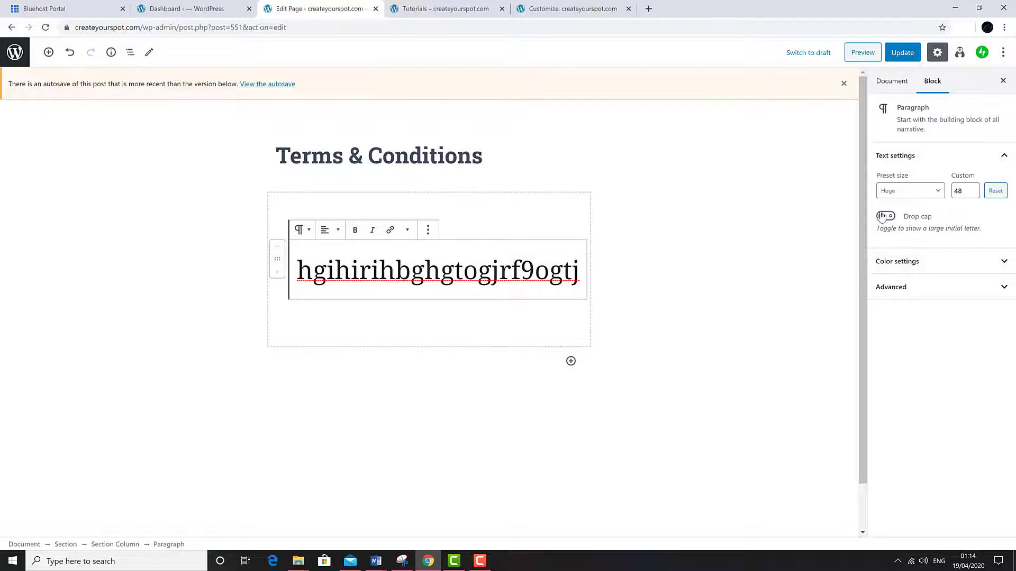
click(884, 217)
click(885, 217)
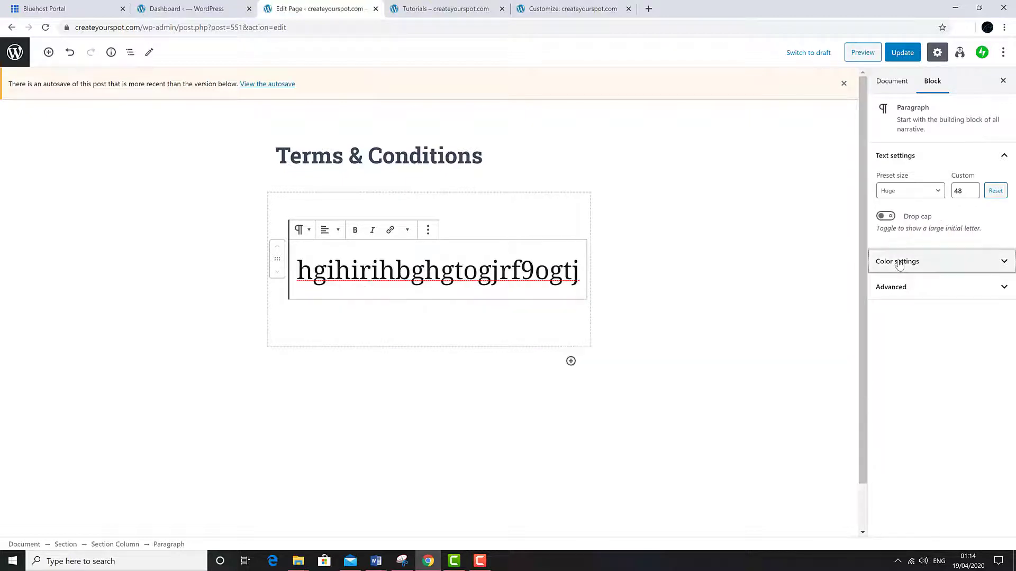
click(898, 263)
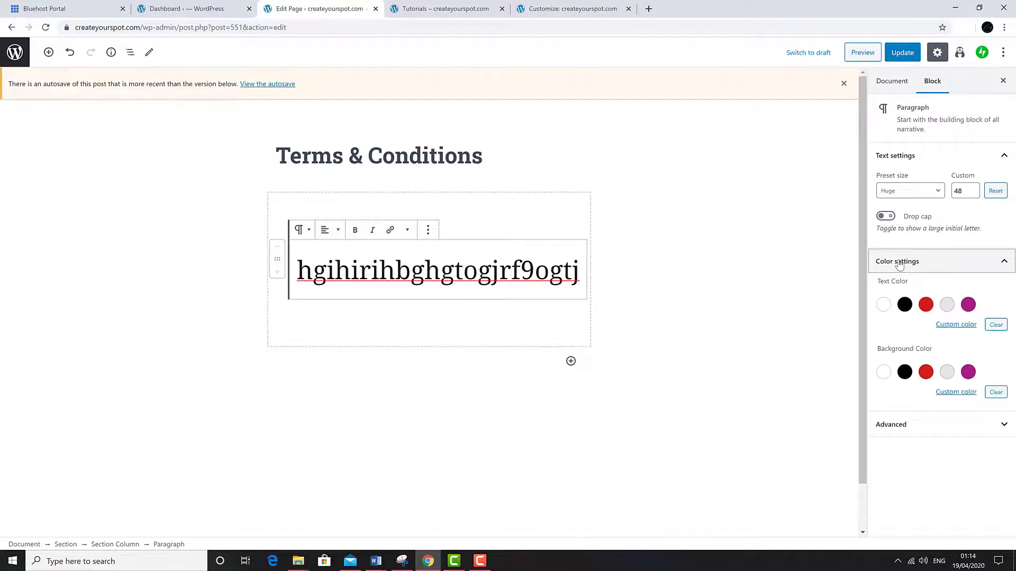
click(904, 304)
click(926, 307)
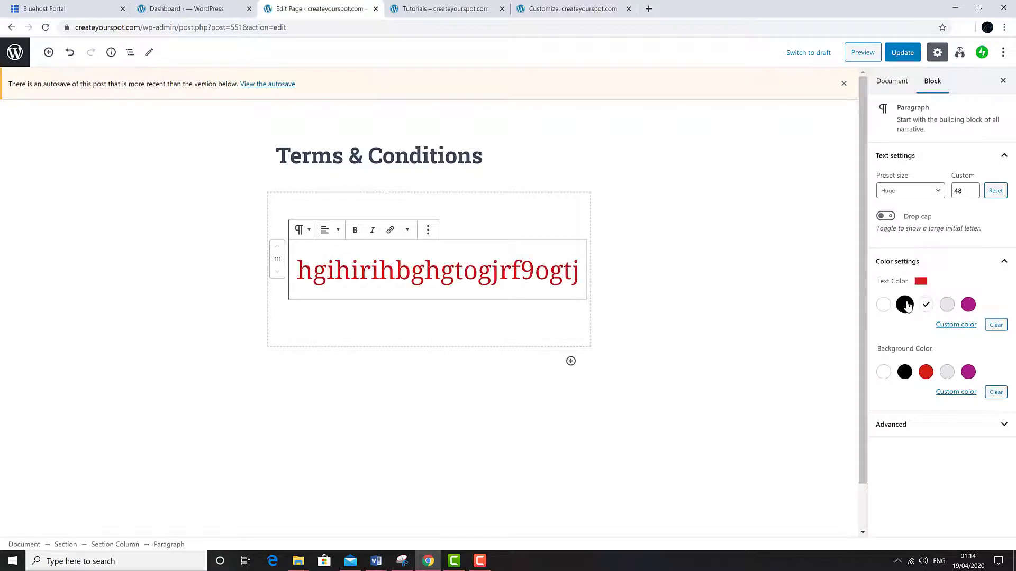
click(904, 305)
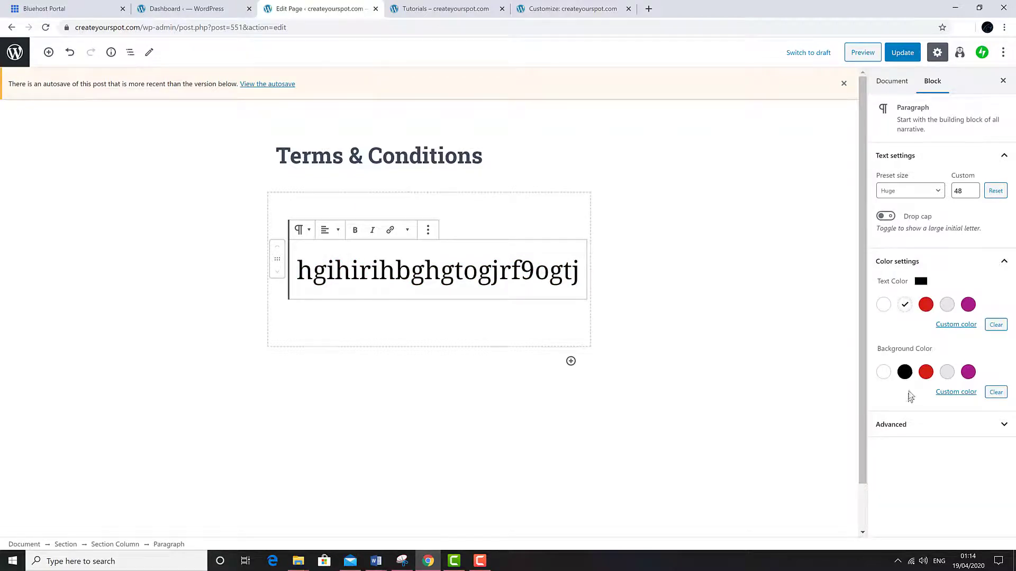
click(905, 372)
click(906, 373)
click(883, 373)
click(883, 373)
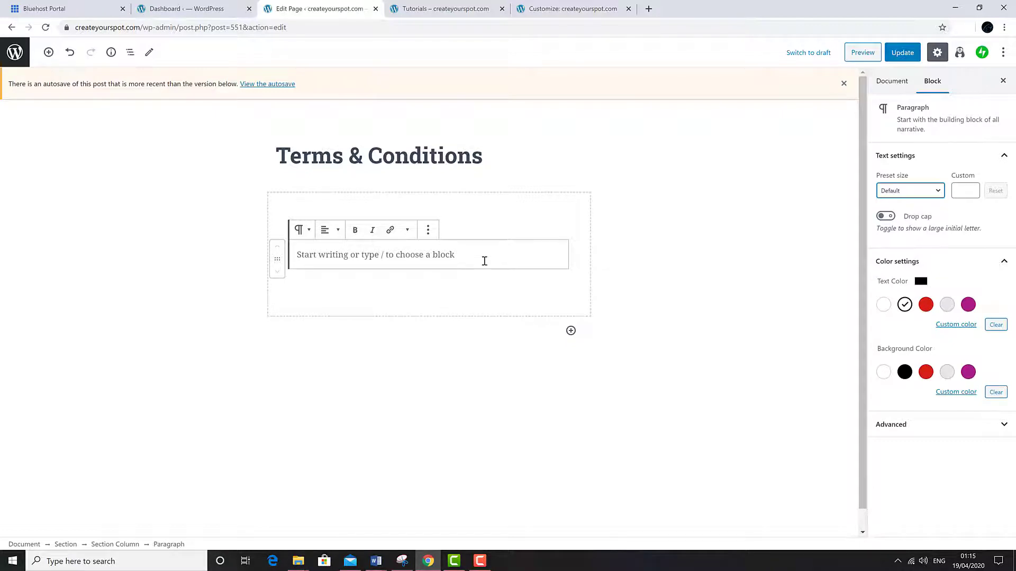
- Paste the terms text as plain text into the empty paragraph and review the resulting paragraphs
right_click(485, 257)
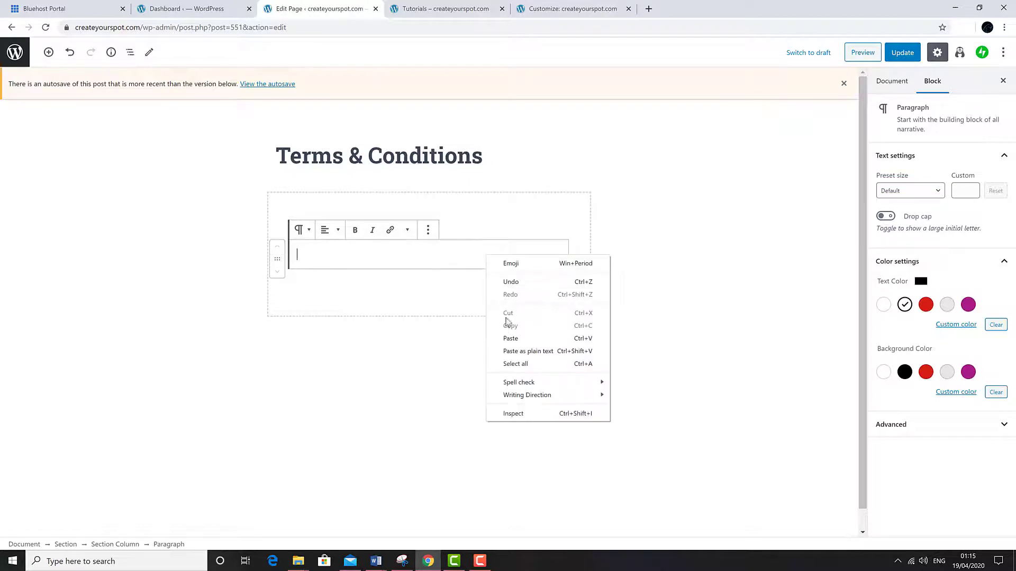
click(507, 339)
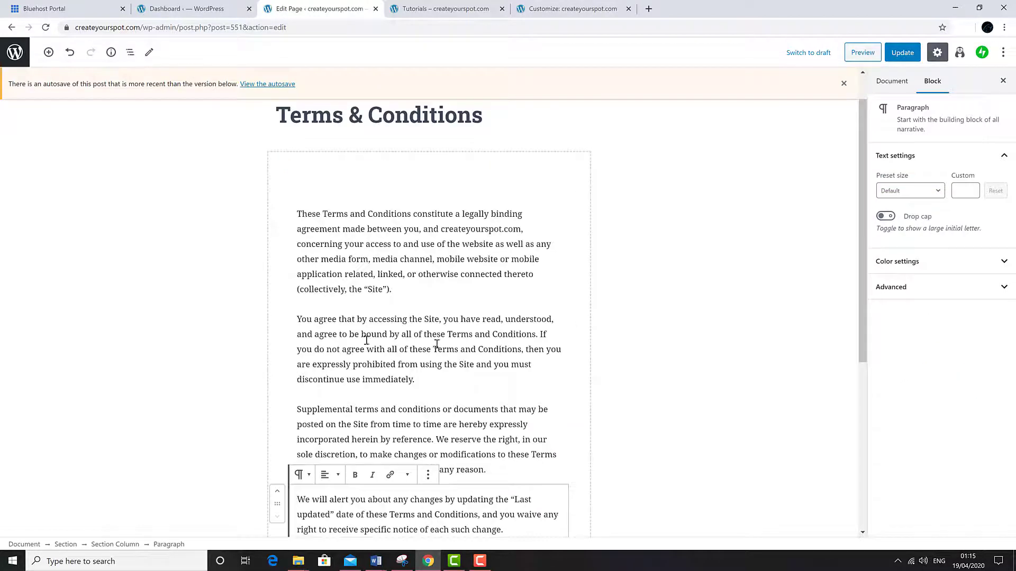
scroll(351, 334, down, 2)
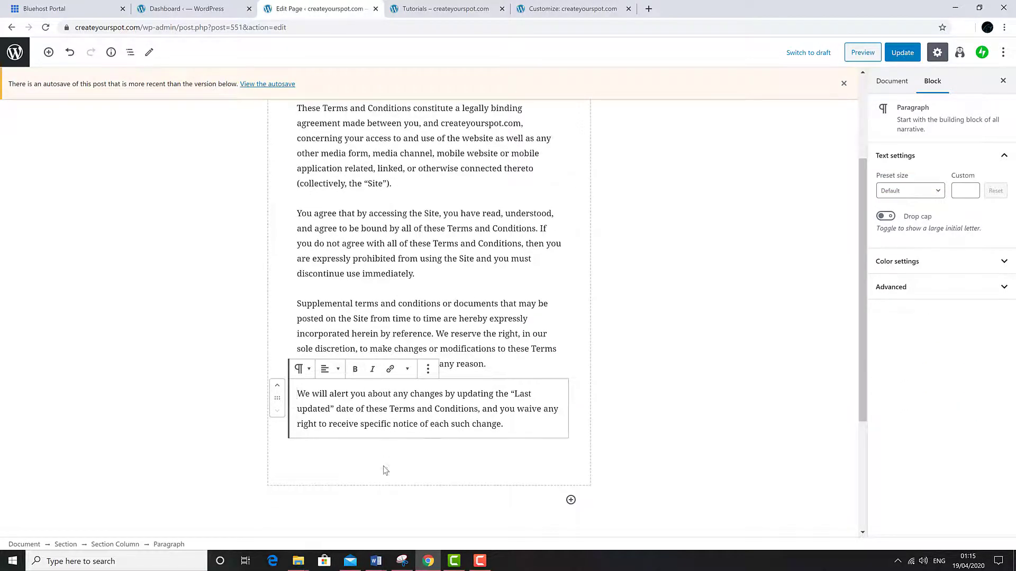
scroll(394, 340, up, 3)
click(298, 256)
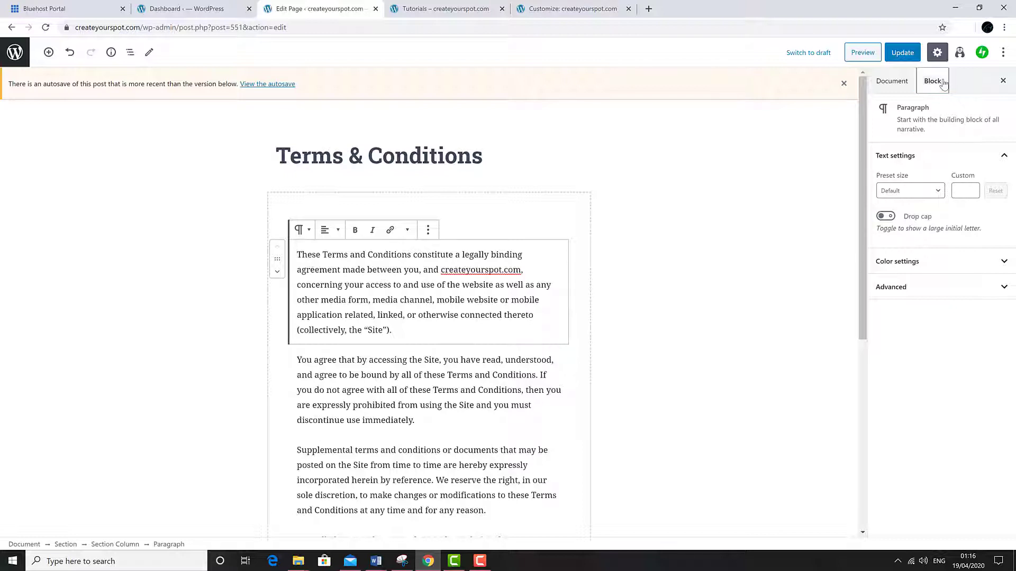
- Set the dark globe picture (Picture9.jpg) as the page's featured image, then preview the page
click(892, 81)
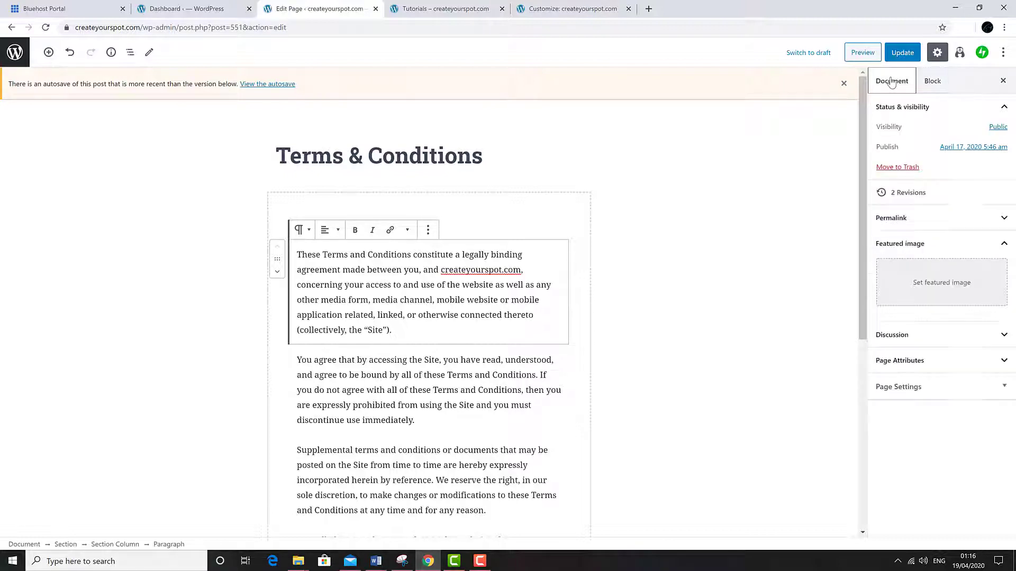
click(938, 291)
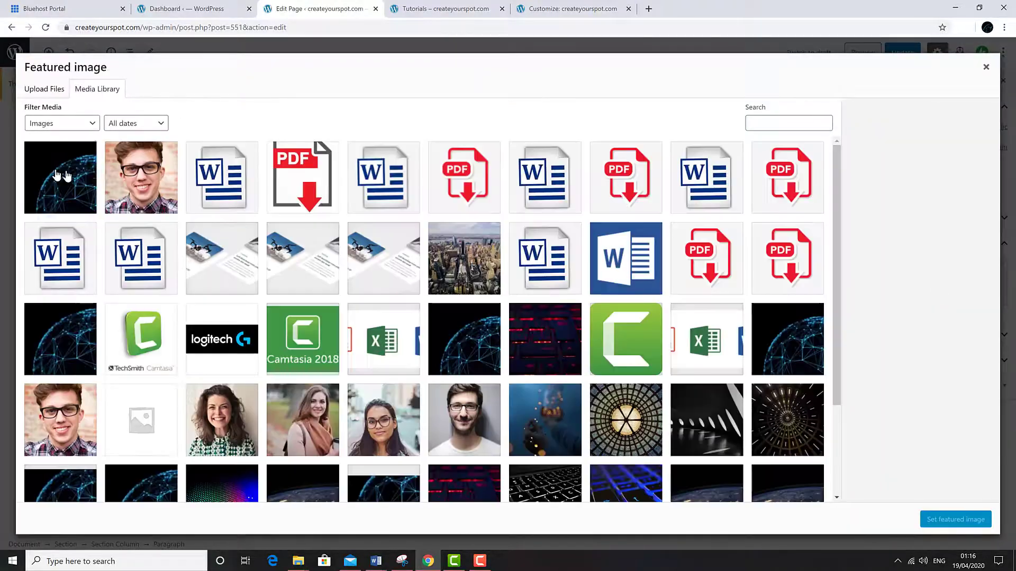
click(60, 175)
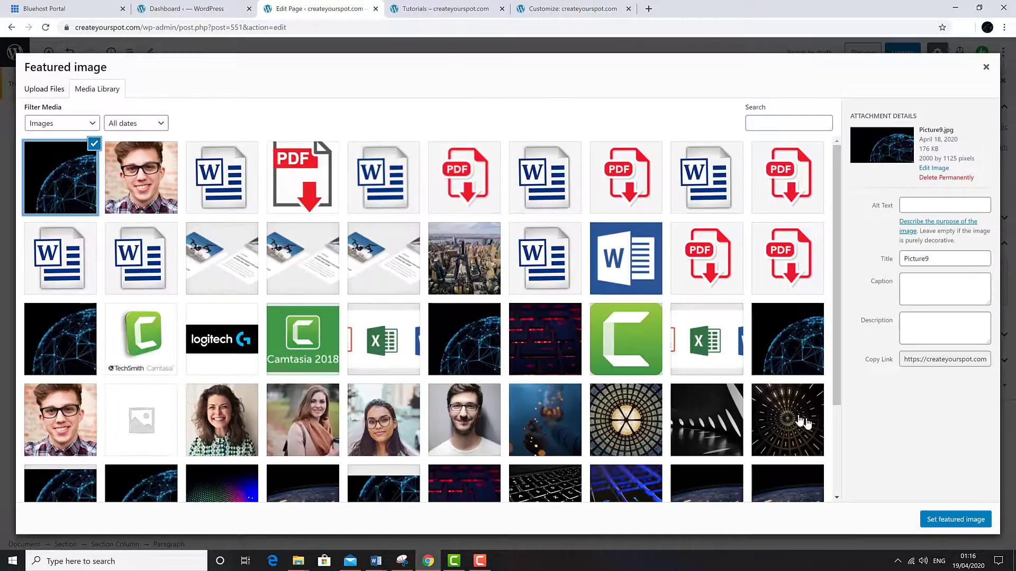
click(931, 521)
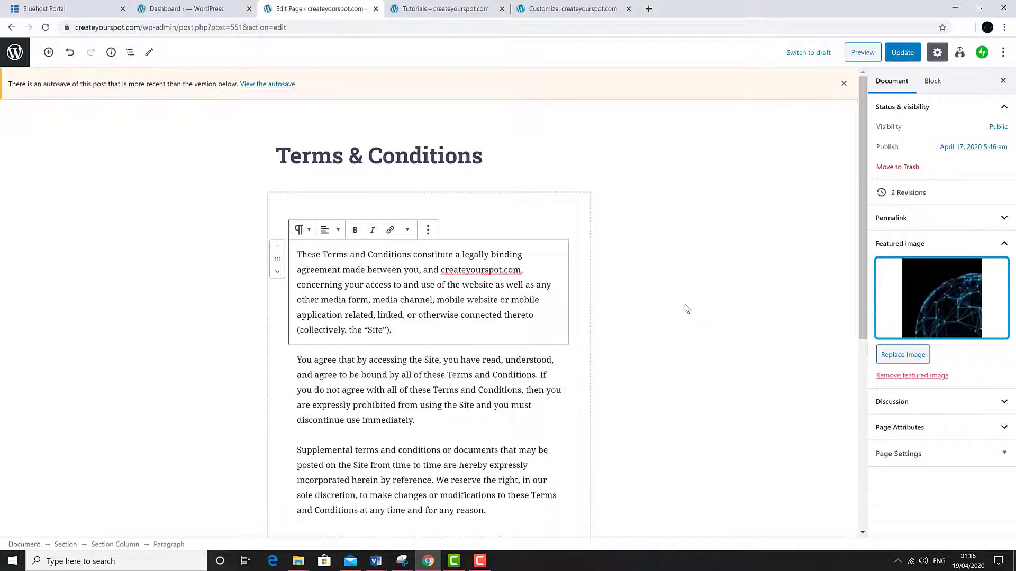
scroll(682, 354, down, 5)
scroll(682, 401, up, 5)
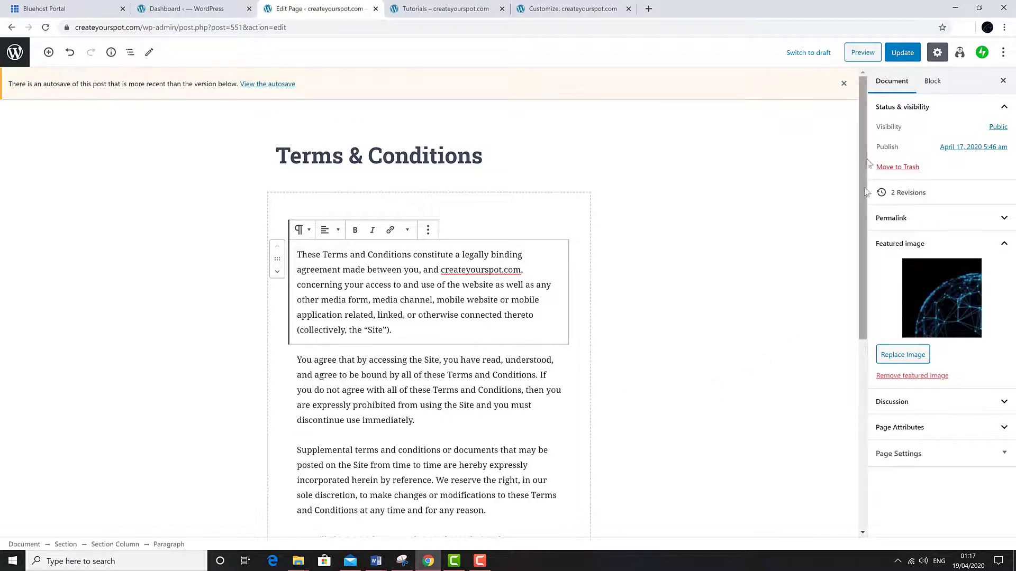
click(863, 53)
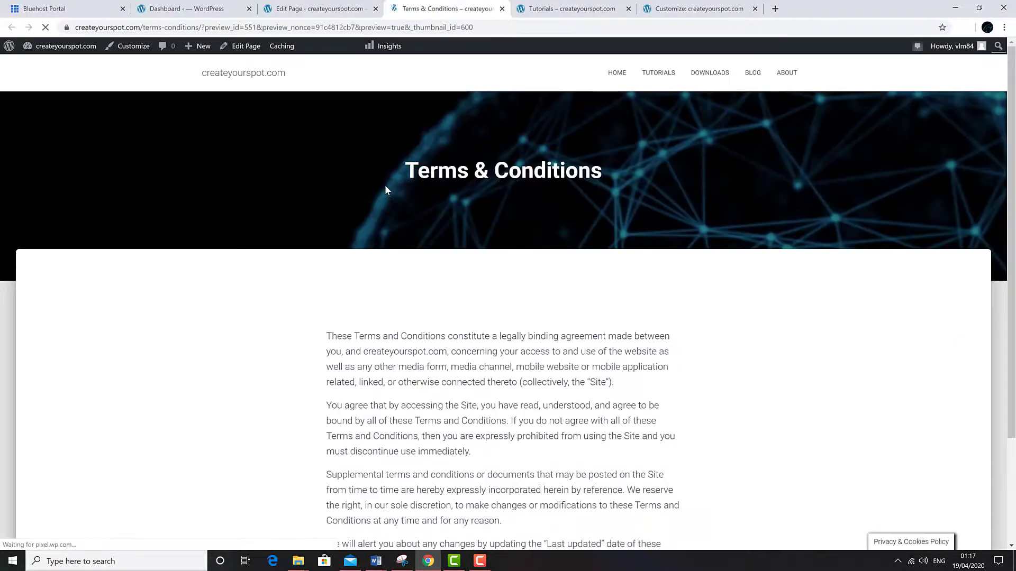
- Update the Terms & Conditions page, view it live, and check it again from the homepage
scroll(406, 273, down, 3)
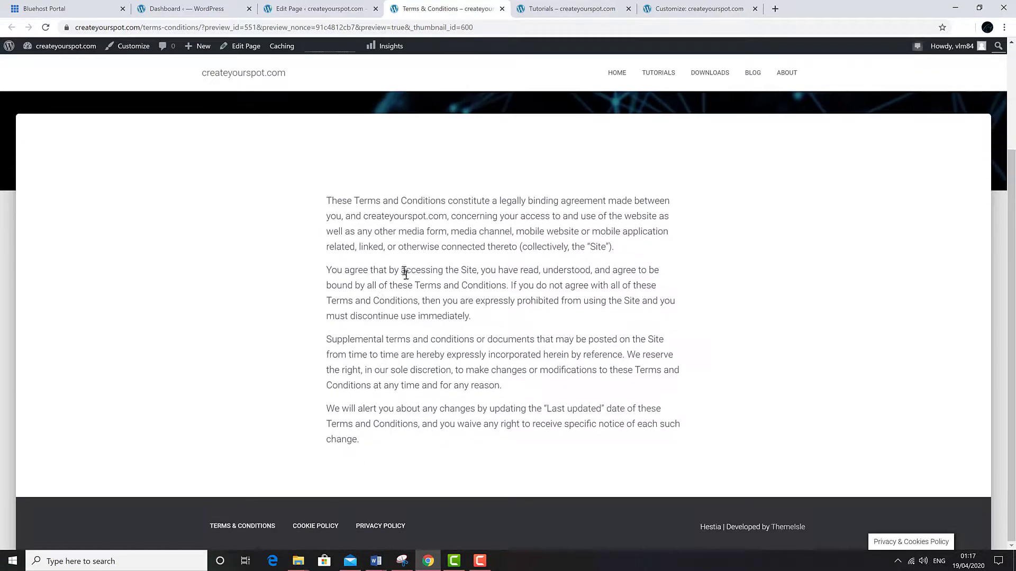
click(317, 9)
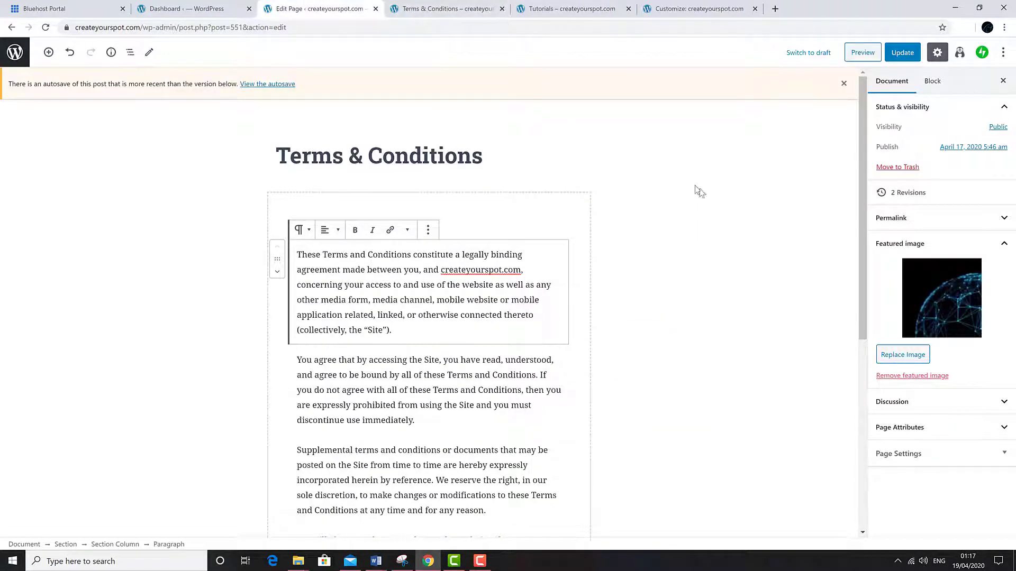
click(905, 56)
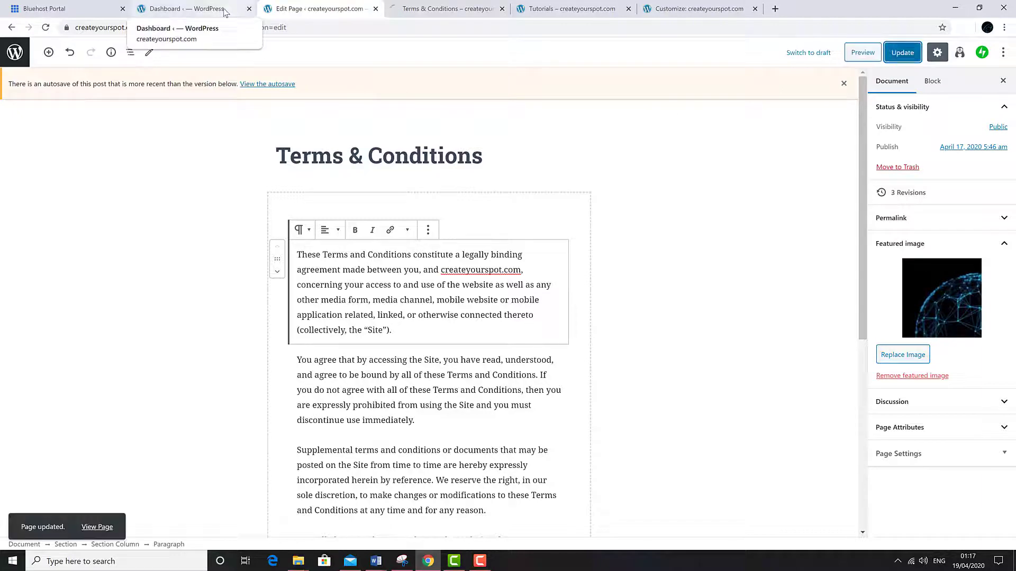
click(11, 28)
click(618, 72)
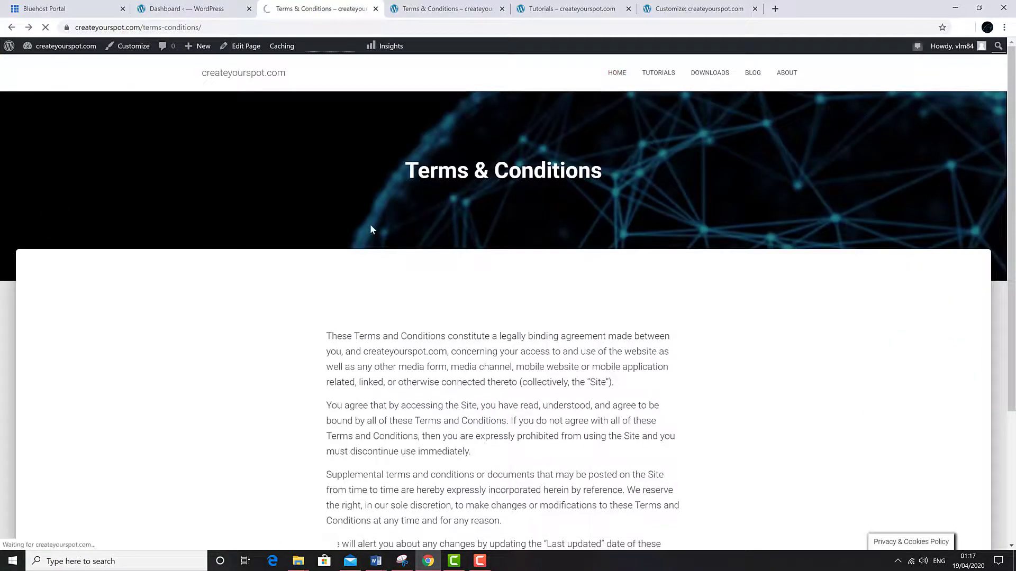
scroll(369, 298, down, 15)
click(257, 526)
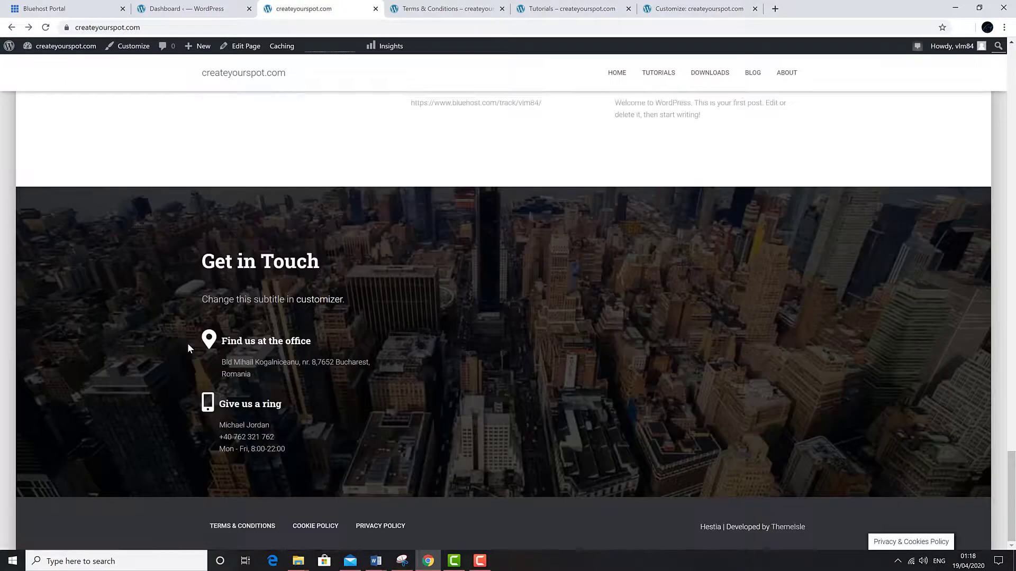
scroll(188, 344, up, 15)
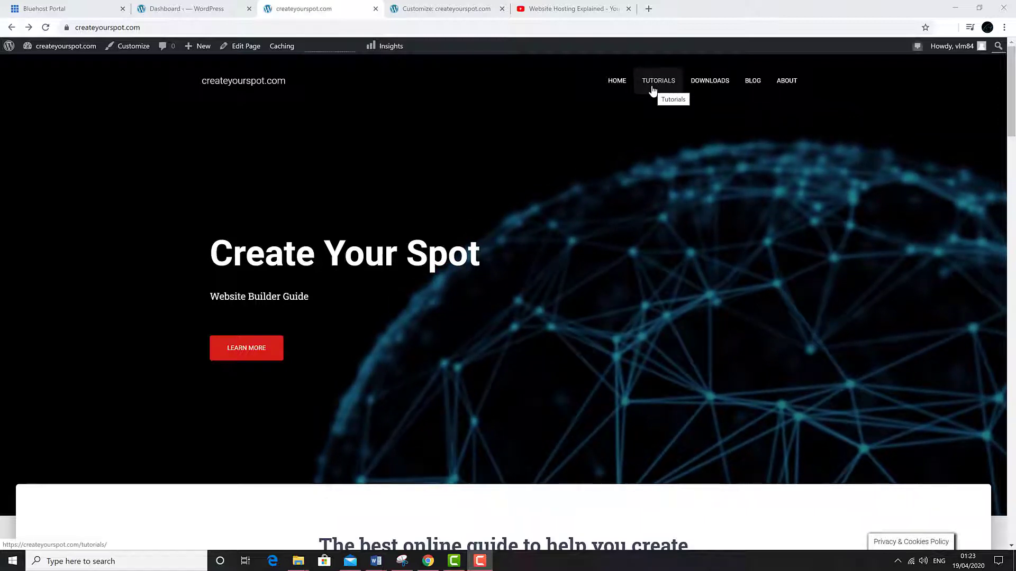
- Edit the Tutorials page, set Picture9.jpg (dark globe) as featured image, and skip the layout choice
click(656, 81)
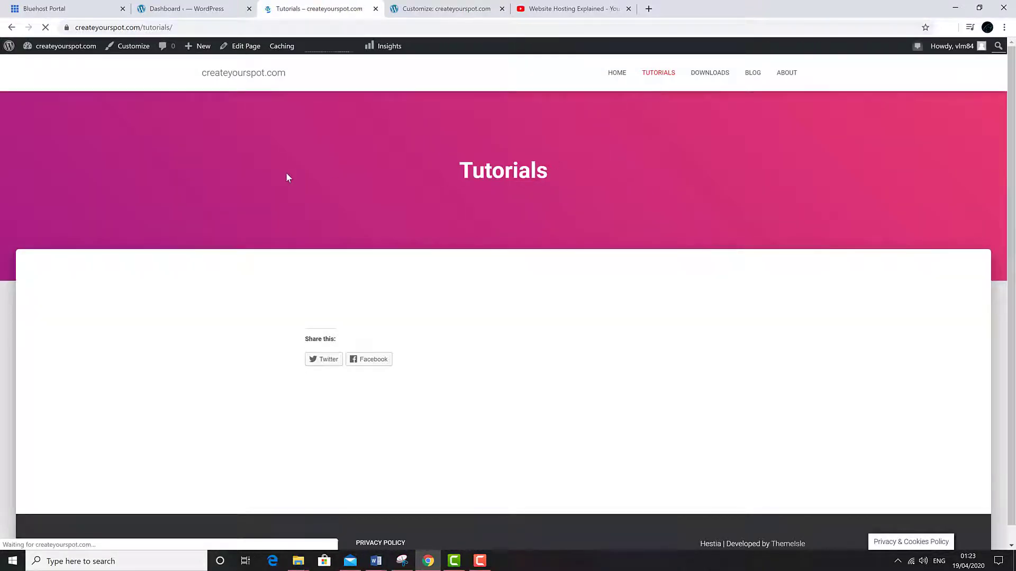
click(241, 49)
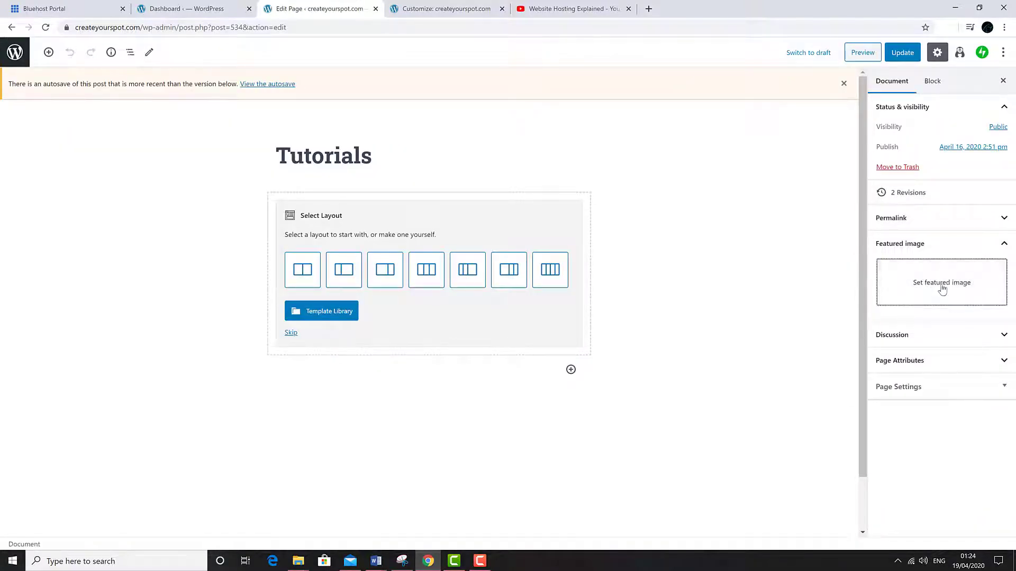
click(942, 288)
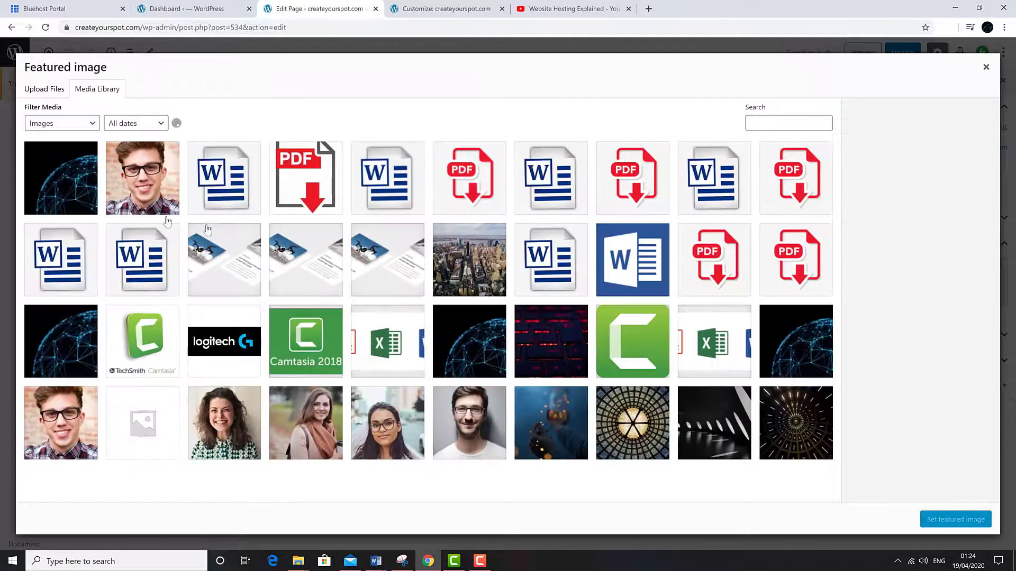
click(73, 180)
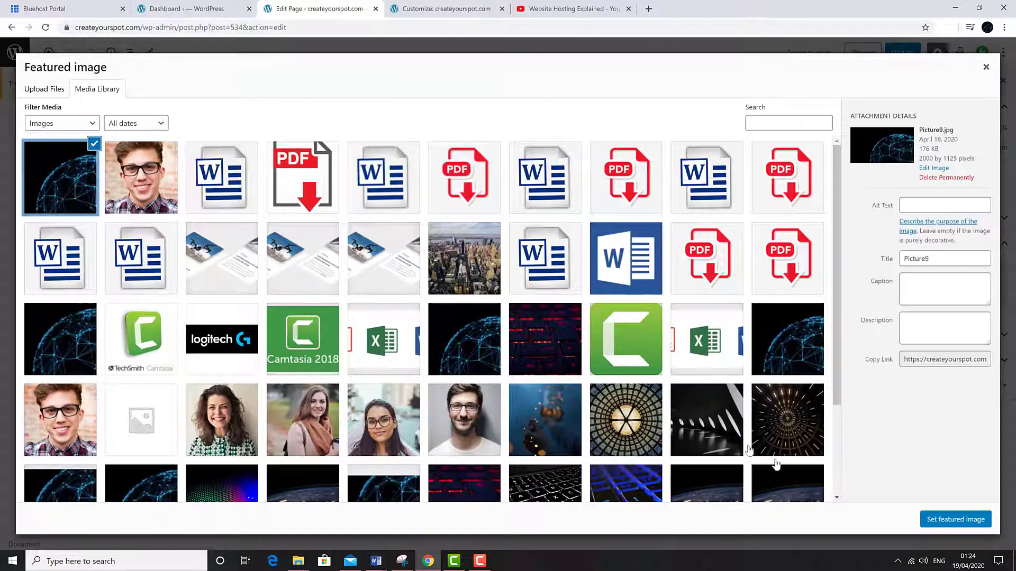
click(923, 519)
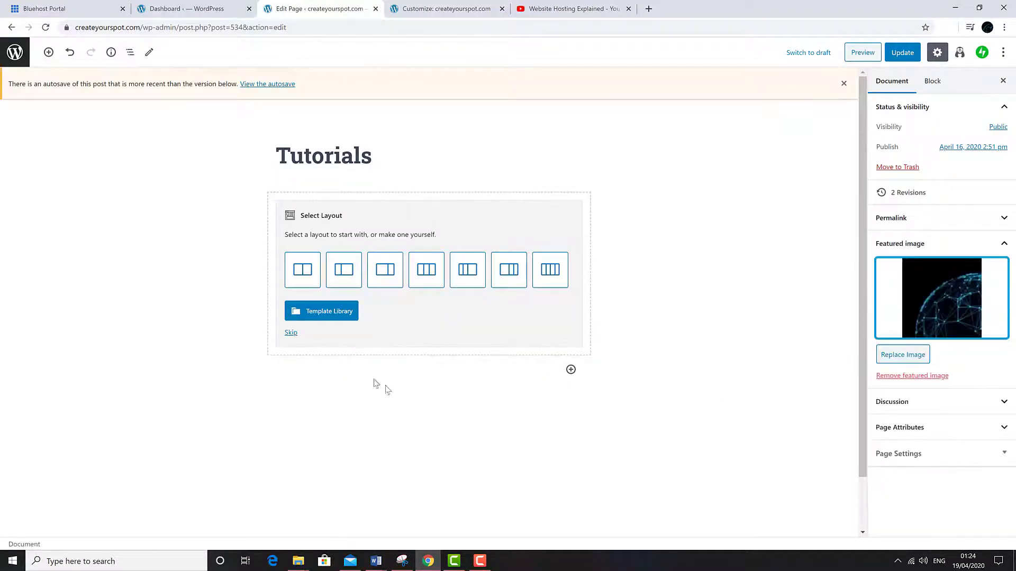
click(292, 333)
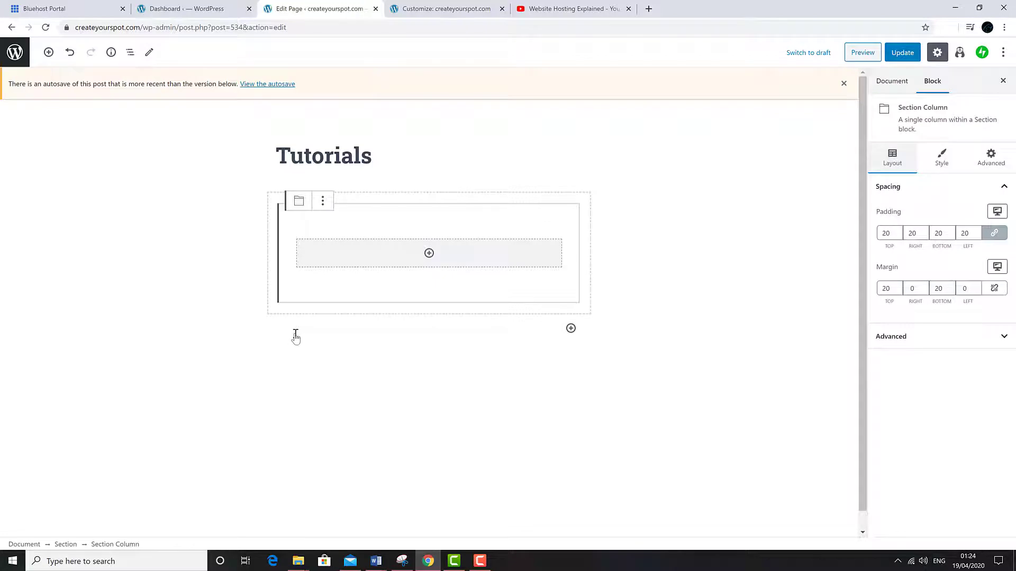
- Add a YouTube block in the column and embed the pasted Website Hosting Explained video URL
click(429, 253)
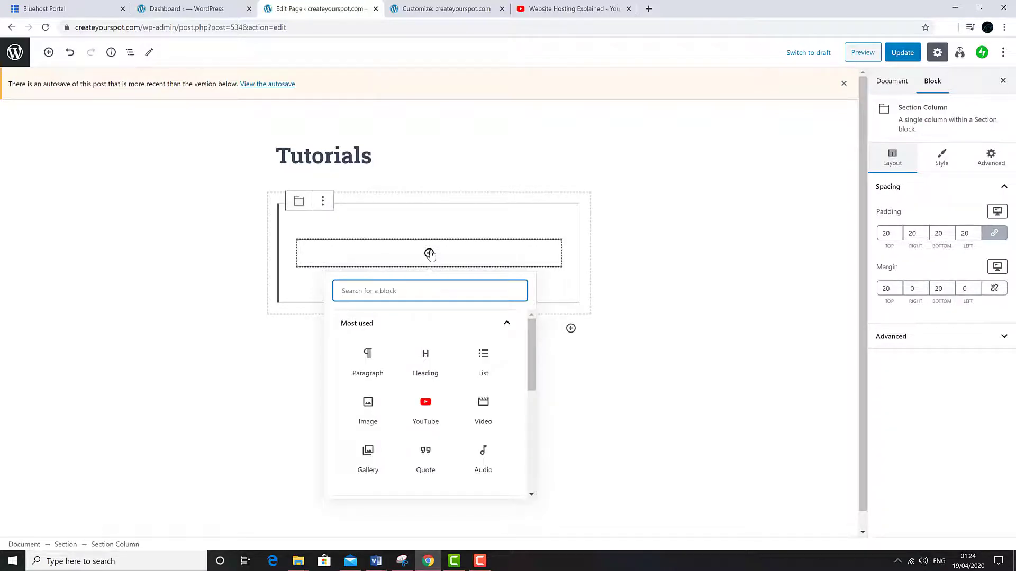
click(432, 409)
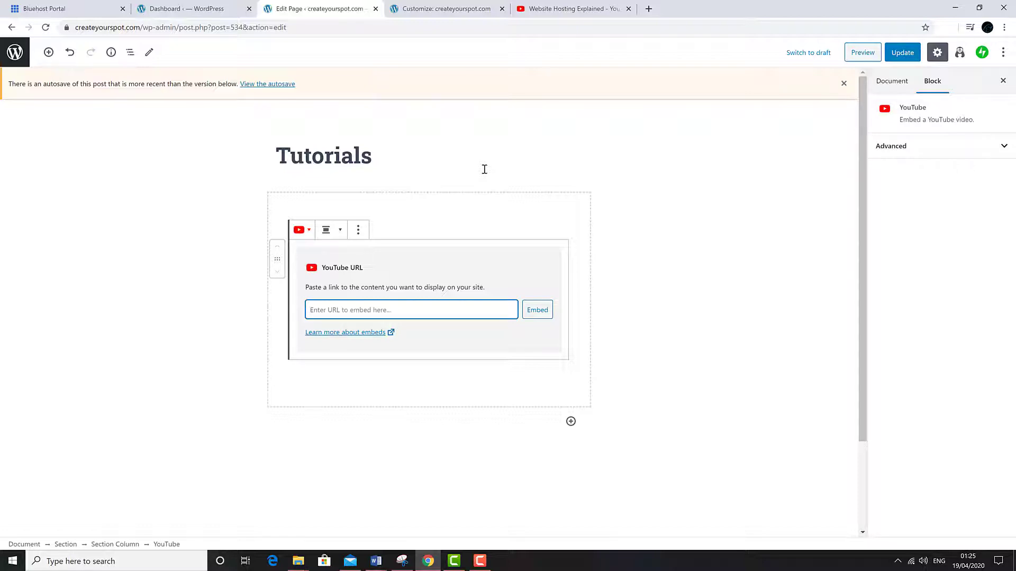
click(585, 15)
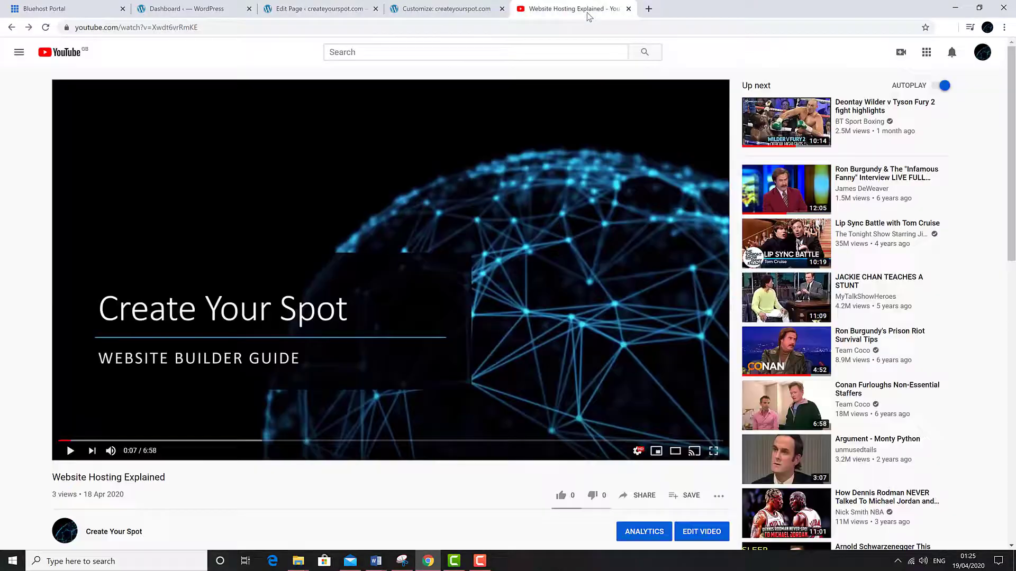
drag(204, 32, 74, 29)
click(317, 8)
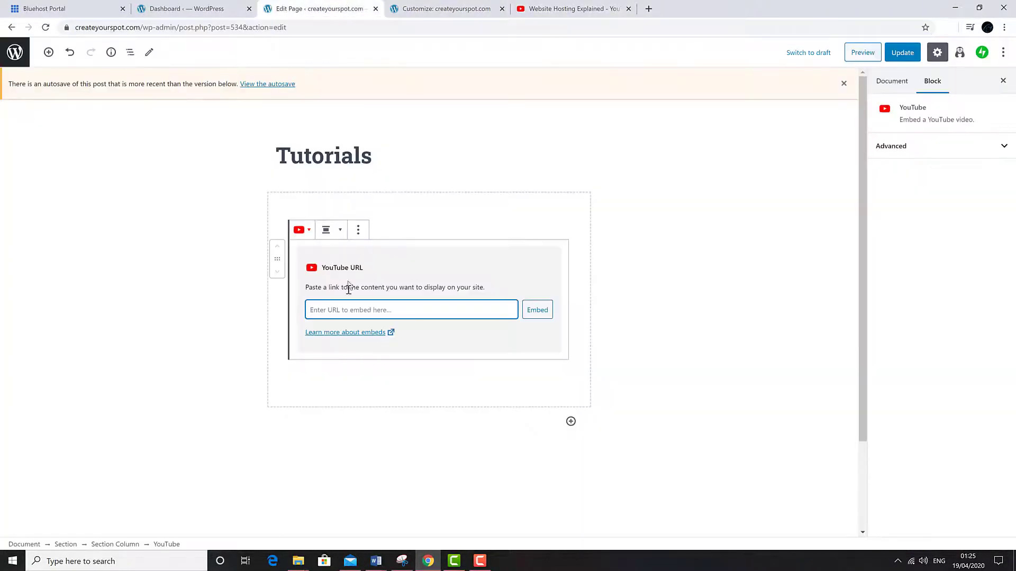
right_click(341, 303)
click(369, 394)
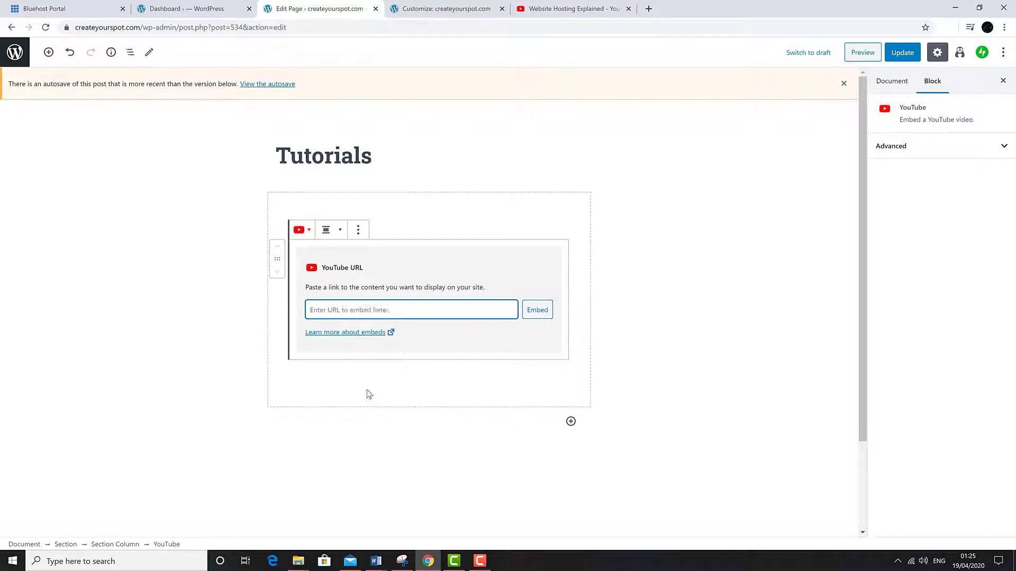
click(537, 314)
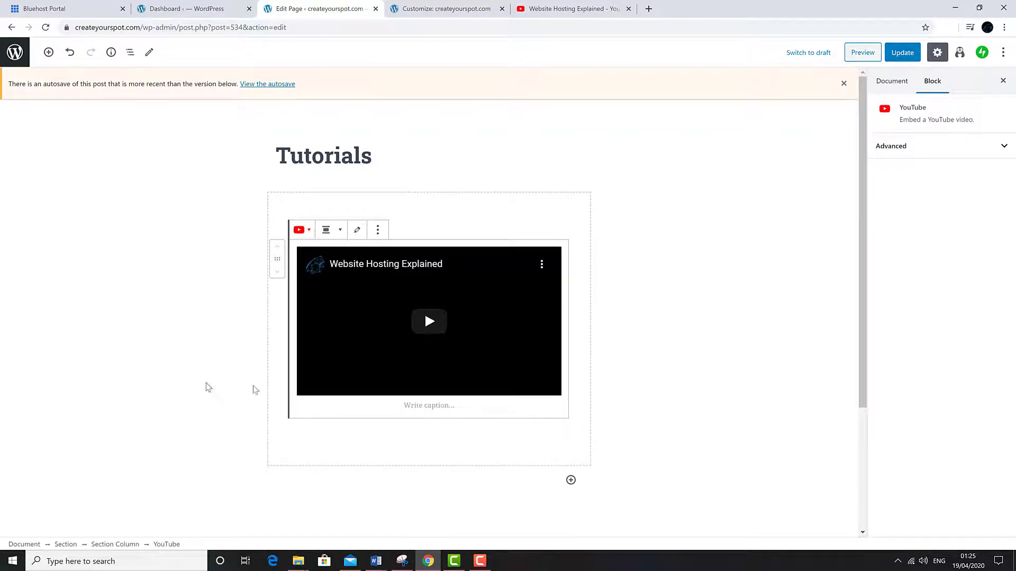
- Try left, wide and full-width alignments on the video embed, then settle on Align center
click(339, 231)
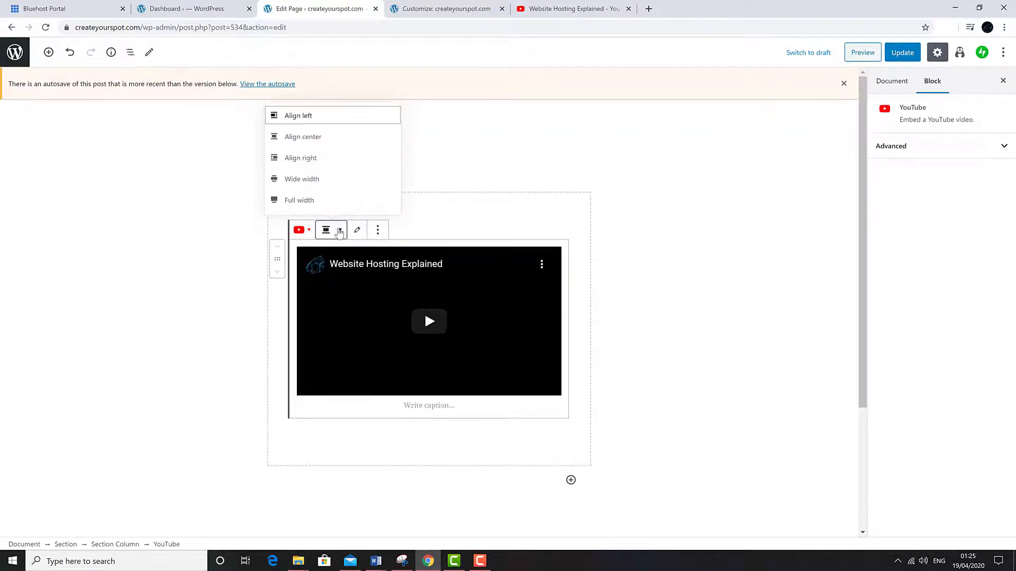
click(319, 138)
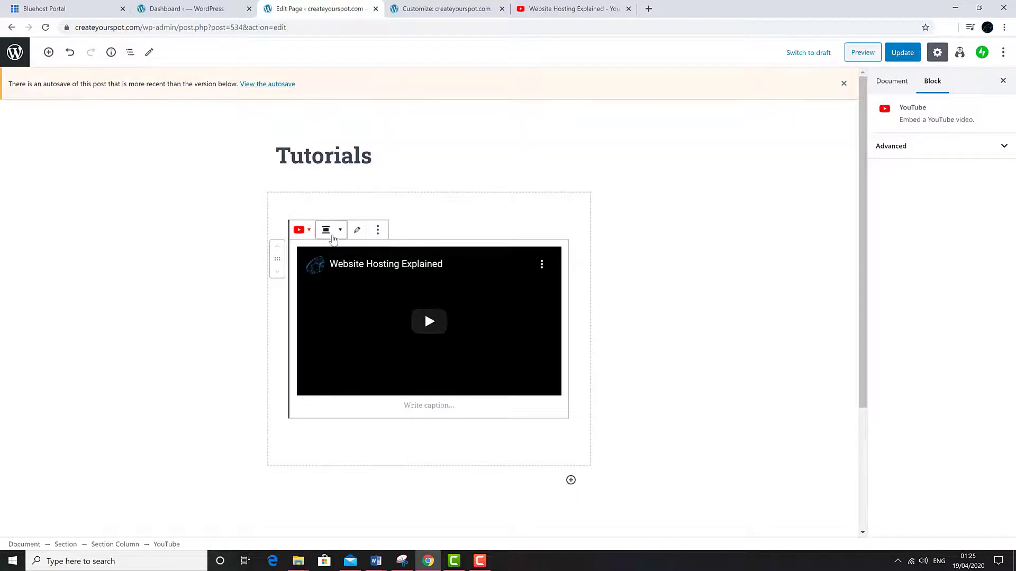
click(333, 240)
click(302, 118)
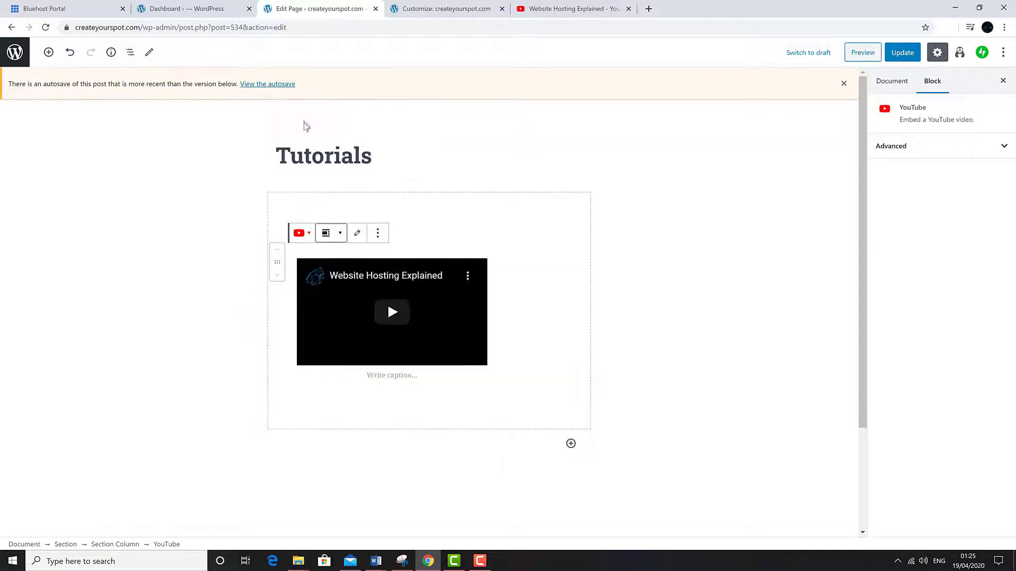
click(338, 233)
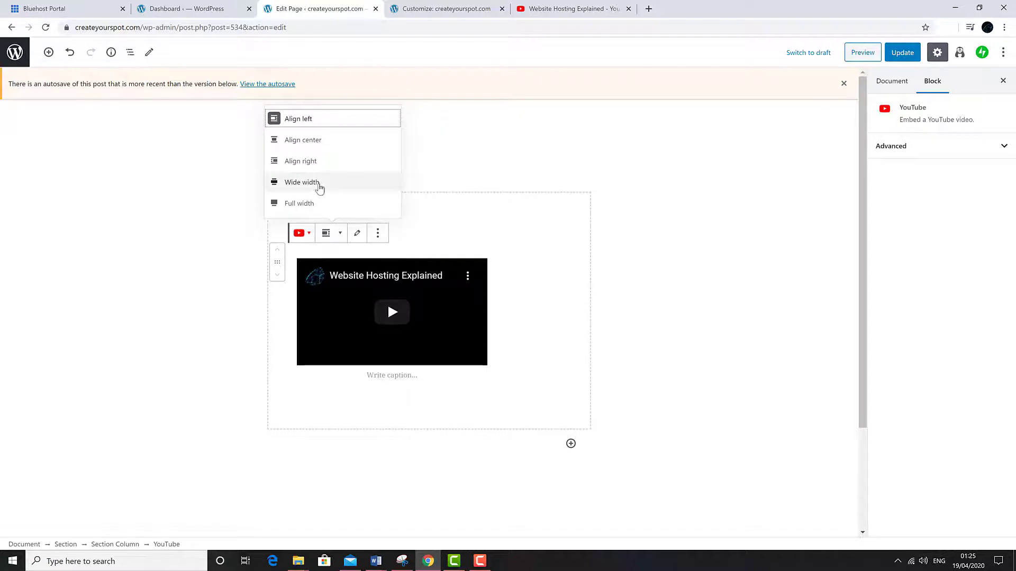
click(320, 187)
click(400, 230)
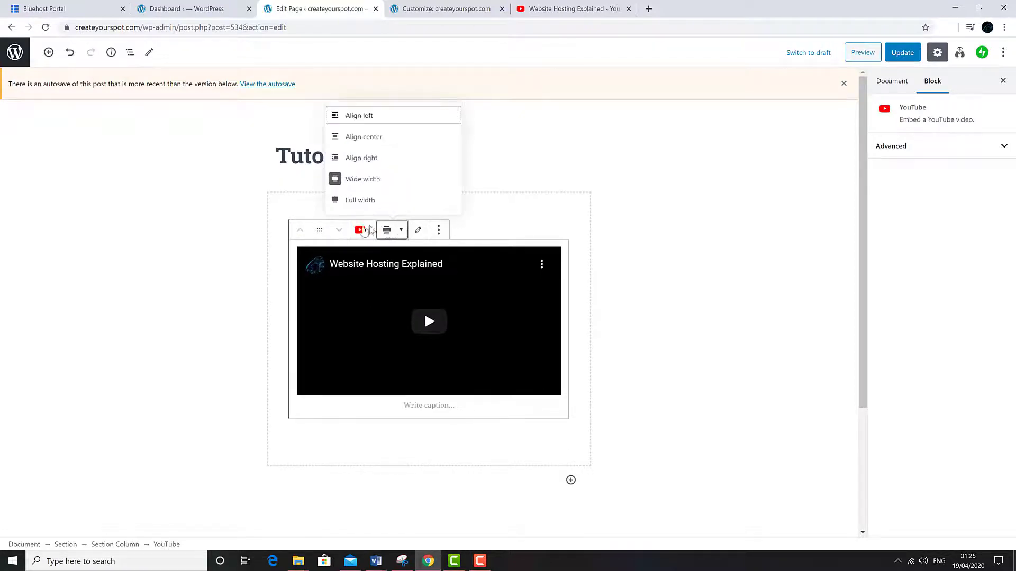
click(339, 200)
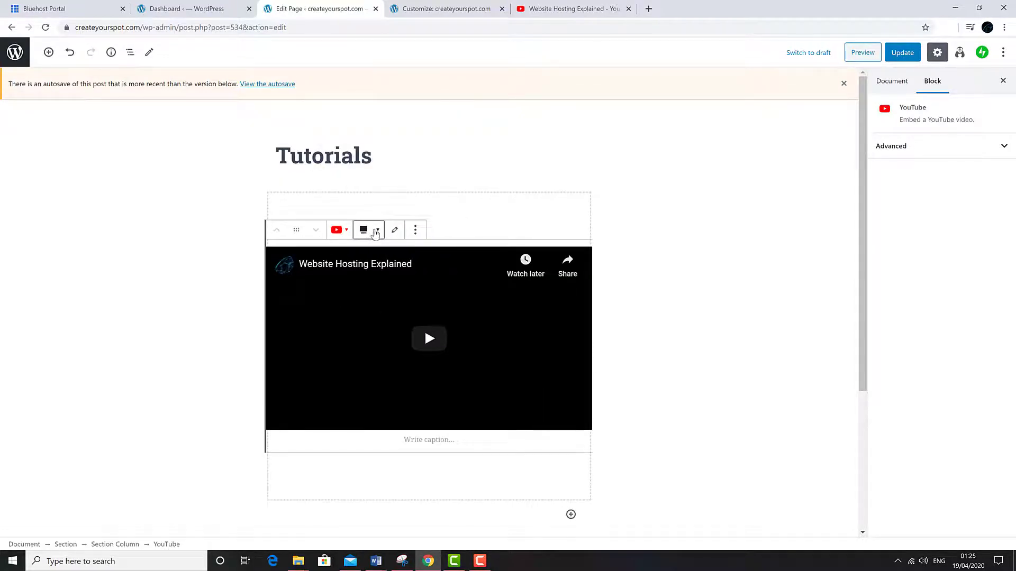
click(375, 234)
click(340, 136)
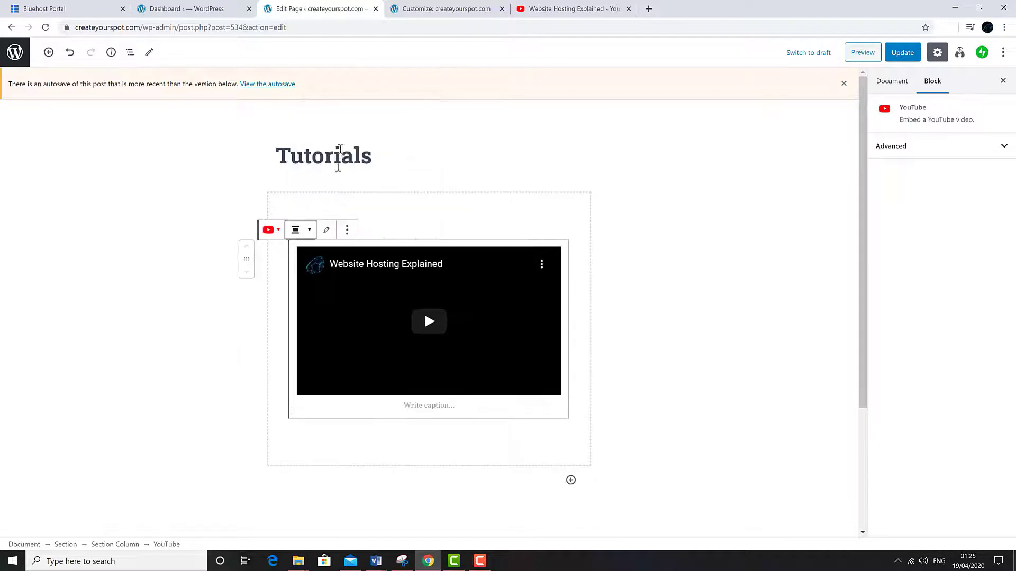
click(121, 277)
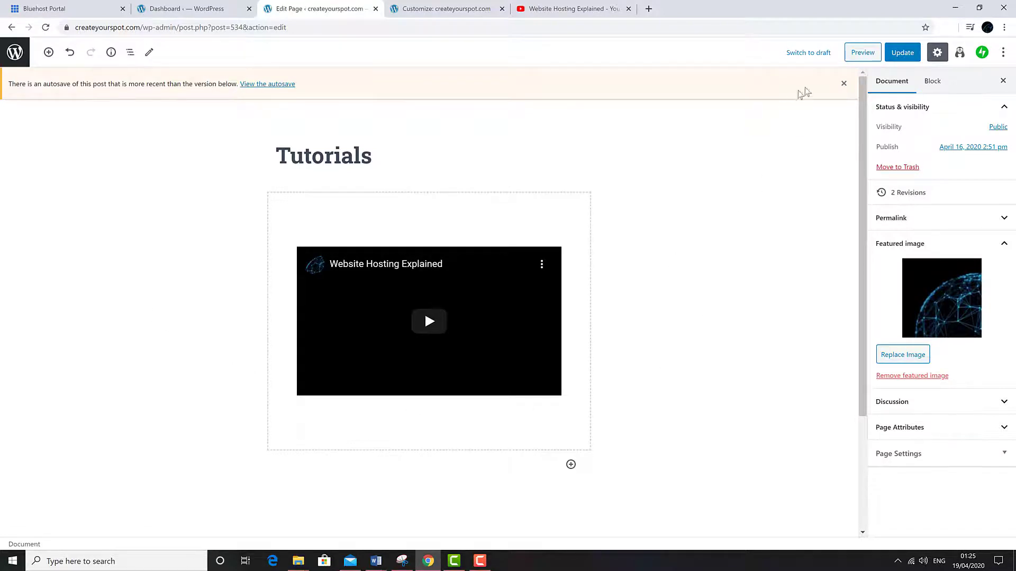
- Preview the Tutorials page and check that the embedded video plays
click(862, 52)
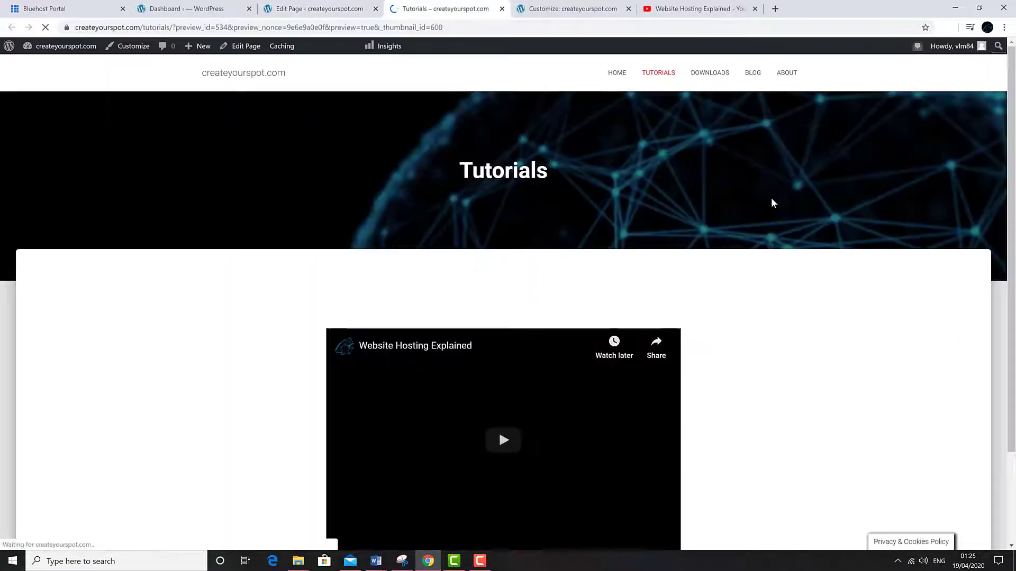
scroll(275, 336, down, 2)
click(502, 327)
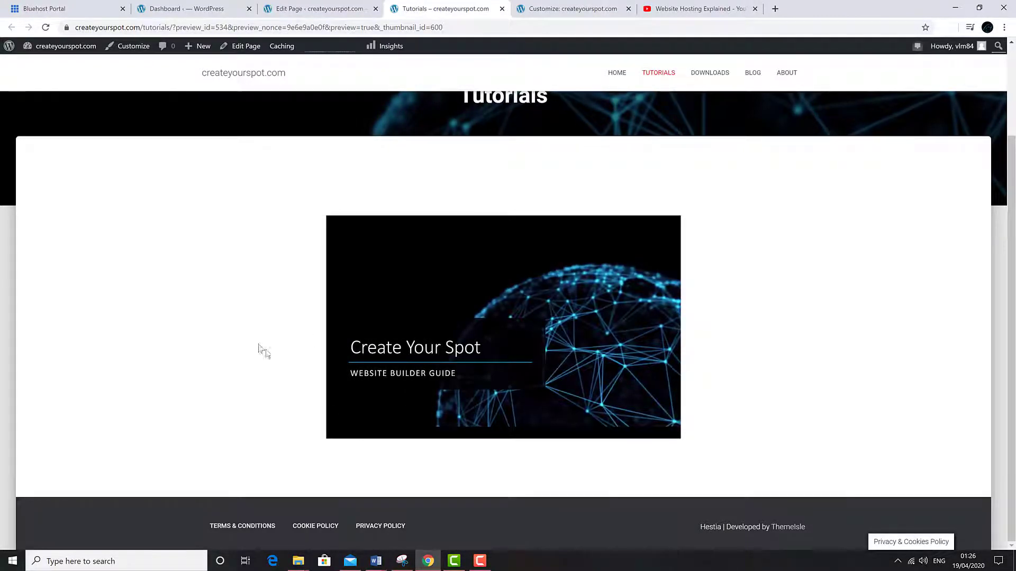
click(344, 429)
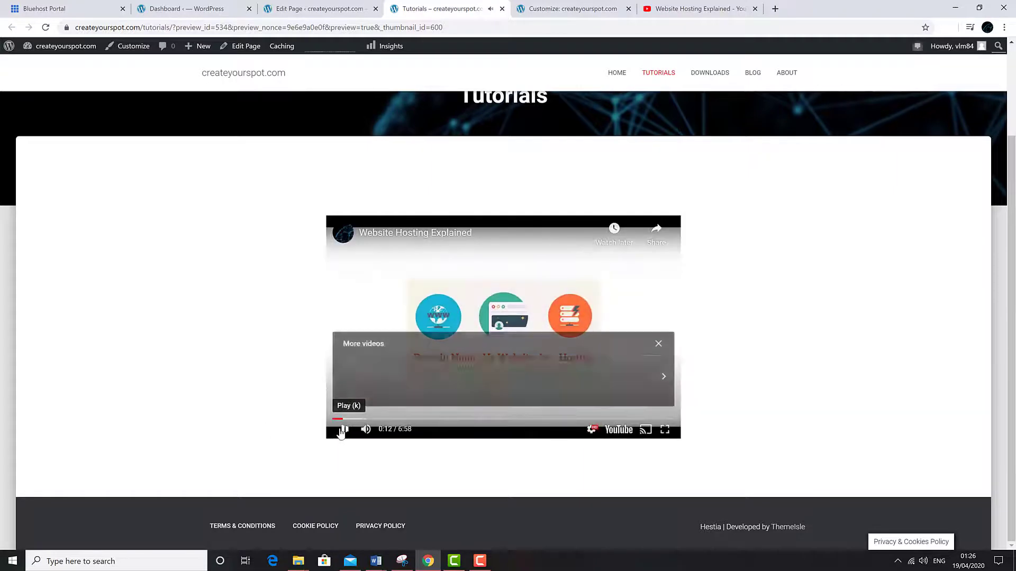
key(ctrl+w)
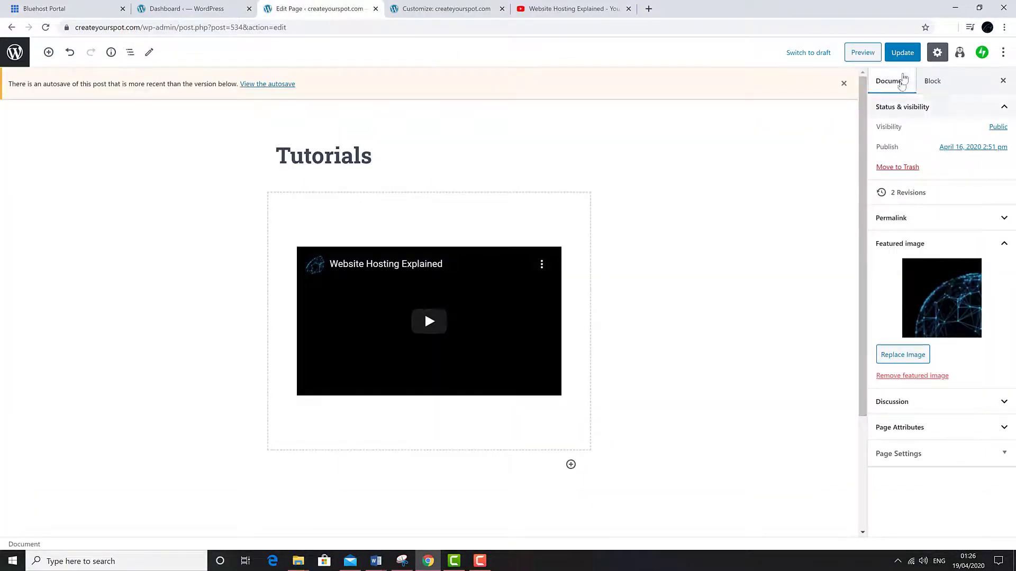
- Update the Tutorials page, view it live, then return to the homepage
click(904, 55)
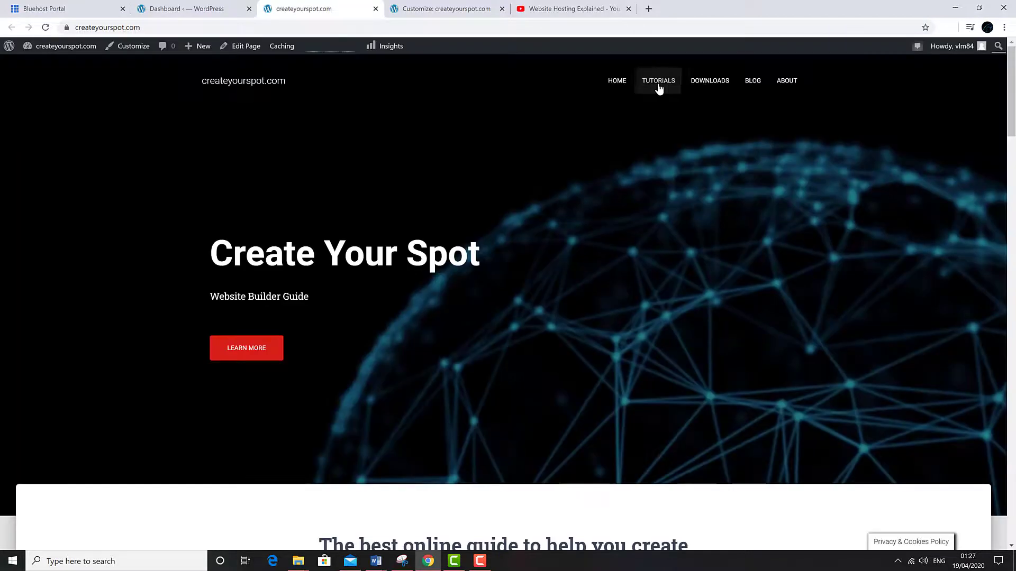
click(658, 86)
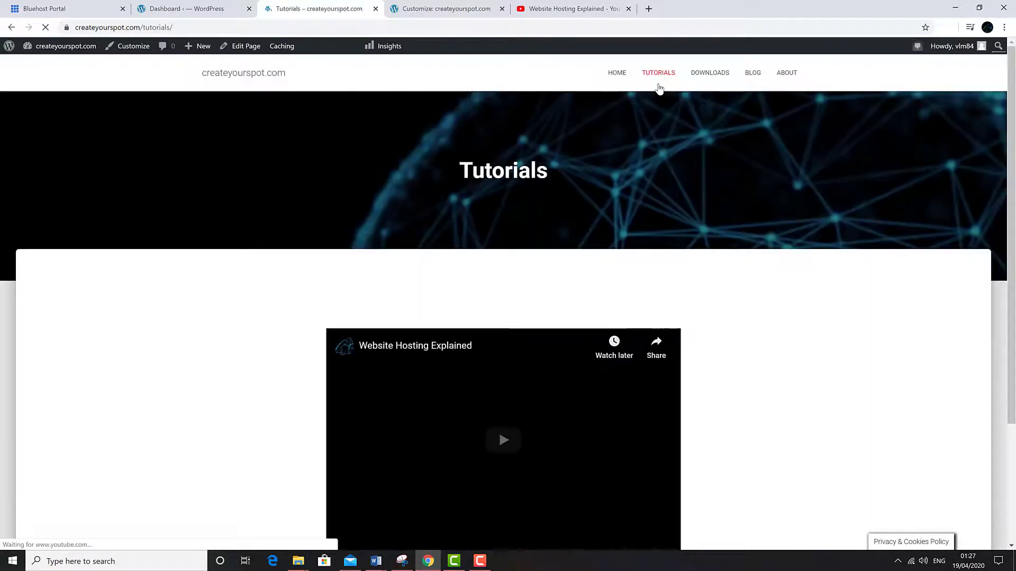
scroll(197, 306, down, 3)
scroll(204, 313, up, 3)
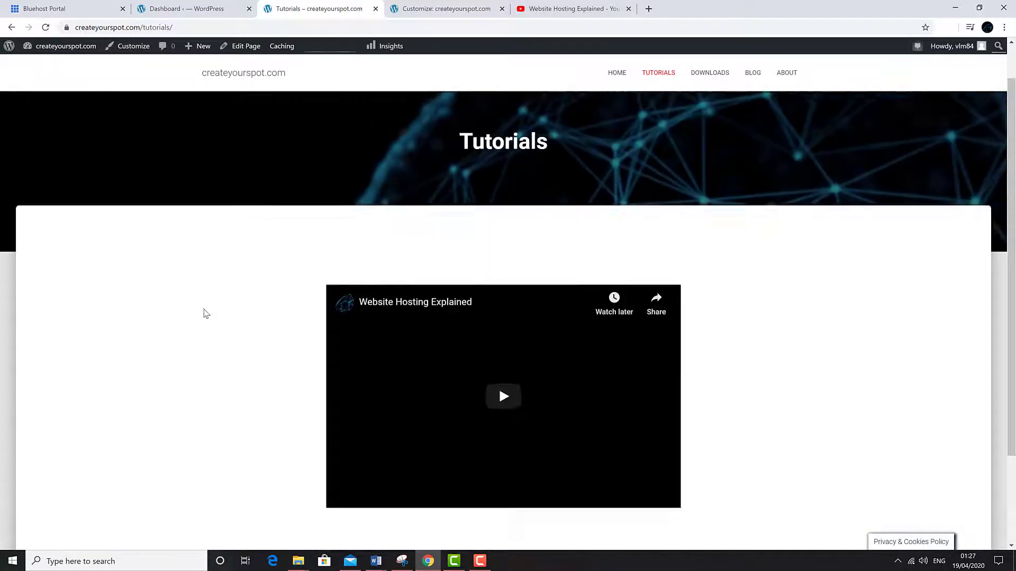
click(622, 76)
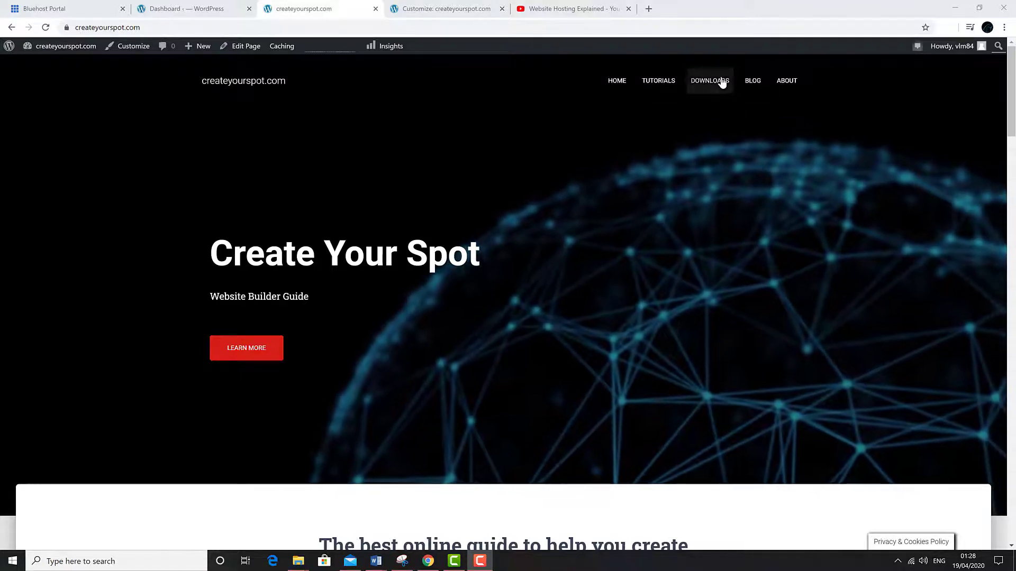
- Edit the Downloads page, skip the layout, and insert a File block from Common Blocks
click(722, 81)
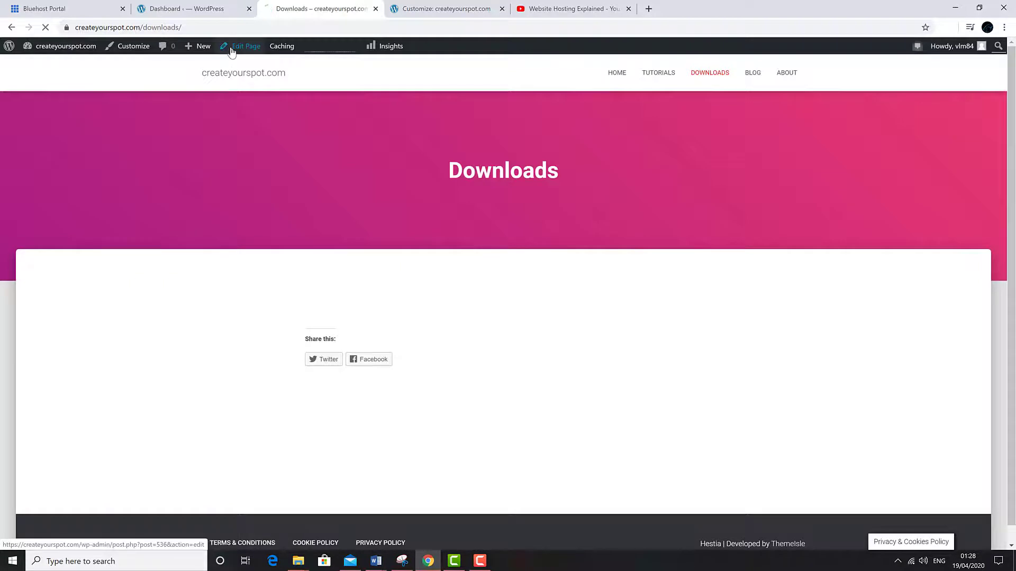
click(231, 48)
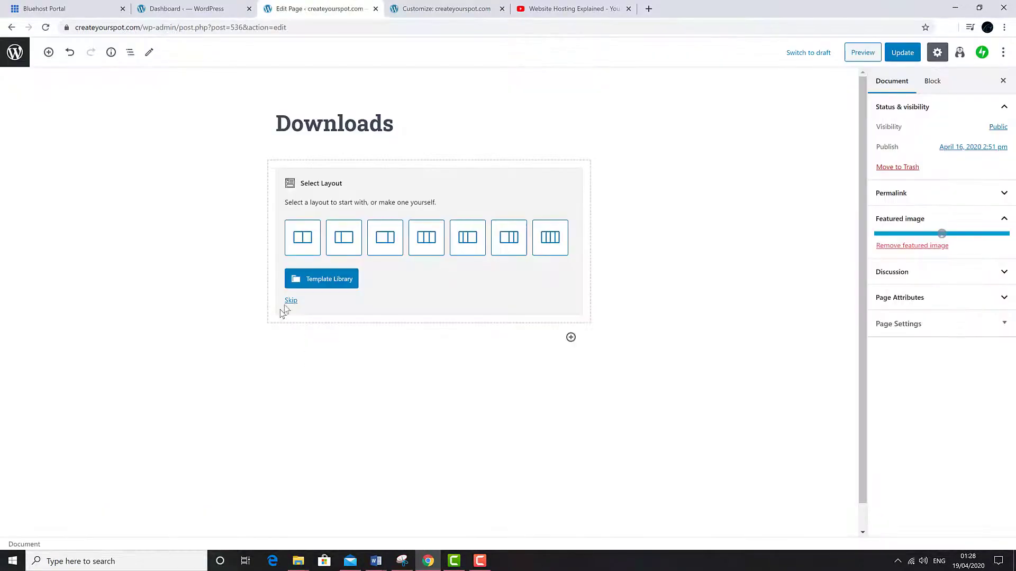
click(291, 300)
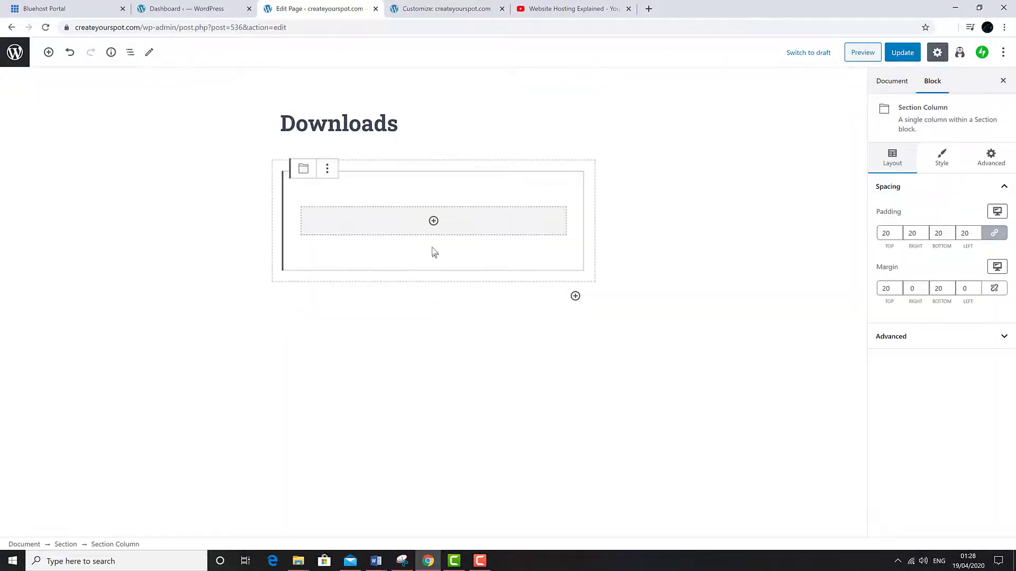
click(433, 221)
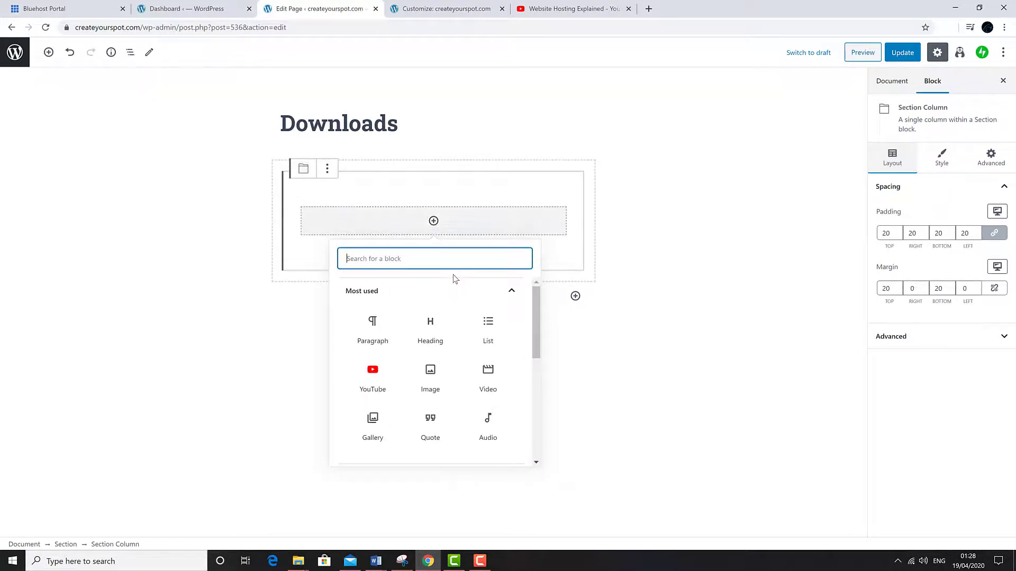
scroll(486, 385, down, 2)
scroll(486, 387, down, 2)
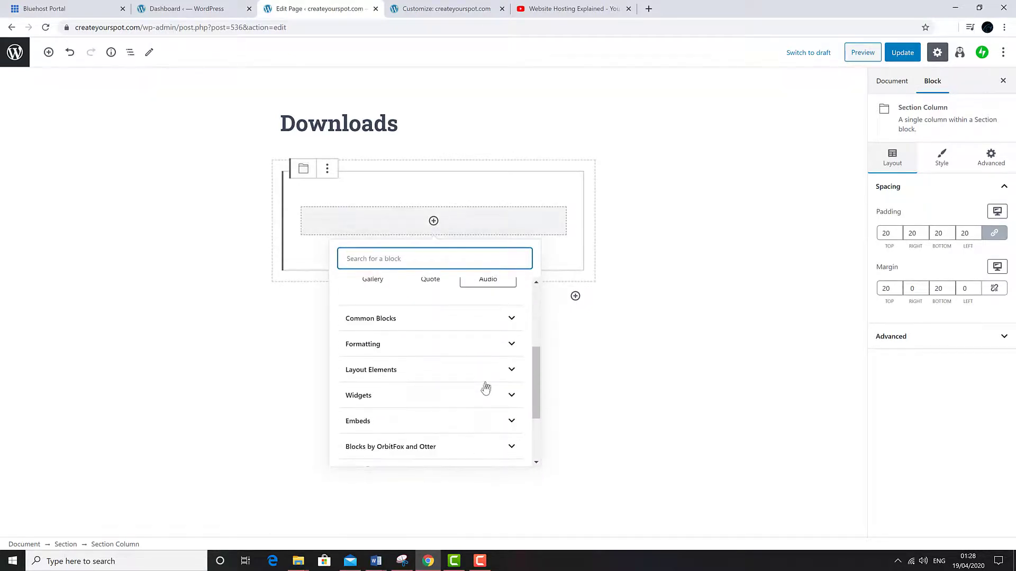
click(494, 322)
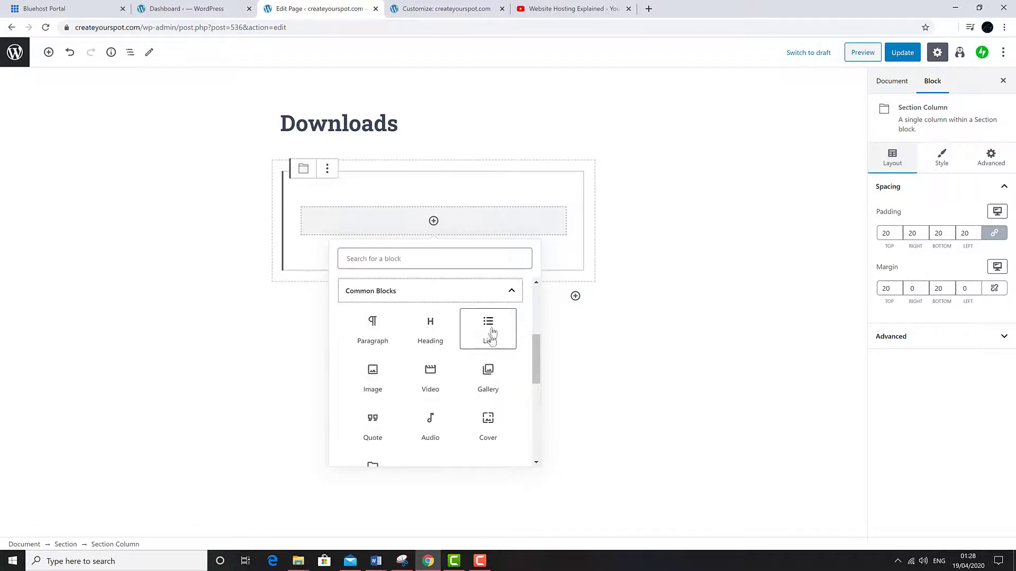
scroll(482, 370, down, 2)
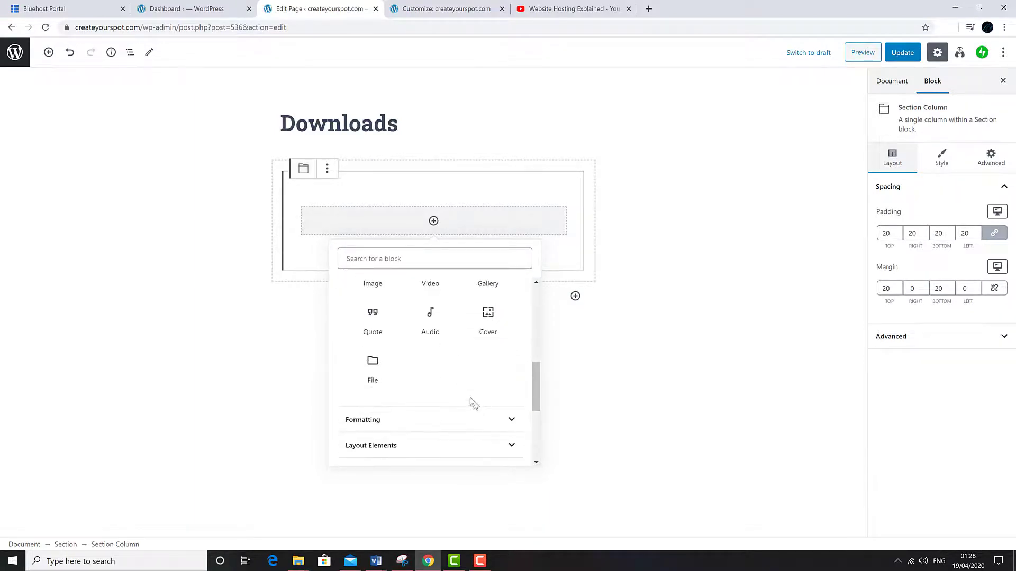
click(372, 368)
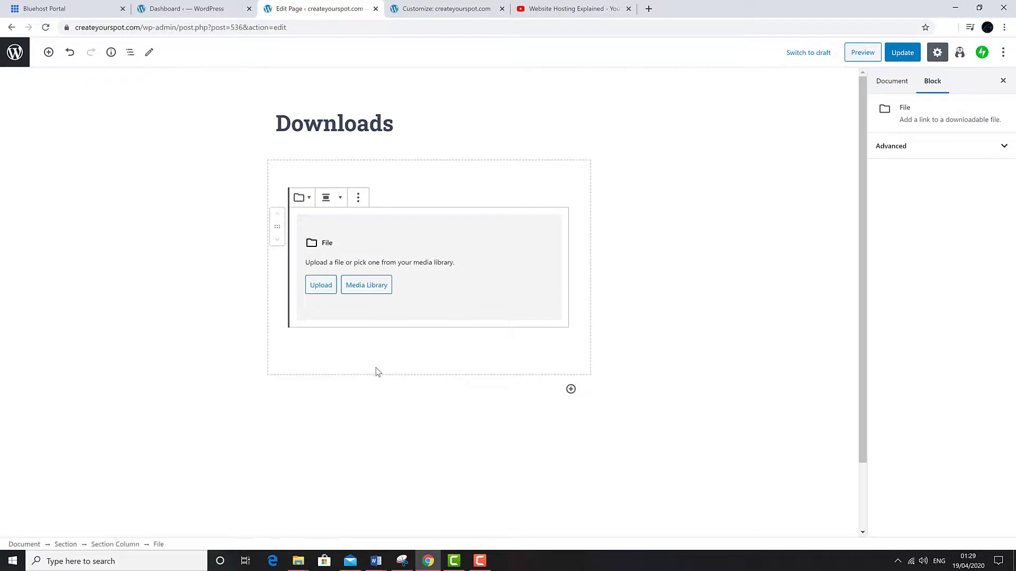
- Upload the PDF into the File block and rename its link Create-Your-Spot-PDF
click(321, 285)
click(695, 159)
click(661, 304)
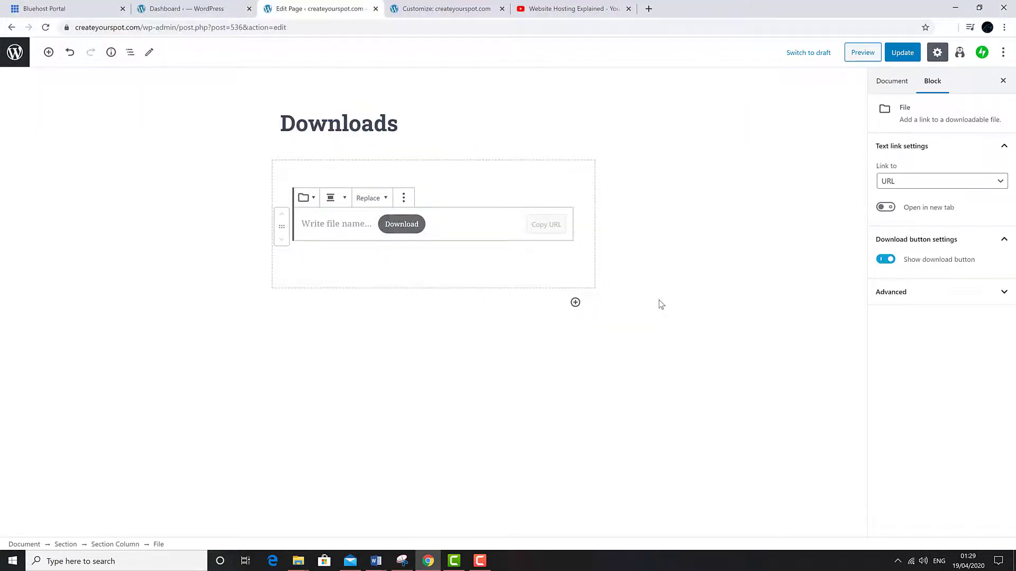
click(349, 225)
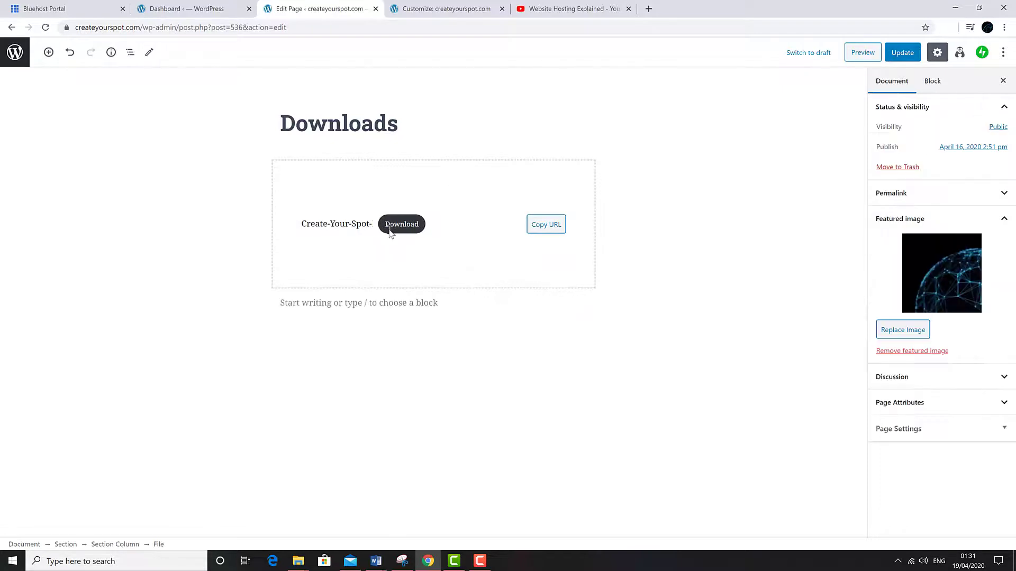
text(PDF)
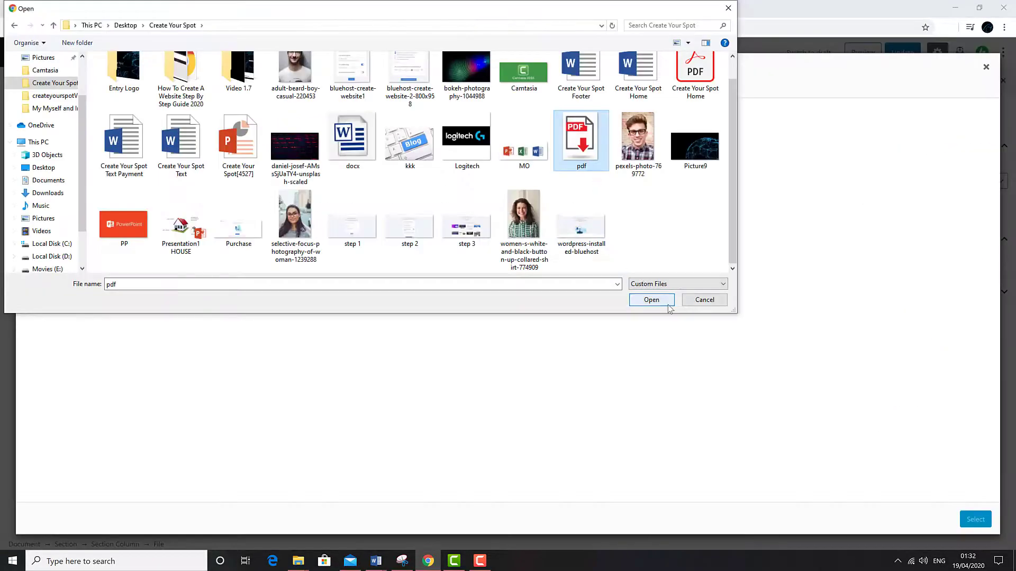
- Add the PDF icon image above the download and update the Downloads page
click(668, 305)
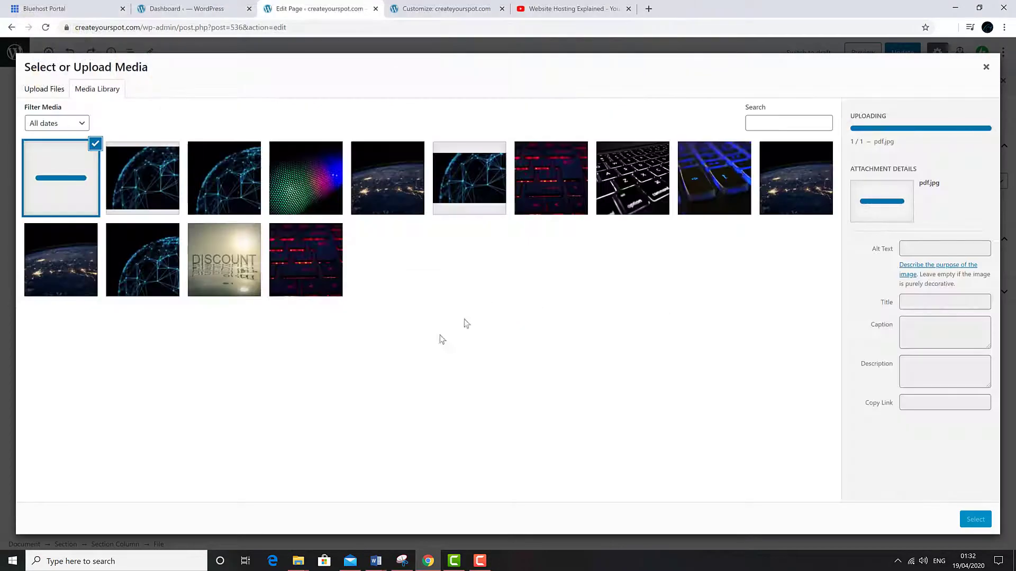
click(975, 519)
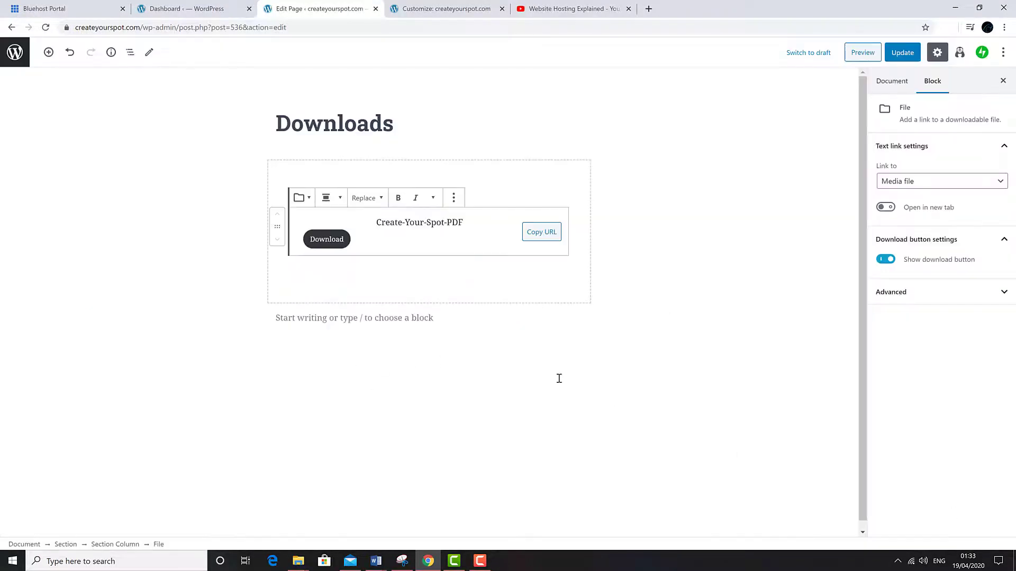
click(532, 439)
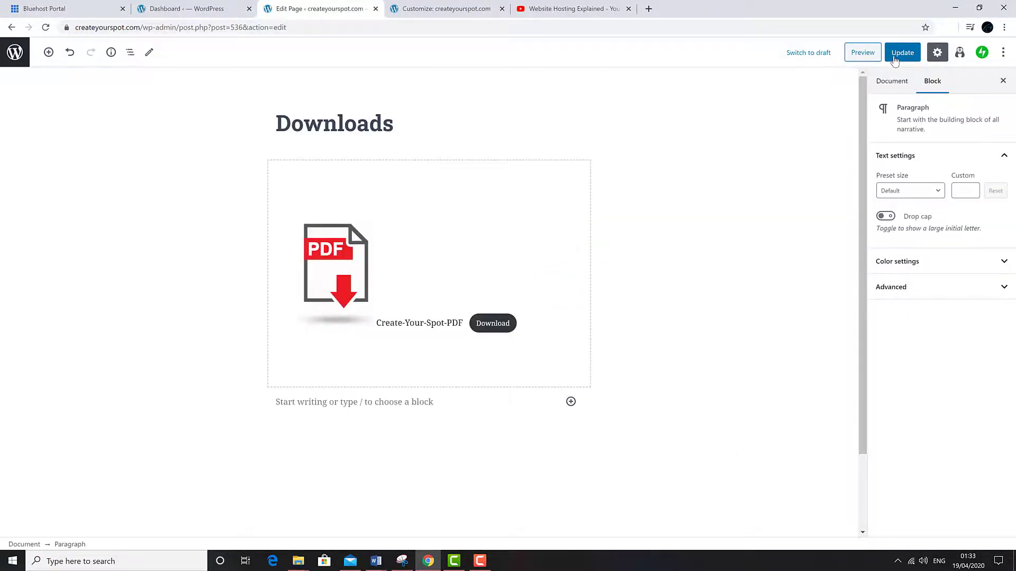
click(894, 60)
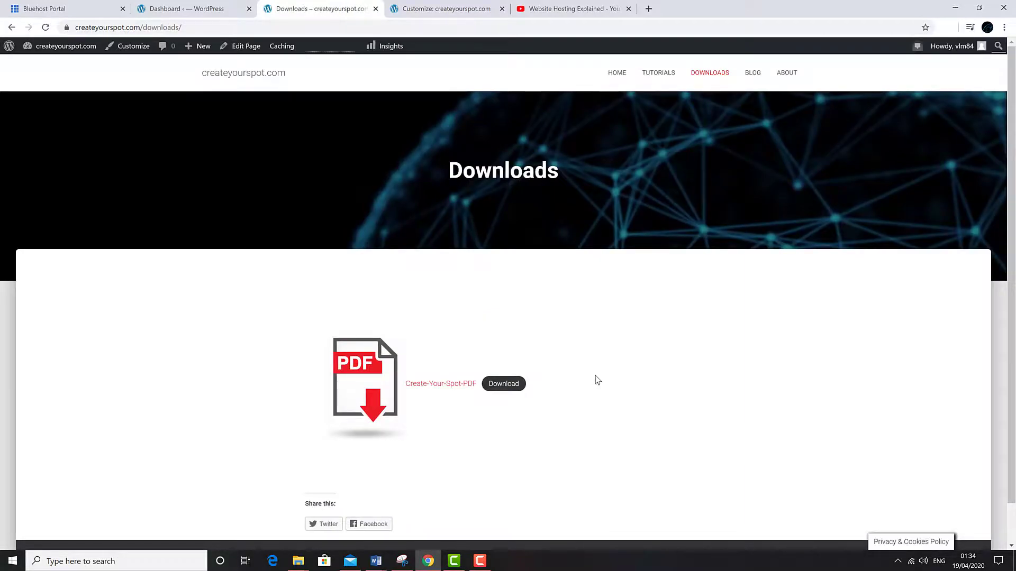
- Download the Create-Your-Spot PDF and open it to scroll through its contents
click(496, 388)
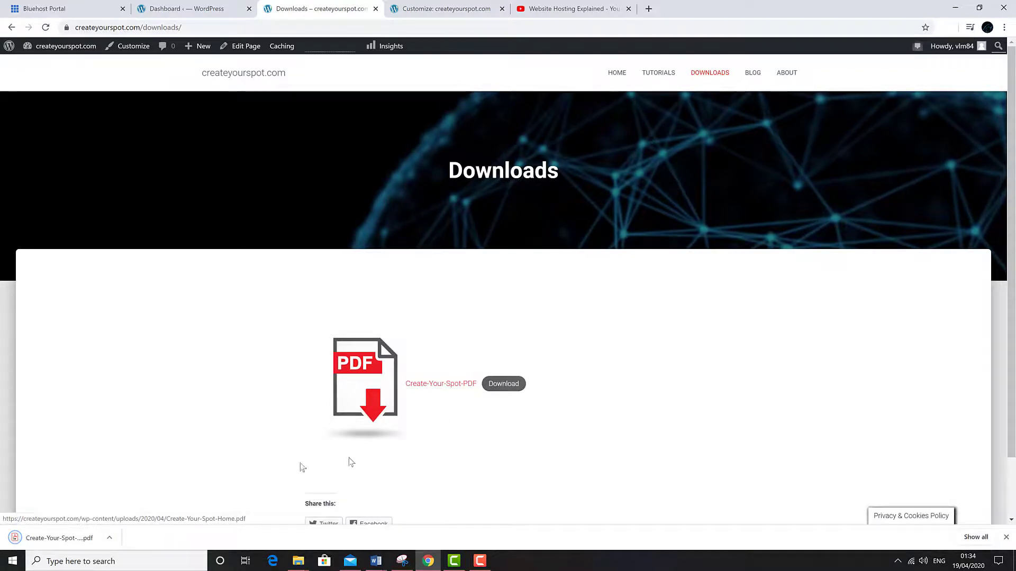
click(69, 540)
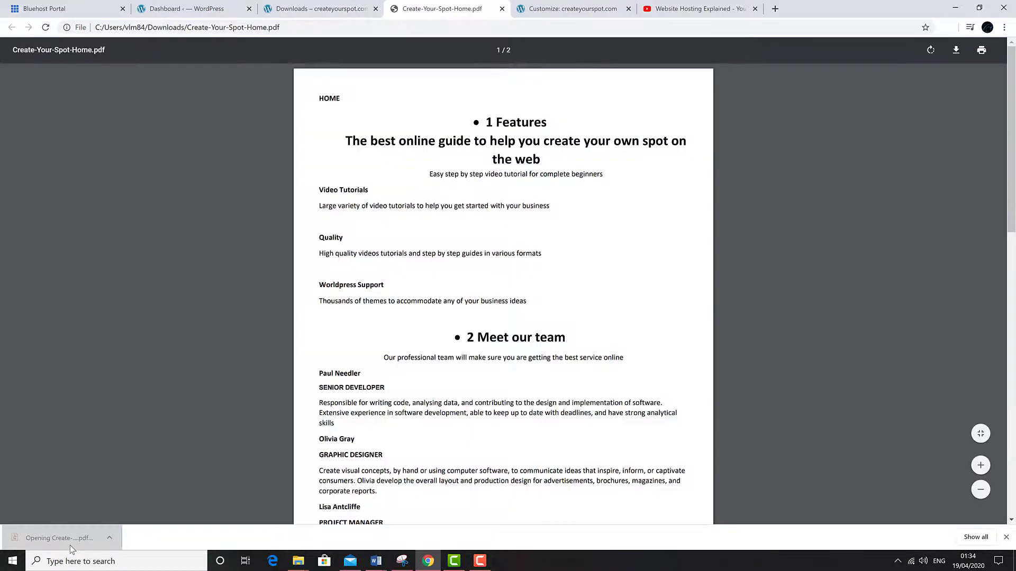
scroll(372, 338, down, 15)
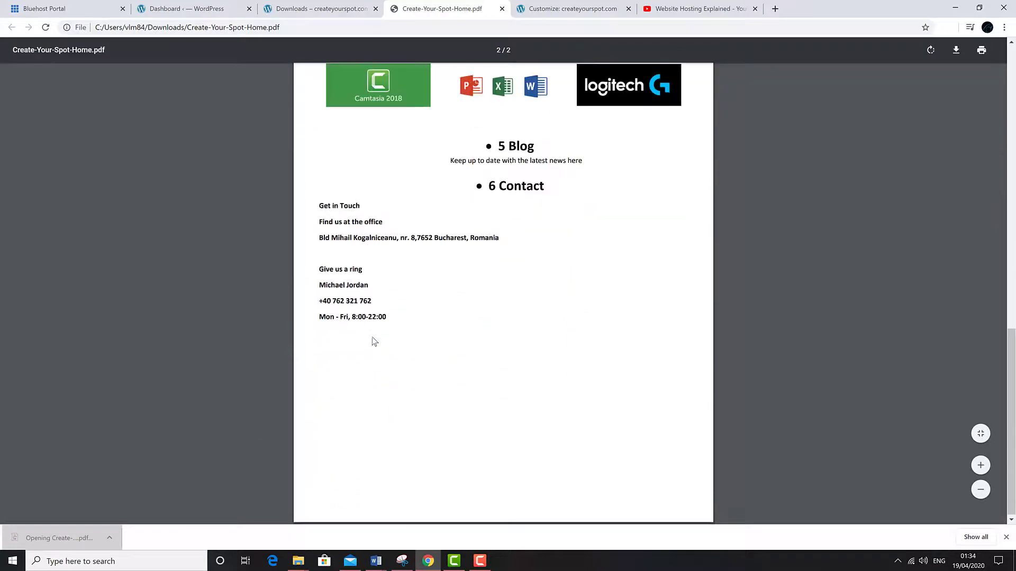
scroll(372, 338, up, 15)
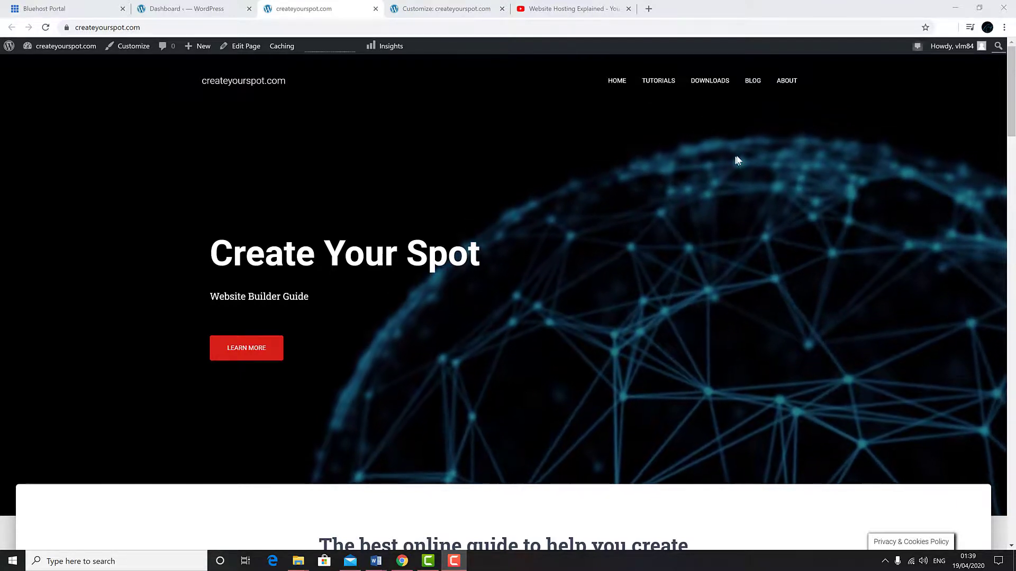
- Set Picture9.jpg (dark globe) as the Blog page's featured image and update the page
click(756, 84)
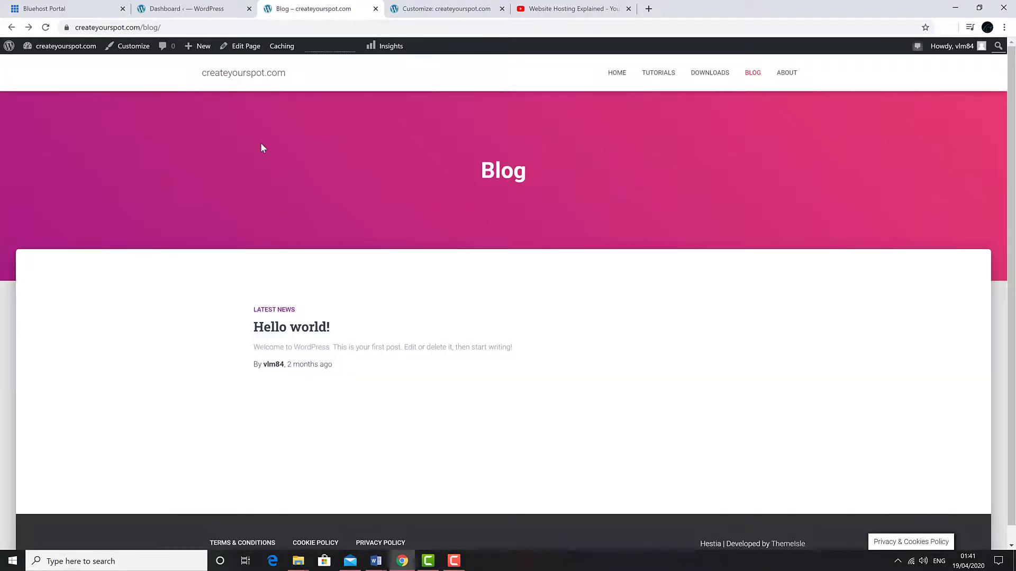
click(243, 51)
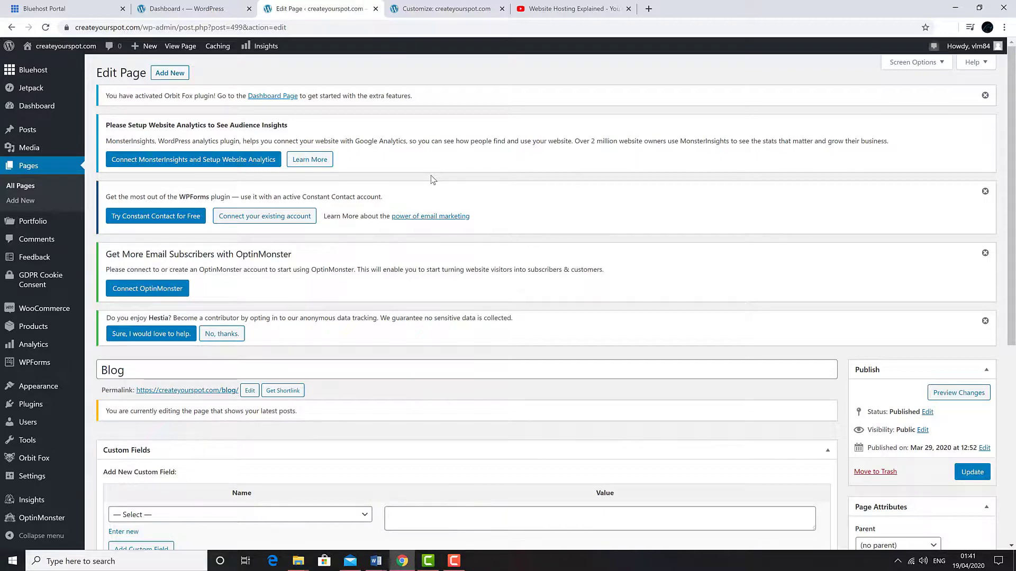
scroll(464, 270, down, 5)
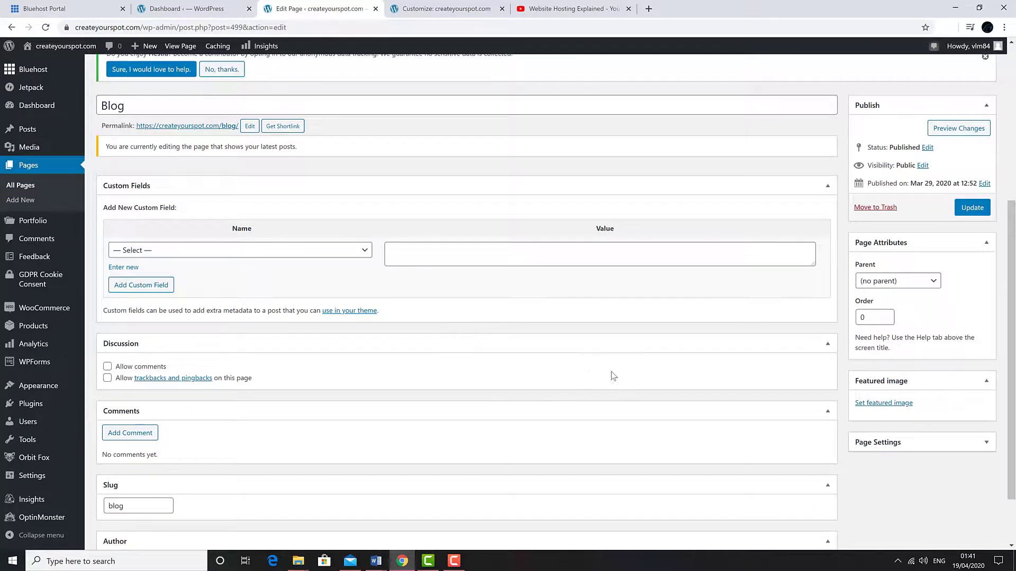
click(878, 403)
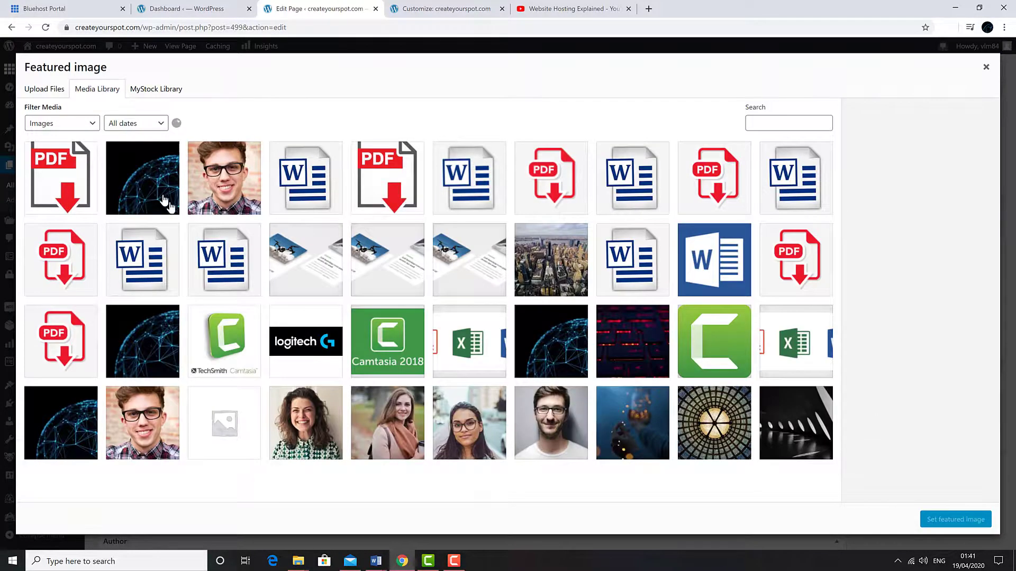
click(151, 180)
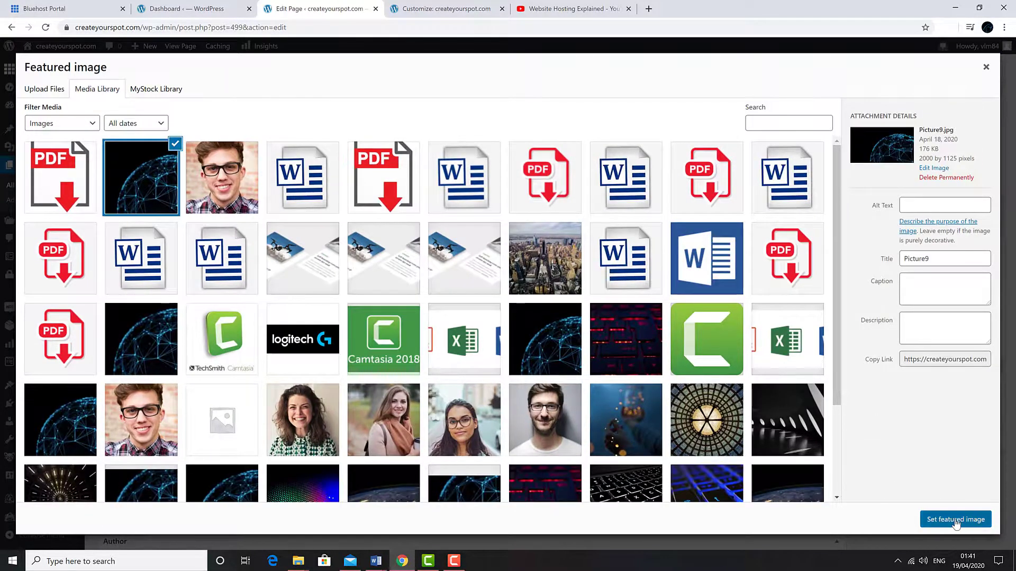
click(958, 512)
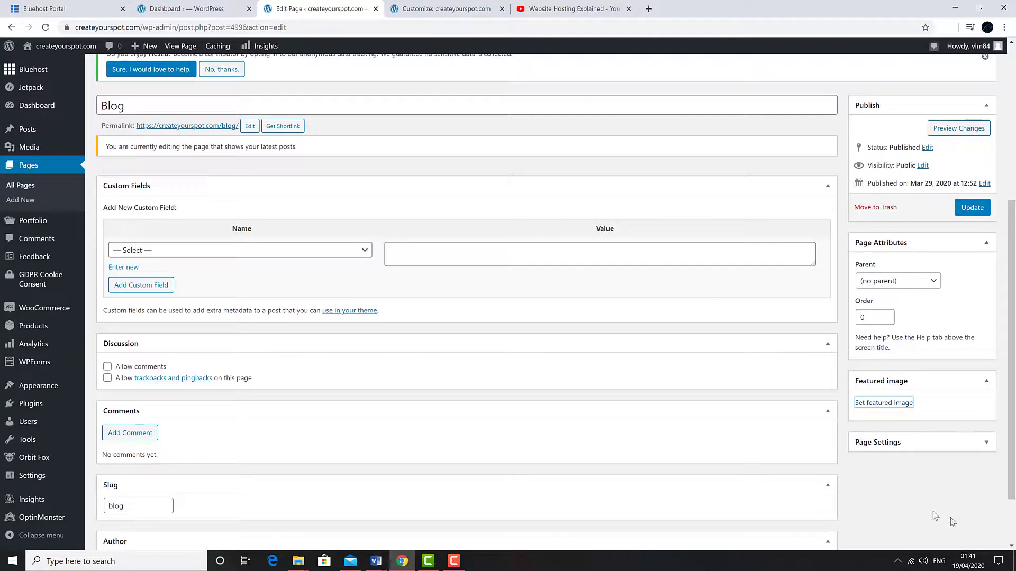
click(969, 210)
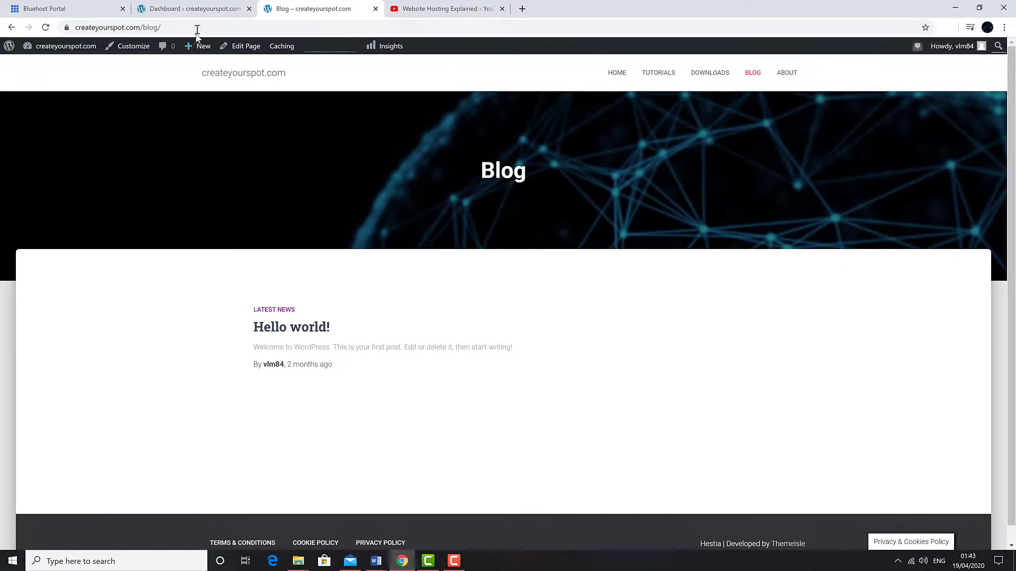
- Start a new post from the dashboard titled 'Our Blog'
click(201, 17)
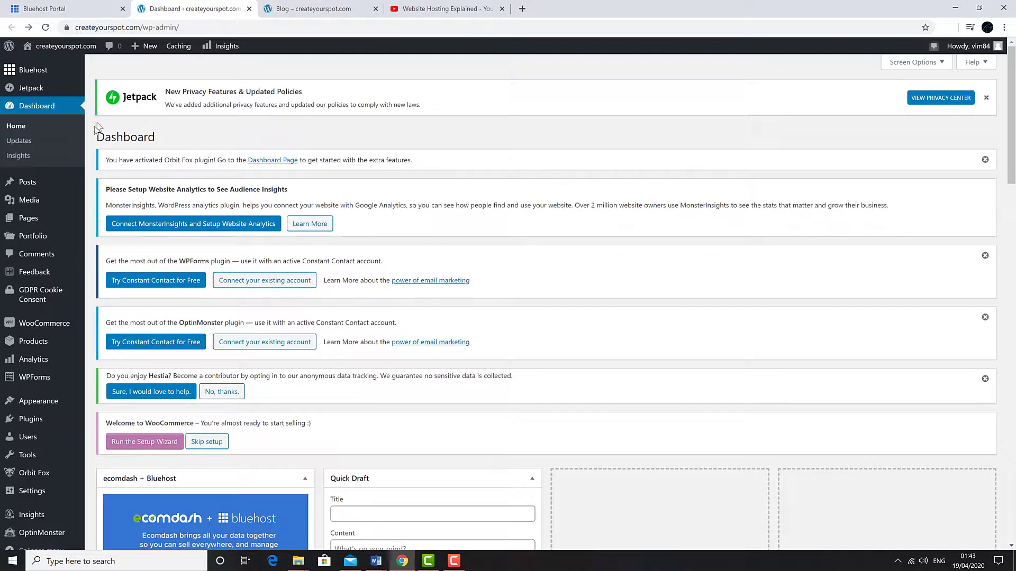
mouse_move(37, 181)
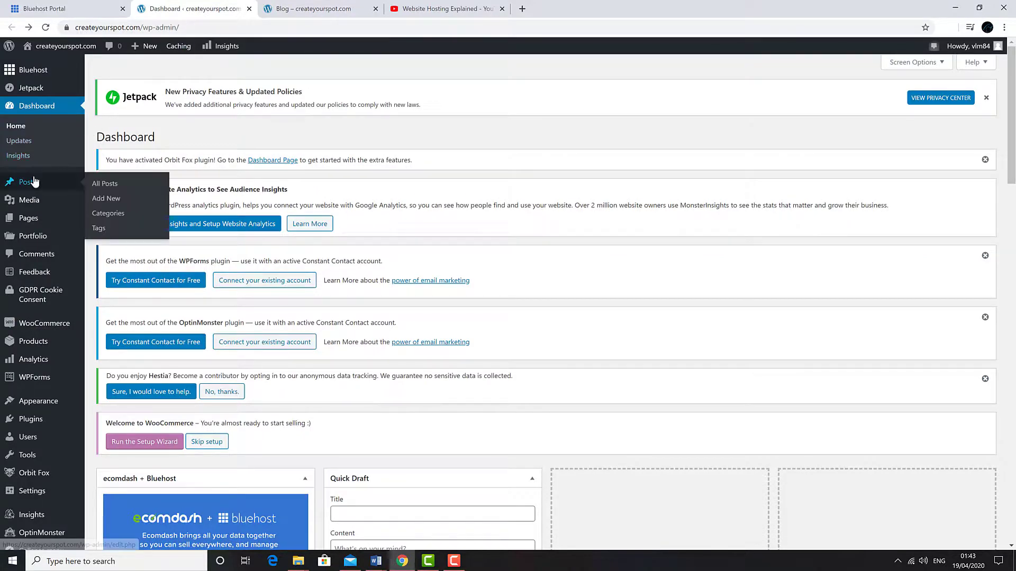
click(102, 201)
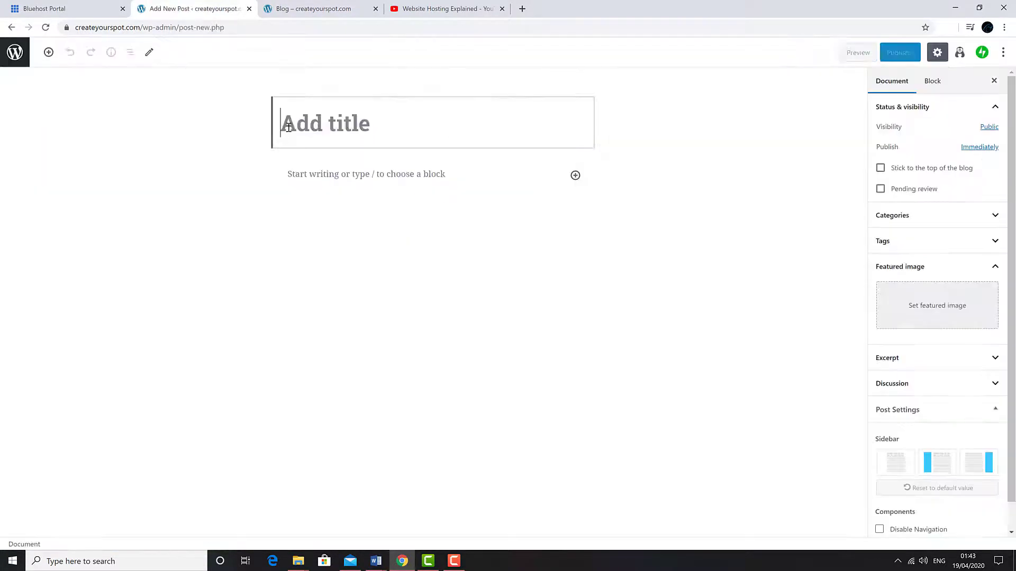
text(Our Blog)
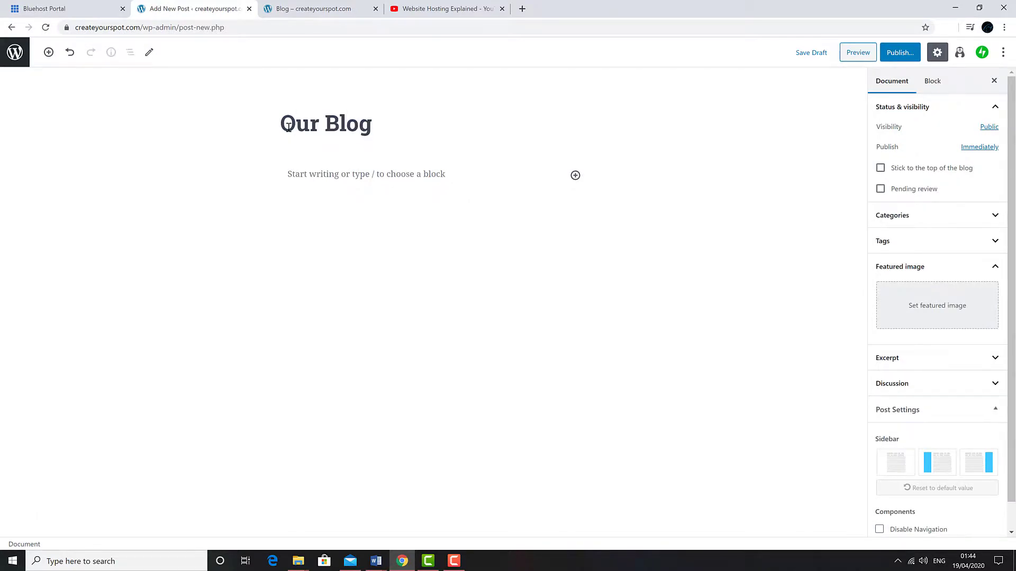
- Write 'Keep up to date with the latest video tutorials.', fix 'dete' to 'date', and publish
click(275, 180)
text(Keep up to dete with the latest video tutorials)
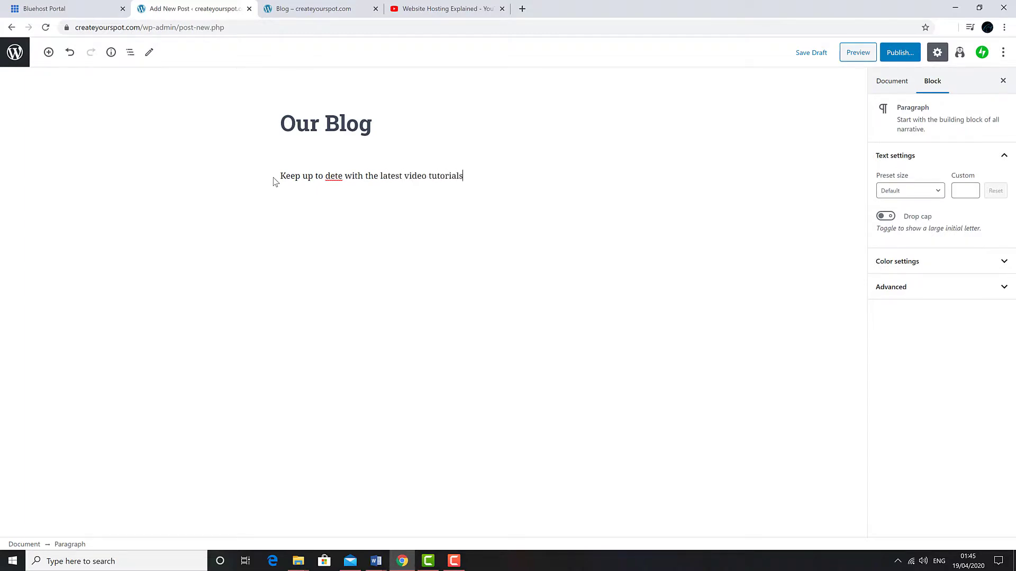
text(.)
right_click(332, 176)
click(350, 186)
click(896, 56)
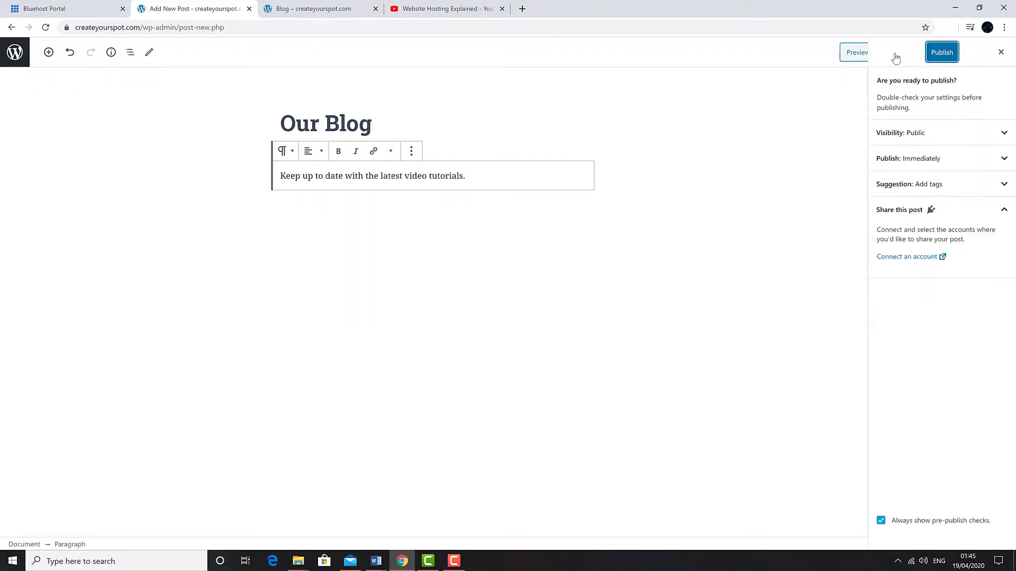
click(942, 52)
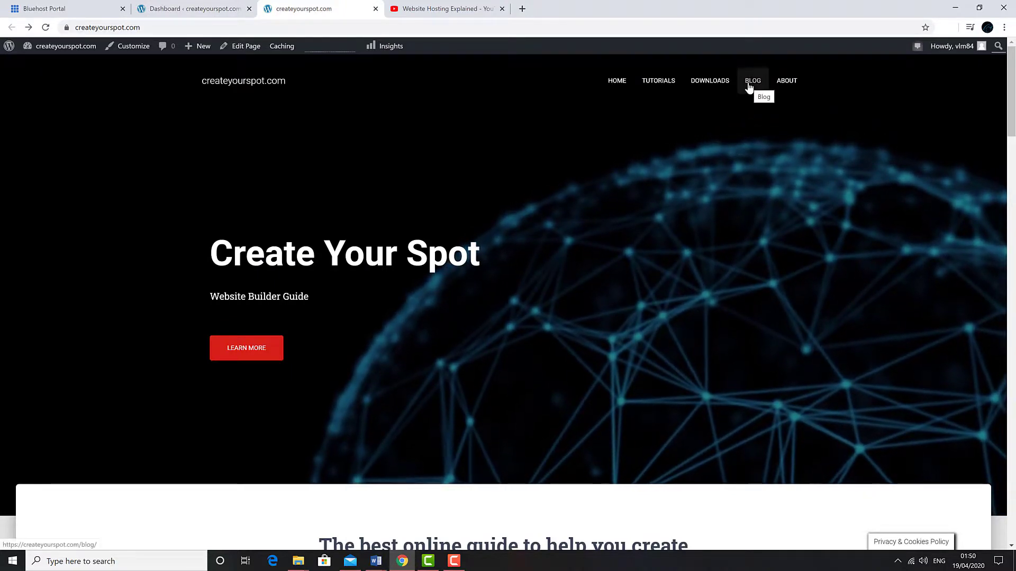
click(749, 87)
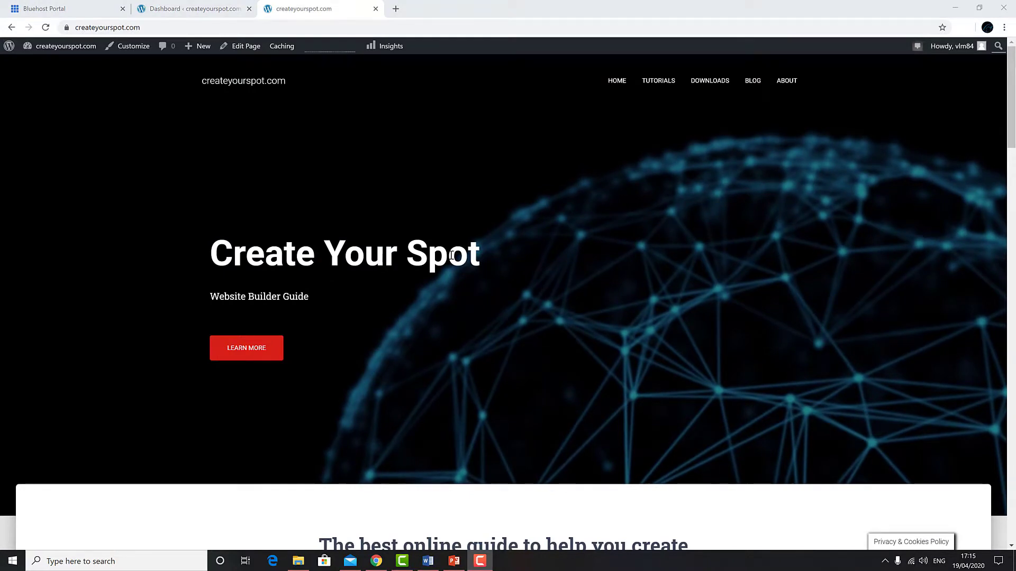
scroll(452, 257, down, 12)
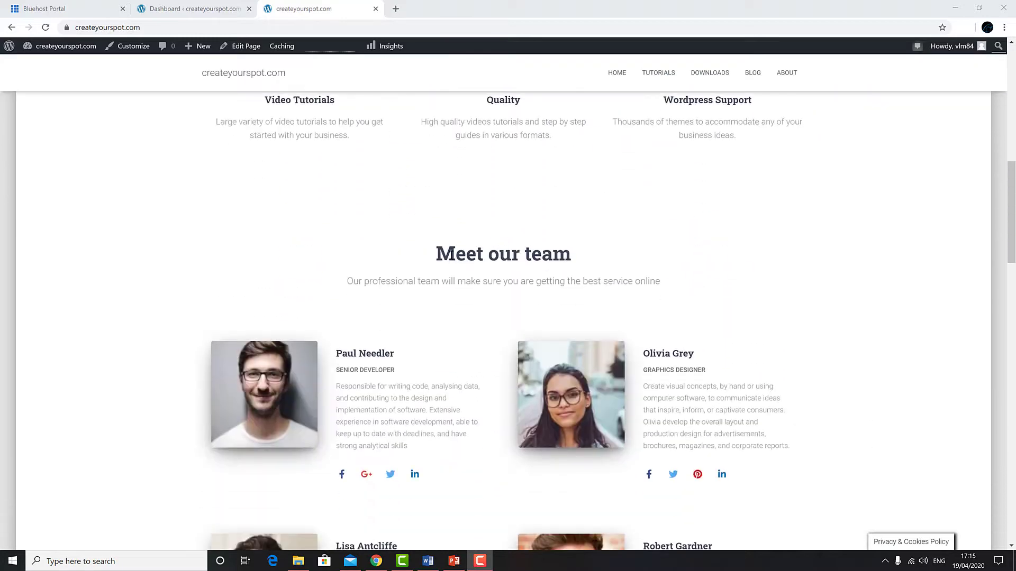
scroll(451, 252, down, 18)
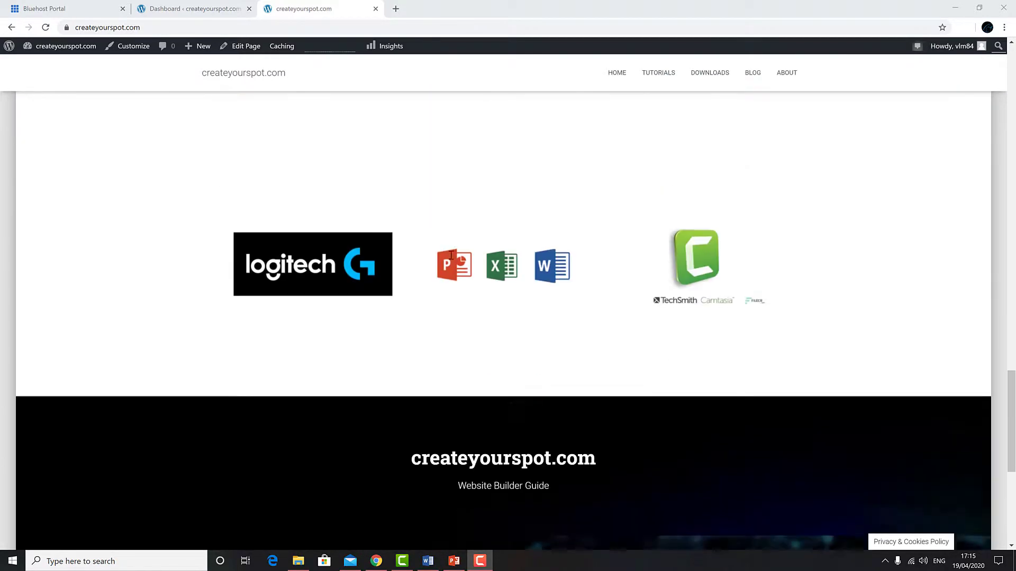
scroll(451, 256, down, 7)
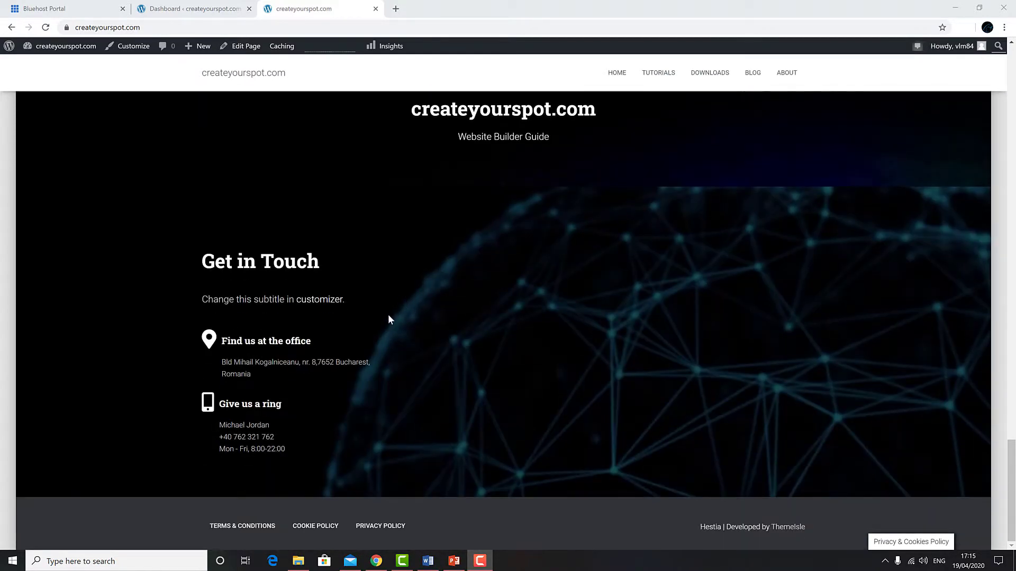
scroll(388, 316, up, 15)
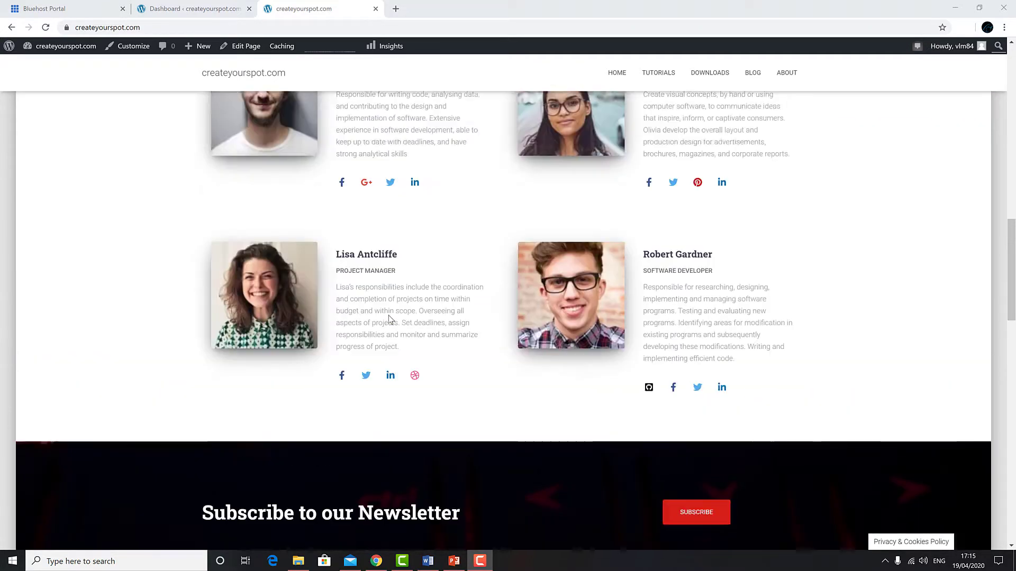
scroll(388, 315, up, 10)
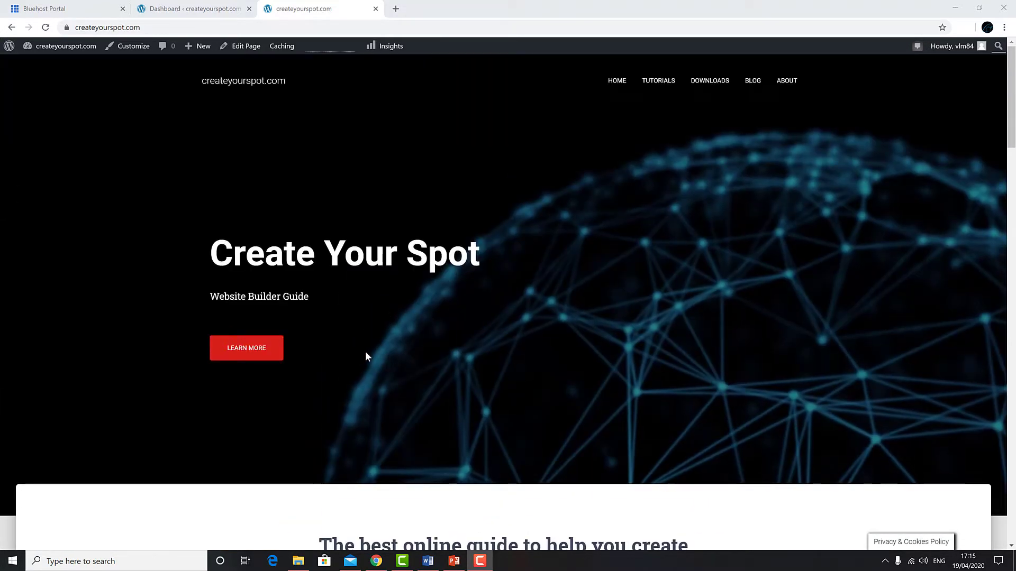